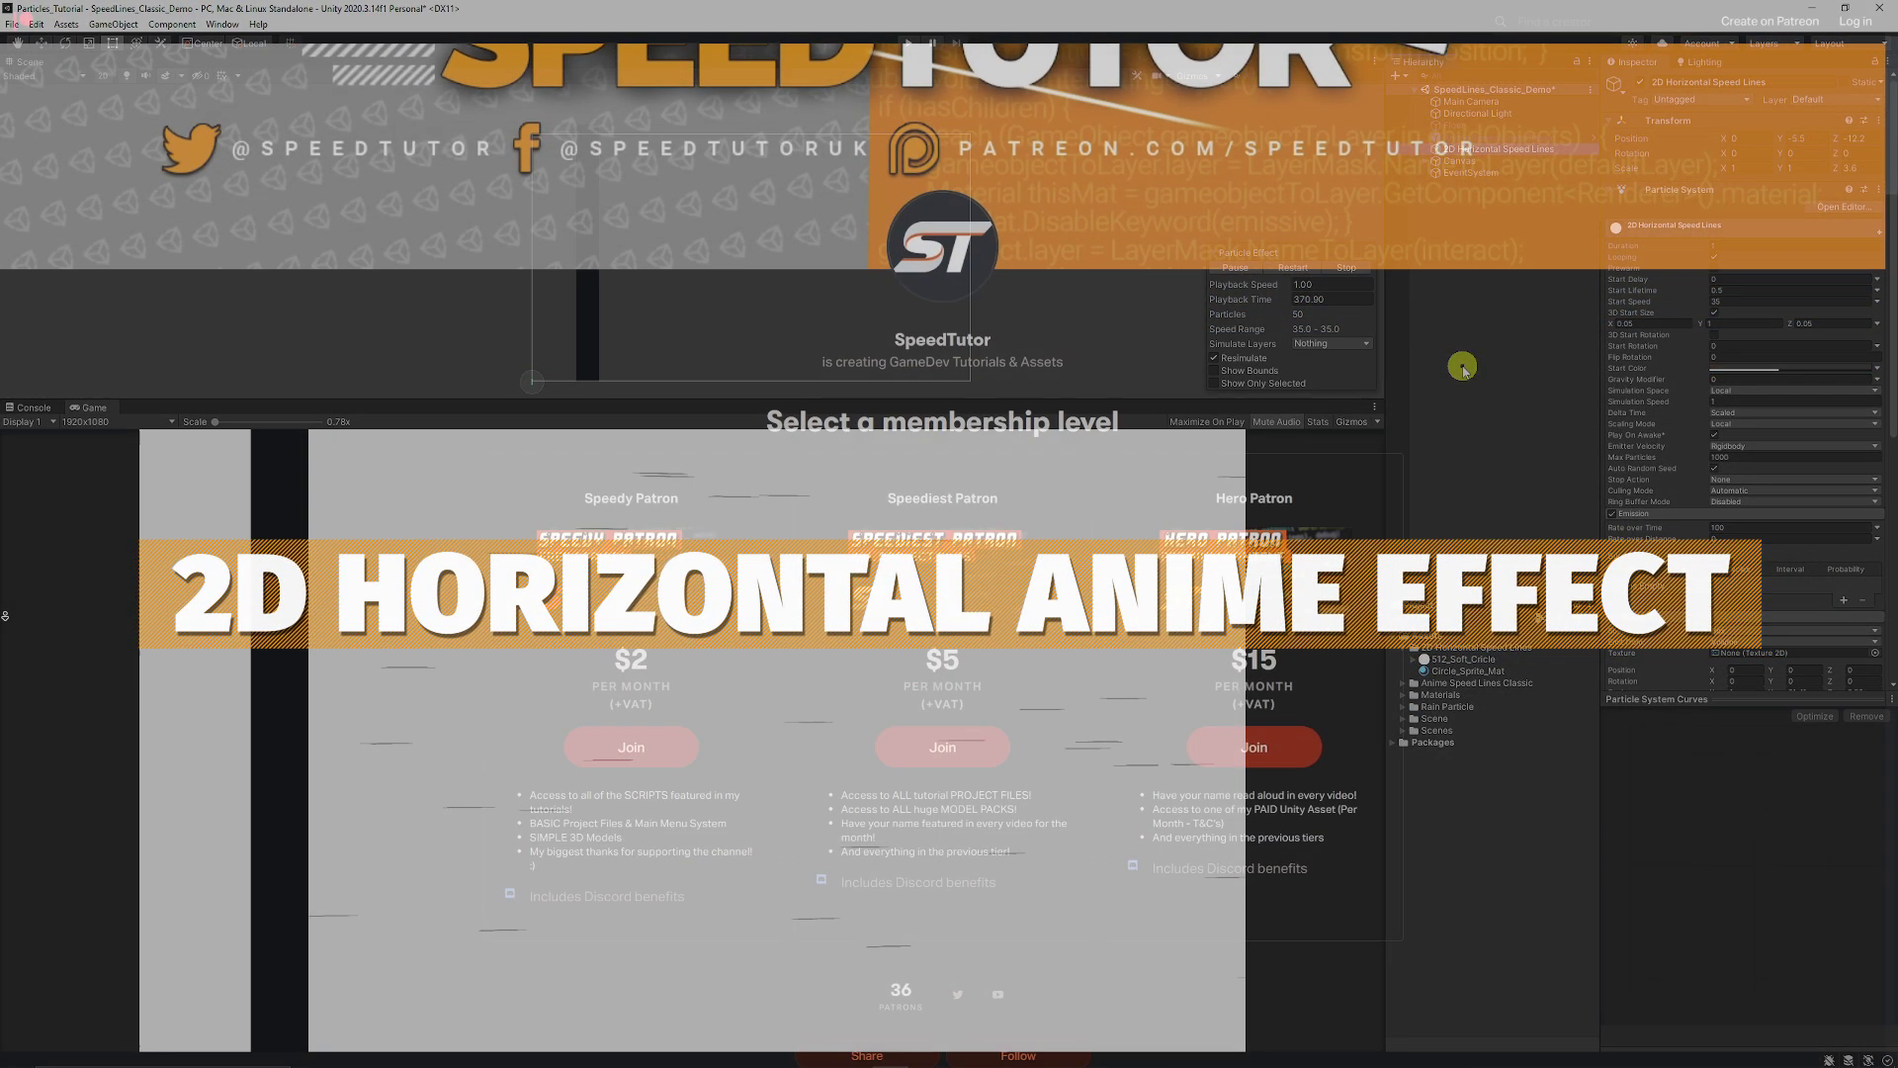
# Scroll the SpeedTutor Patreon page past the tier cards, About section and recent locked posts.
pyautogui.scroll(-5, 5, 618)
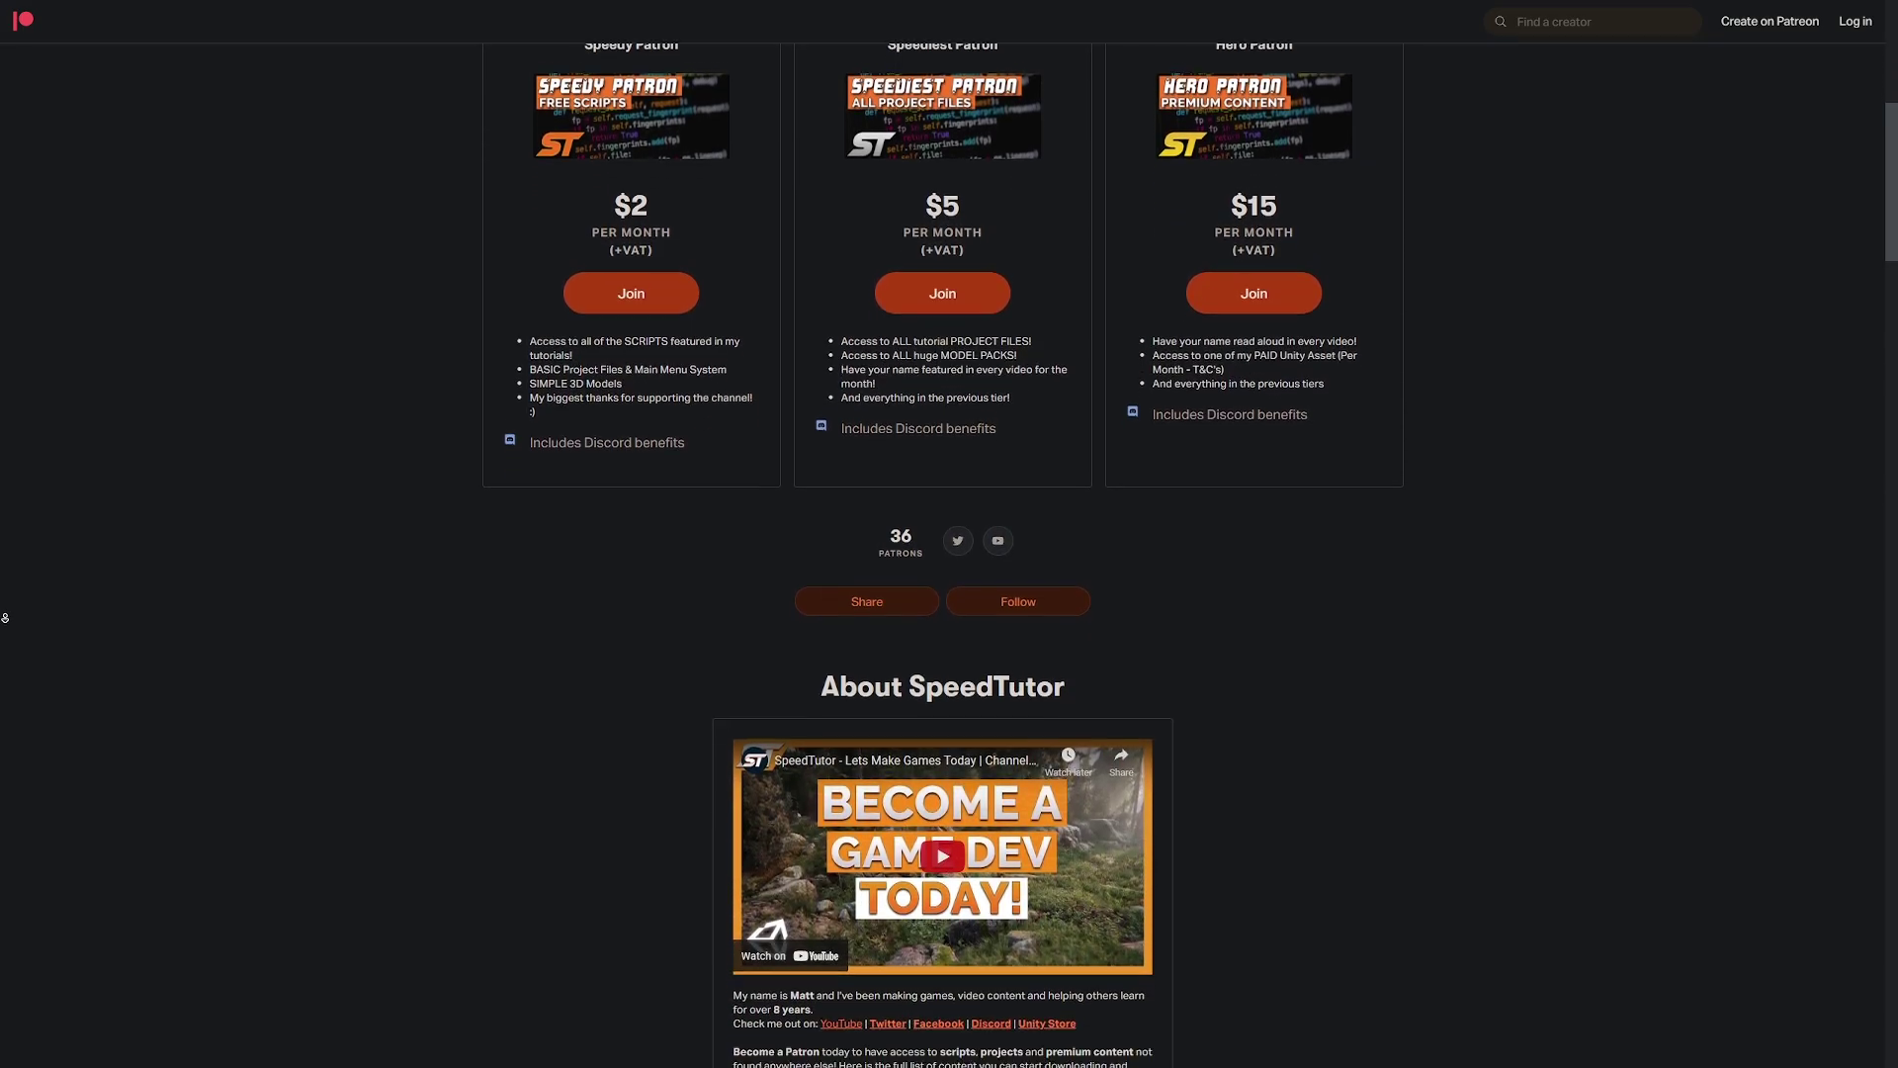
pyautogui.scroll(-7, 5, 618)
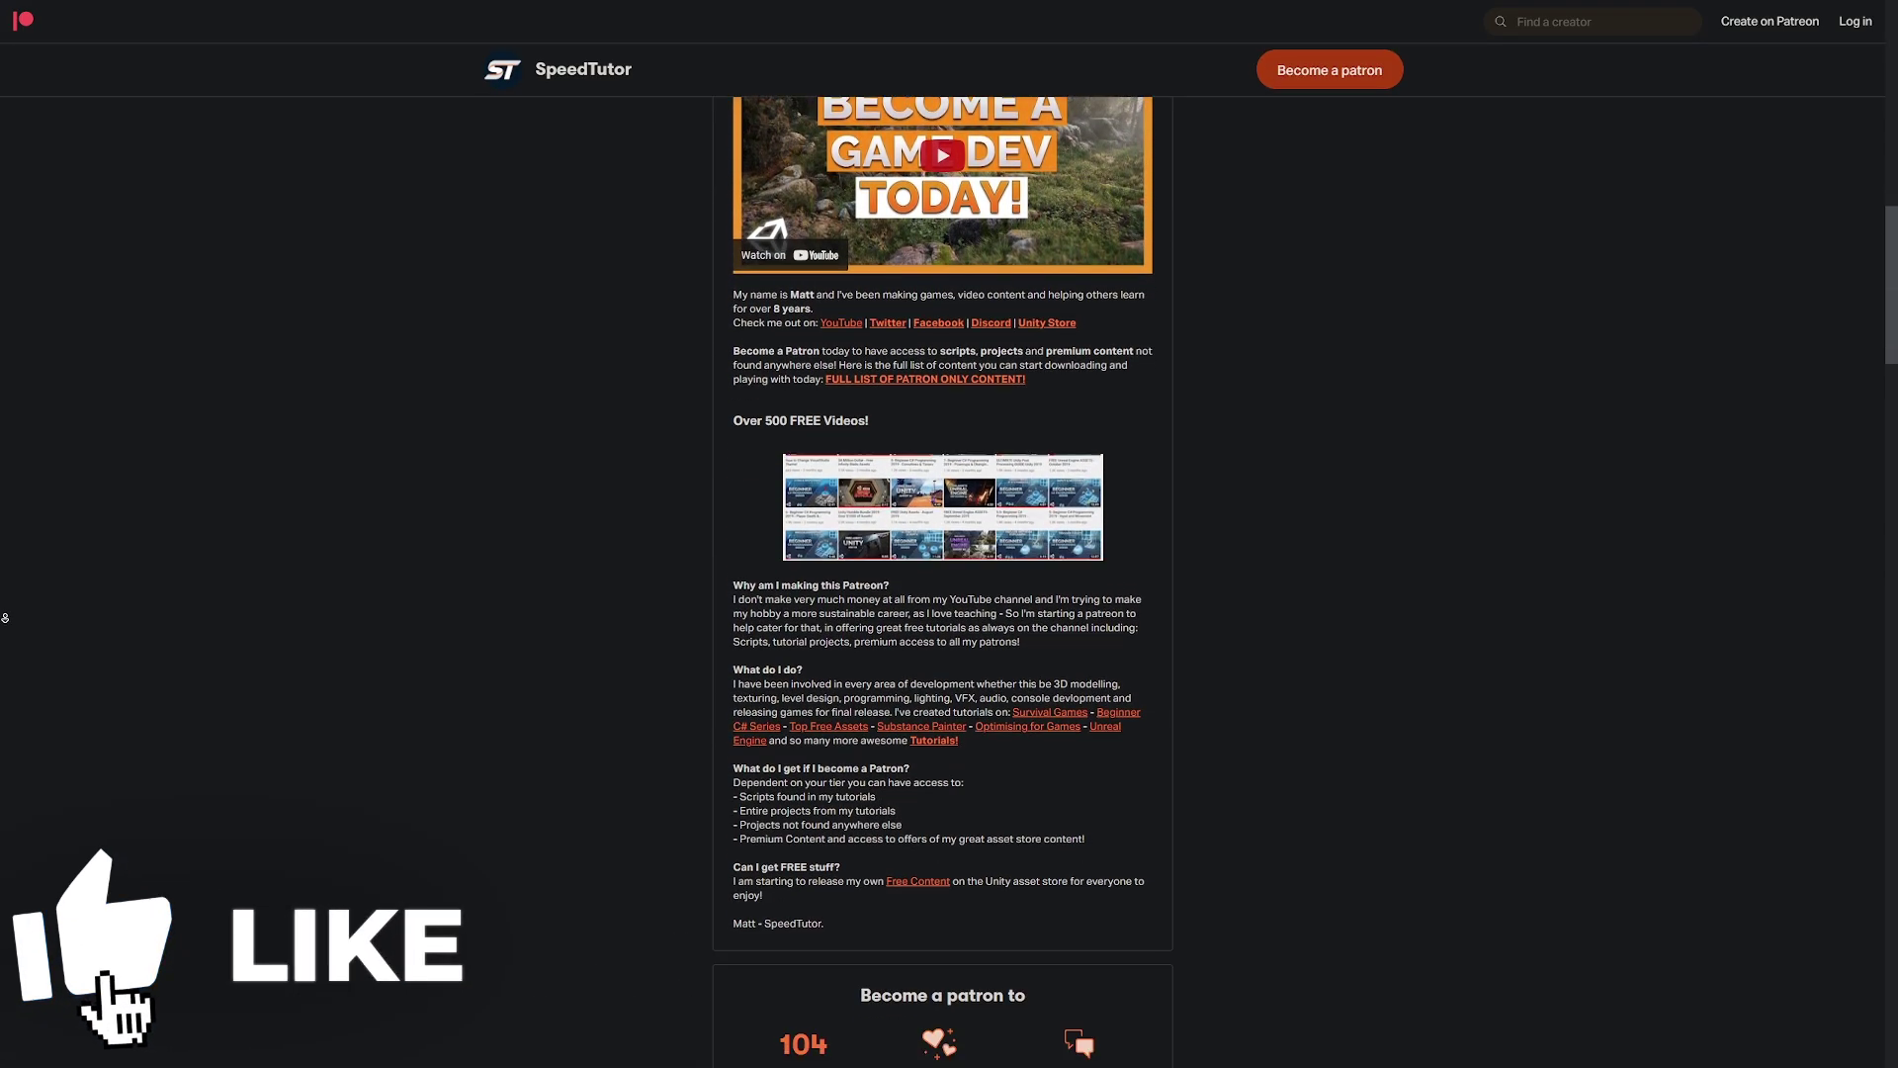
pyautogui.scroll(-7, 5, 618)
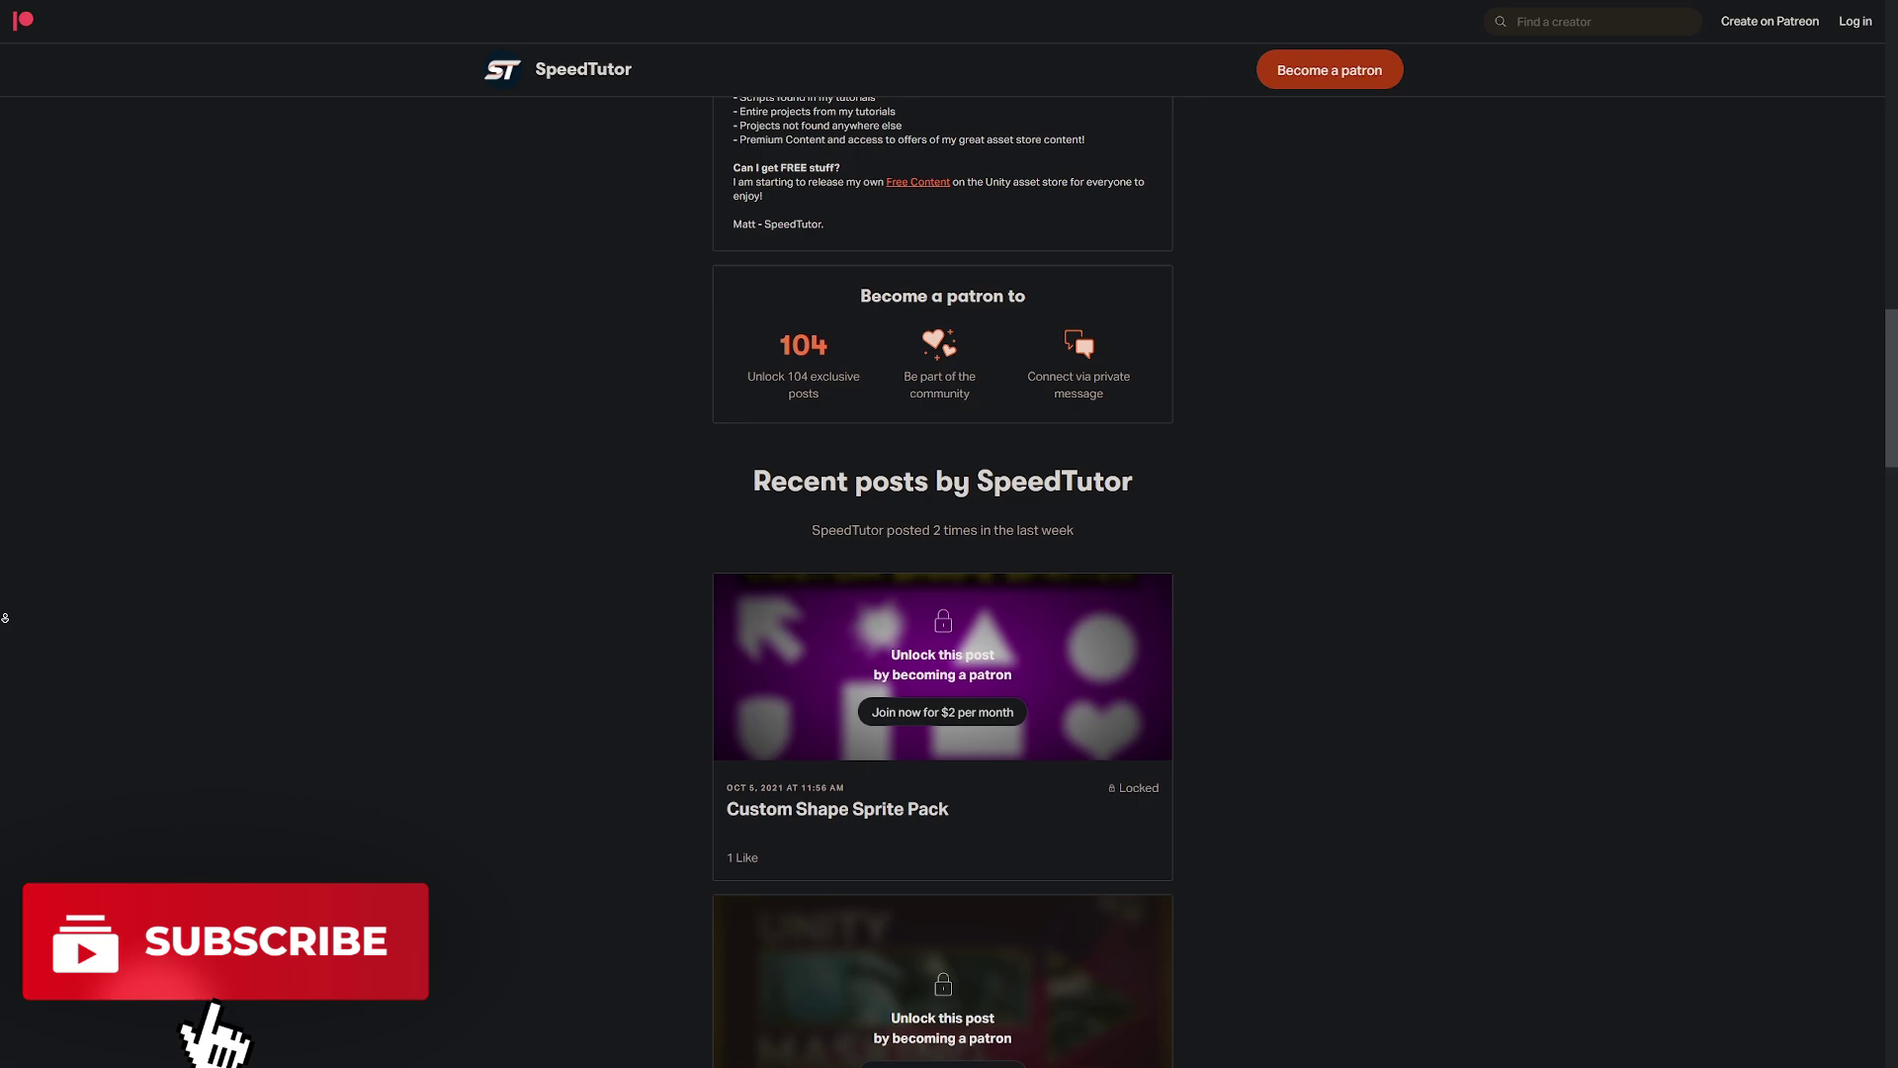
pyautogui.scroll(-7, 5, 618)
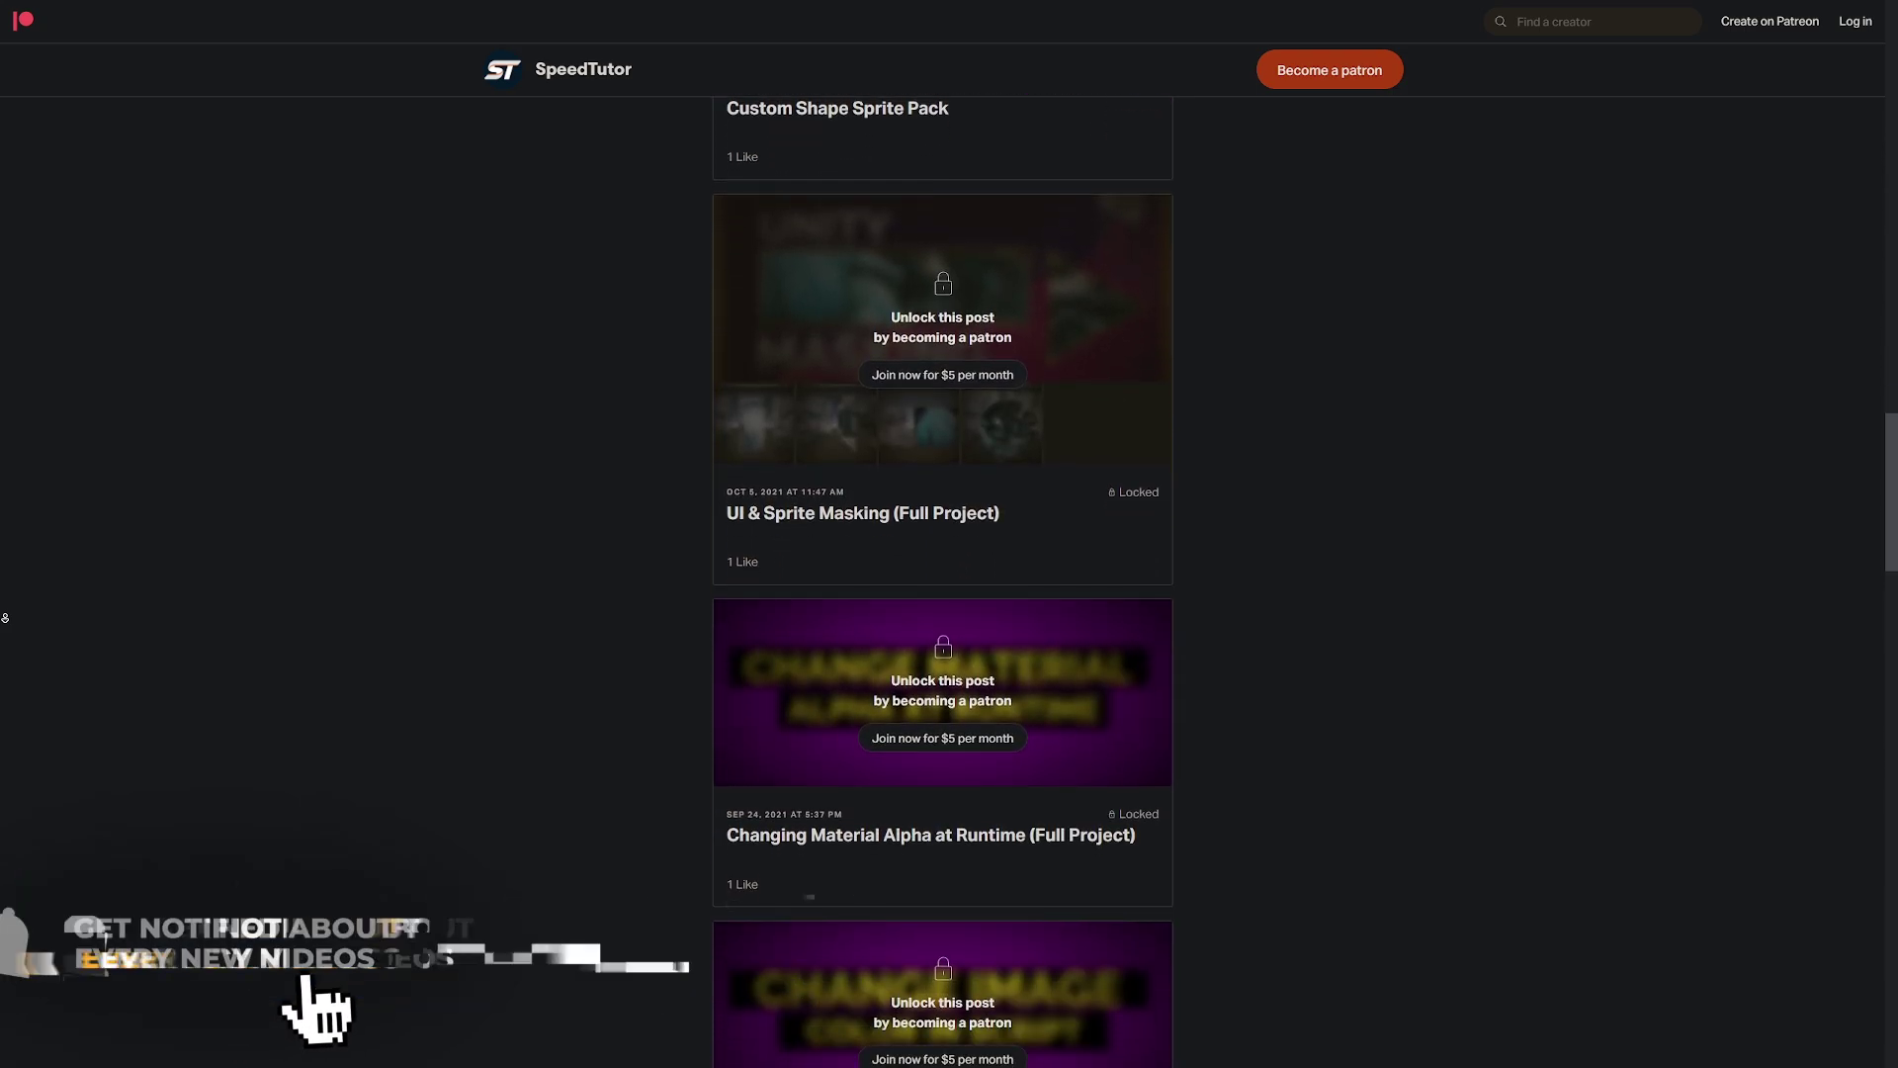
pyautogui.scroll(-7, 5, 618)
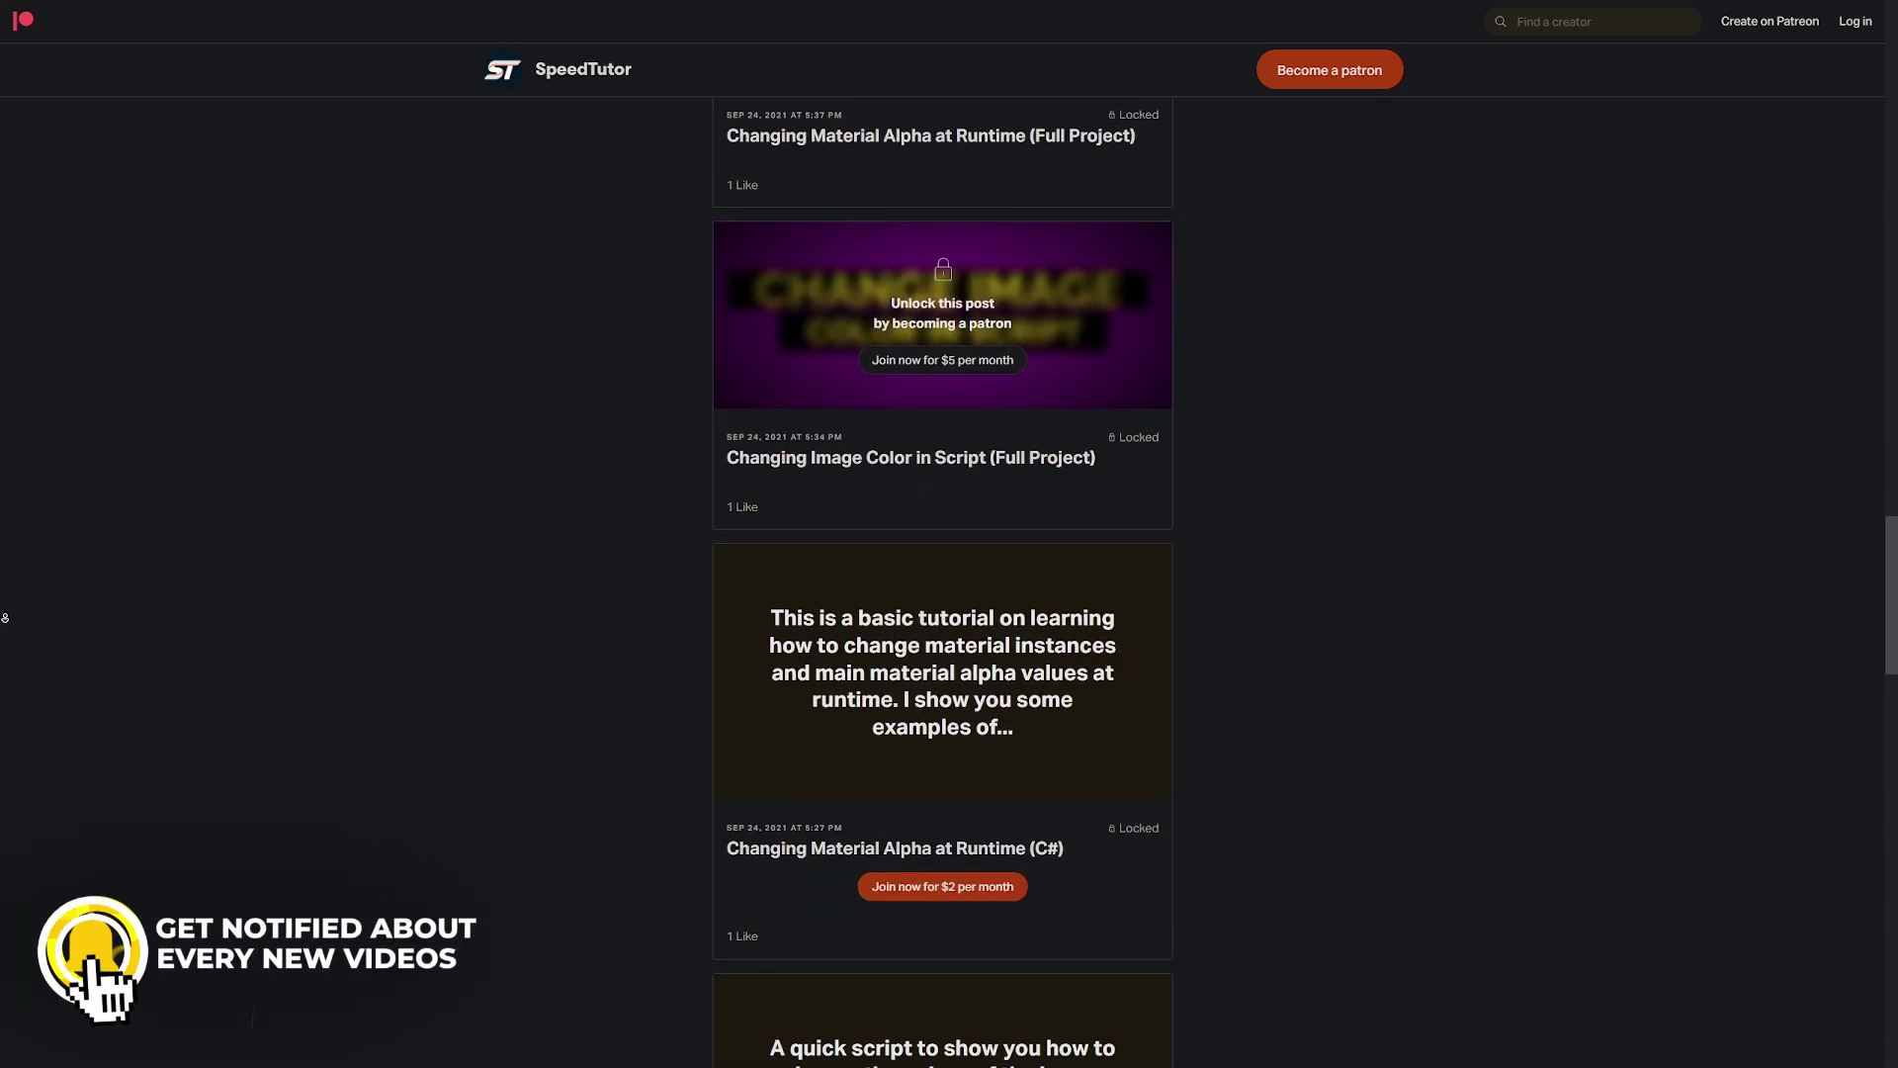
pyautogui.scroll(-7, 5, 618)
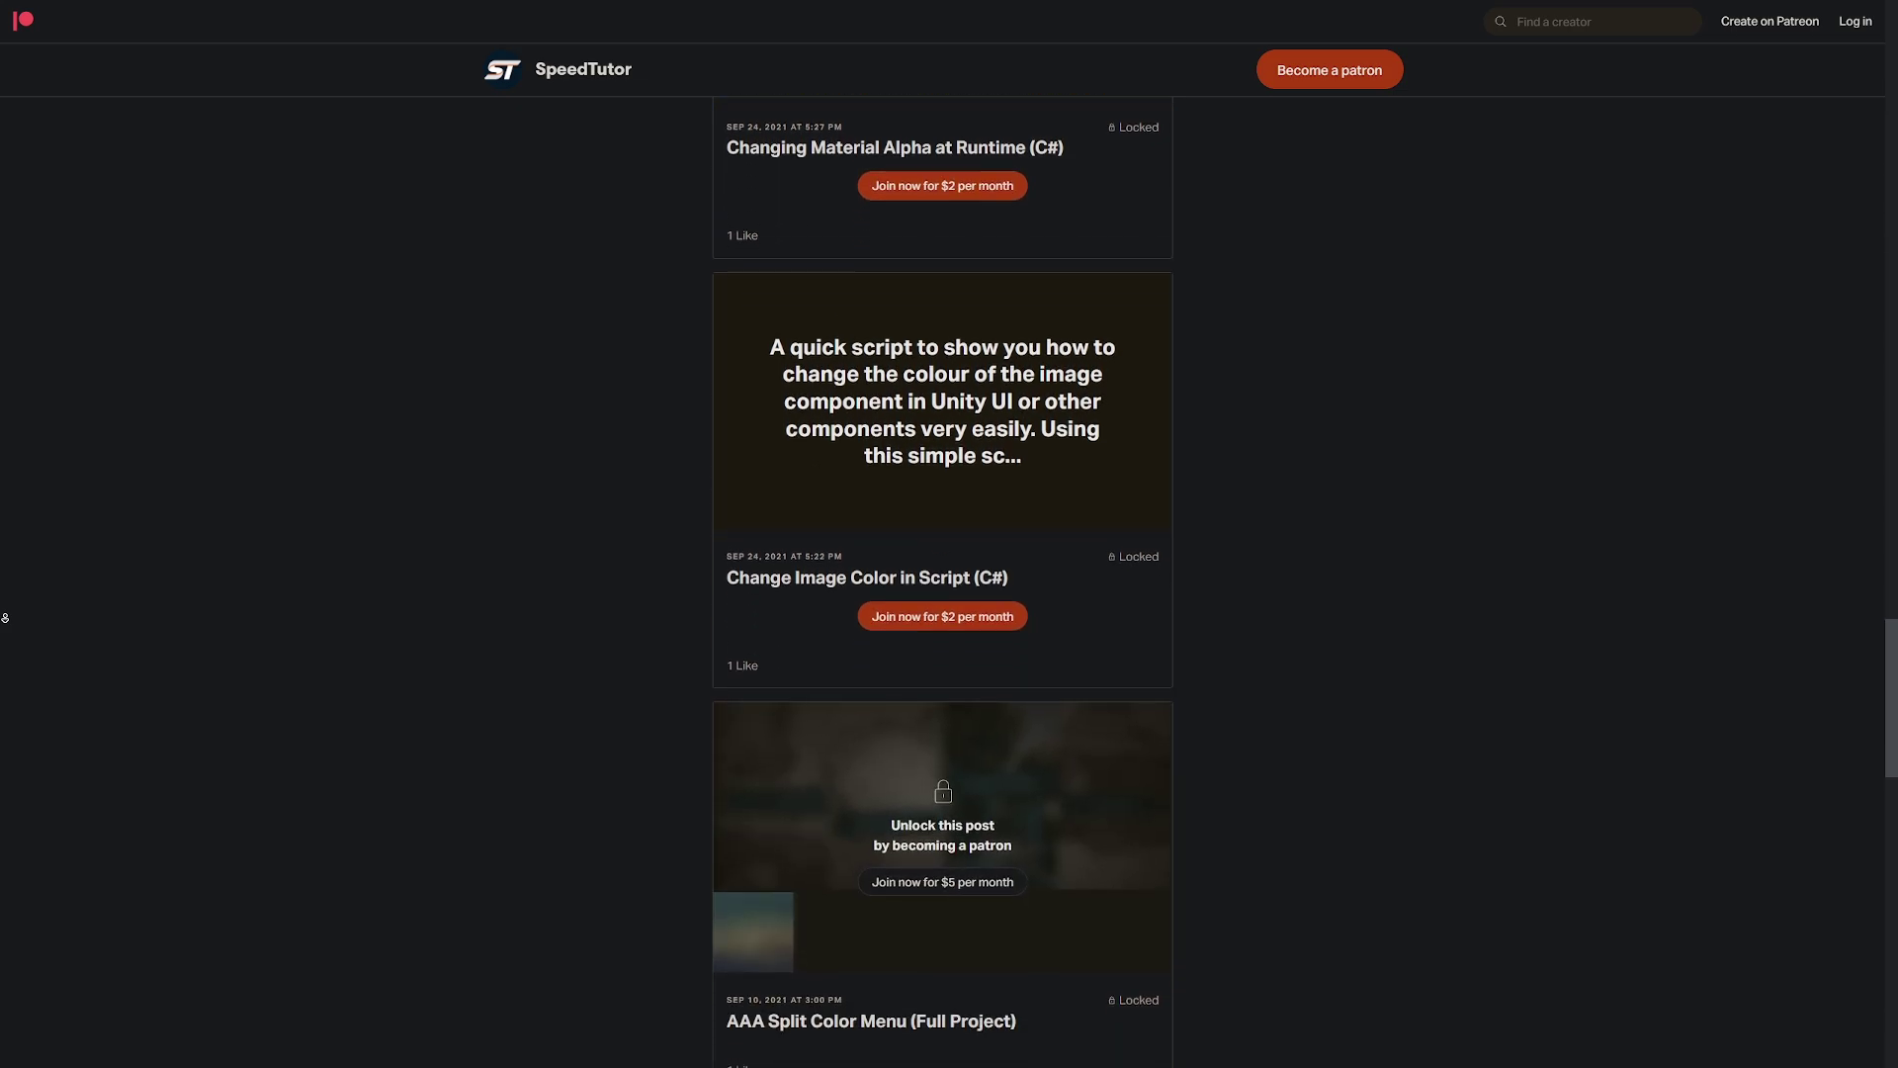
pyautogui.scroll(-2, 5, 618)
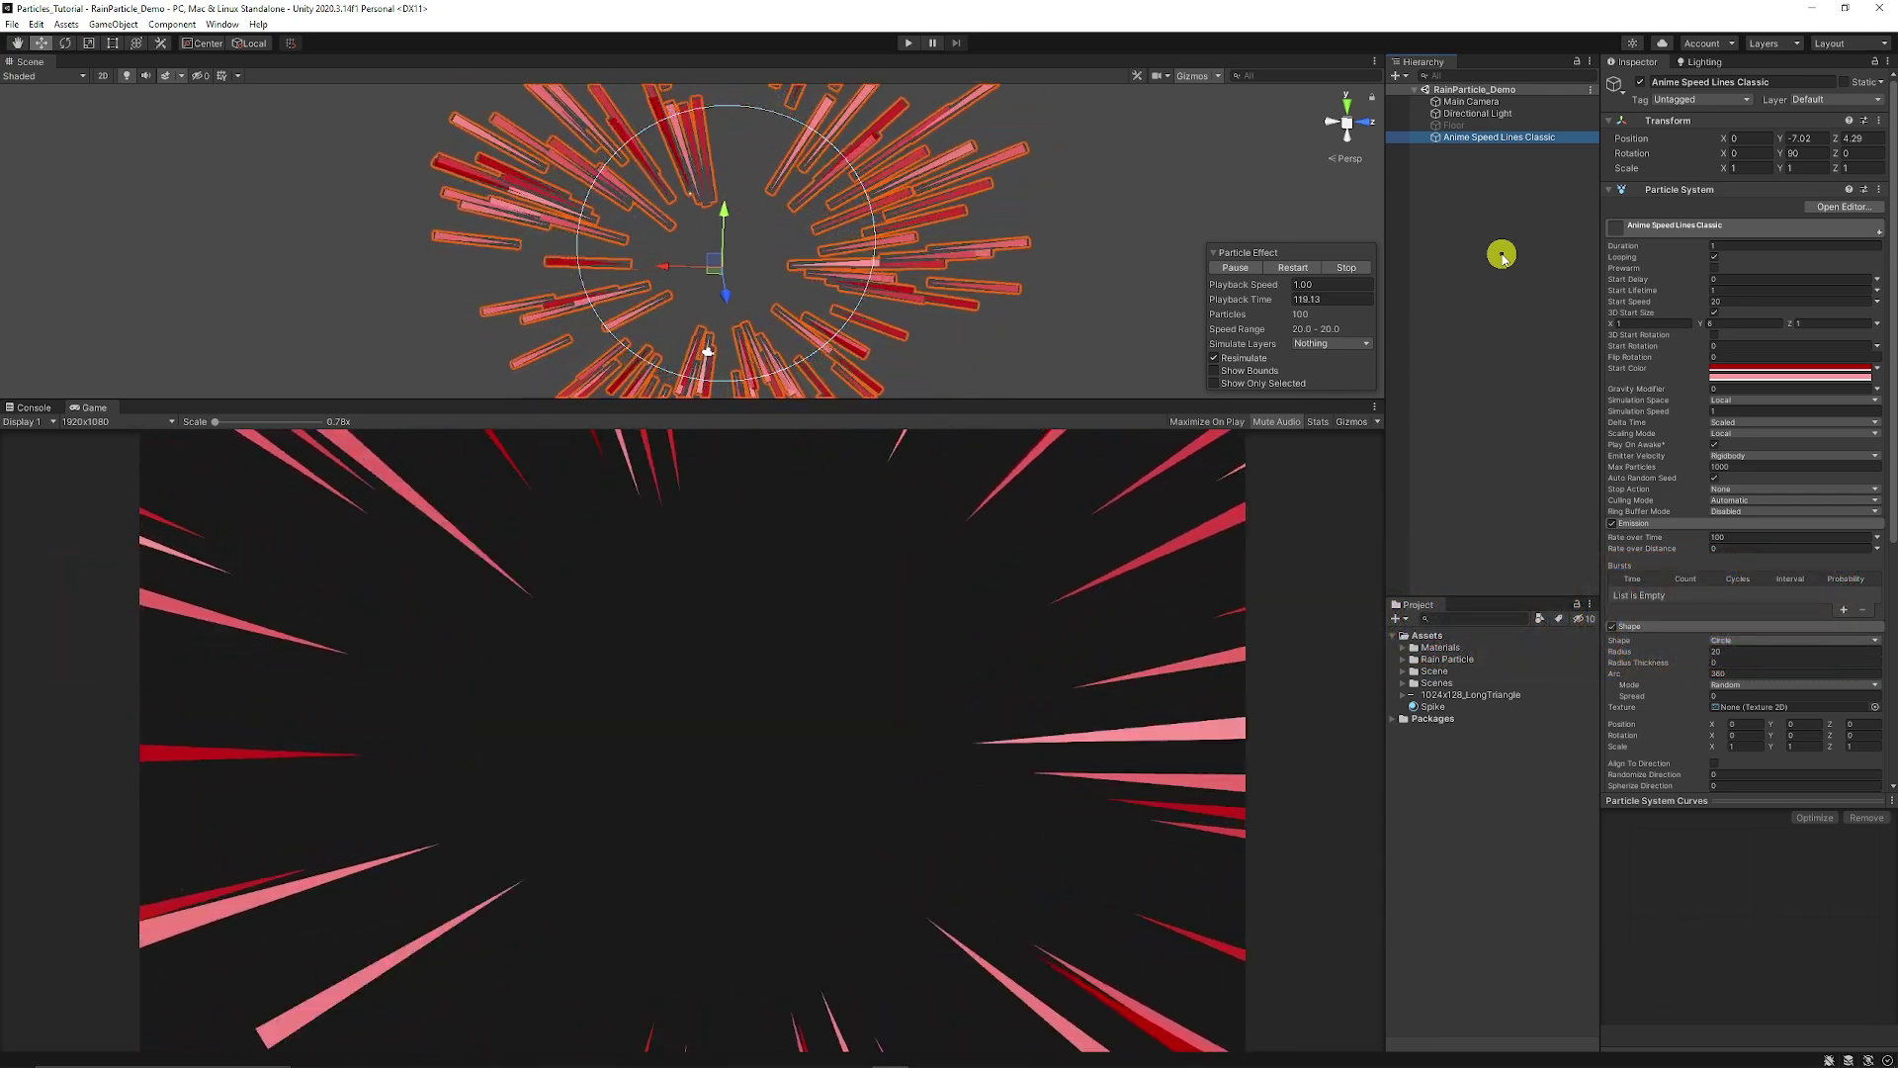
# Deactivate the old speed-lines object and add a new particle system named Anime Speed Lines Classic.
pyautogui.hotkey('alt', 'shift', 'a')
pyautogui.click(1498, 257)
pyautogui.rightClick(1484, 253)
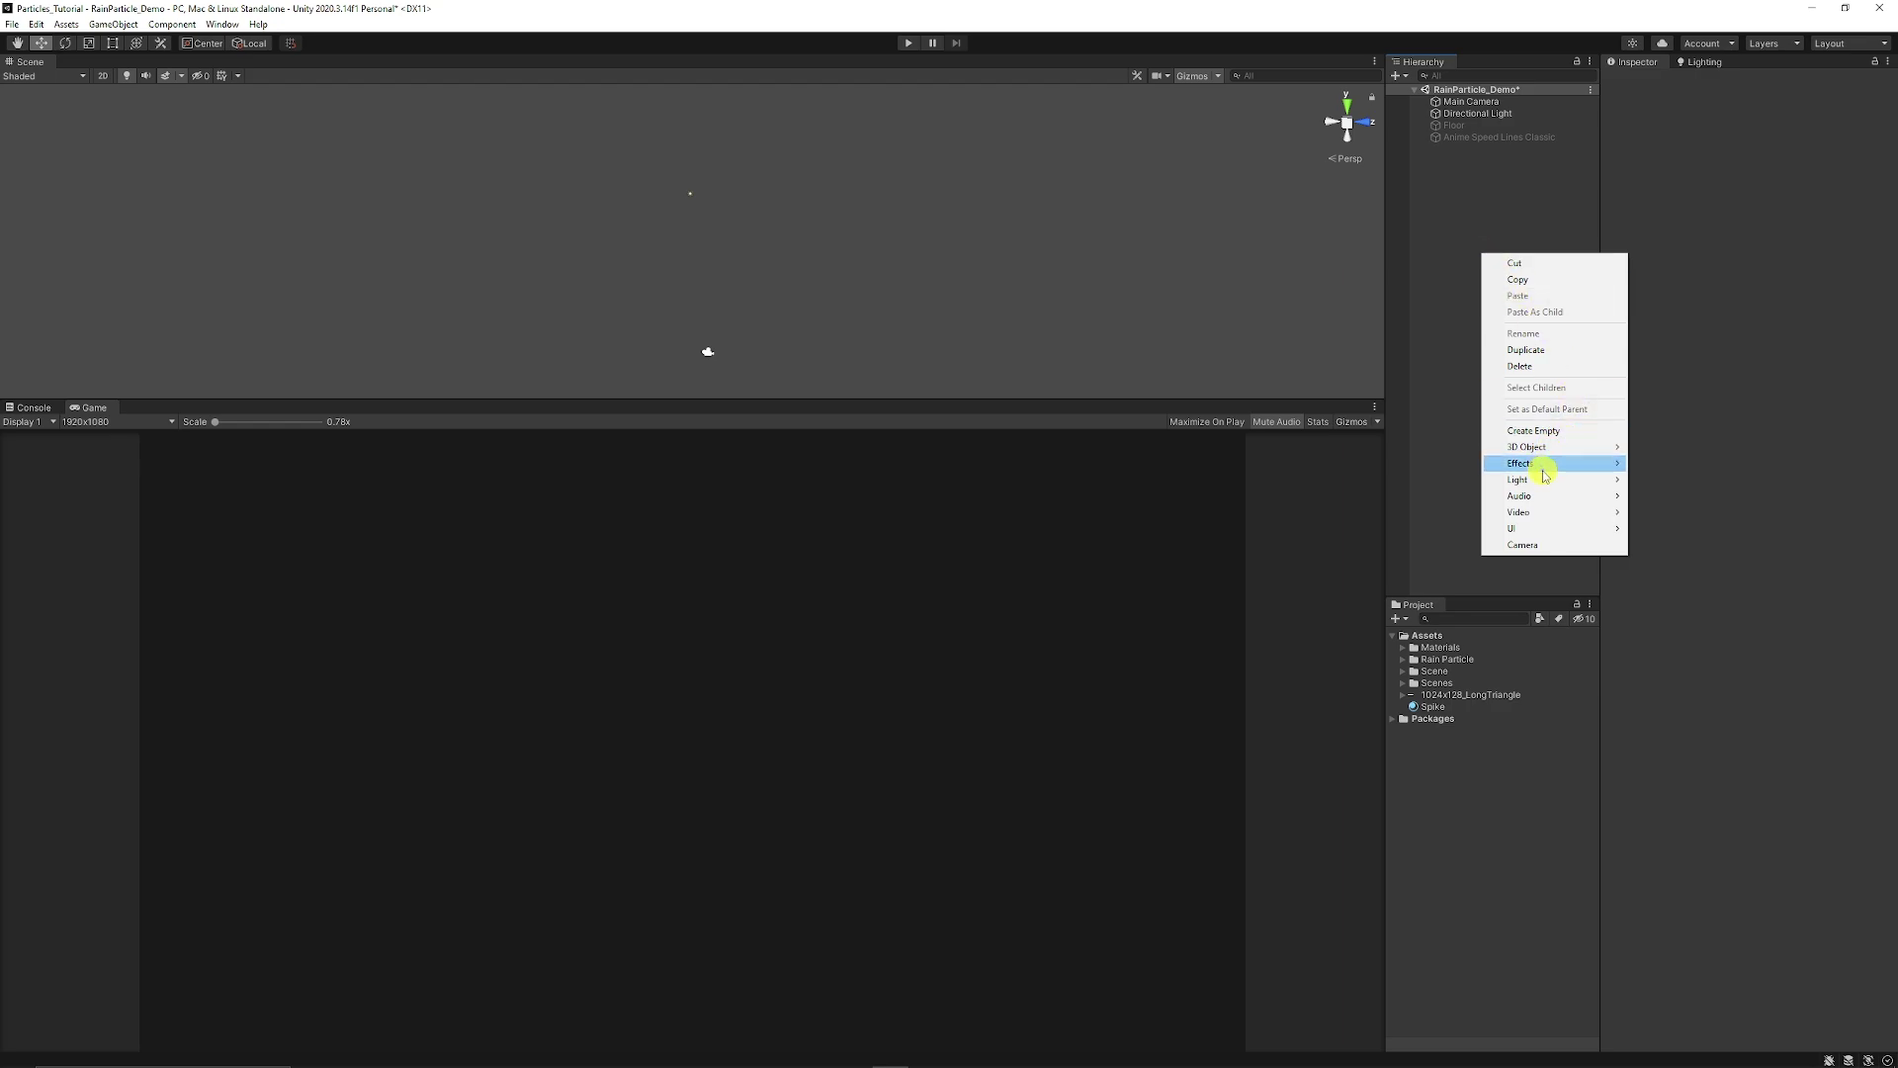
pyautogui.moveTo(1546, 474)
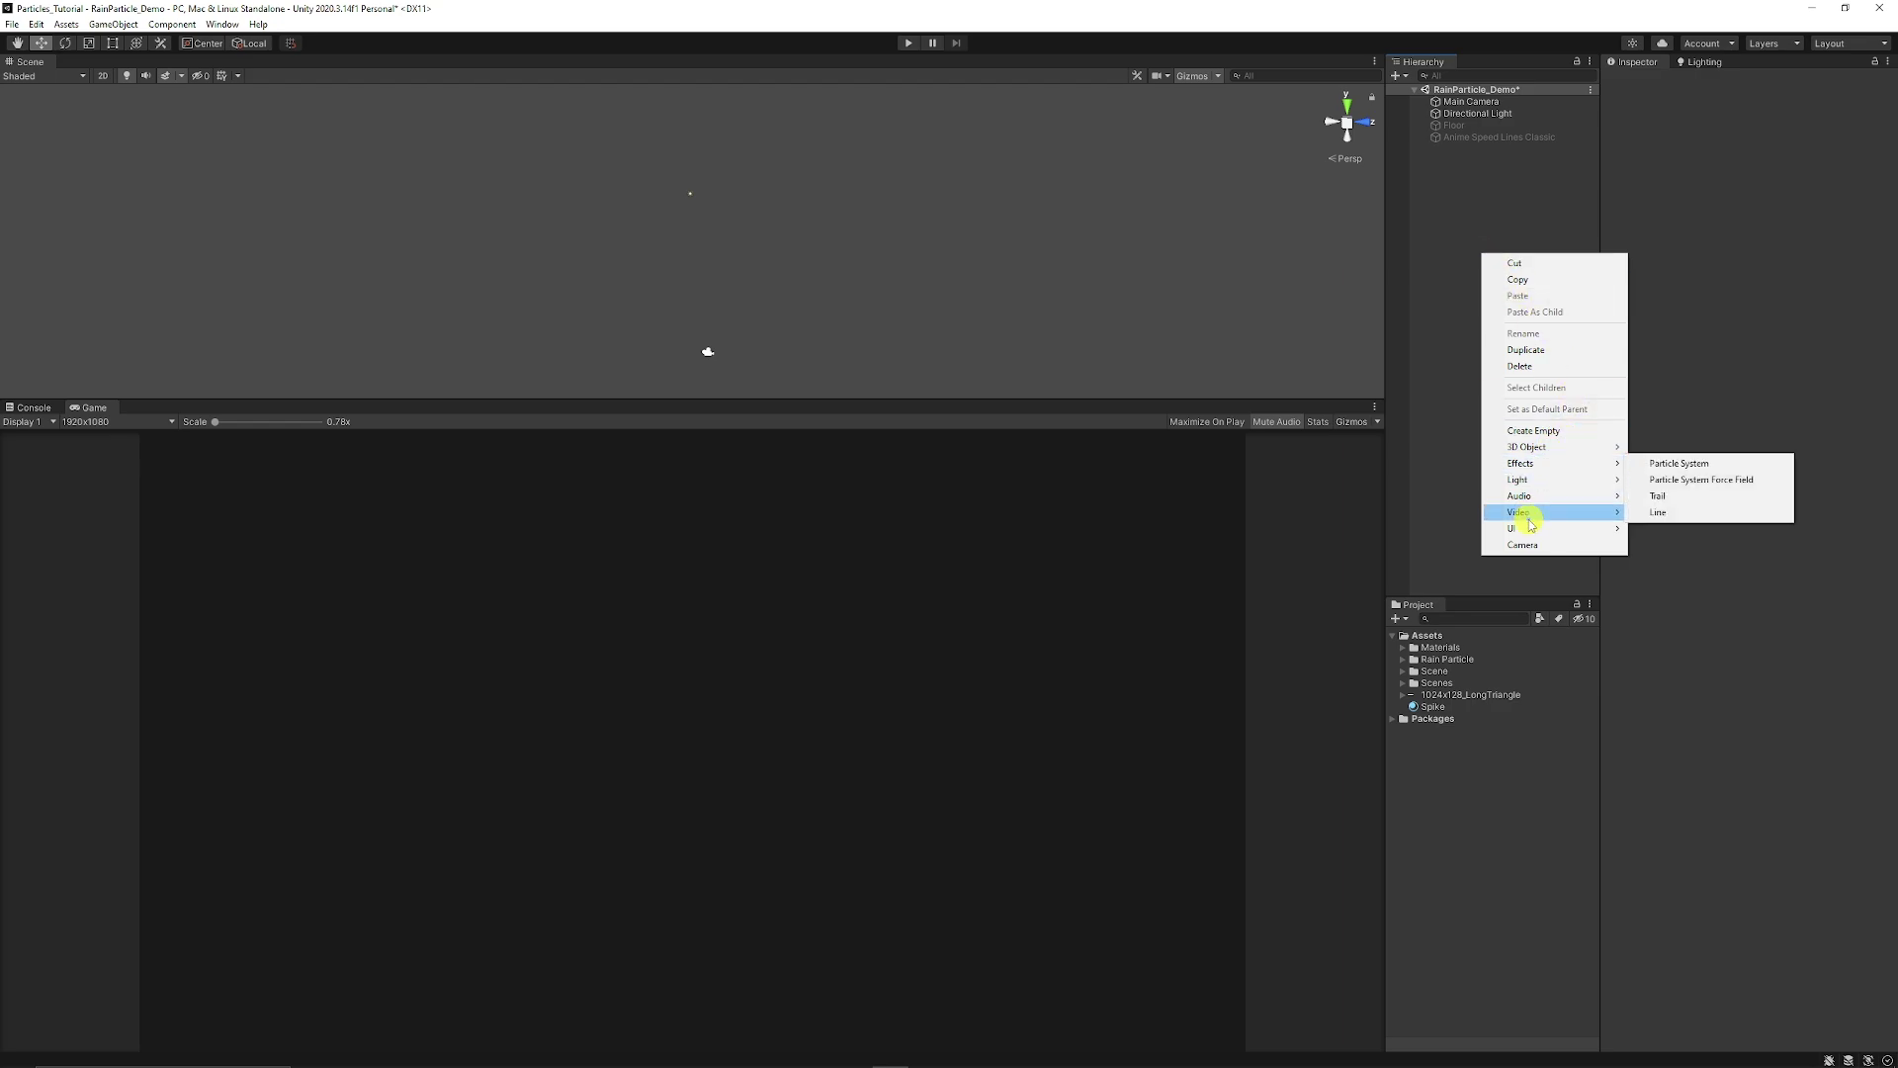
pyautogui.click(1666, 462)
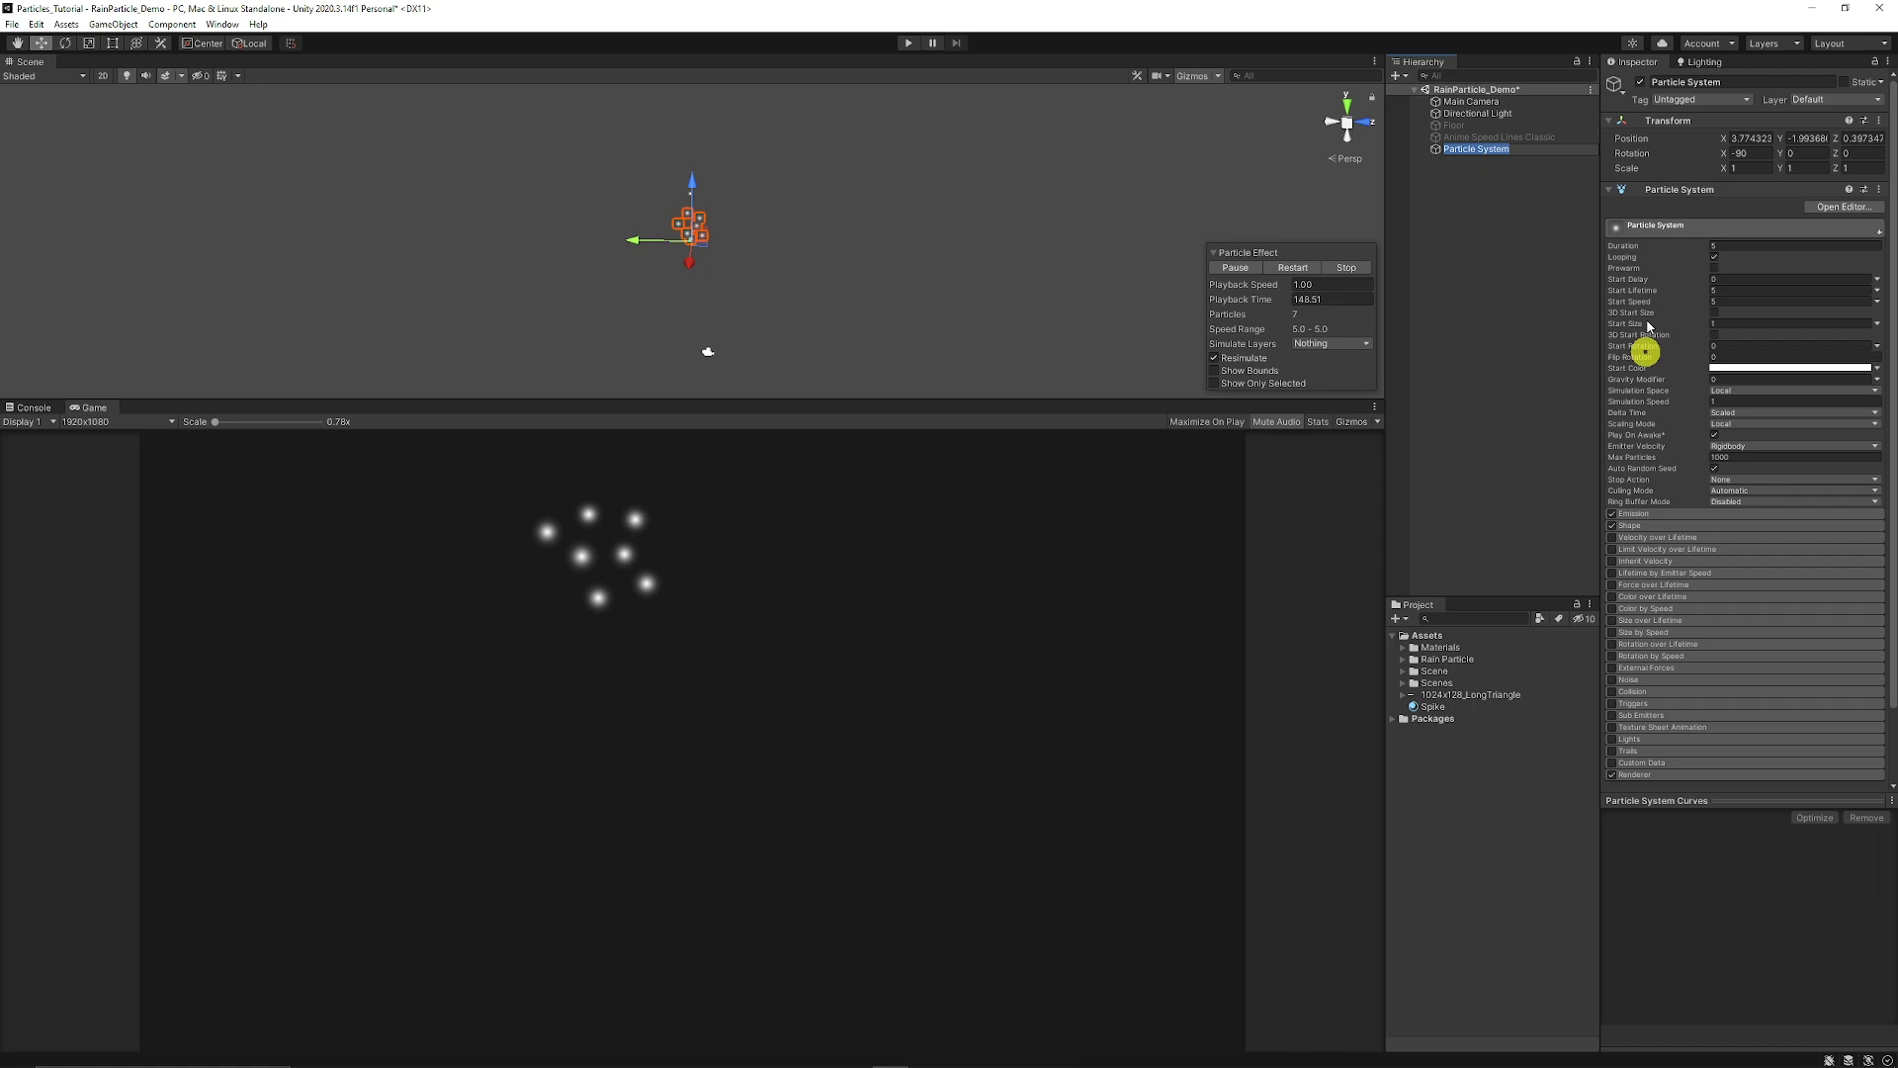
pyautogui.write('A')
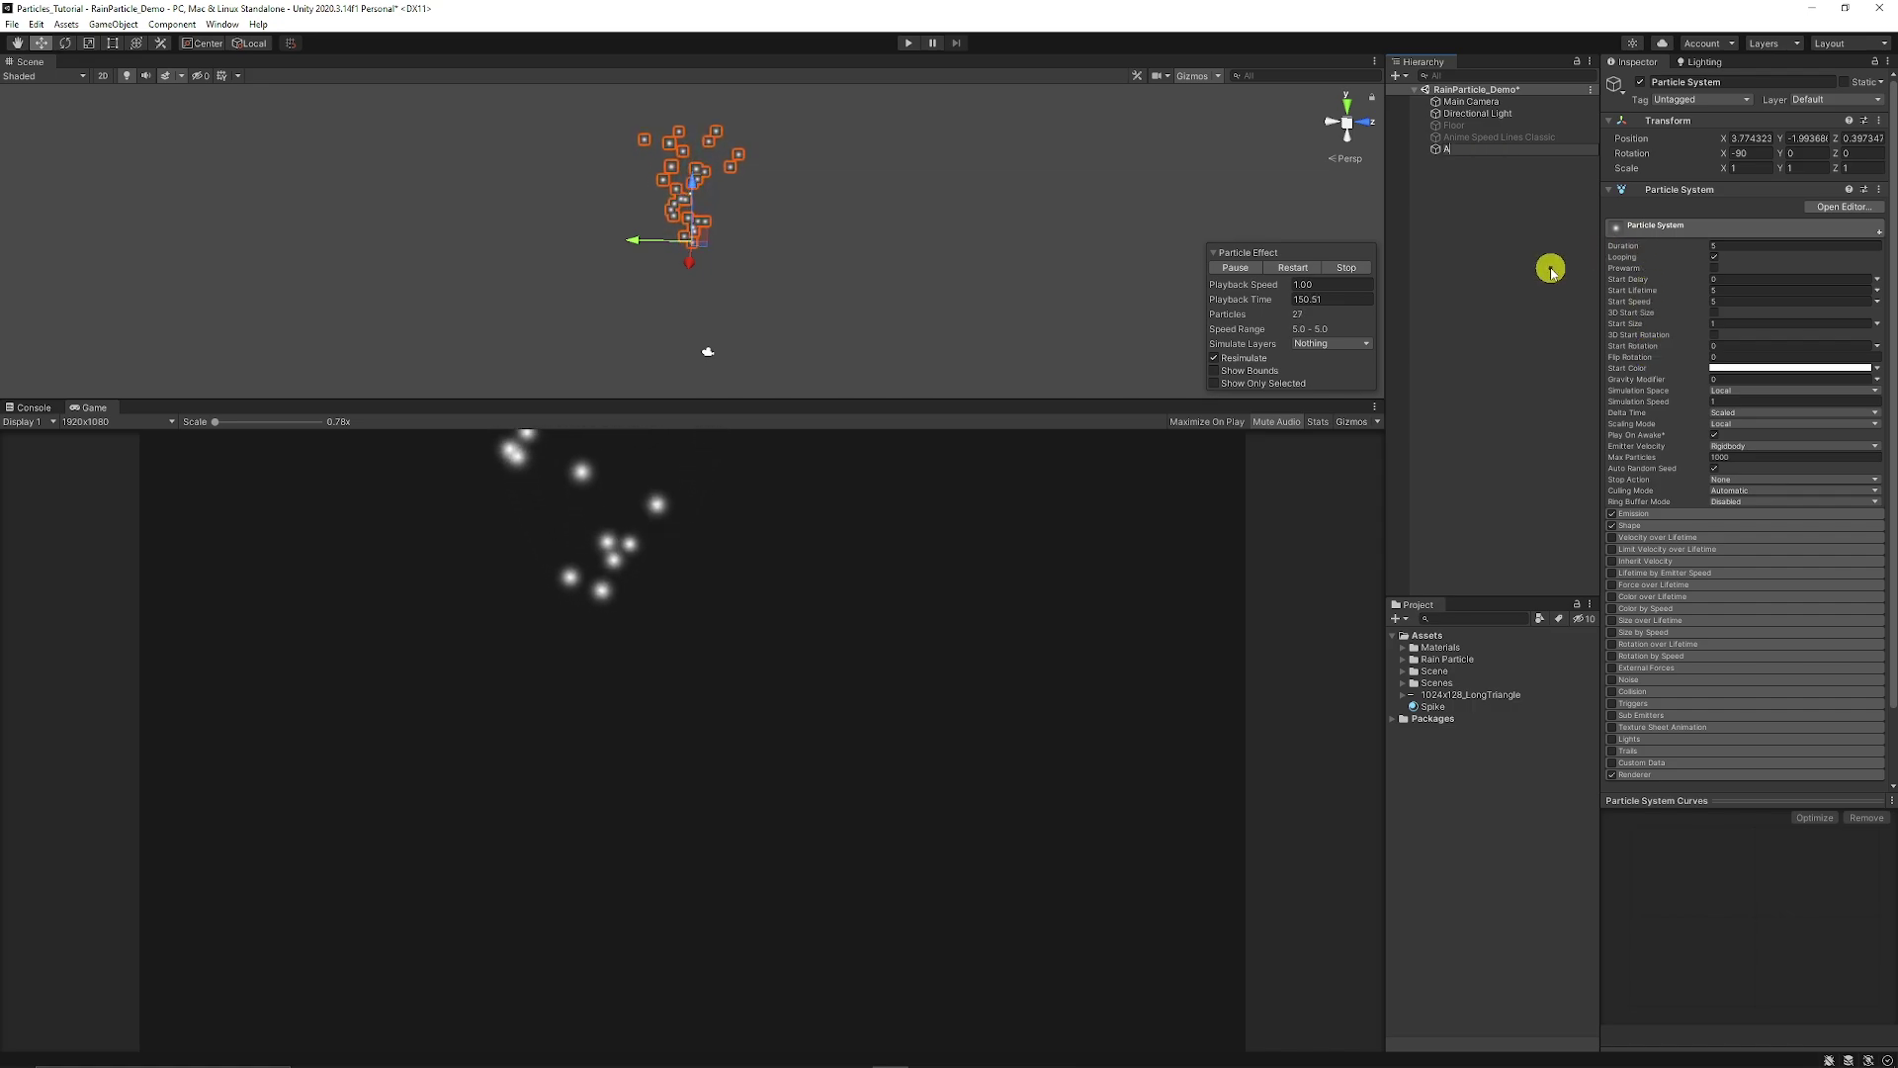
pyautogui.write('nime Speed')
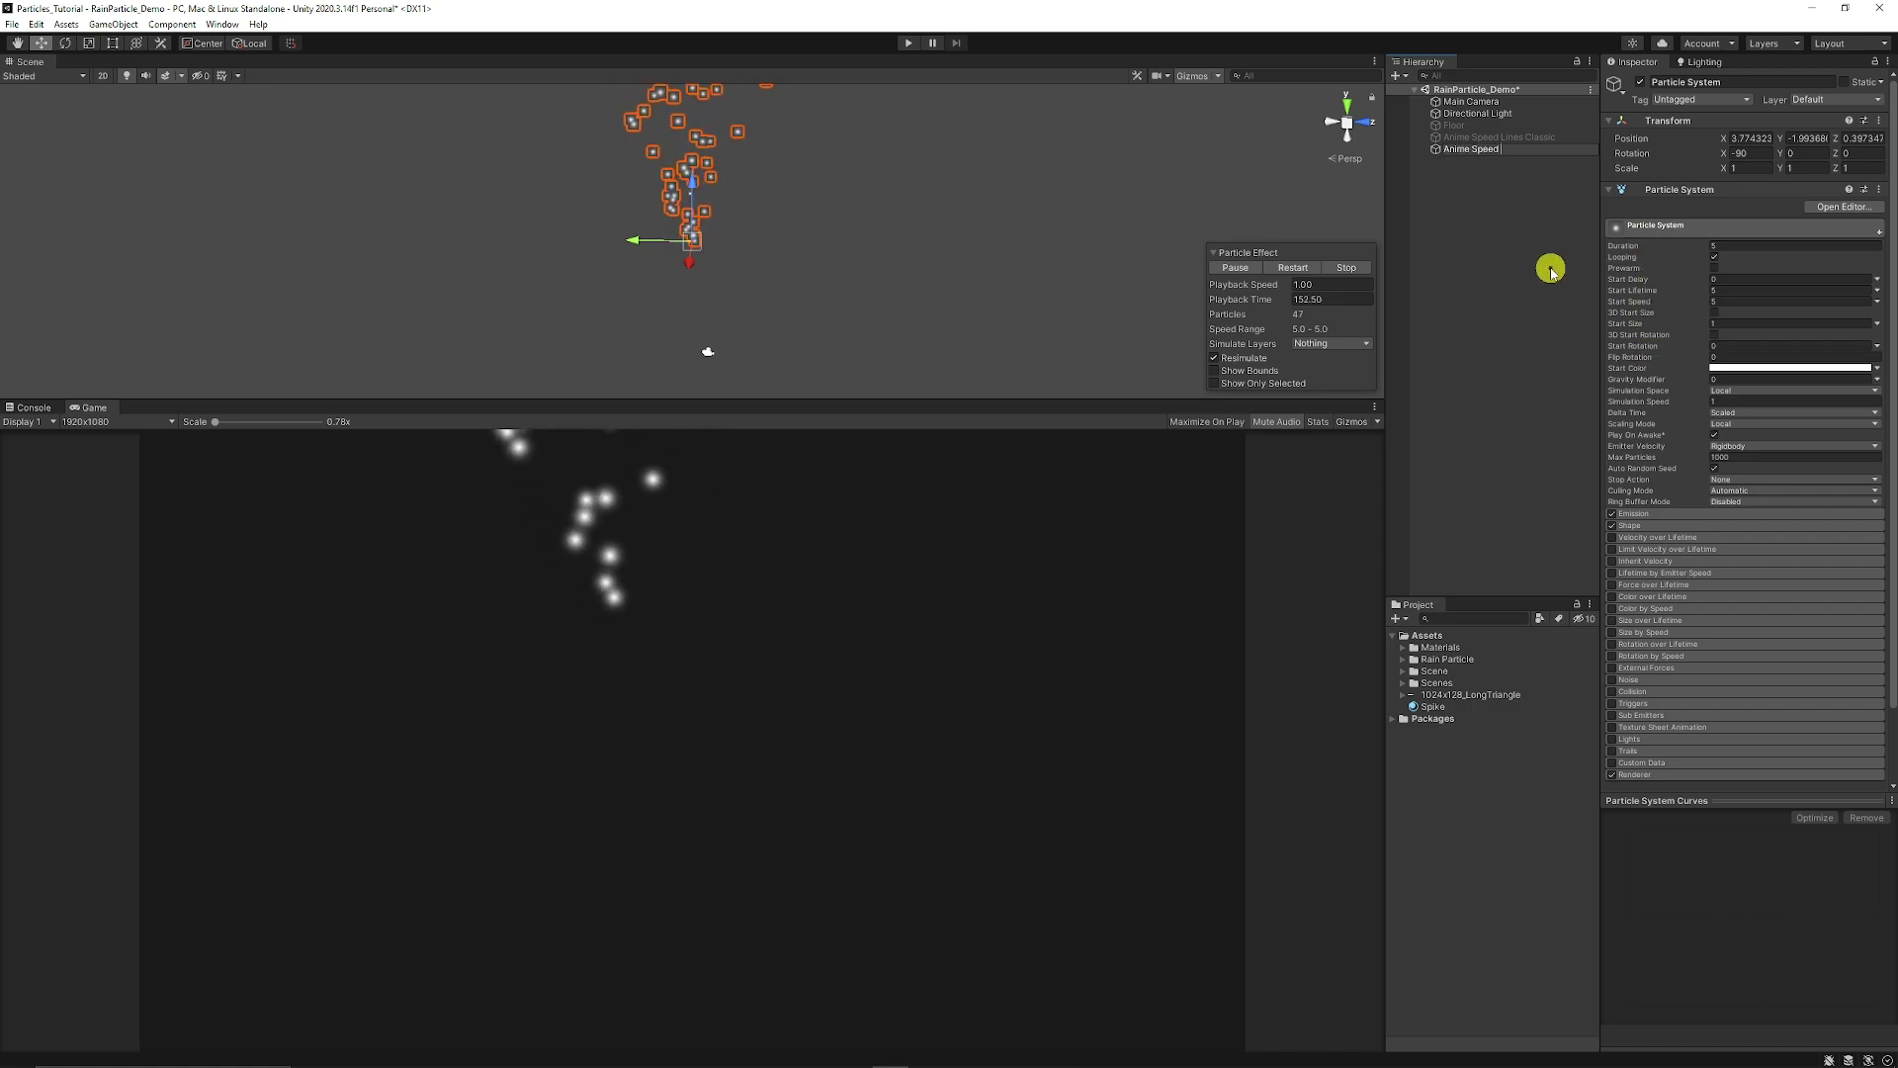
pyautogui.write(' Lines Classic')
pyautogui.press('Return')
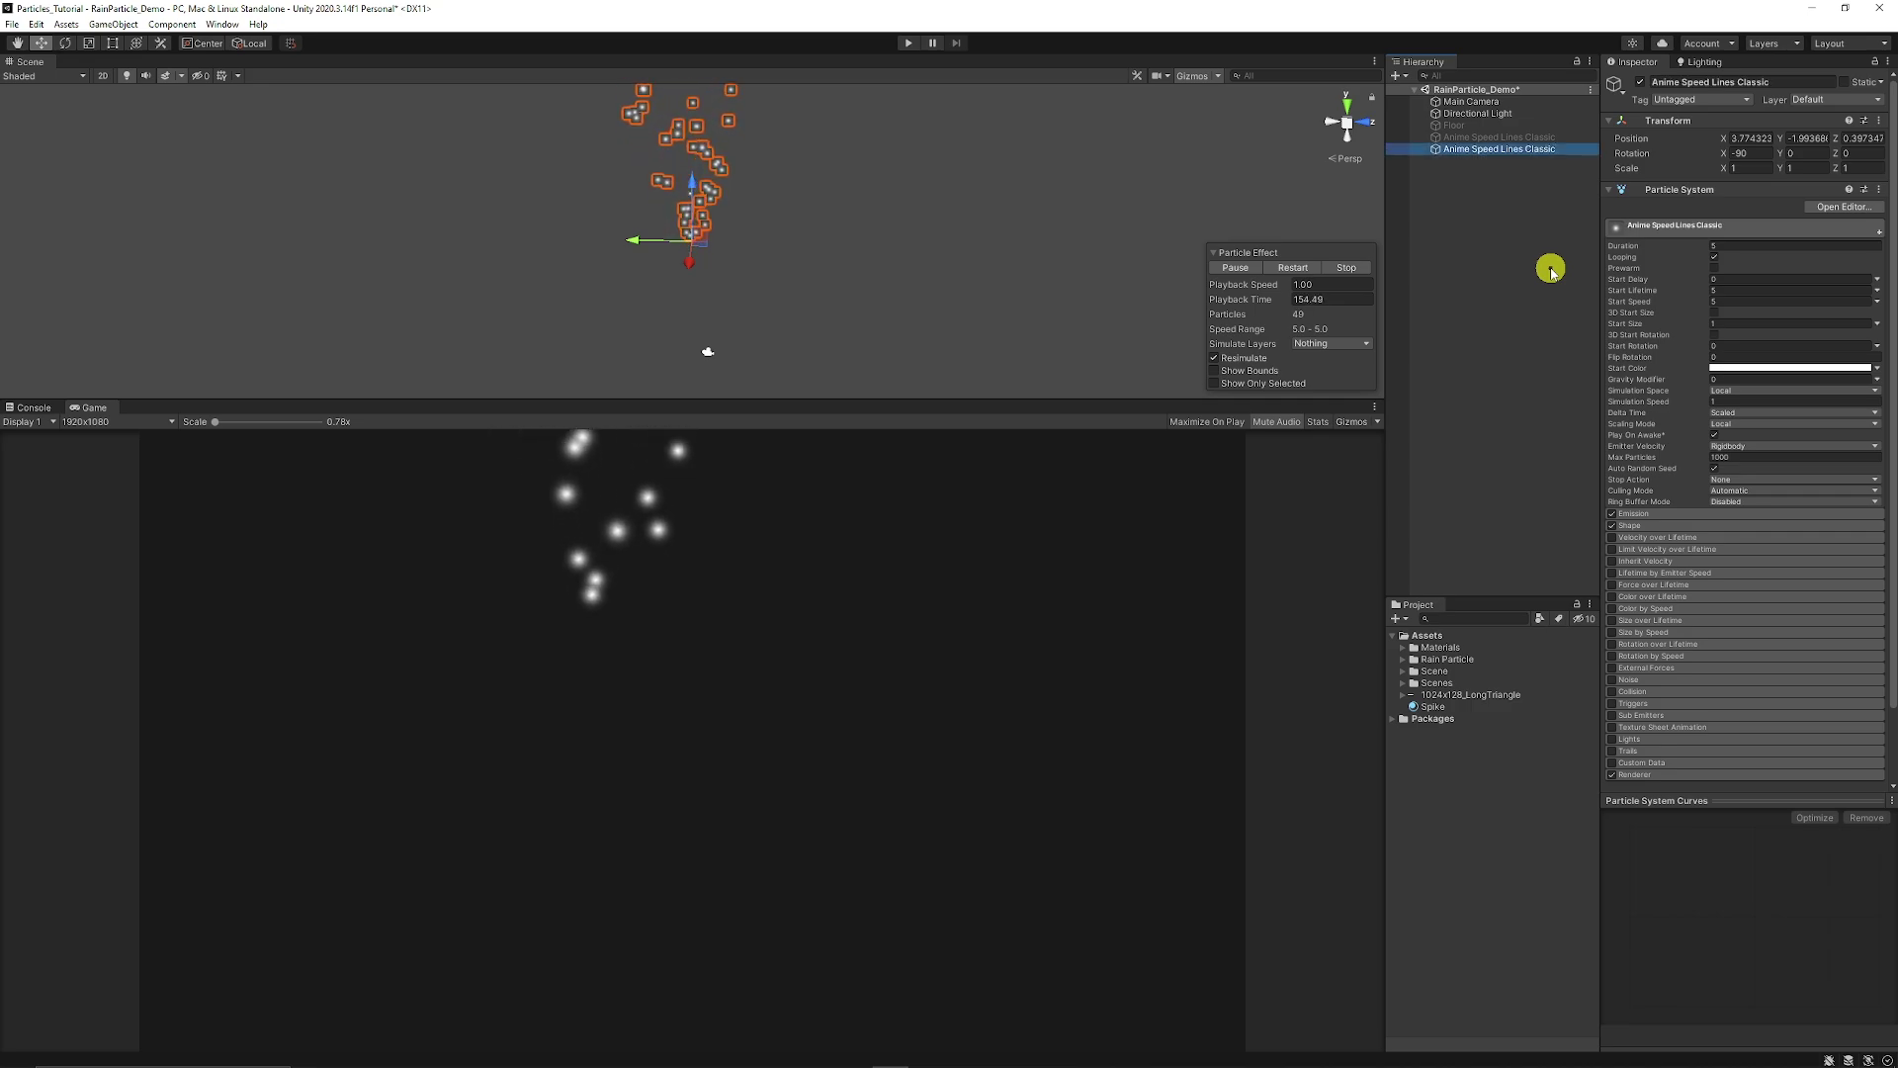
# Reset the new emitter's Transform so it sits at the scene origin.
pyautogui.rightClick(1616, 121)
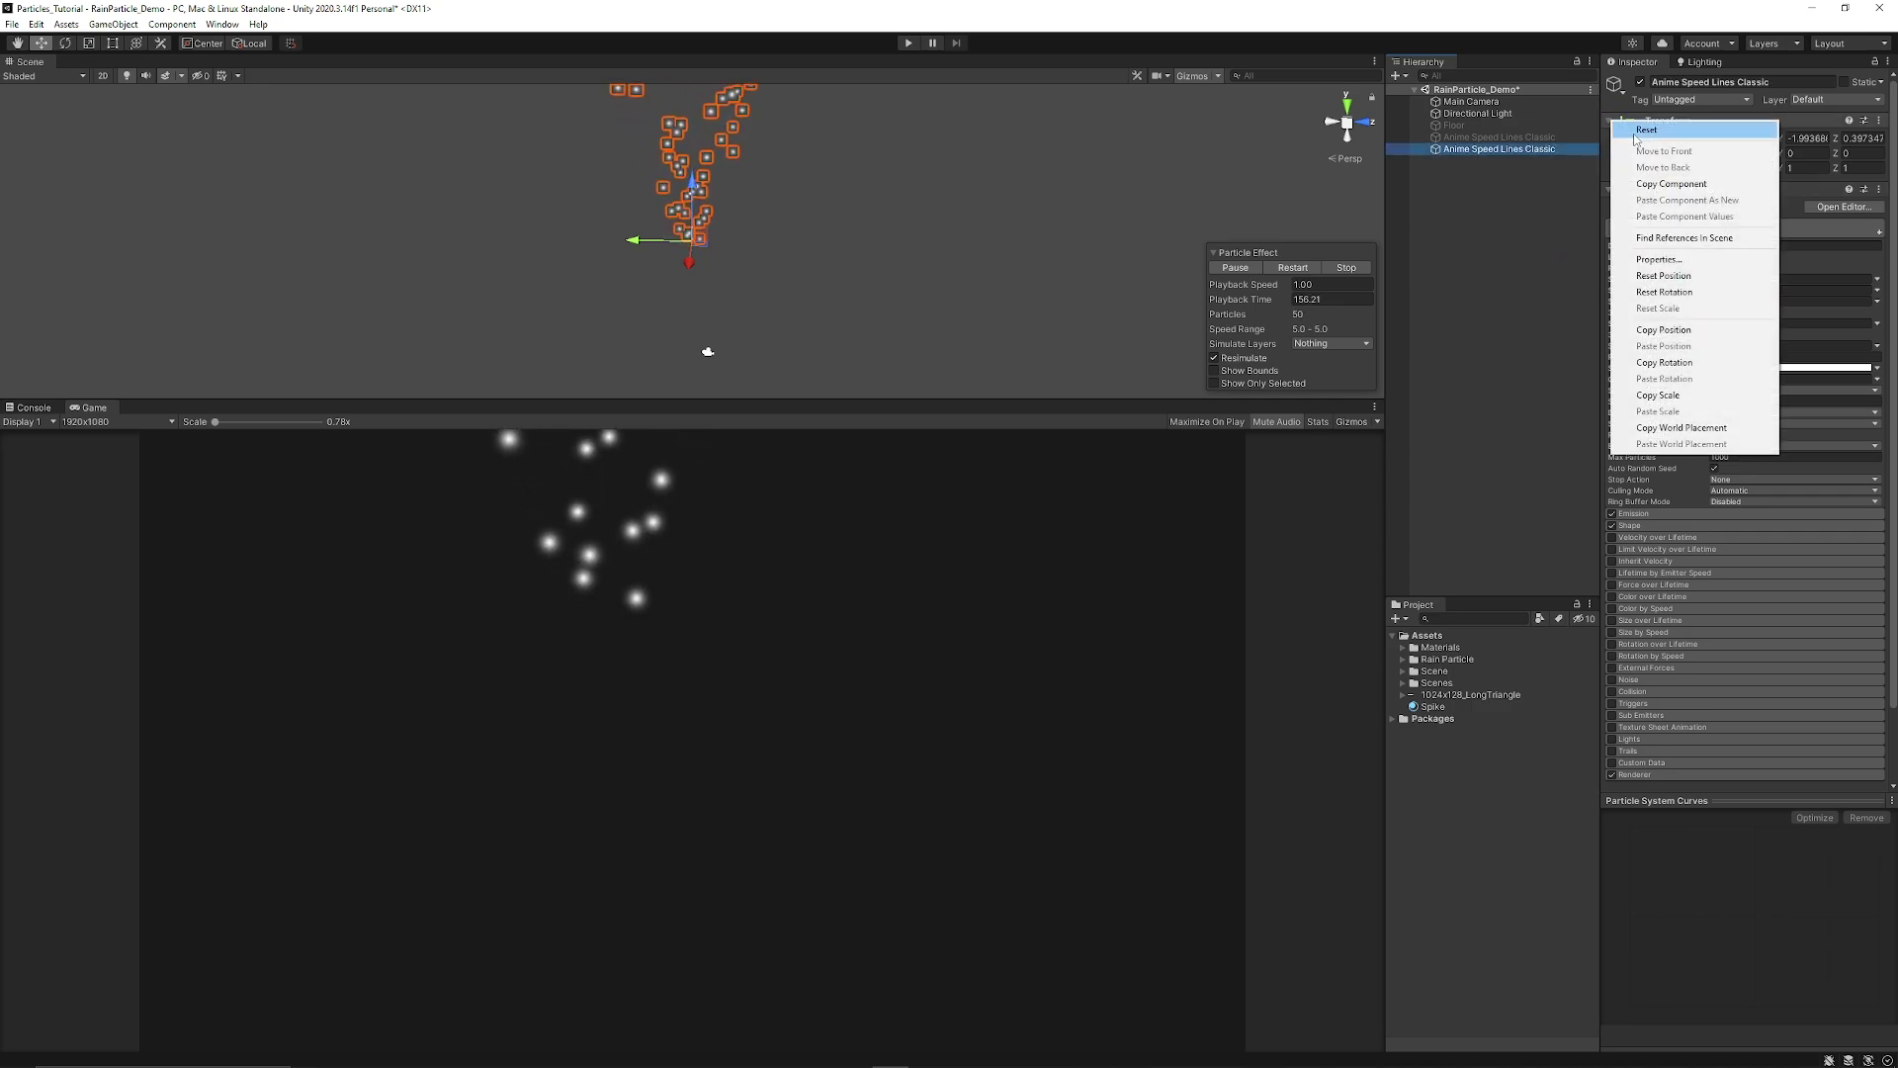
pyautogui.click(1640, 135)
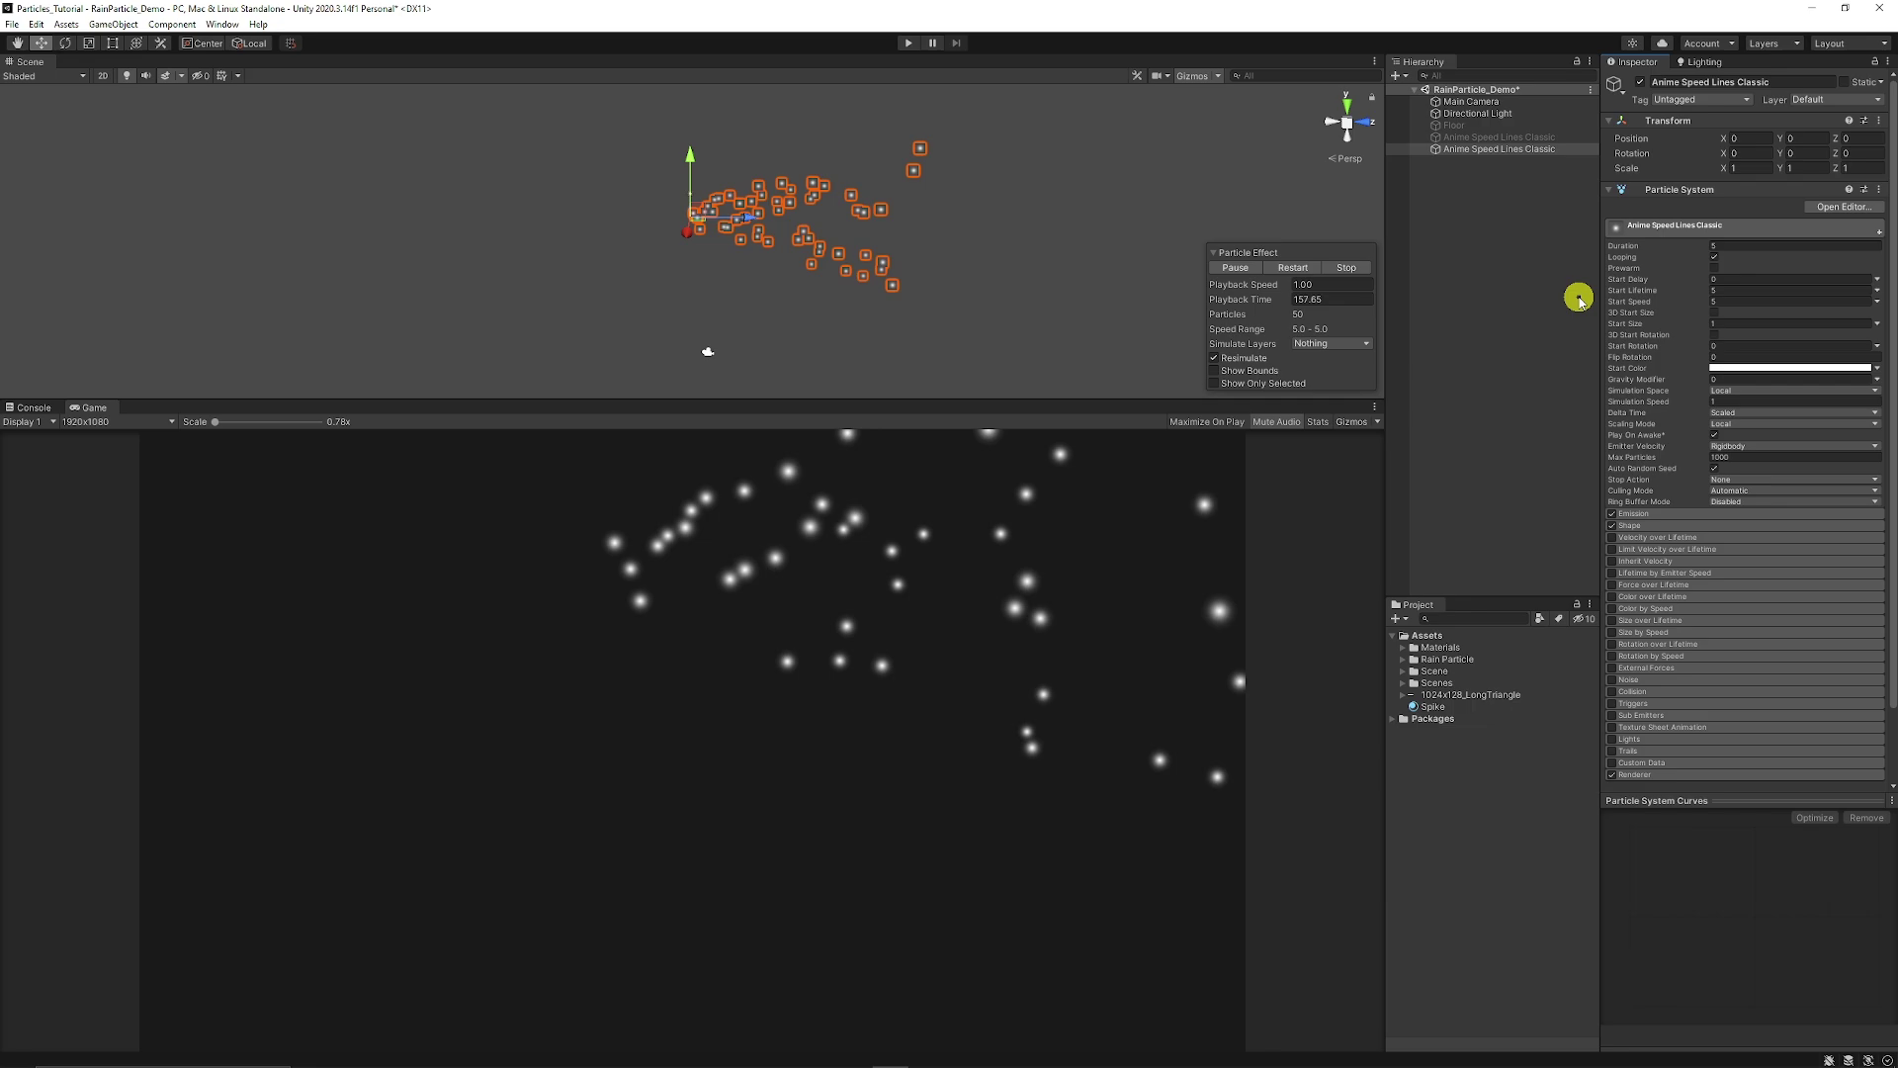
pyautogui.rightClick(1501, 822)
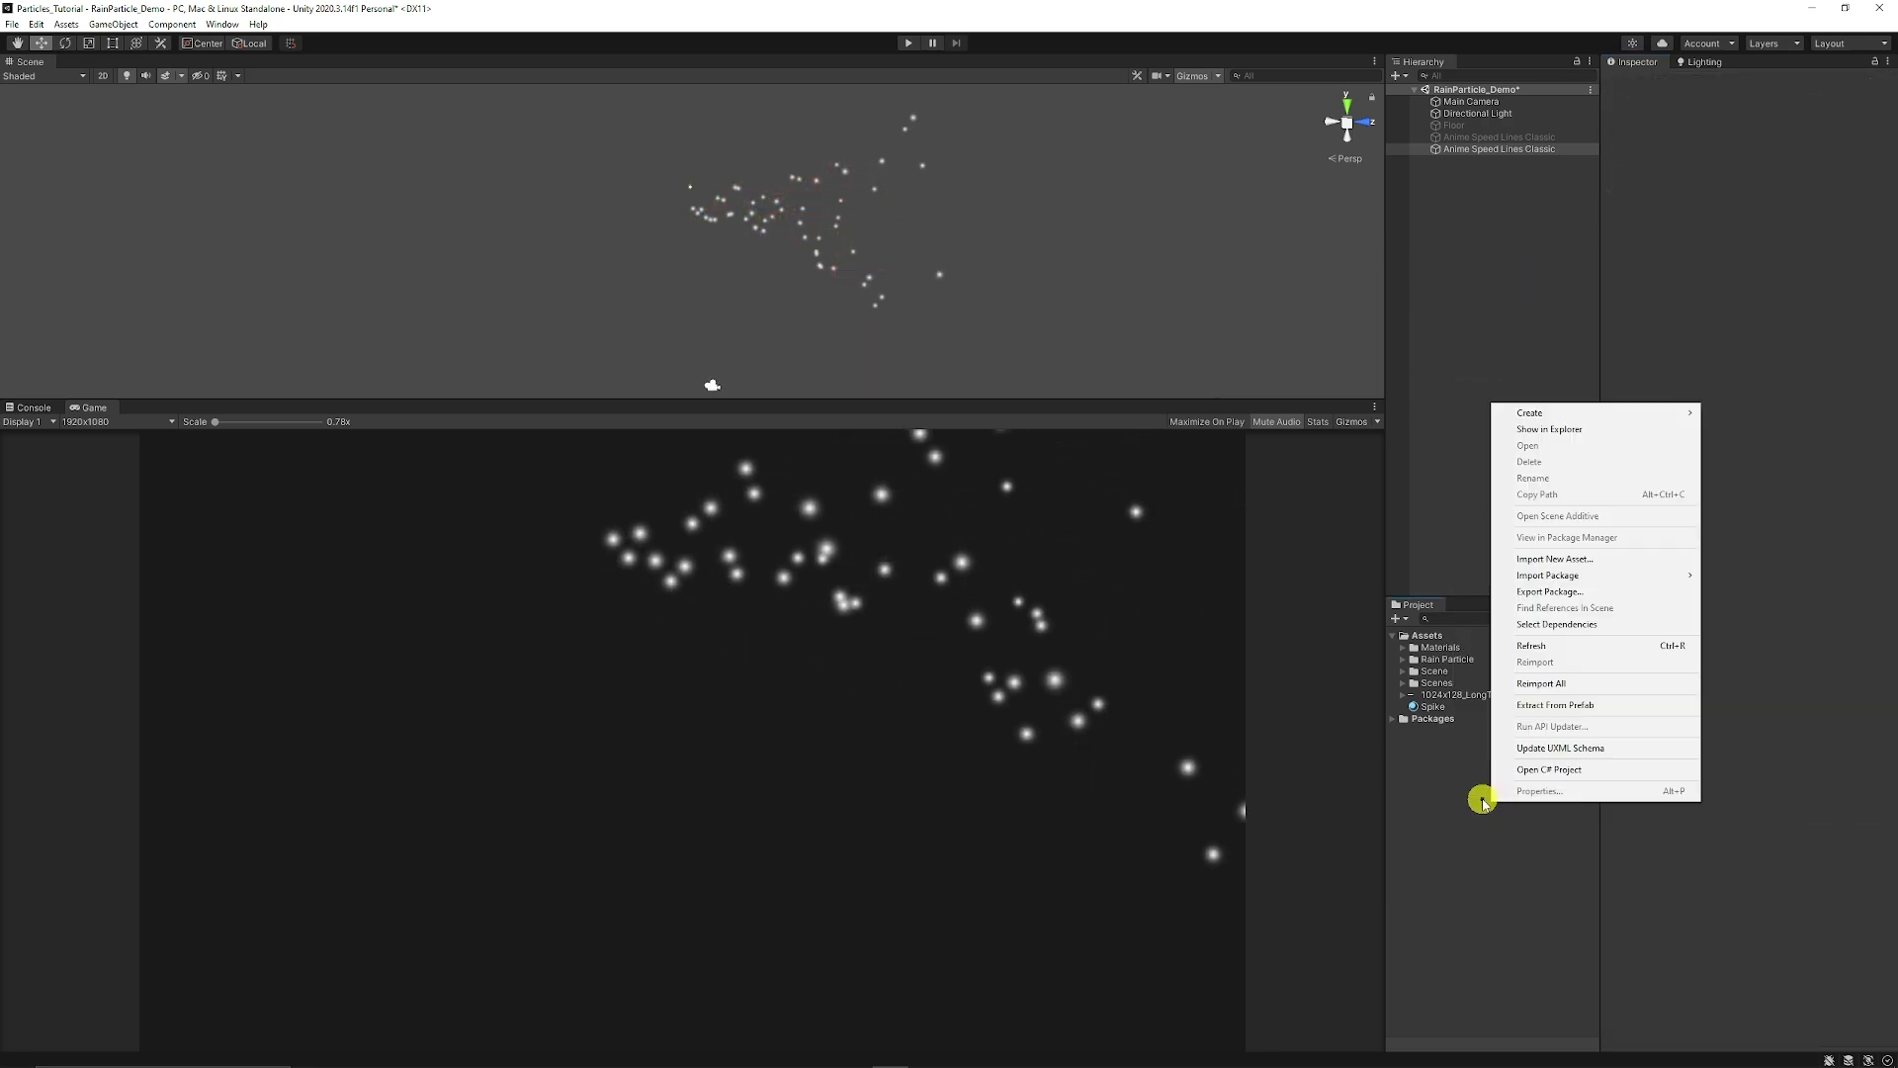
# Select the Spike material in the Project panel to view its settings.
pyautogui.click(1457, 821)
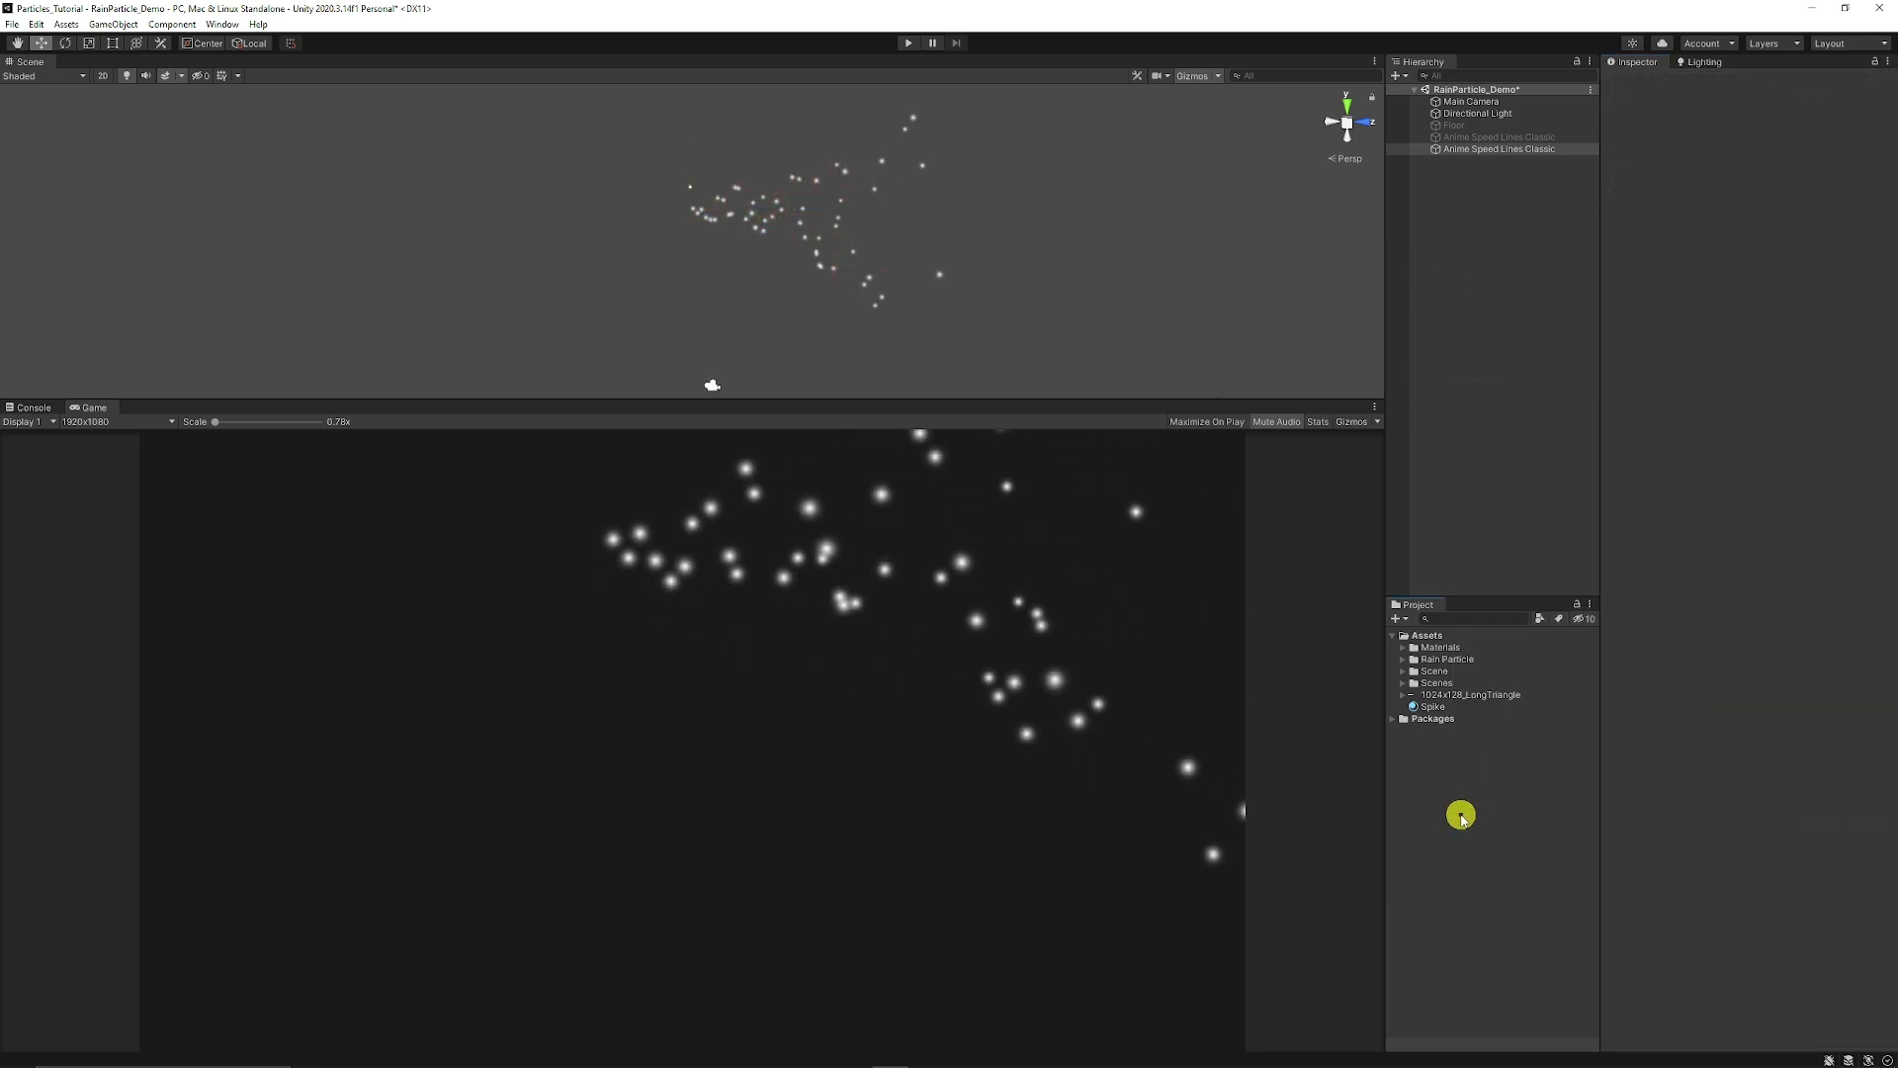
pyautogui.rightClick(1464, 815)
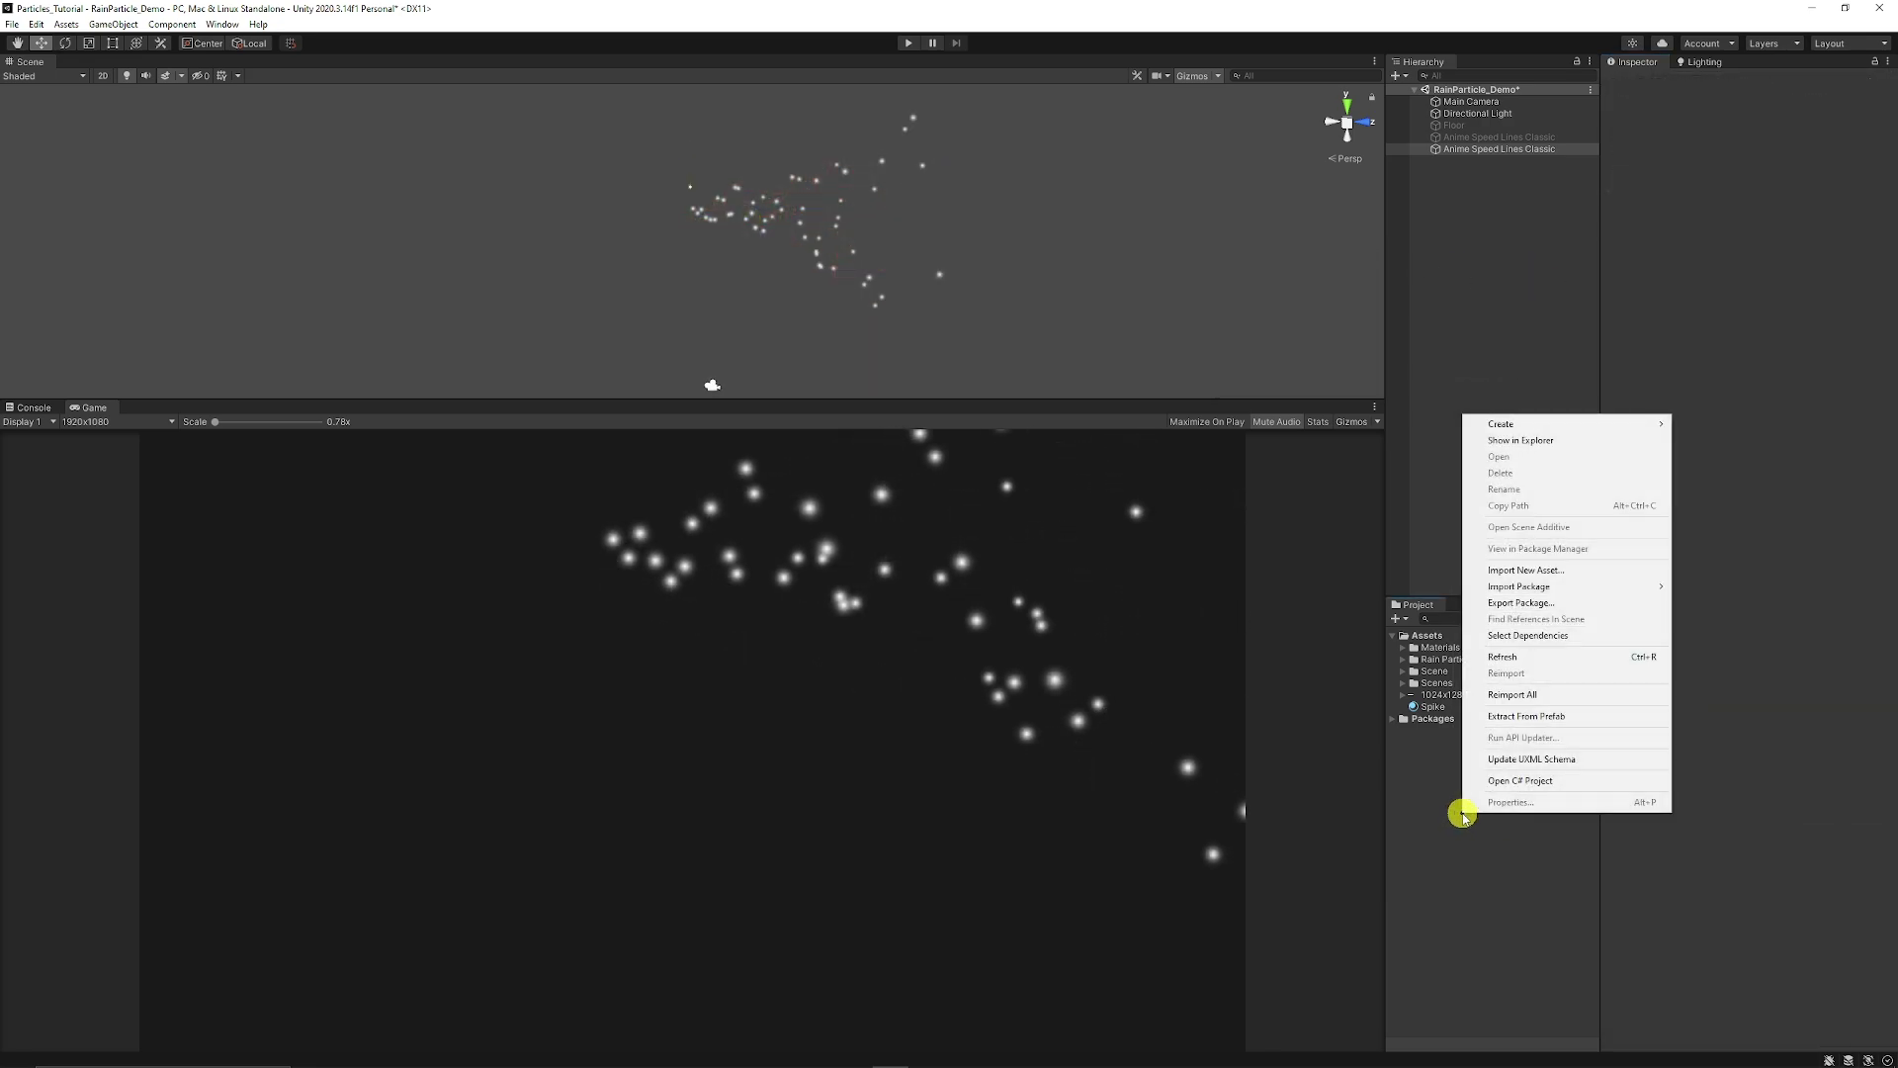
pyautogui.moveTo(1548, 424)
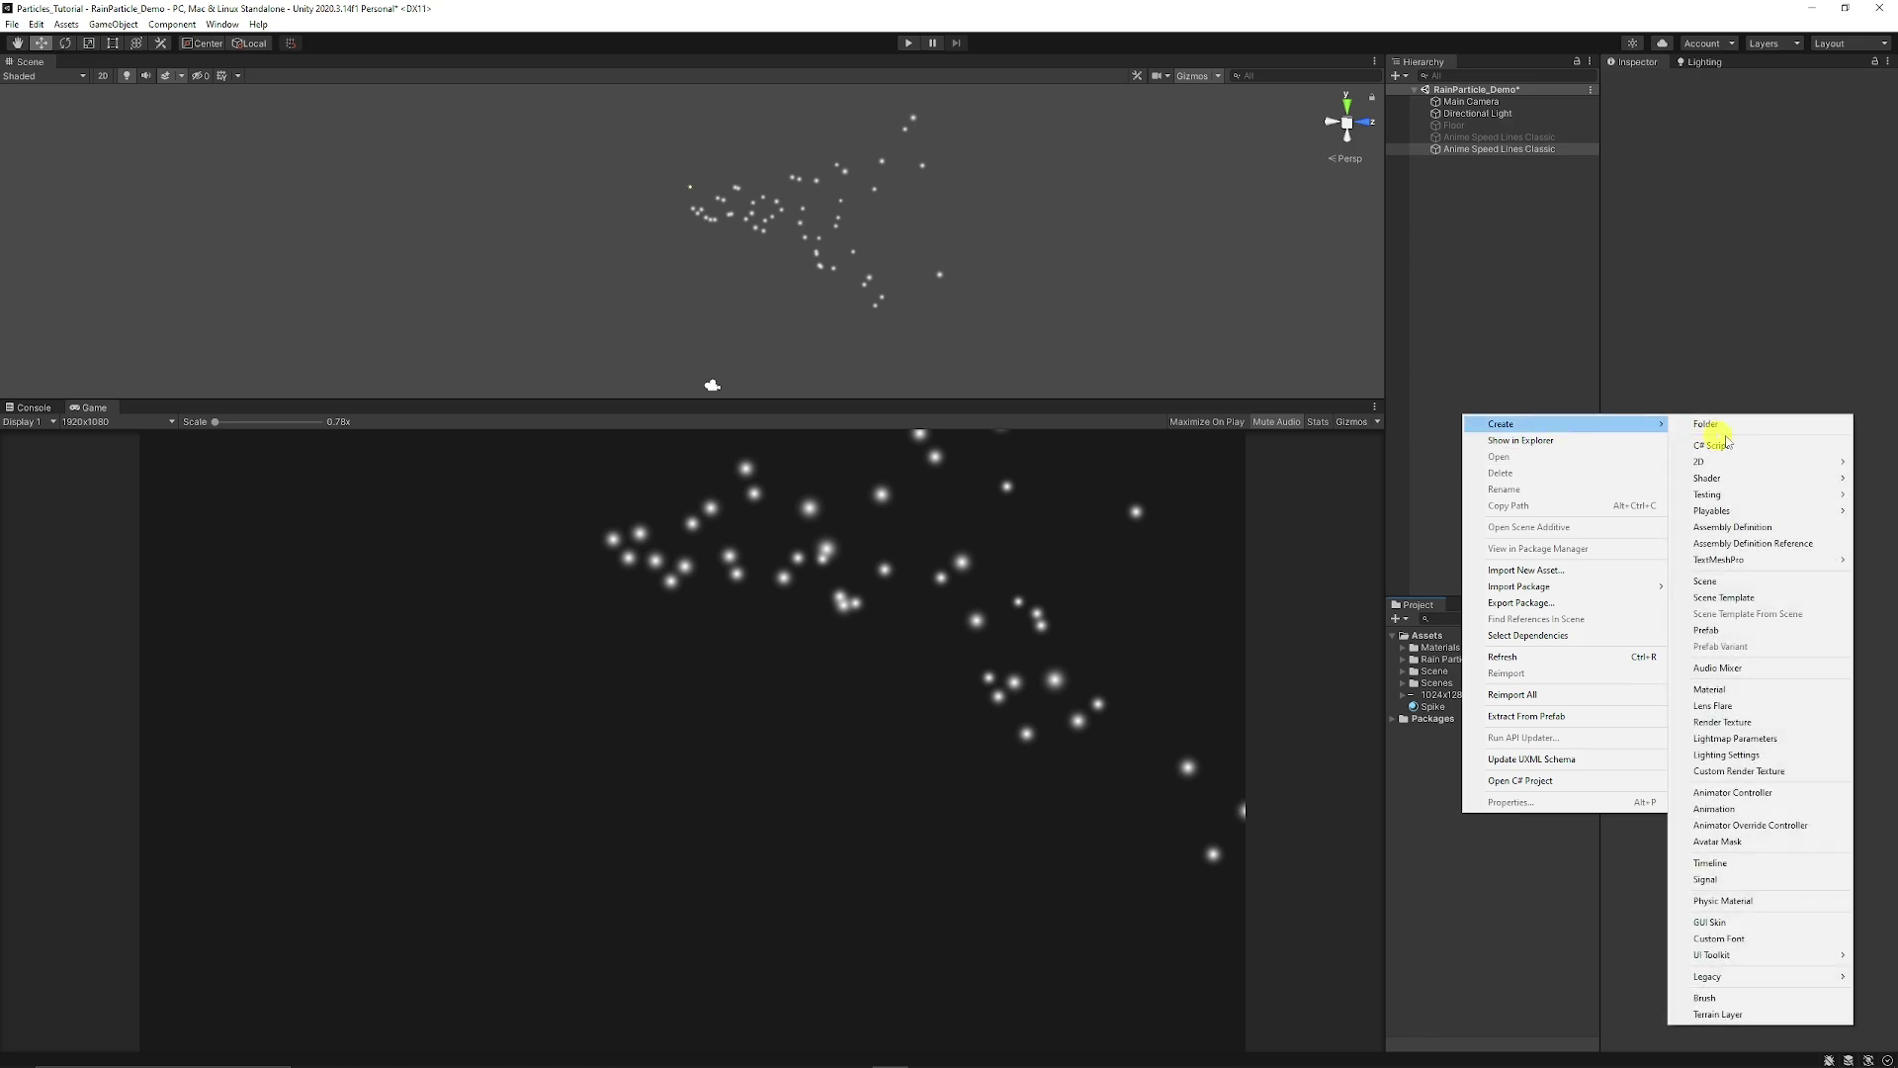
pyautogui.click(1436, 708)
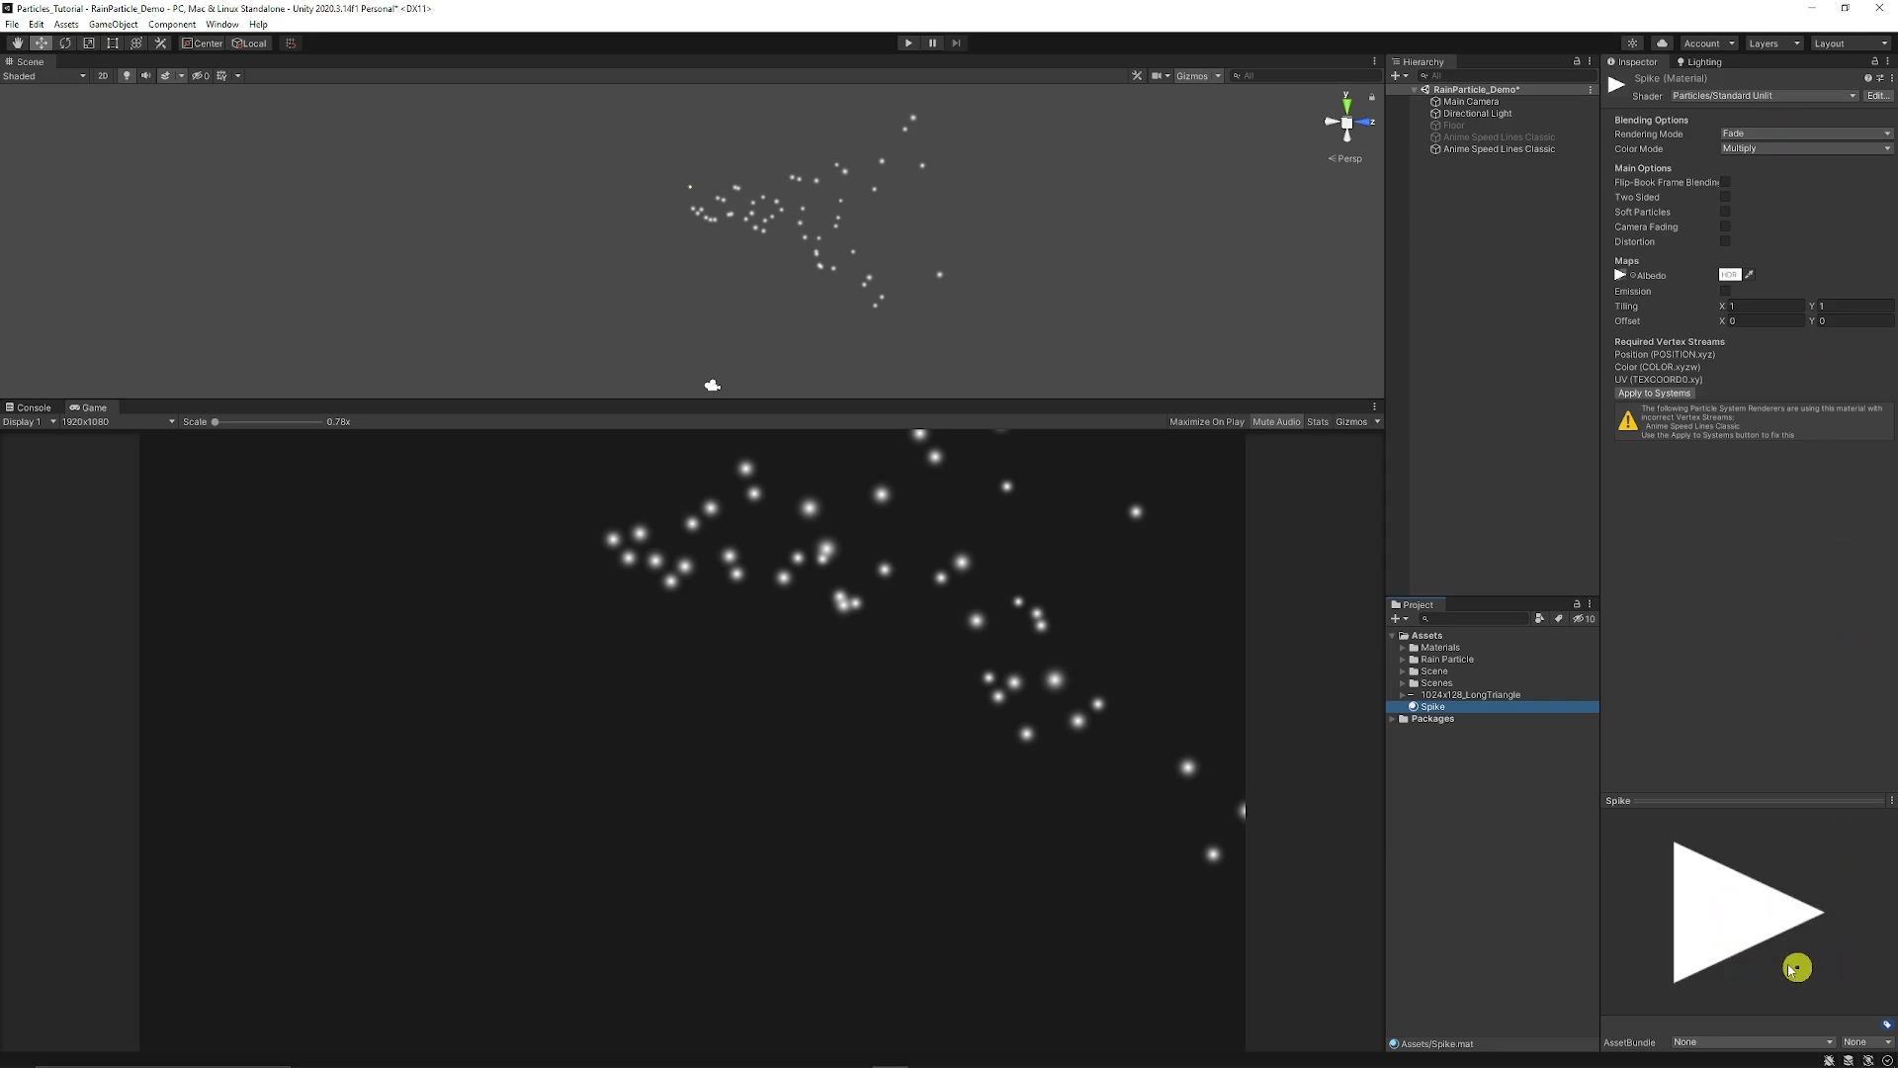
# Inspect the 1024x128_LongTriangle texture's import settings, resizing the preview pane.
pyautogui.click(1474, 696)
pyautogui.moveTo(1767, 800); pyautogui.dragTo(1780, 588)
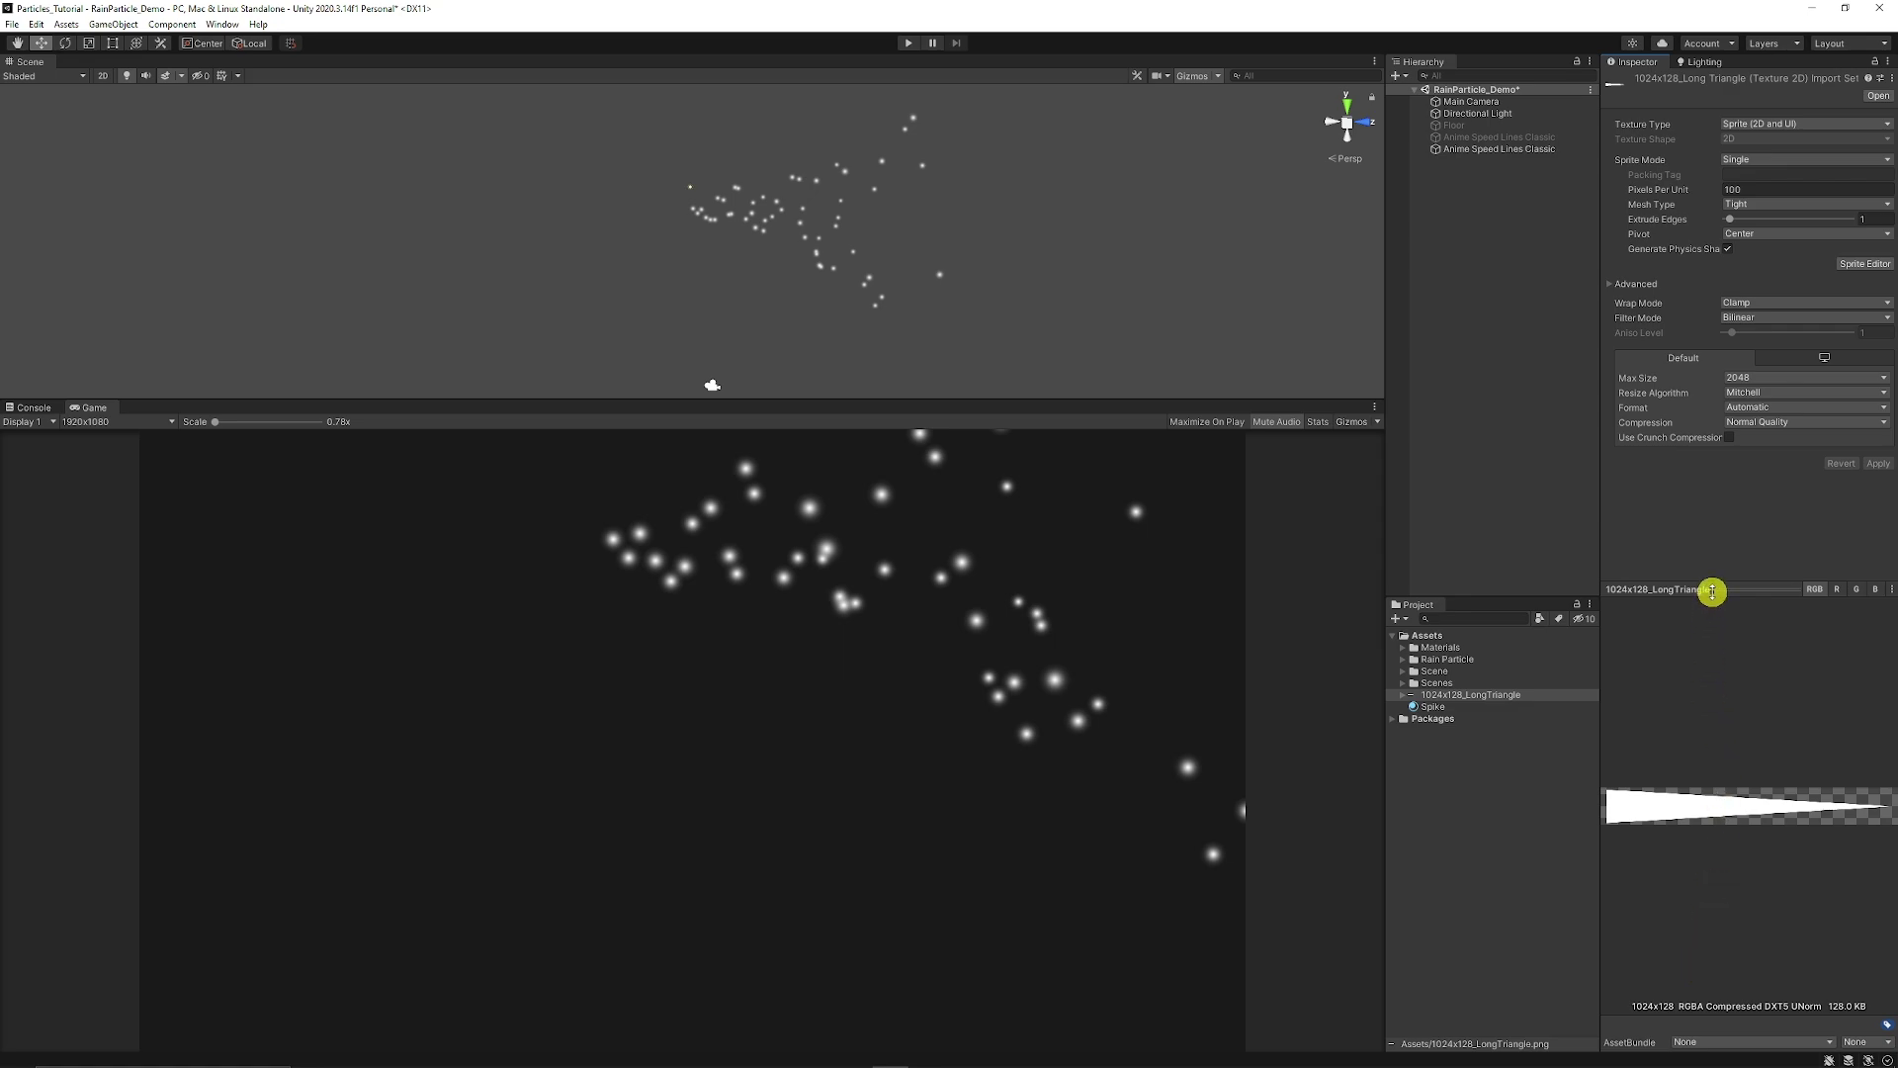
pyautogui.moveTo(1712, 592); pyautogui.dragTo(1716, 701)
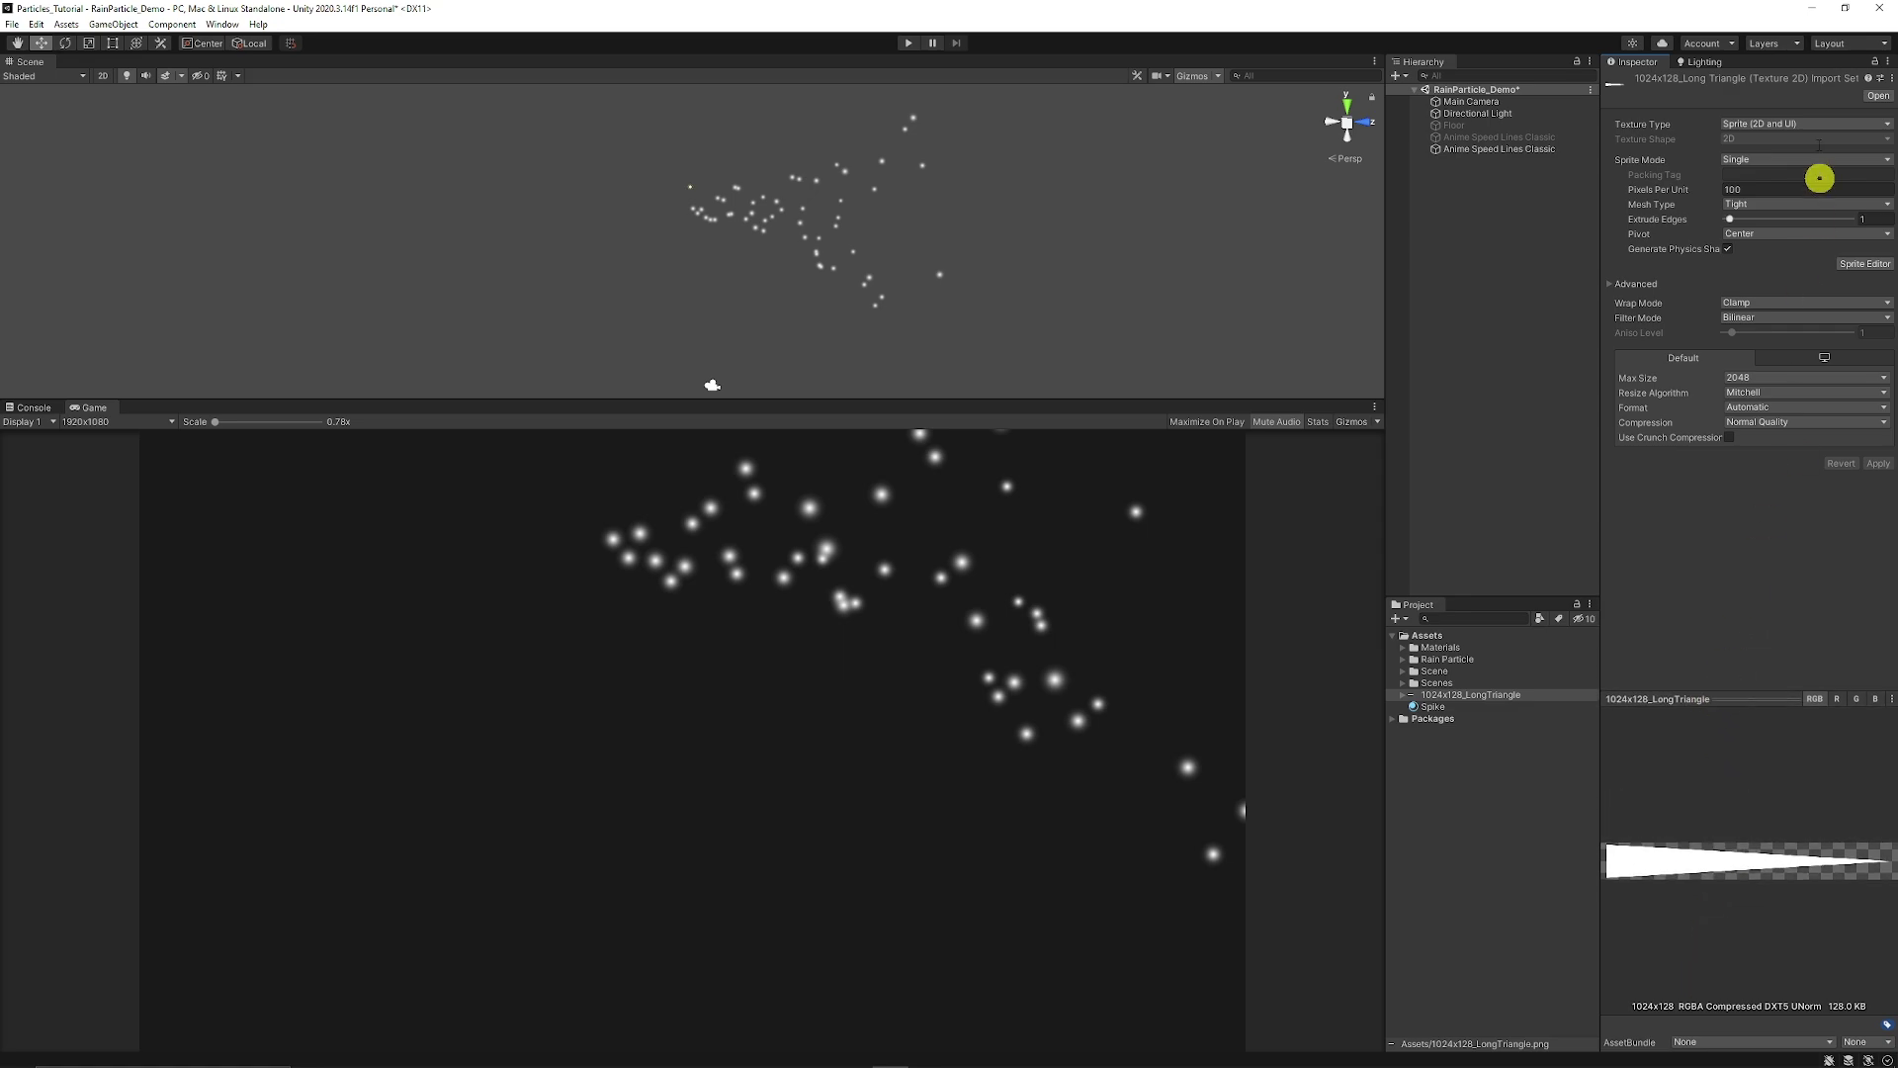
# Apply the Spike material, use Stretched Billboard render mode, and set 3D Start Size Y to 8.
pyautogui.click(1441, 706)
pyautogui.hotkey('ctrl', 'z')
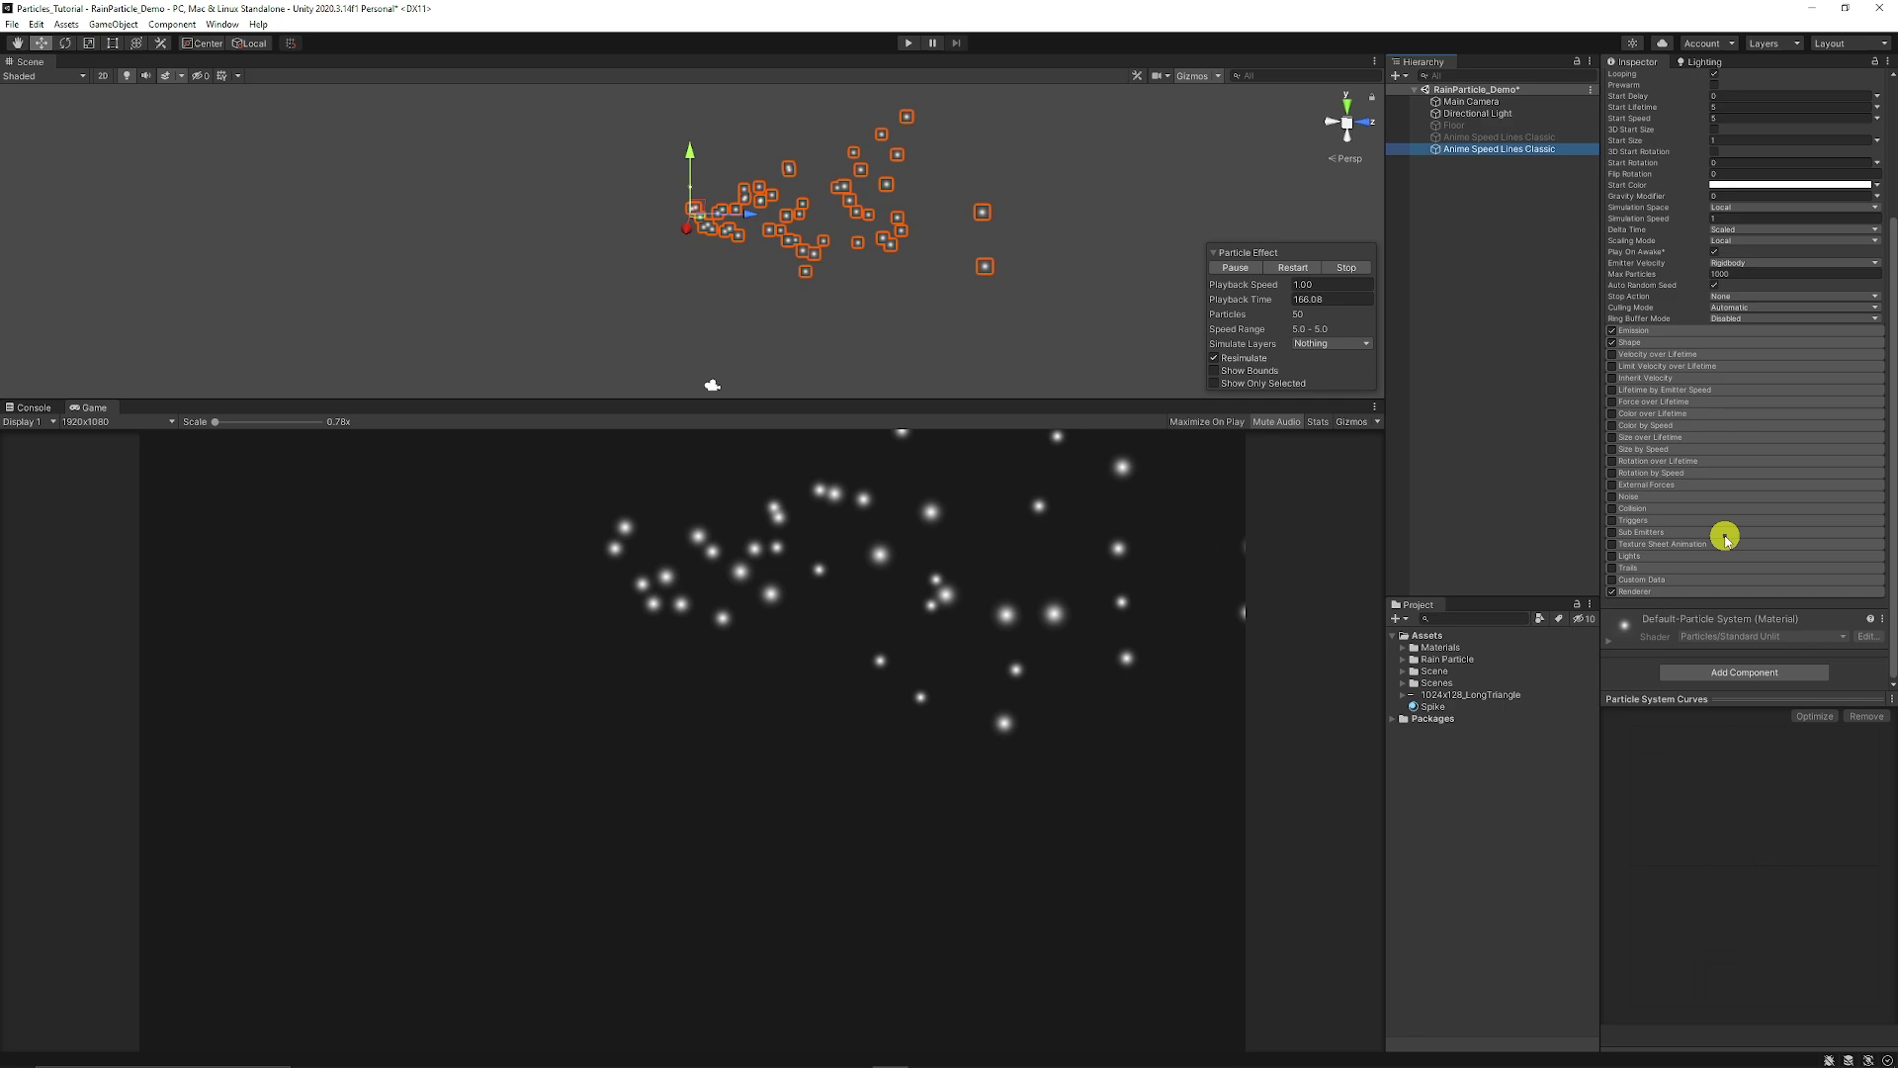
pyautogui.scroll(-5, 1700, 538)
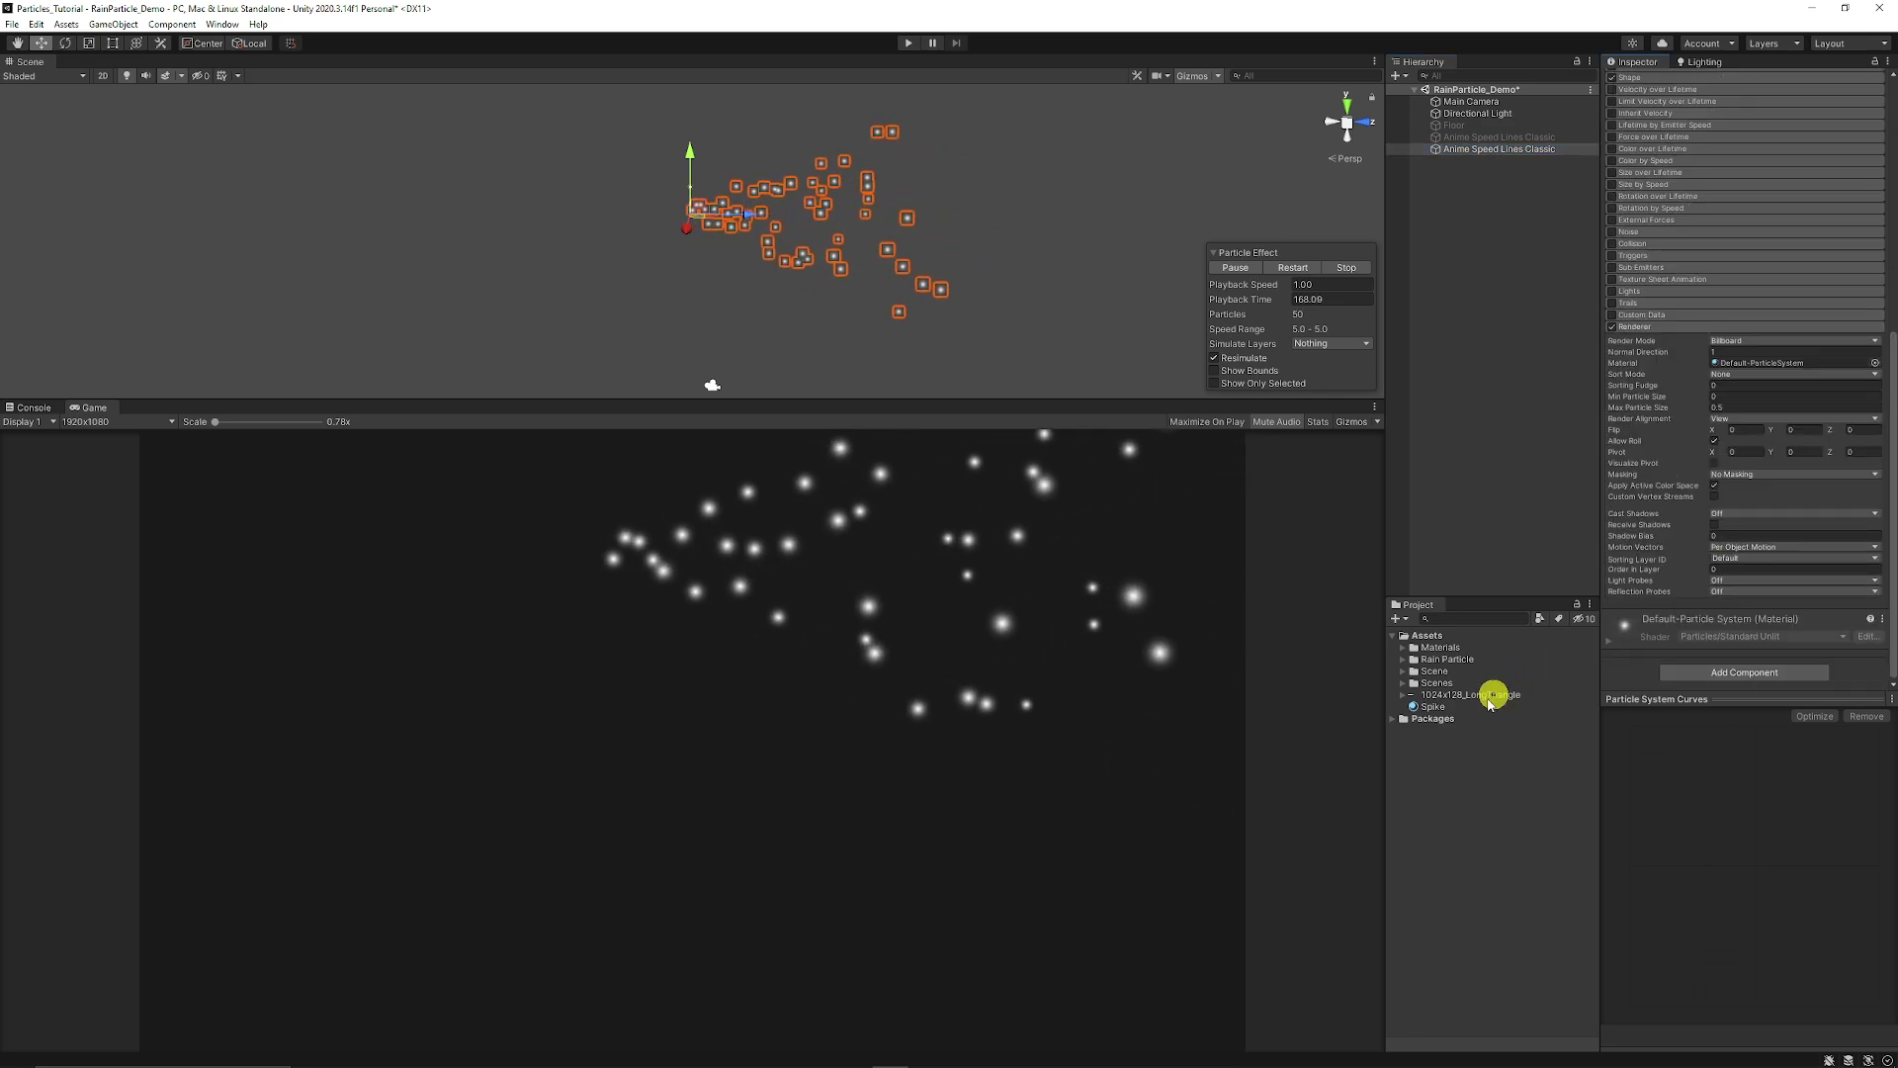
pyautogui.moveTo(1436, 708); pyautogui.dragTo(1775, 362)
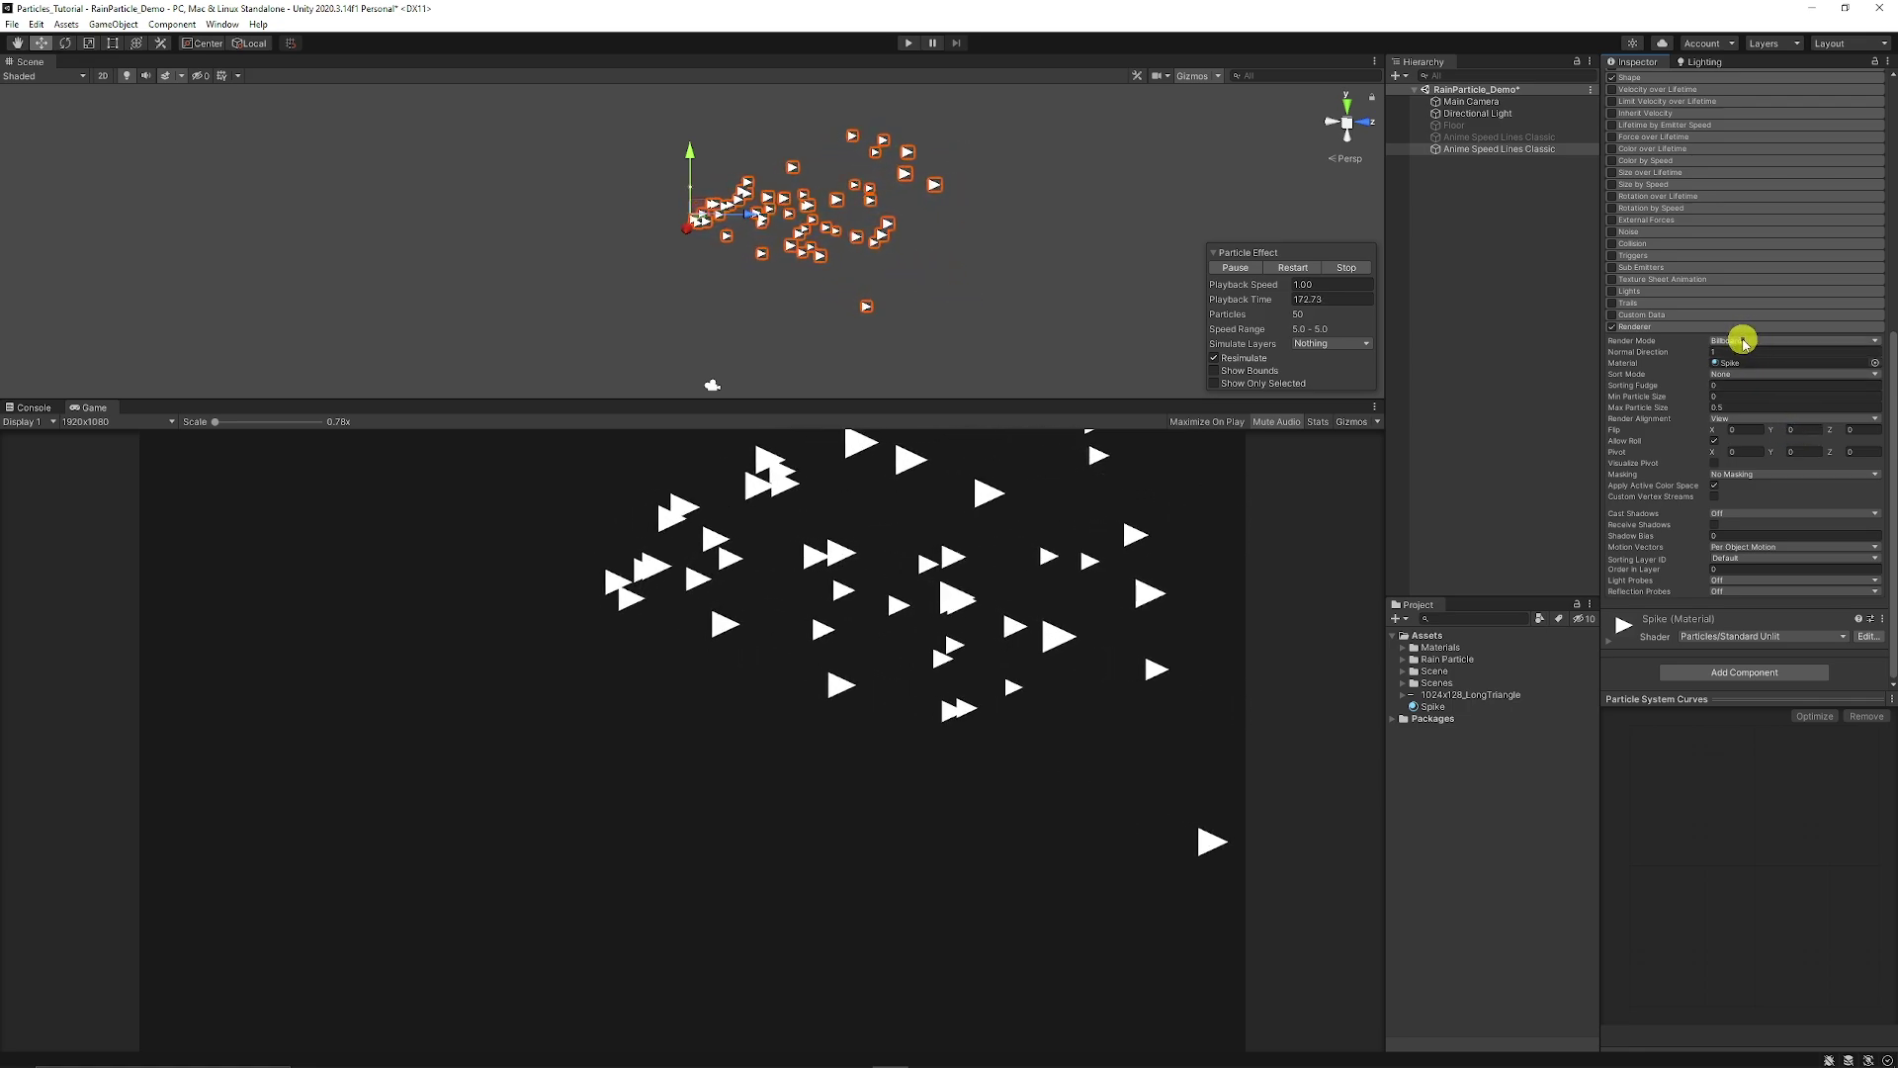
pyautogui.click(1743, 341)
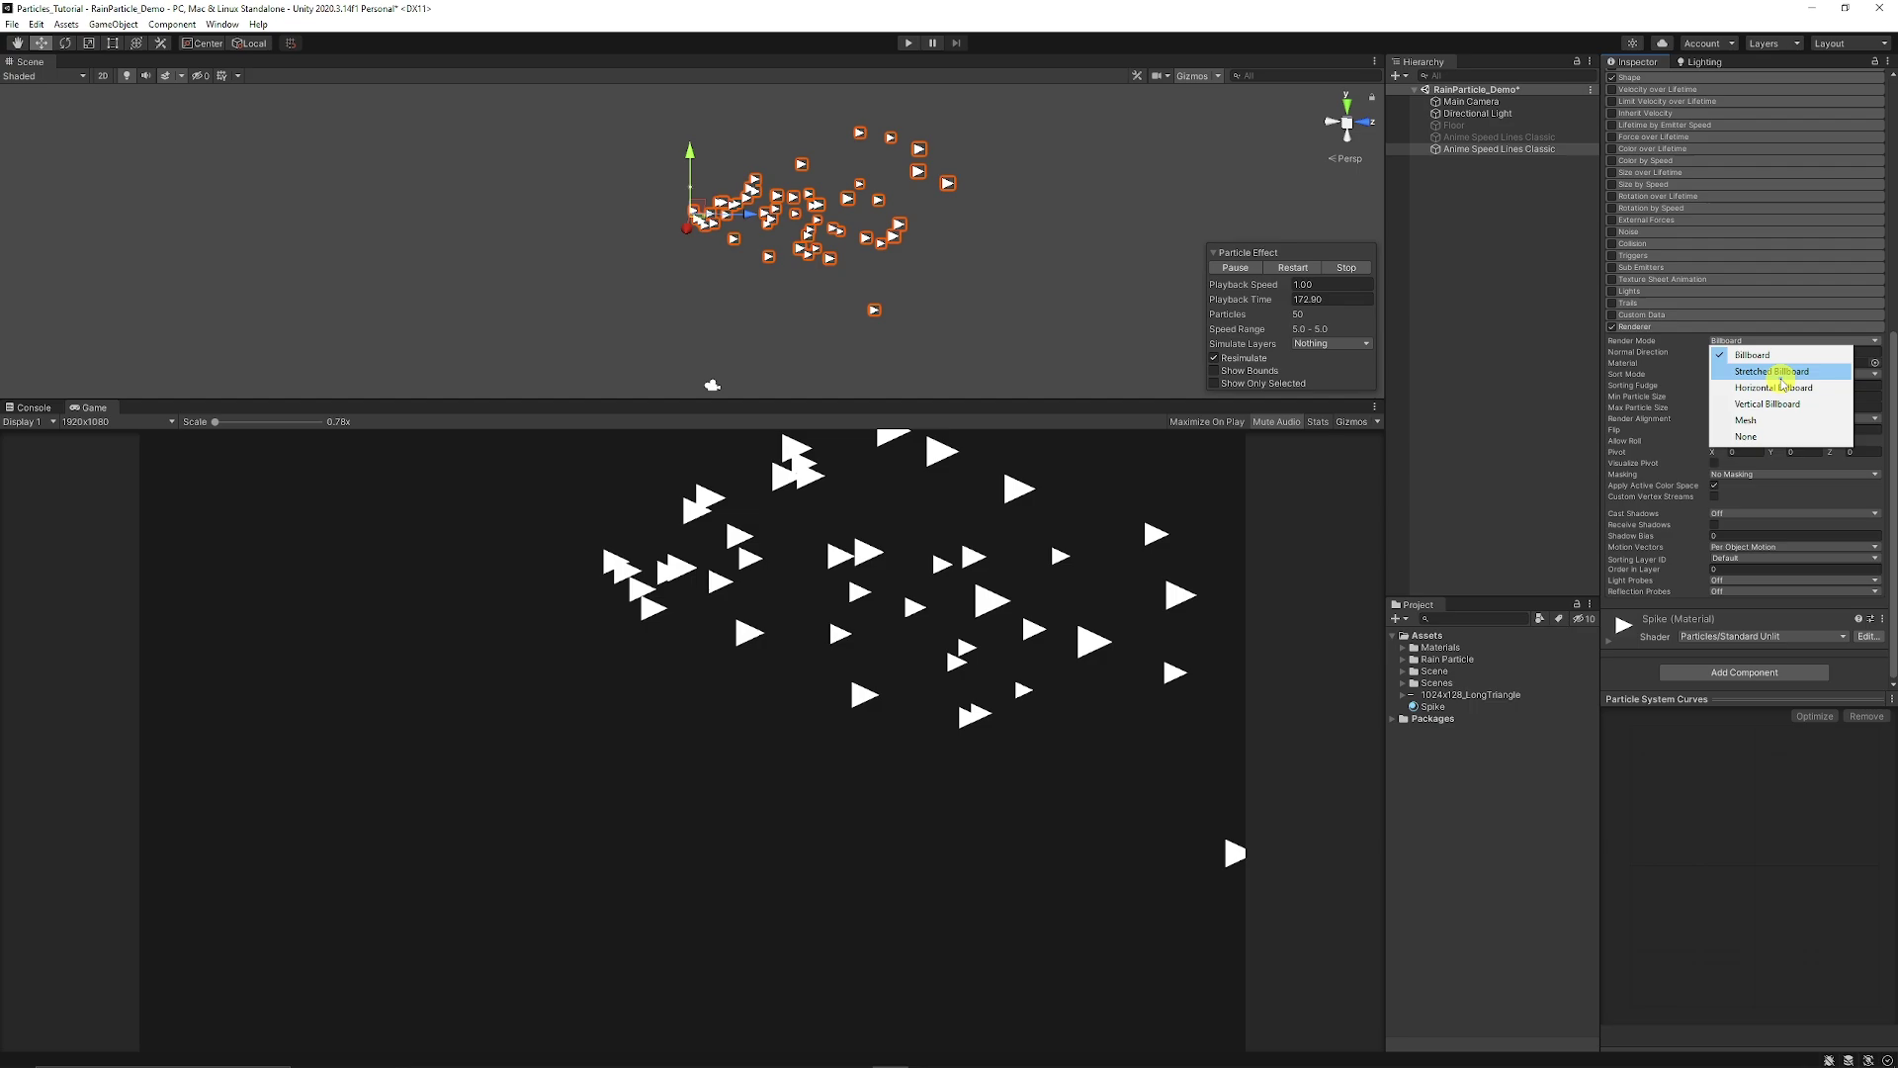
pyautogui.click(1775, 372)
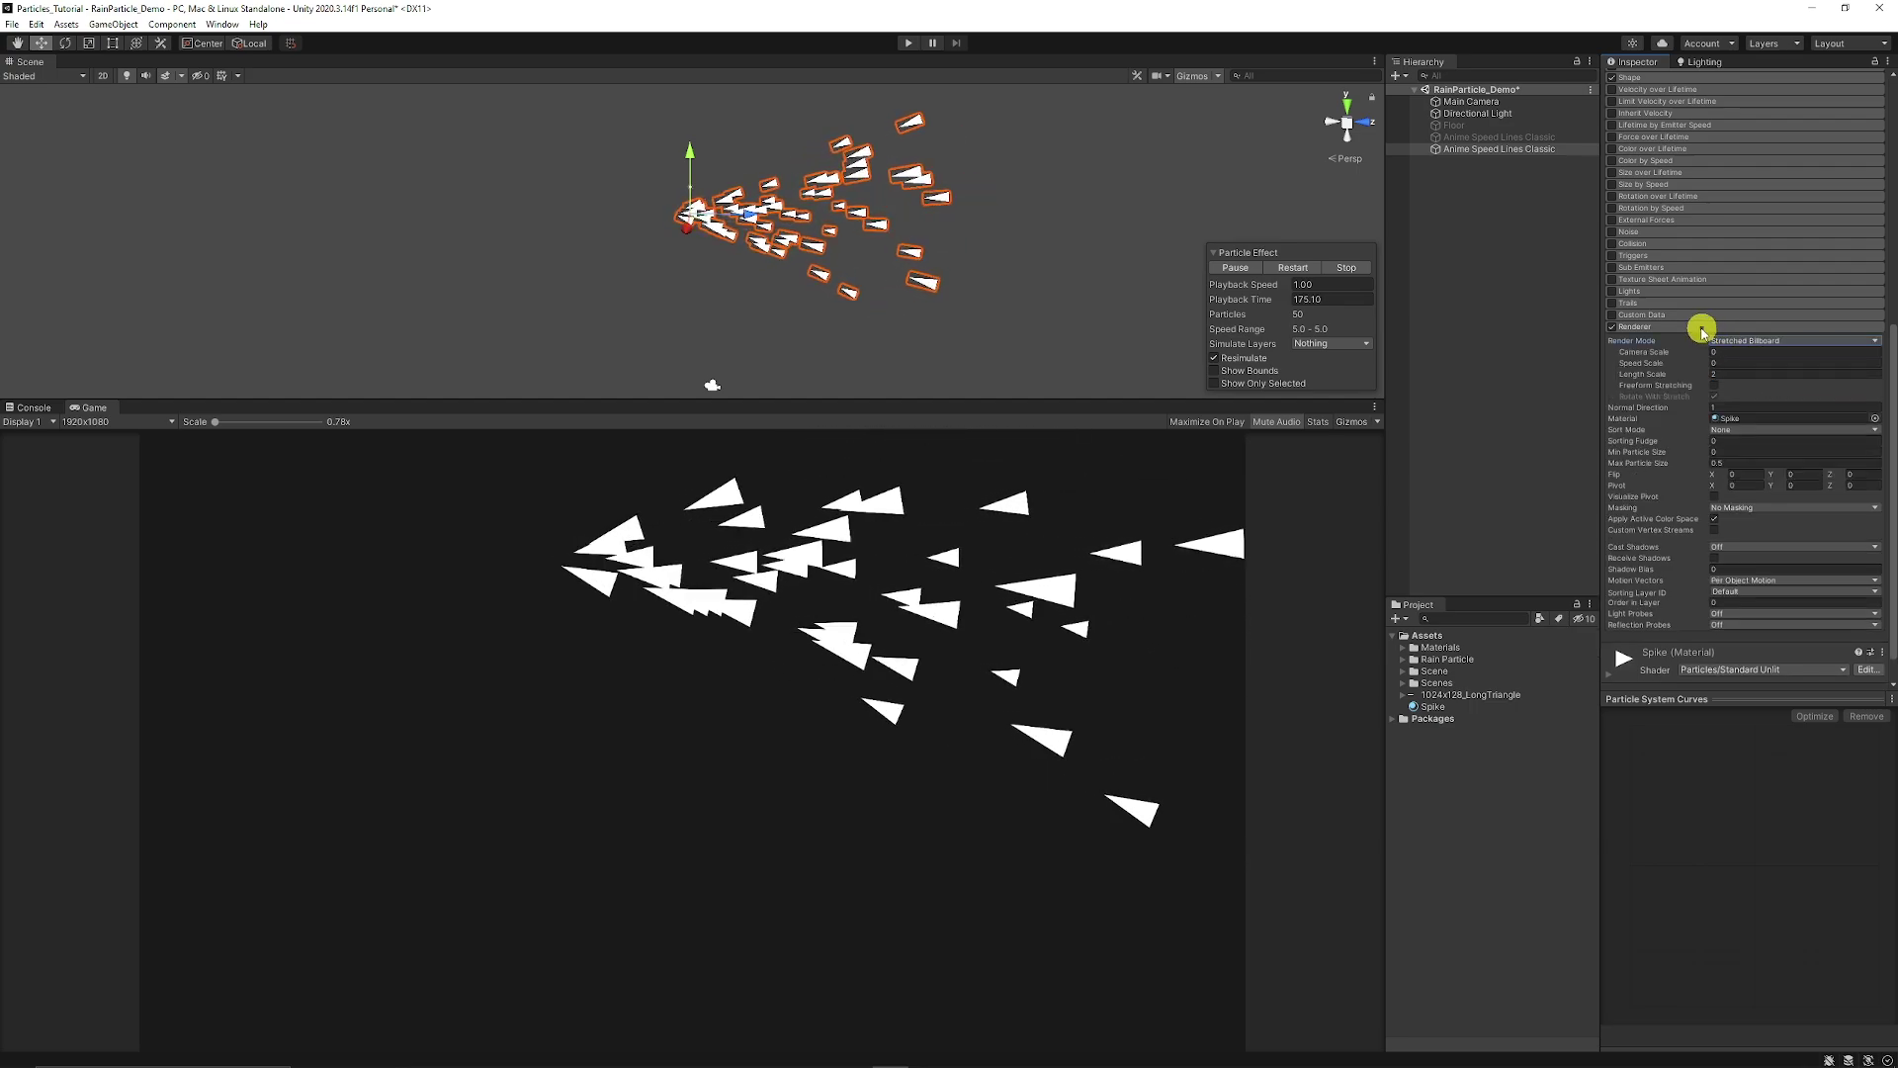
pyautogui.scroll(10, 1686, 284)
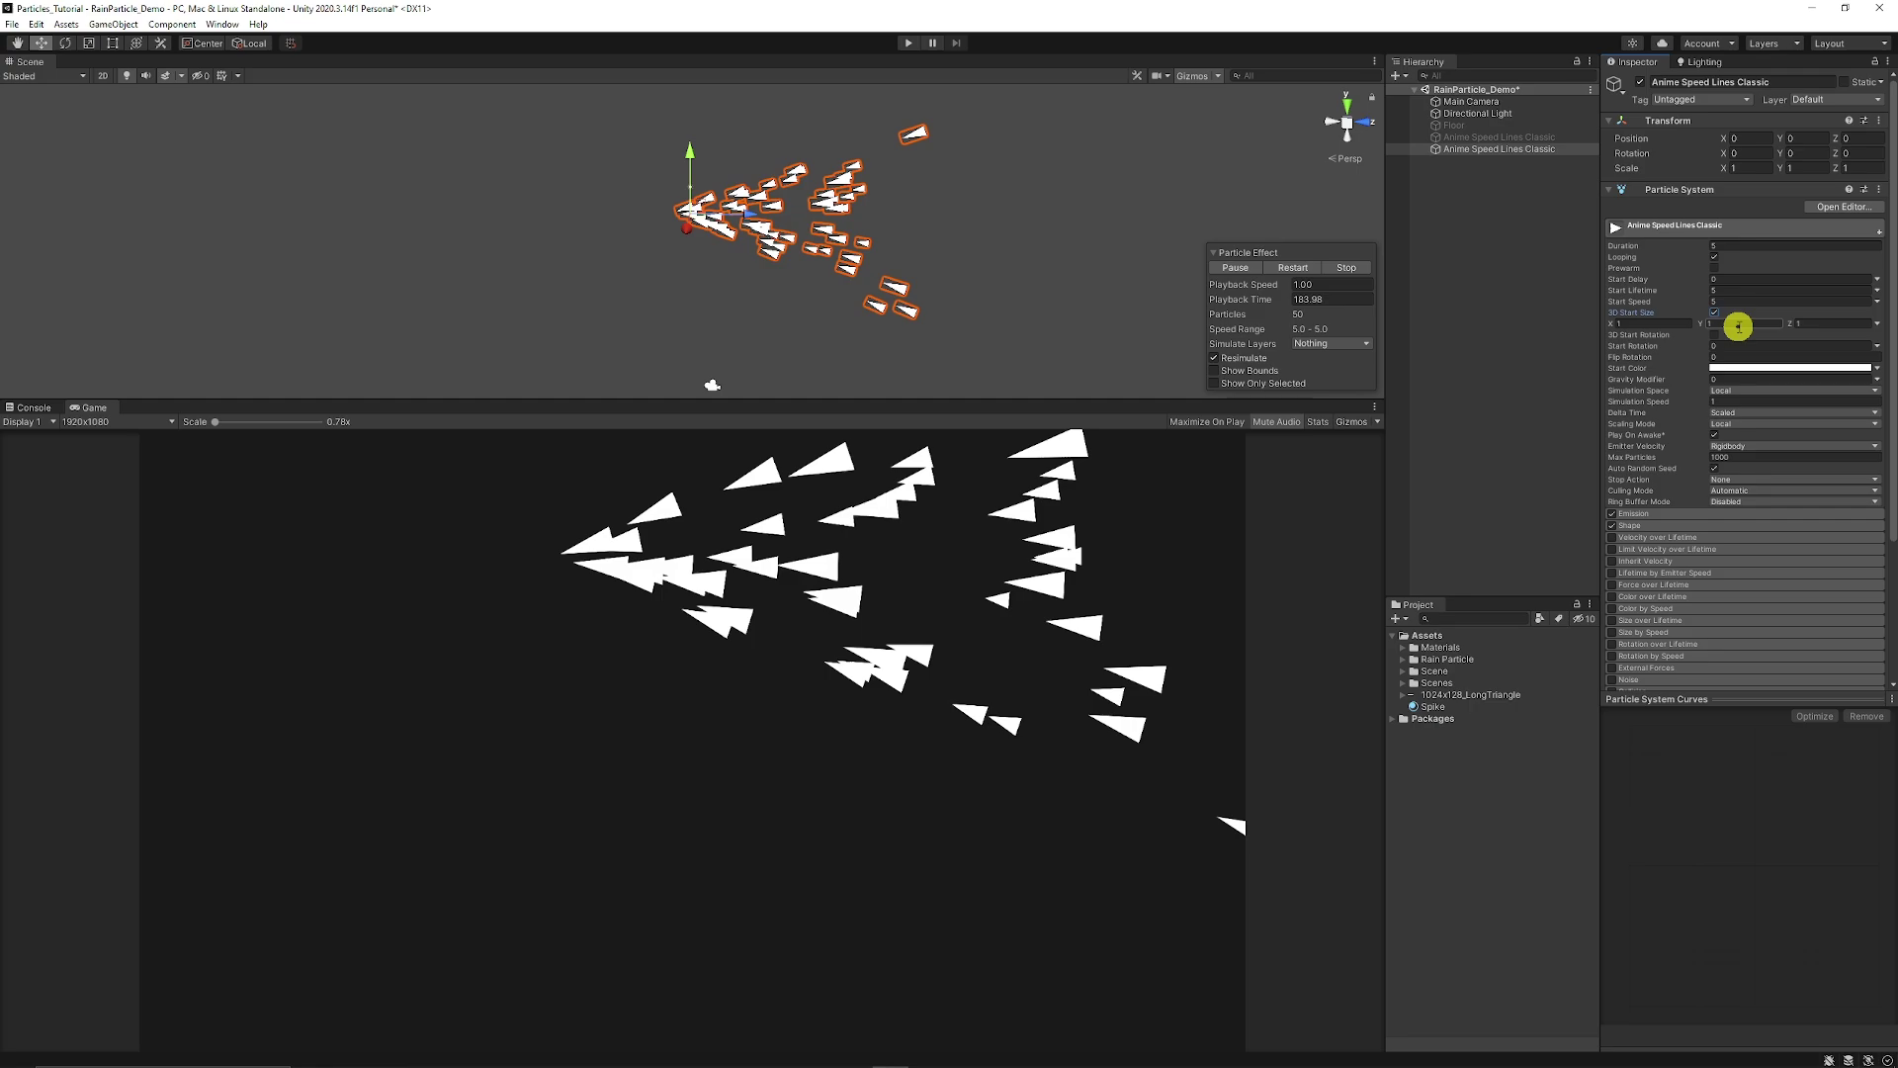
pyautogui.write('8')
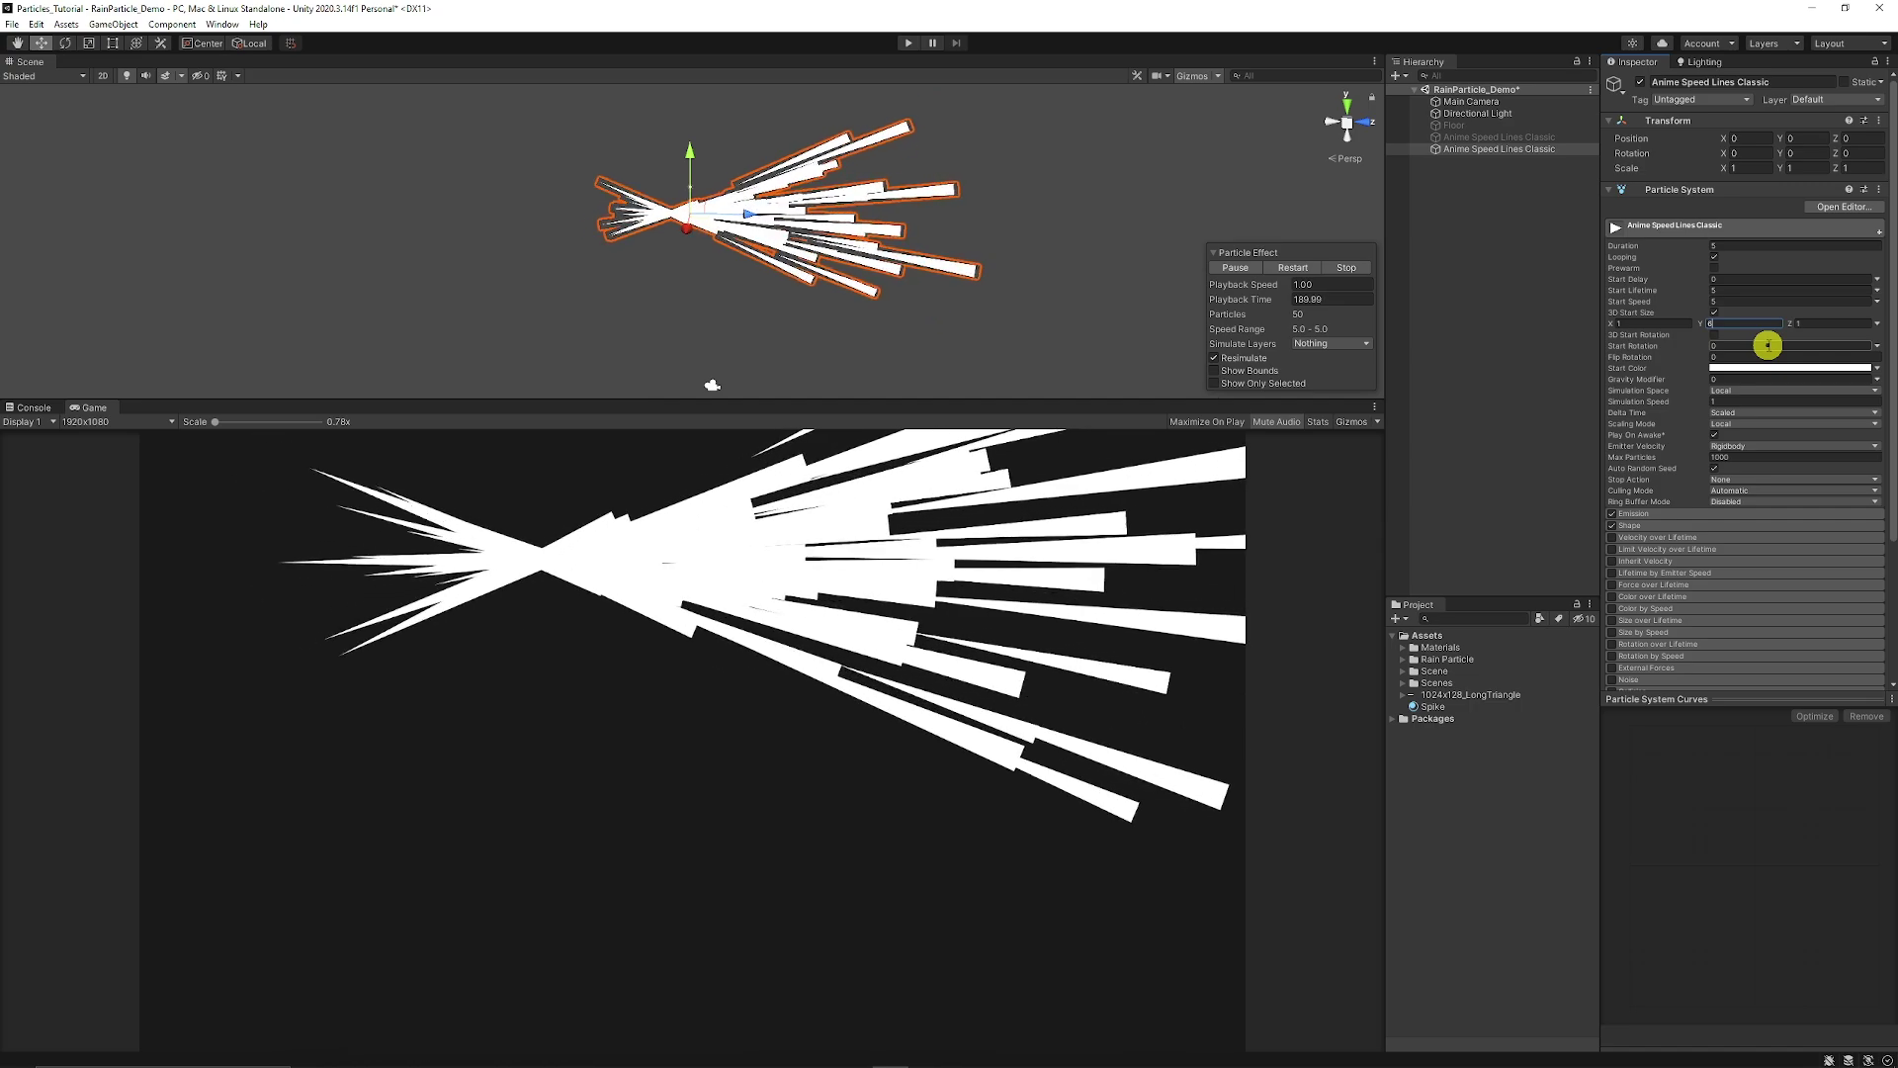
# Change the emitter Shape to a Circle with radius 20.
pyautogui.click(1661, 226)
pyautogui.click(1665, 255)
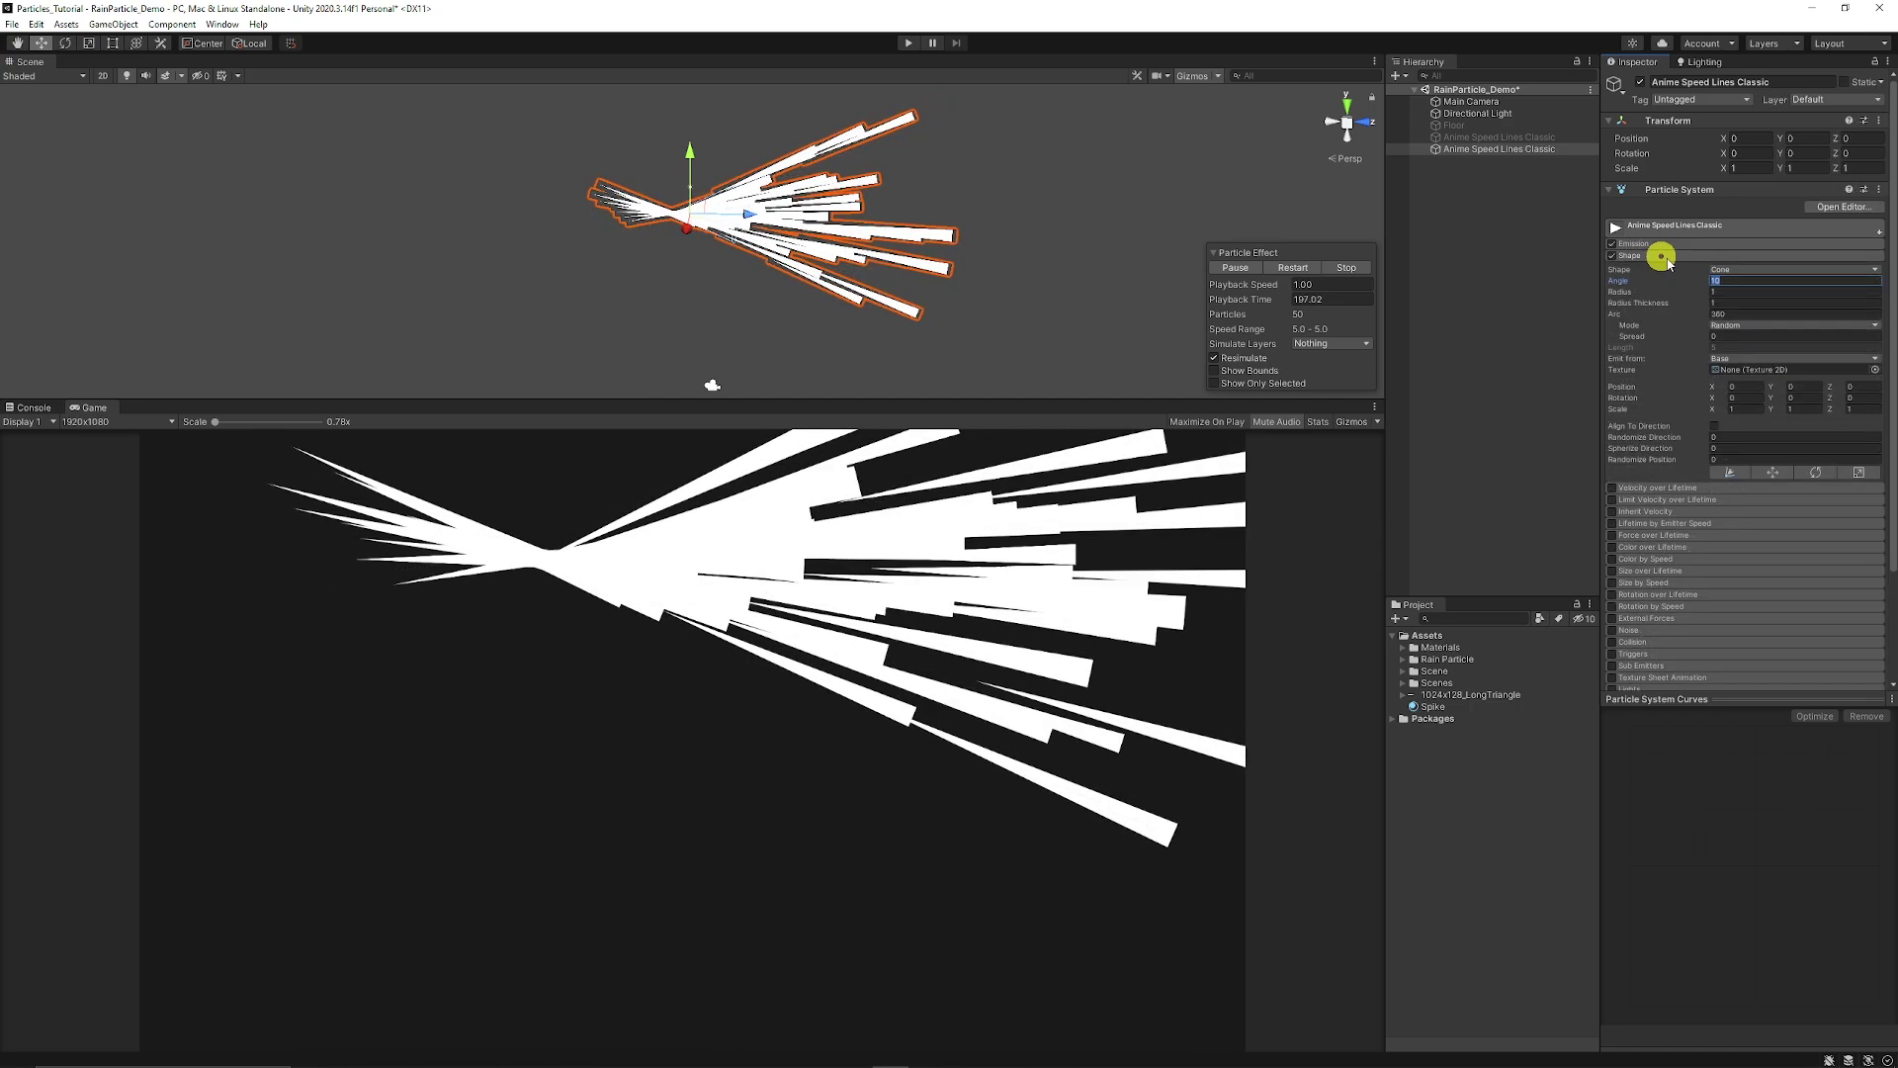
pyautogui.click(1742, 279)
pyautogui.click(1742, 268)
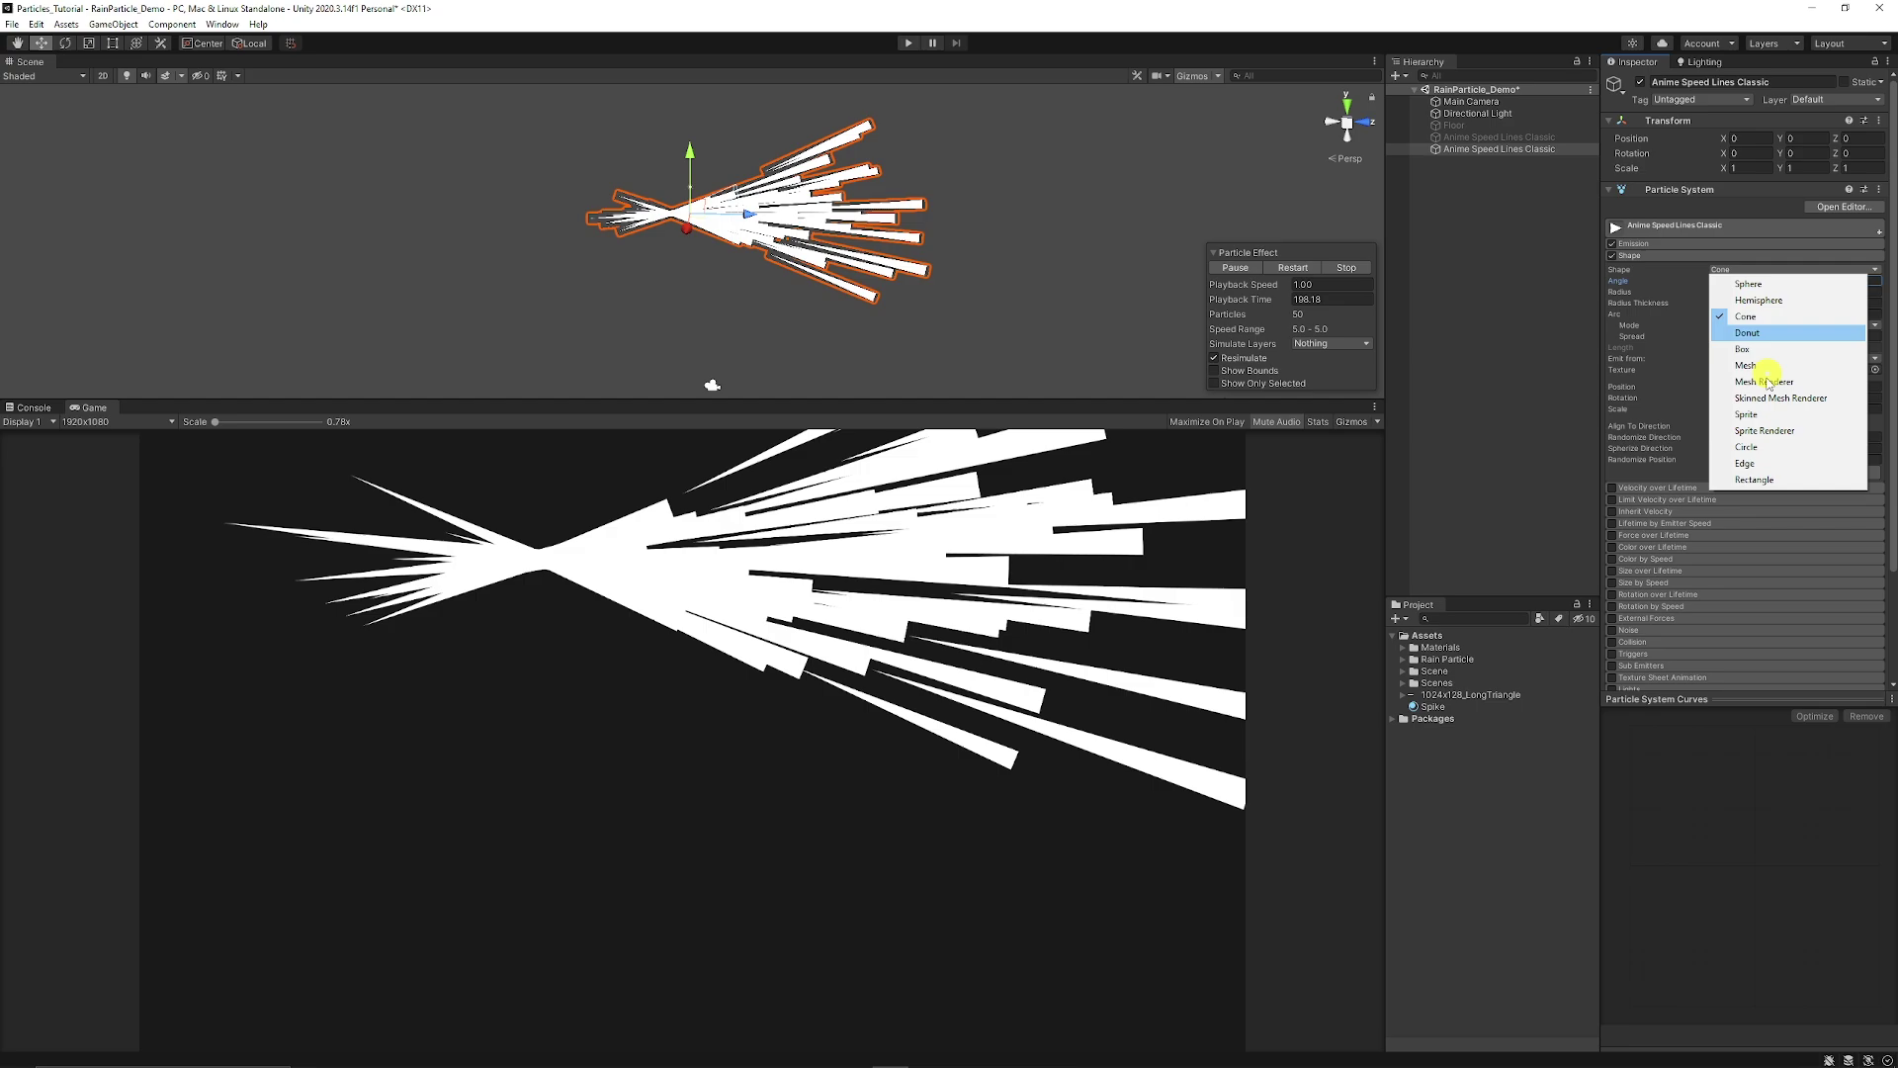
pyautogui.click(1746, 447)
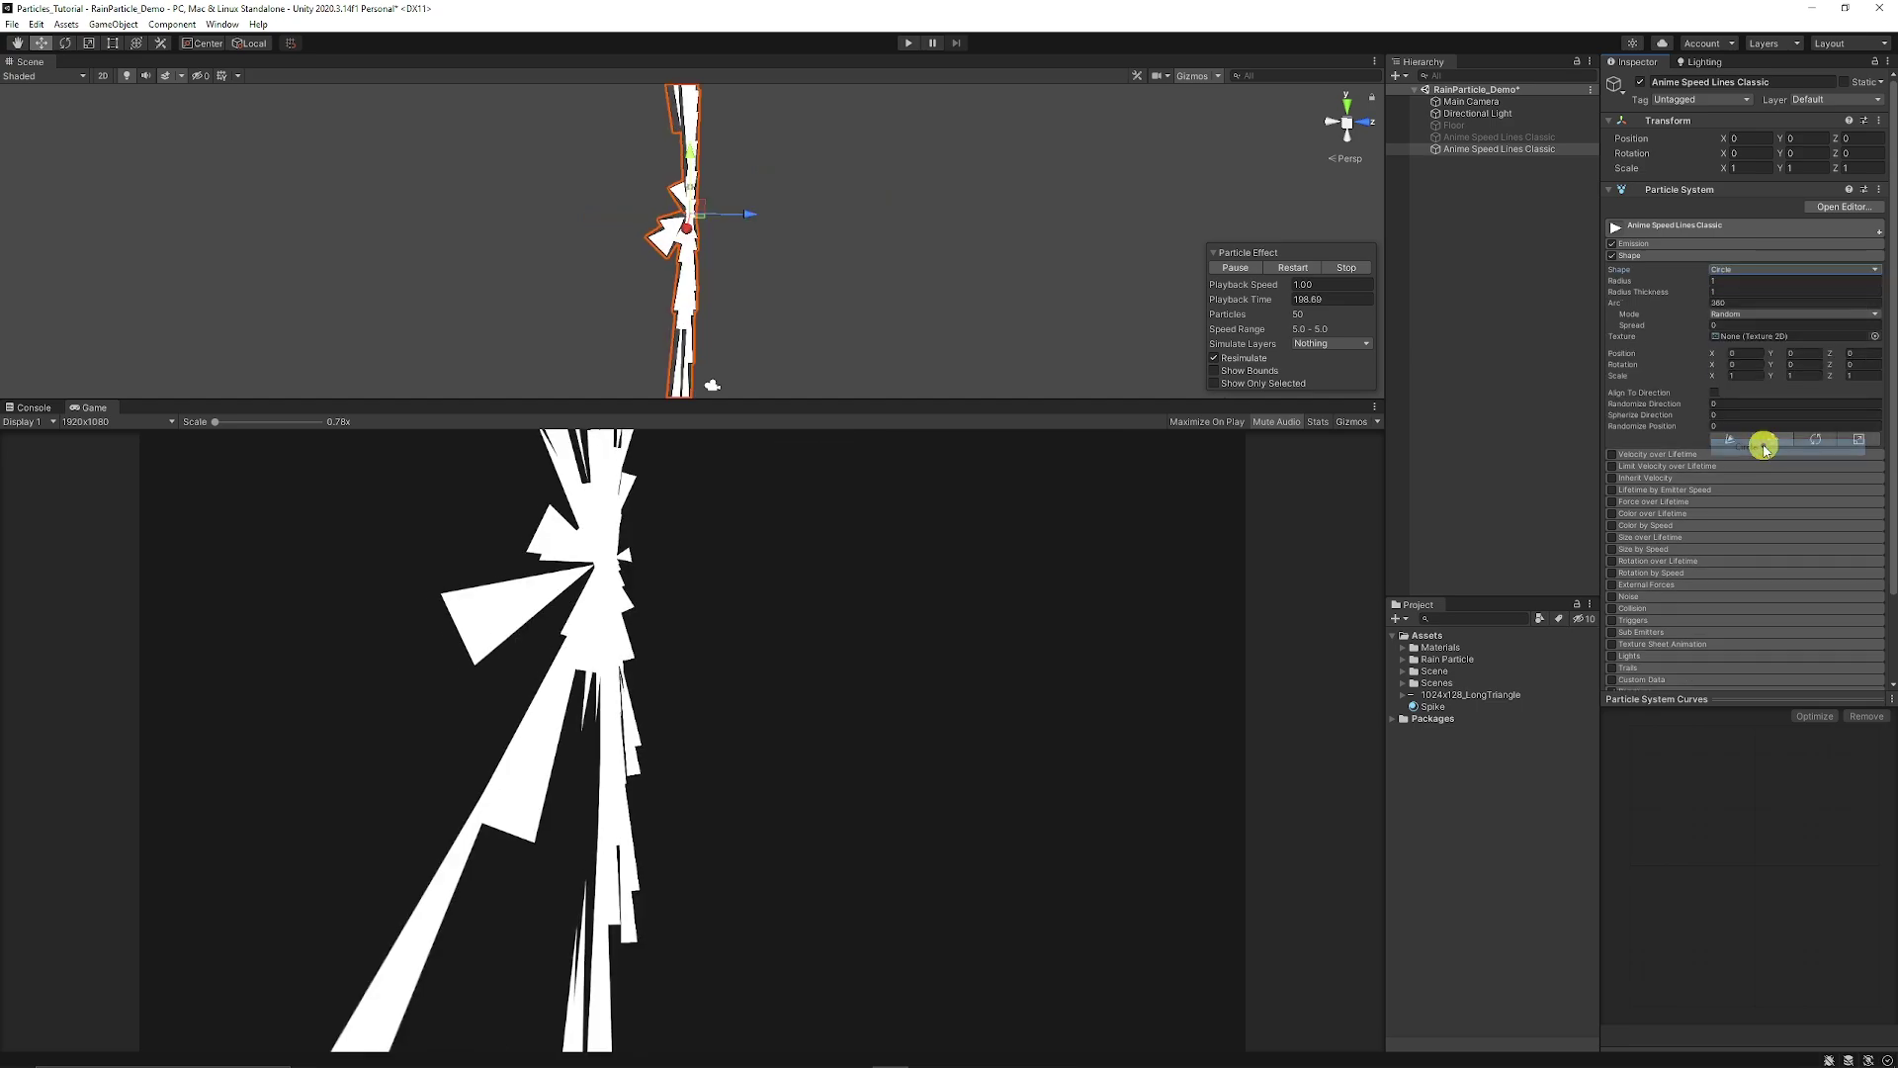
pyautogui.click(1738, 281)
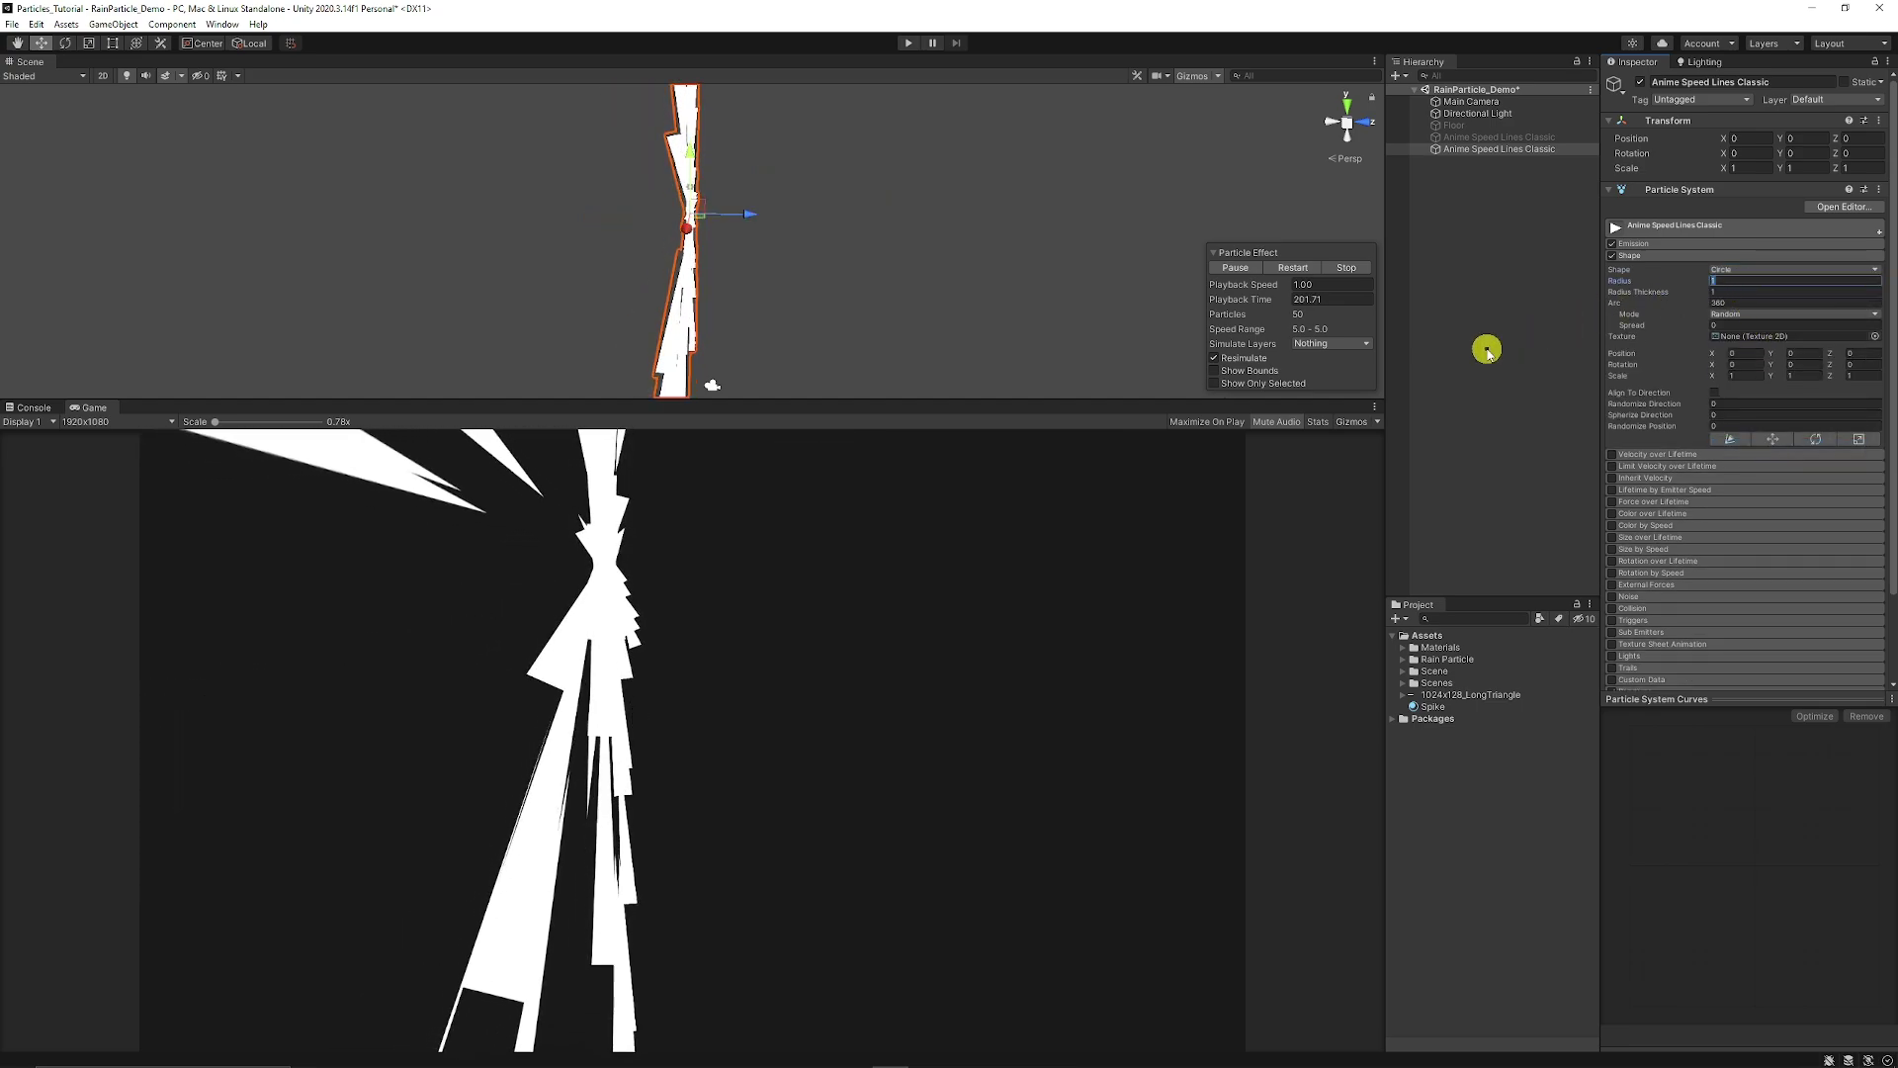
pyautogui.write('20')
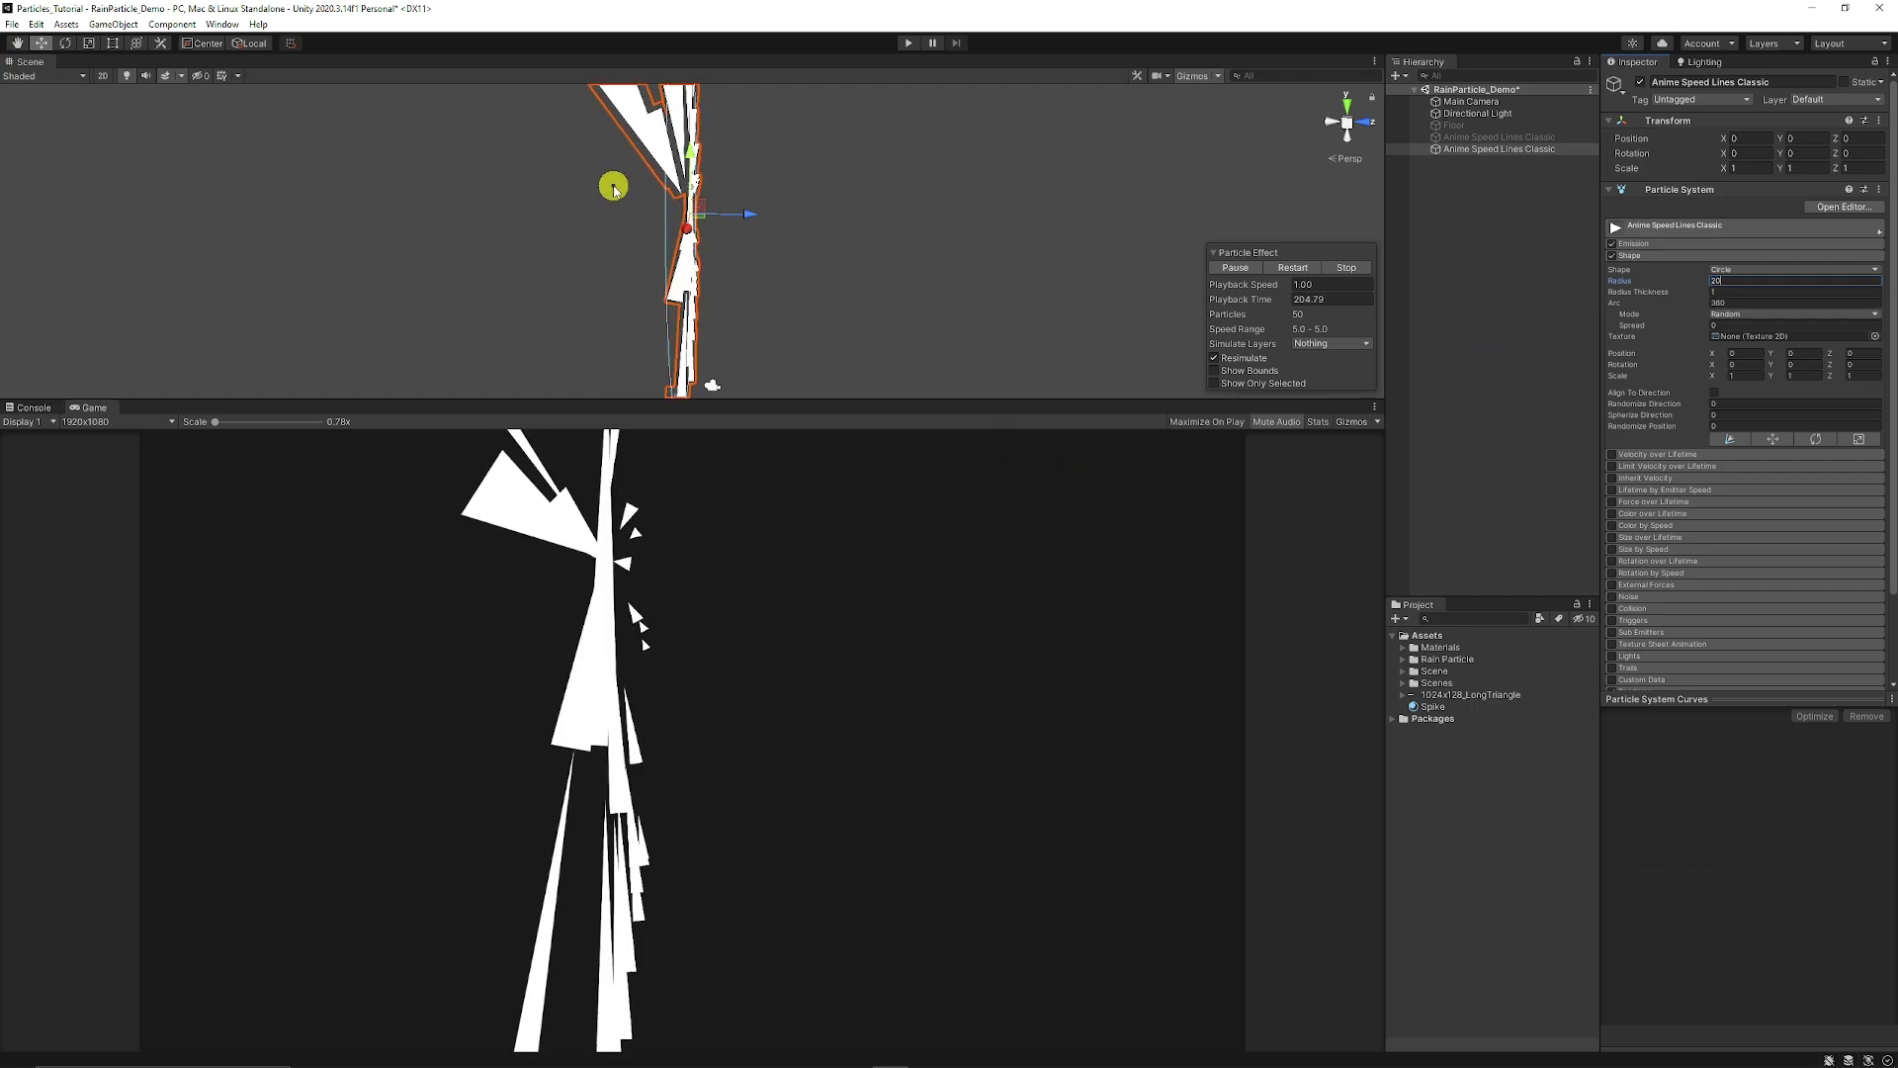
# Rotate the emitter 90° on Y and move it down and forward toward the camera.
pyautogui.click(64, 43)
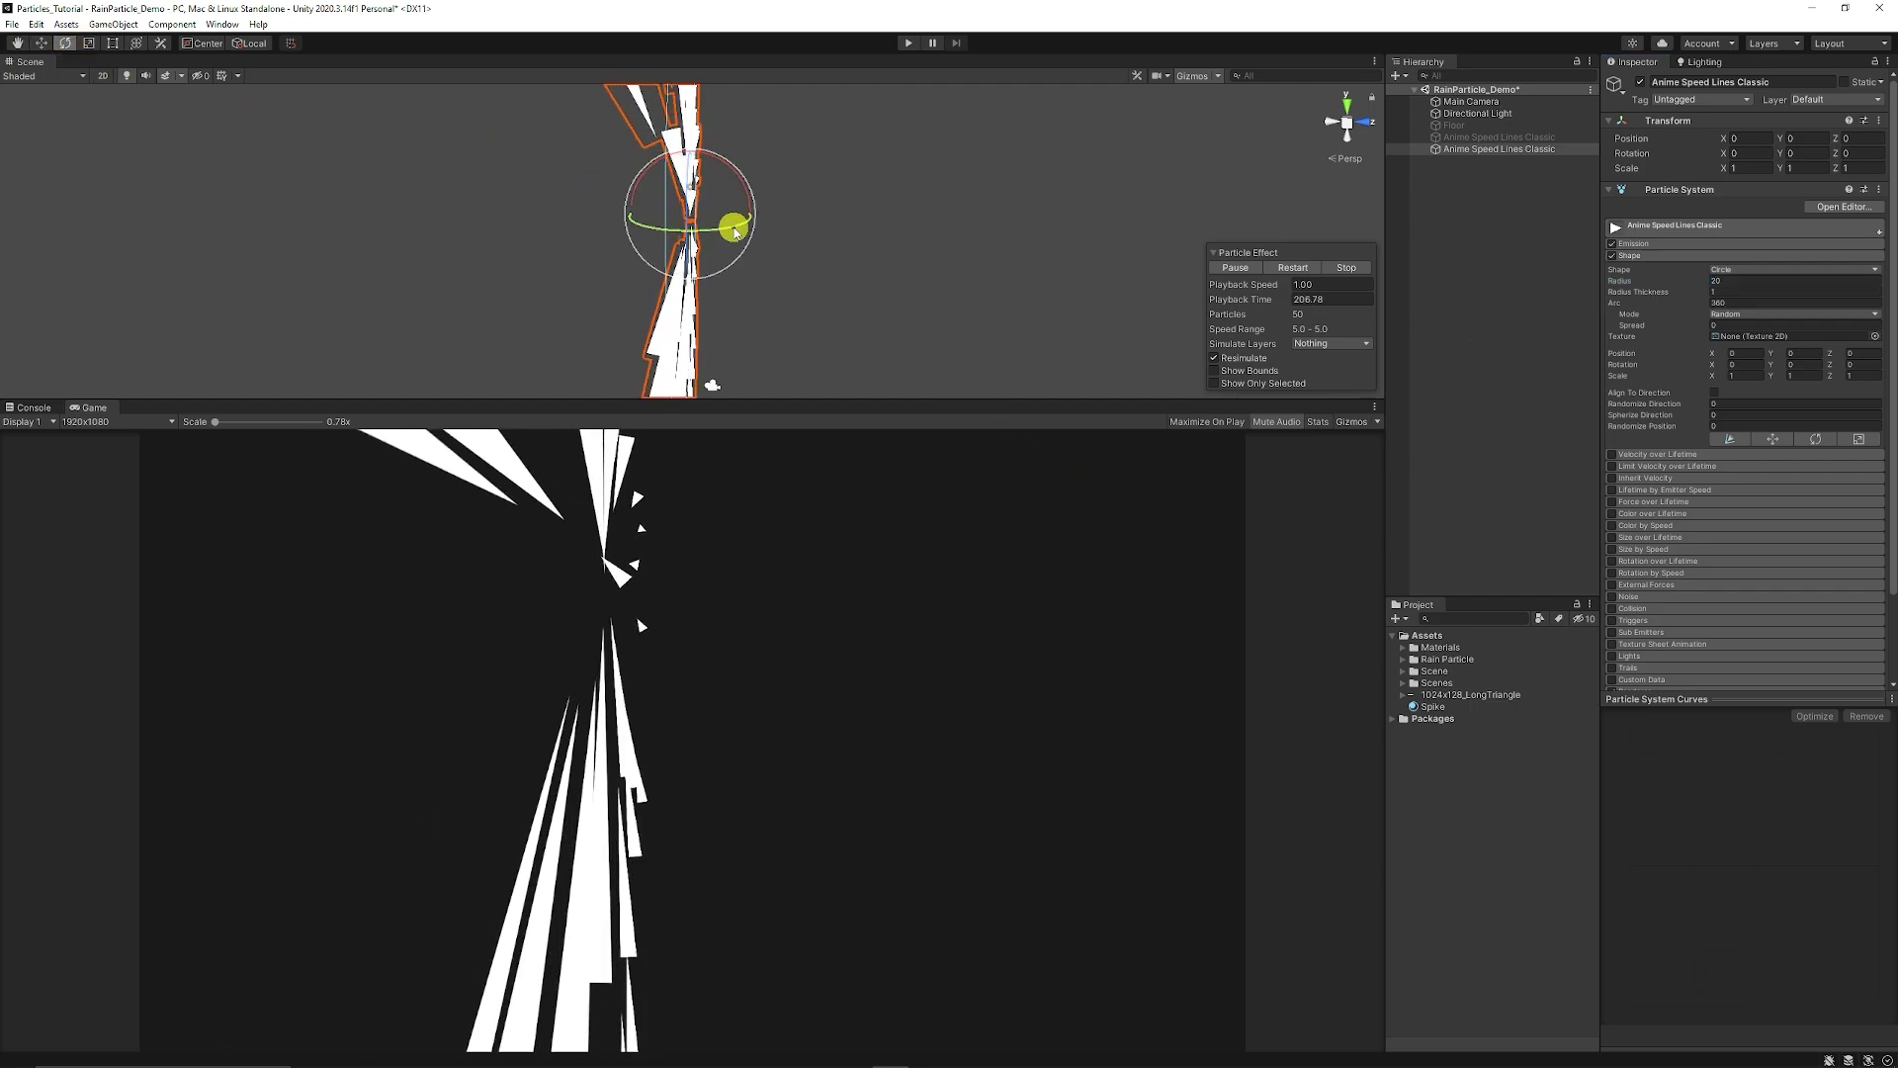
pyautogui.moveTo(732, 231); pyautogui.dragTo(410, 141)
pyautogui.press('w')
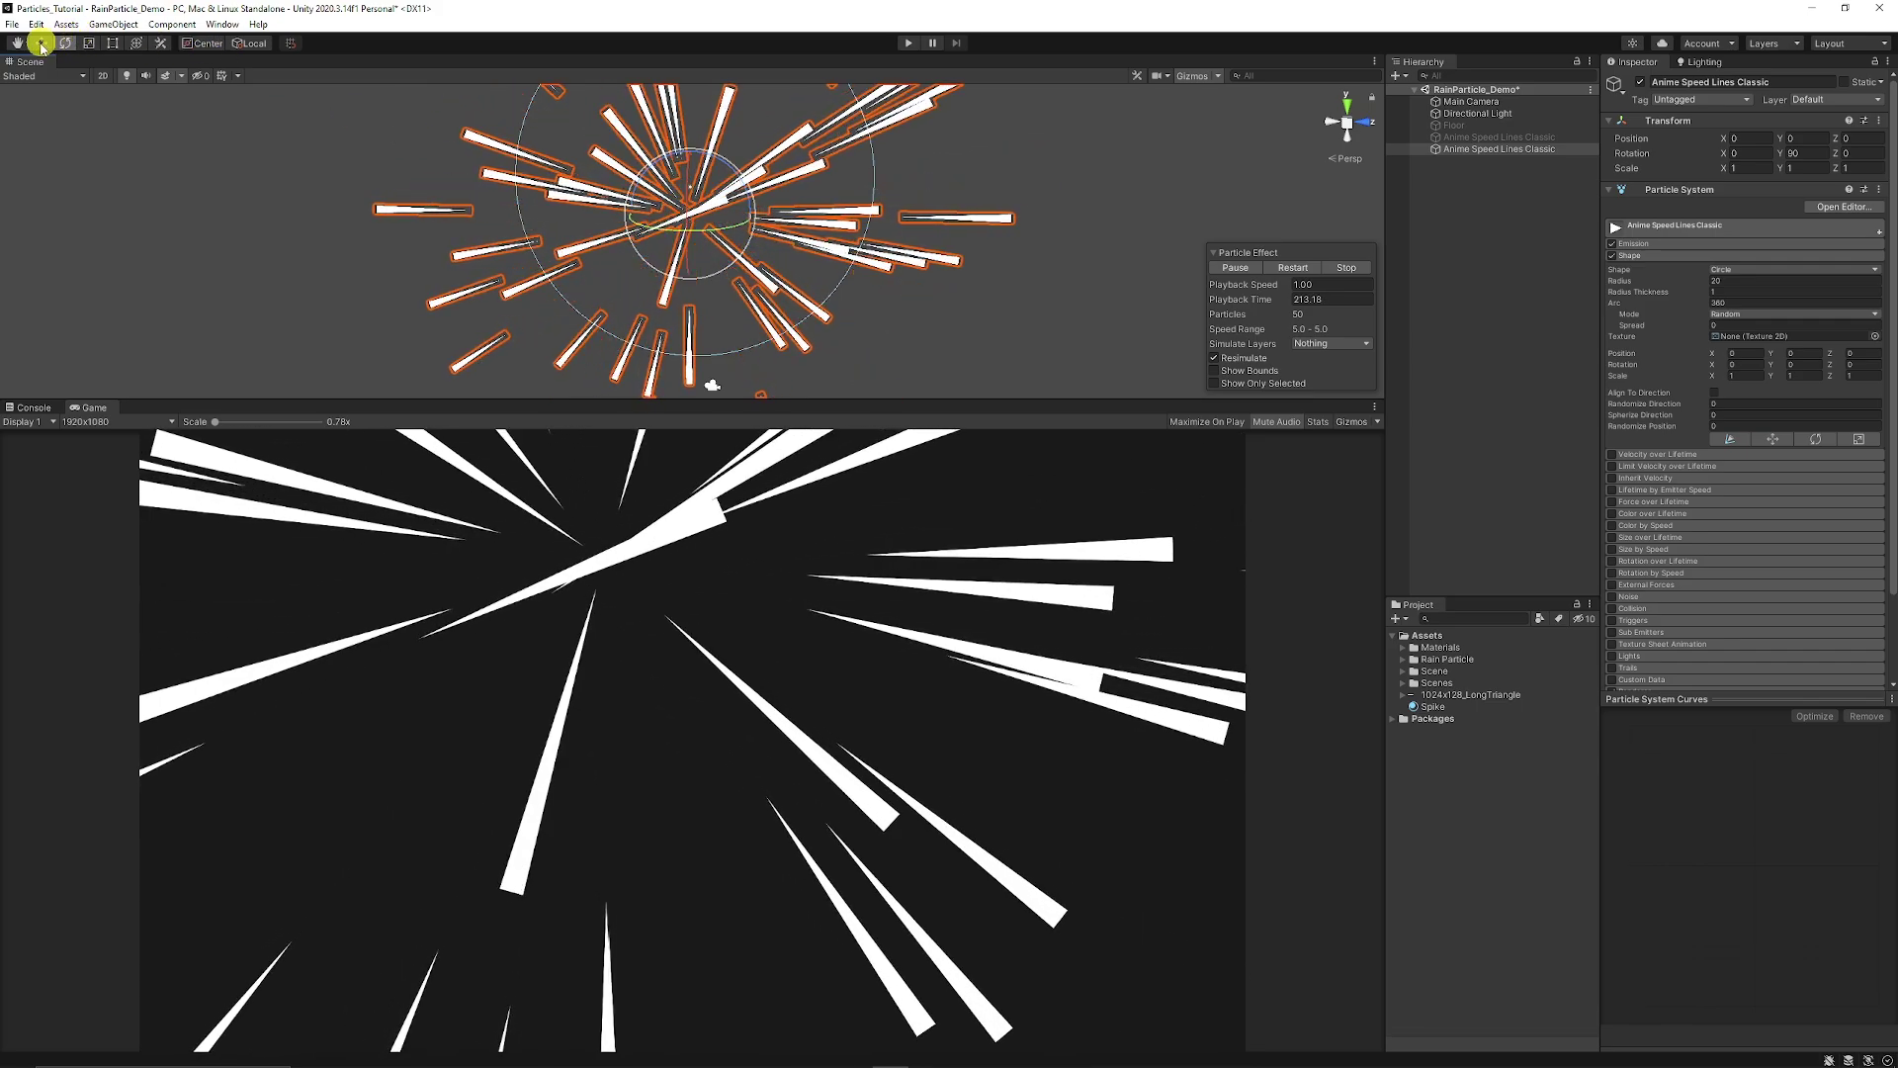
pyautogui.moveTo(700, 205); pyautogui.dragTo(741, 254)
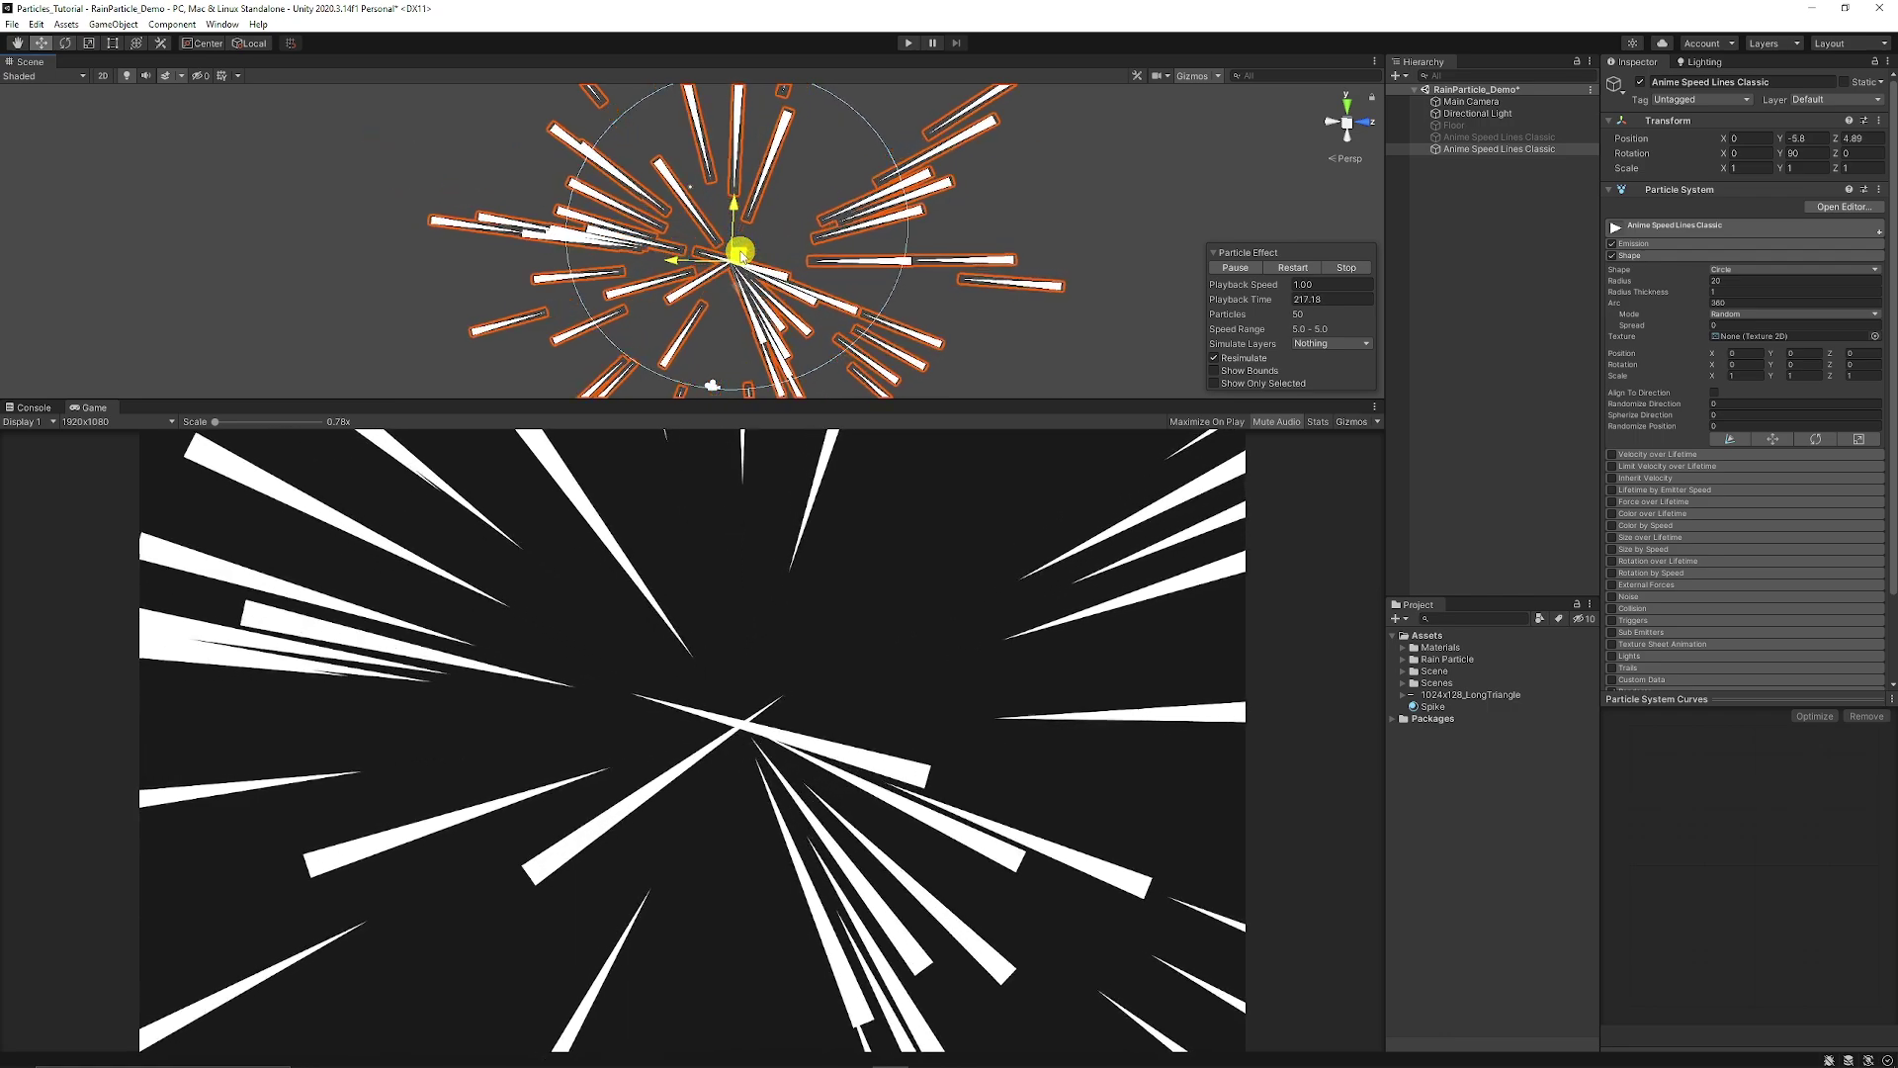
# Set Radius Thickness to 0 so streaks spawn only on the circle's rim.
pyautogui.click(1769, 293)
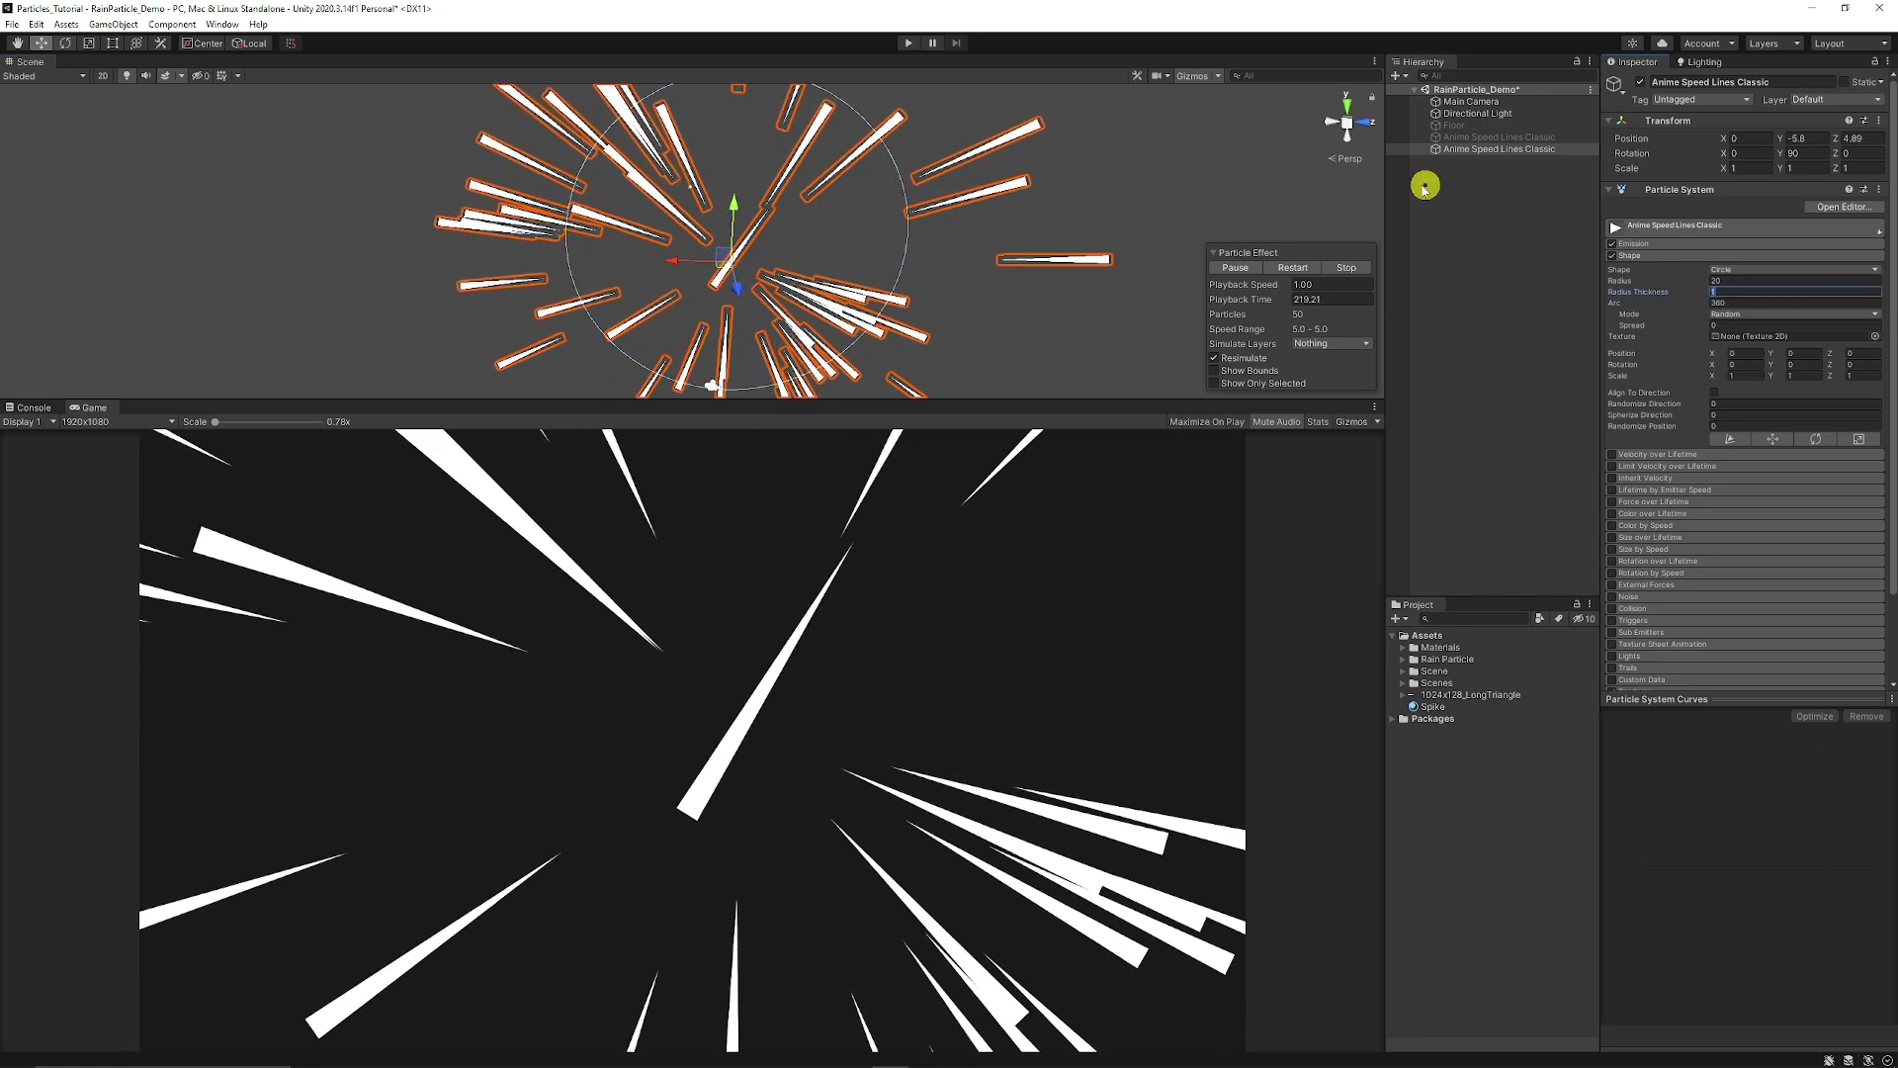
pyautogui.write('0')
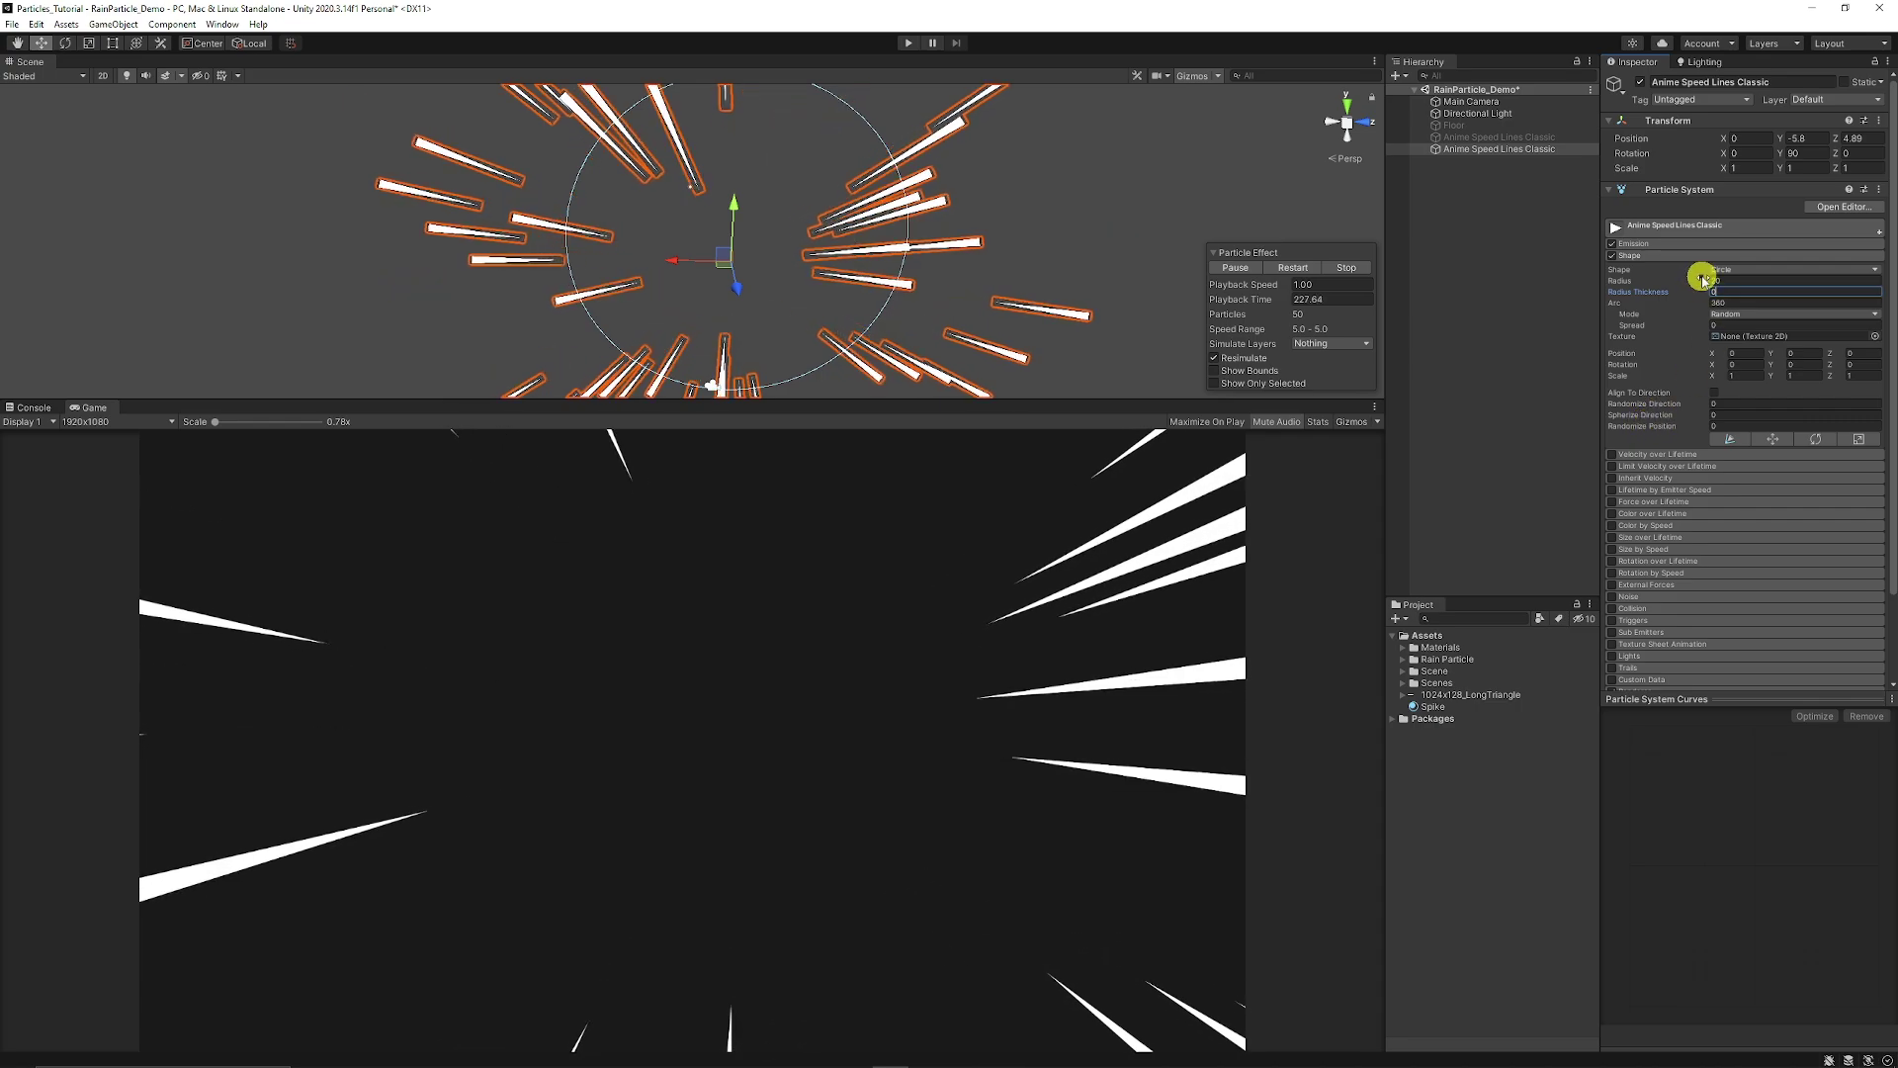
pyautogui.moveTo(1694, 280)
pyautogui.mouseDown()
pyautogui.moveTo(1636, 284)
pyautogui.moveTo(1688, 293)
pyautogui.mouseUp()
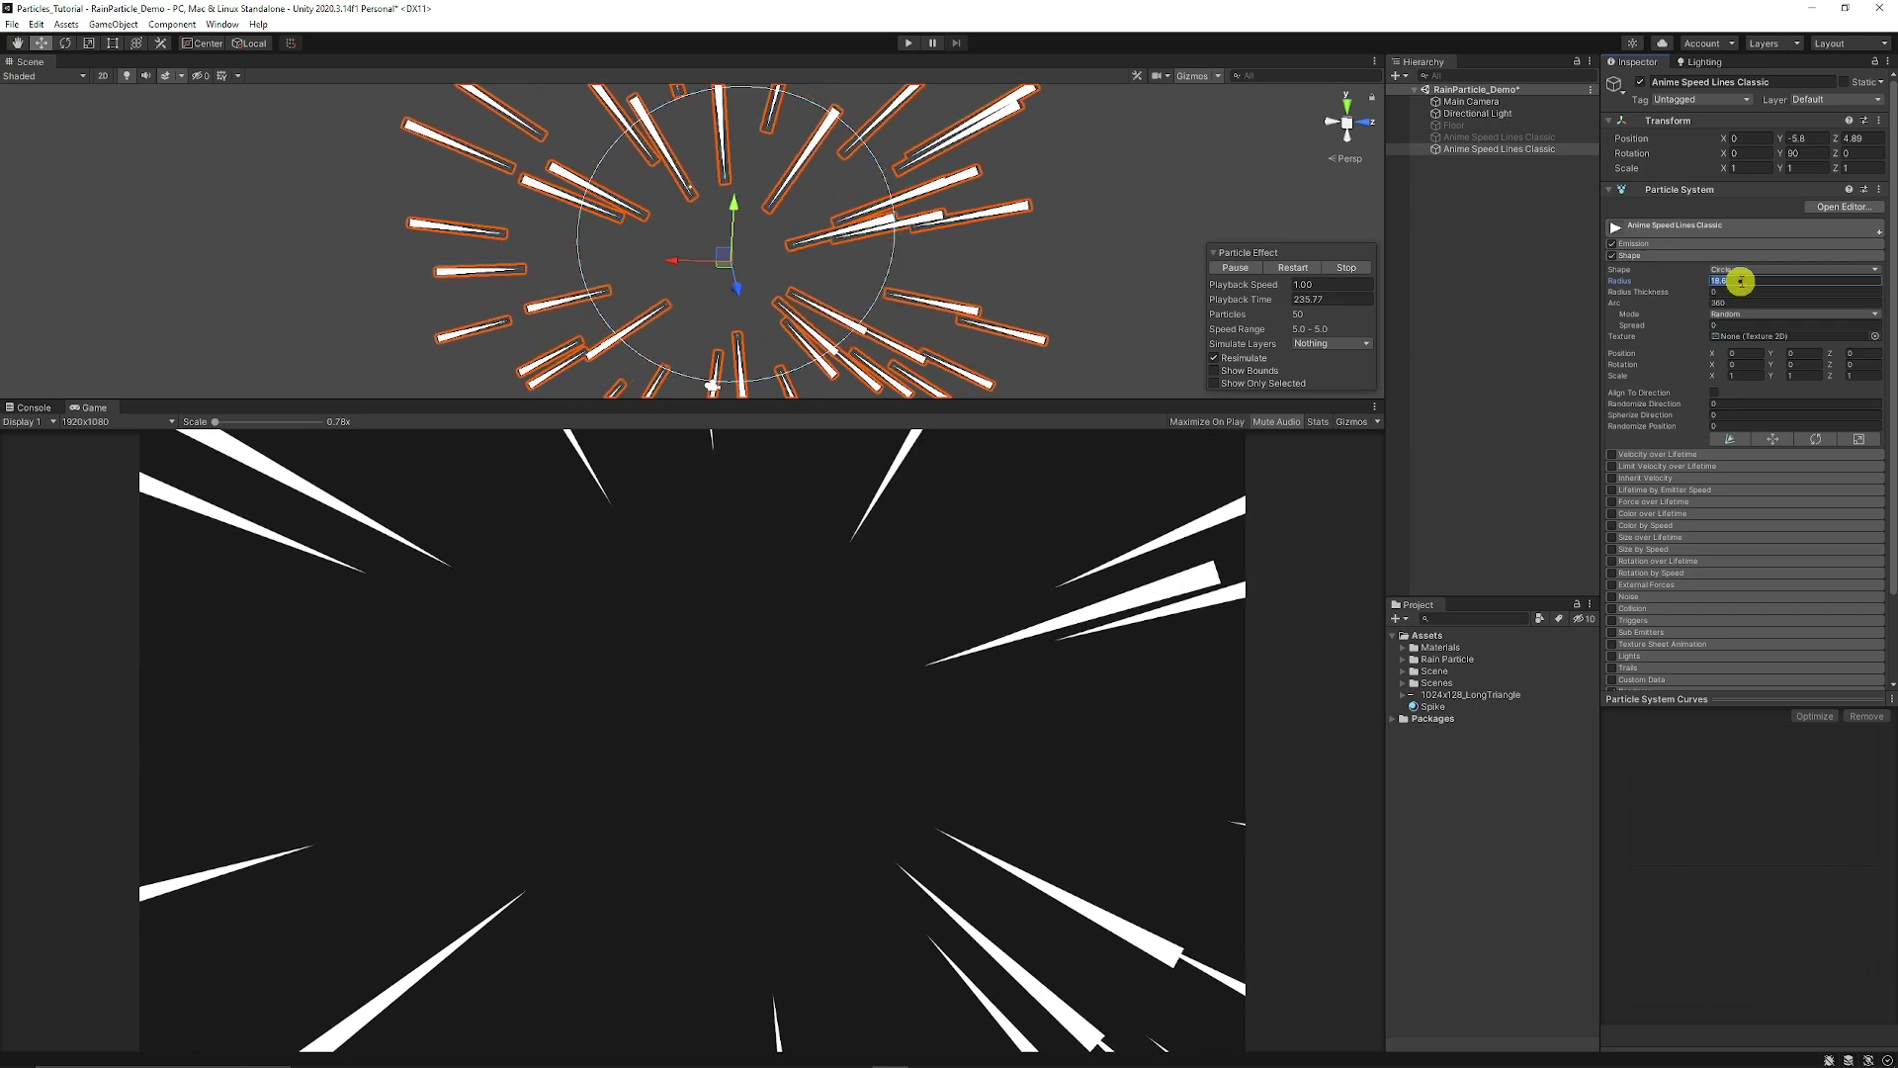
# Raise the Emission Rate over Time to 75 for a dense burst of streaks.
pyautogui.click(1675, 255)
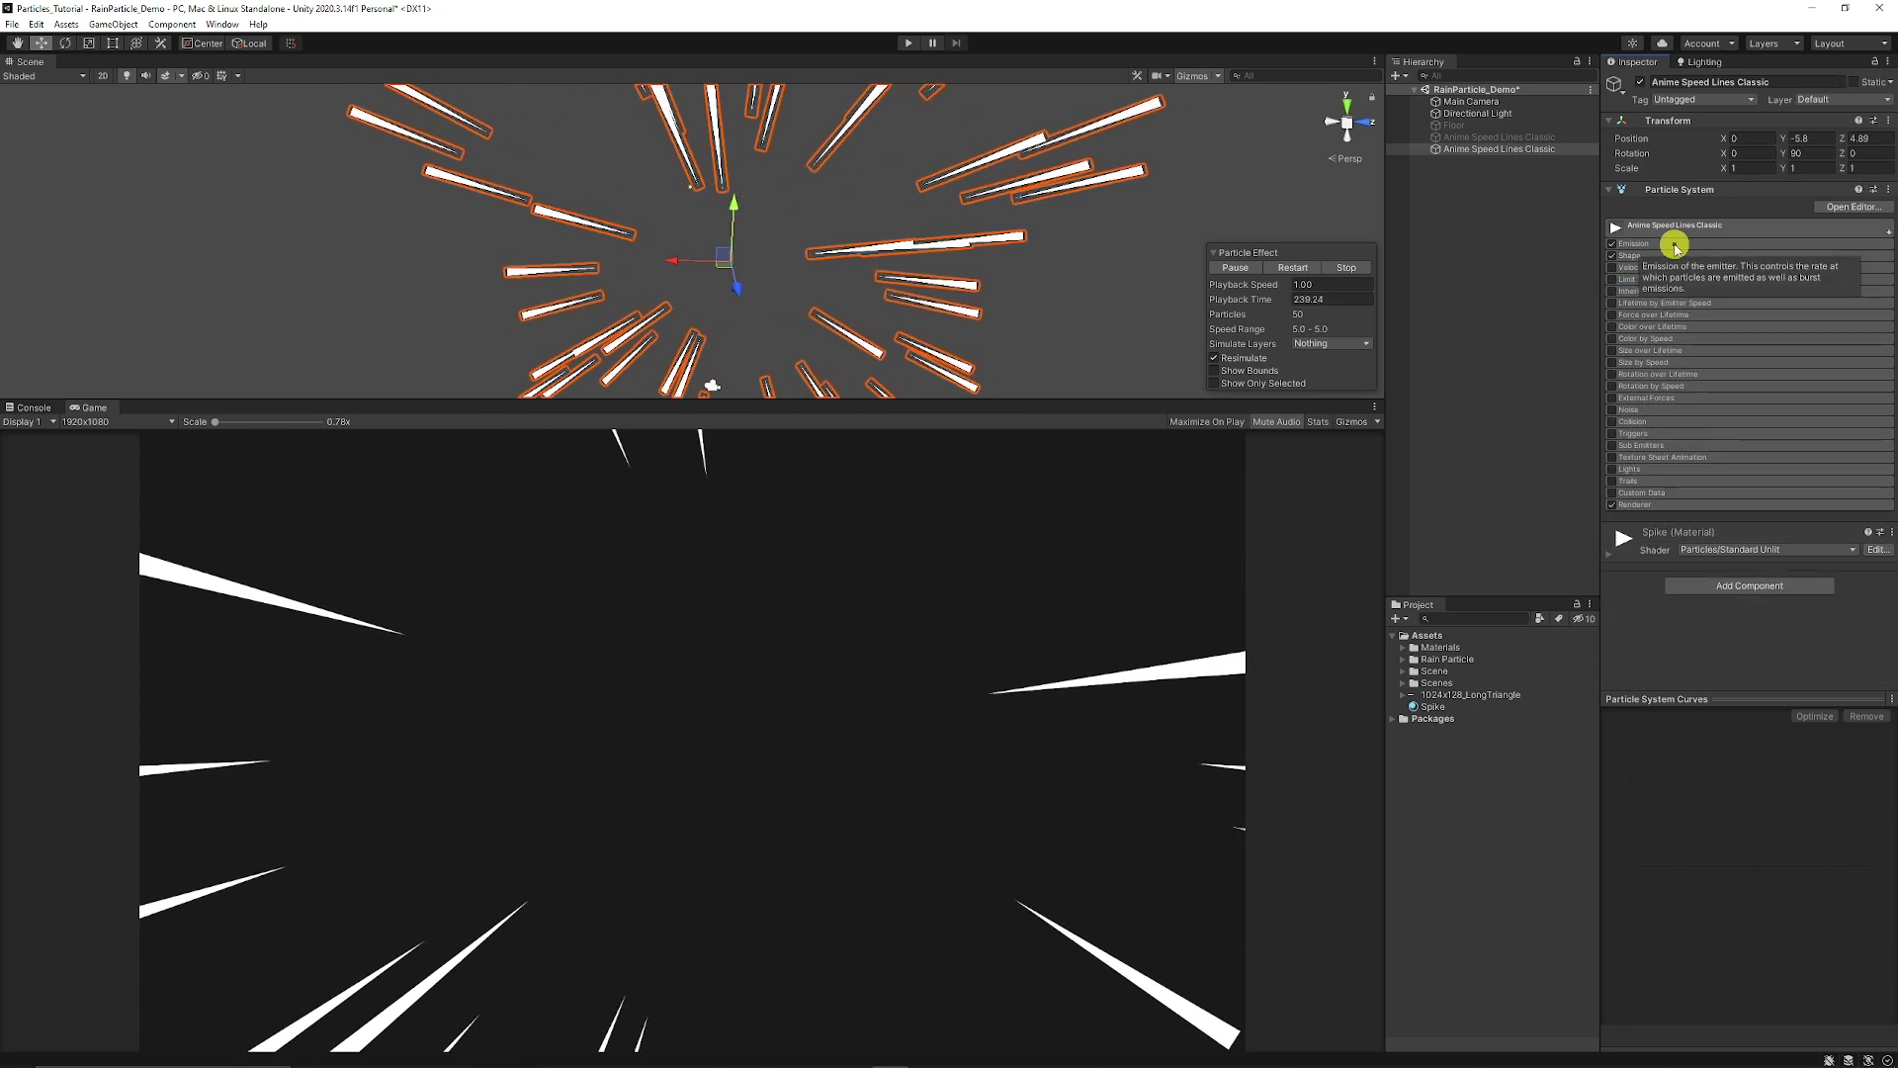
pyautogui.click(1675, 248)
pyautogui.click(1764, 257)
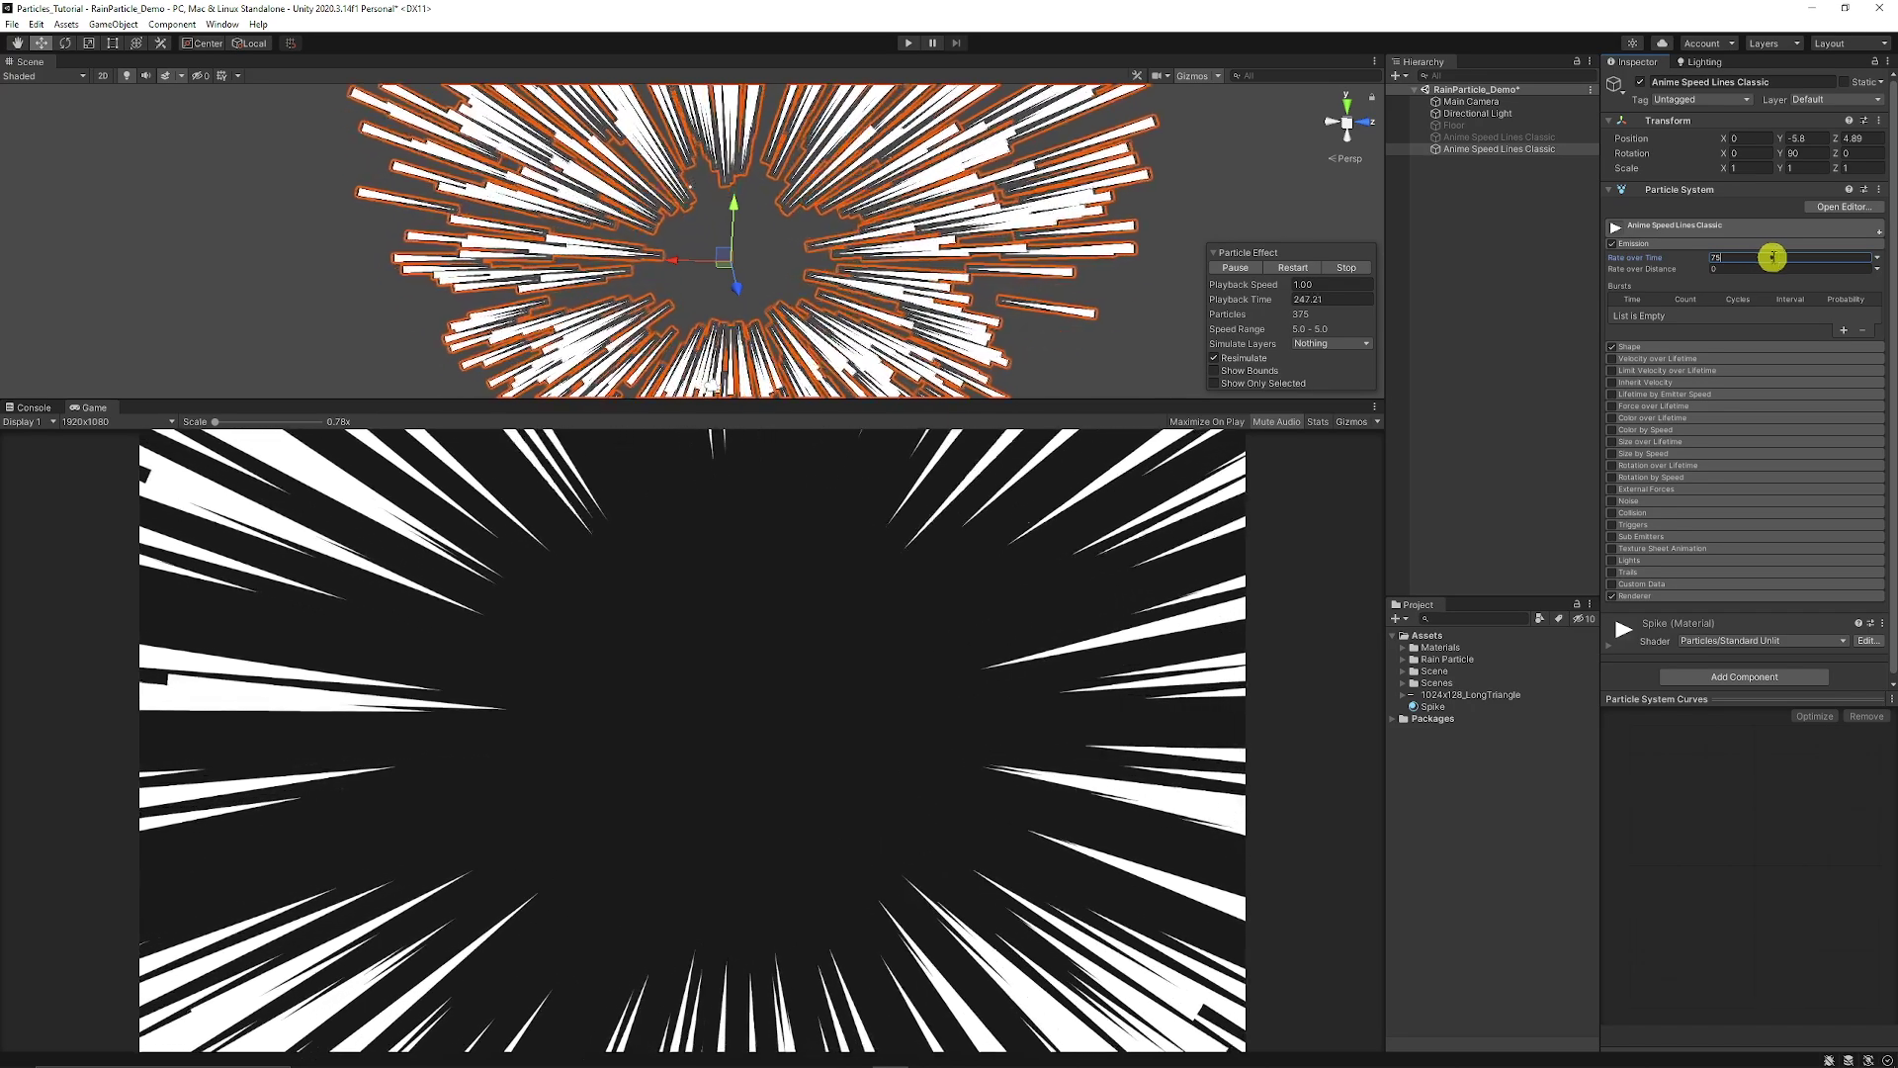
pyautogui.click(1715, 245)
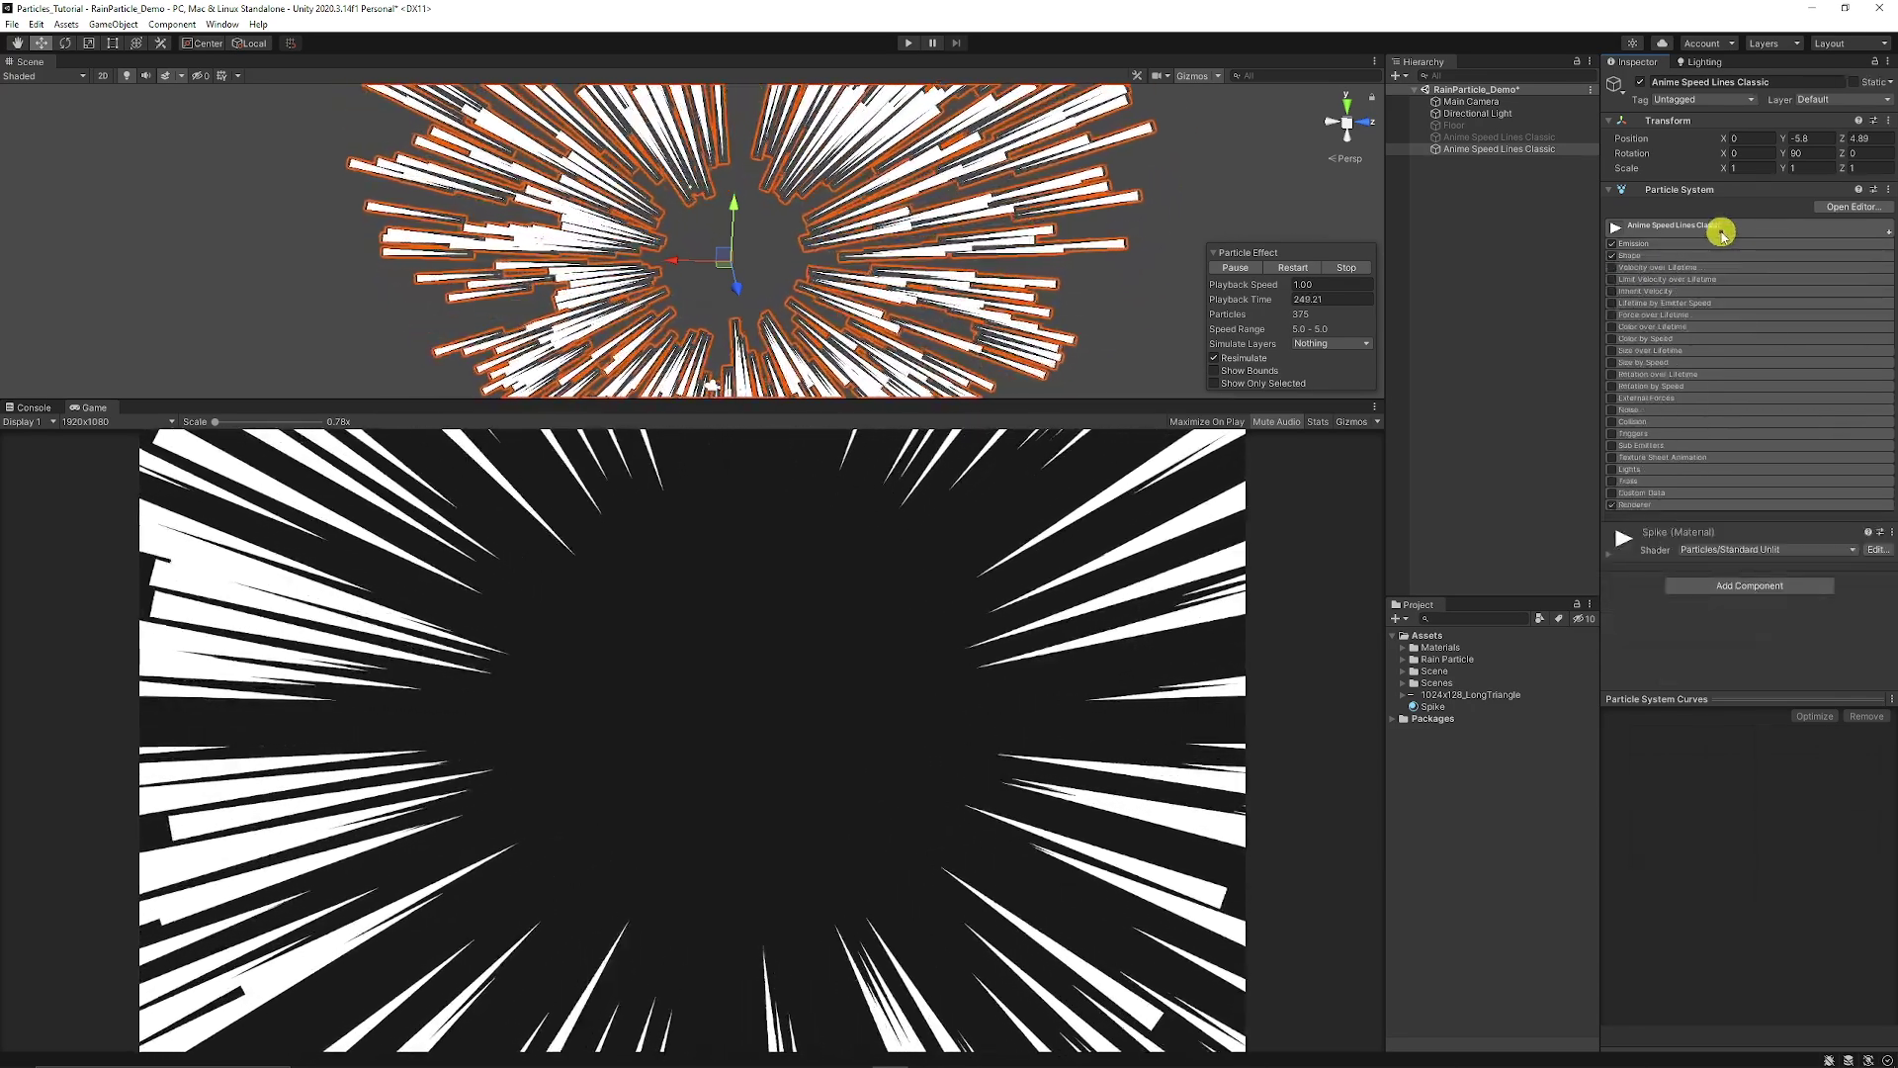
pyautogui.click(1722, 228)
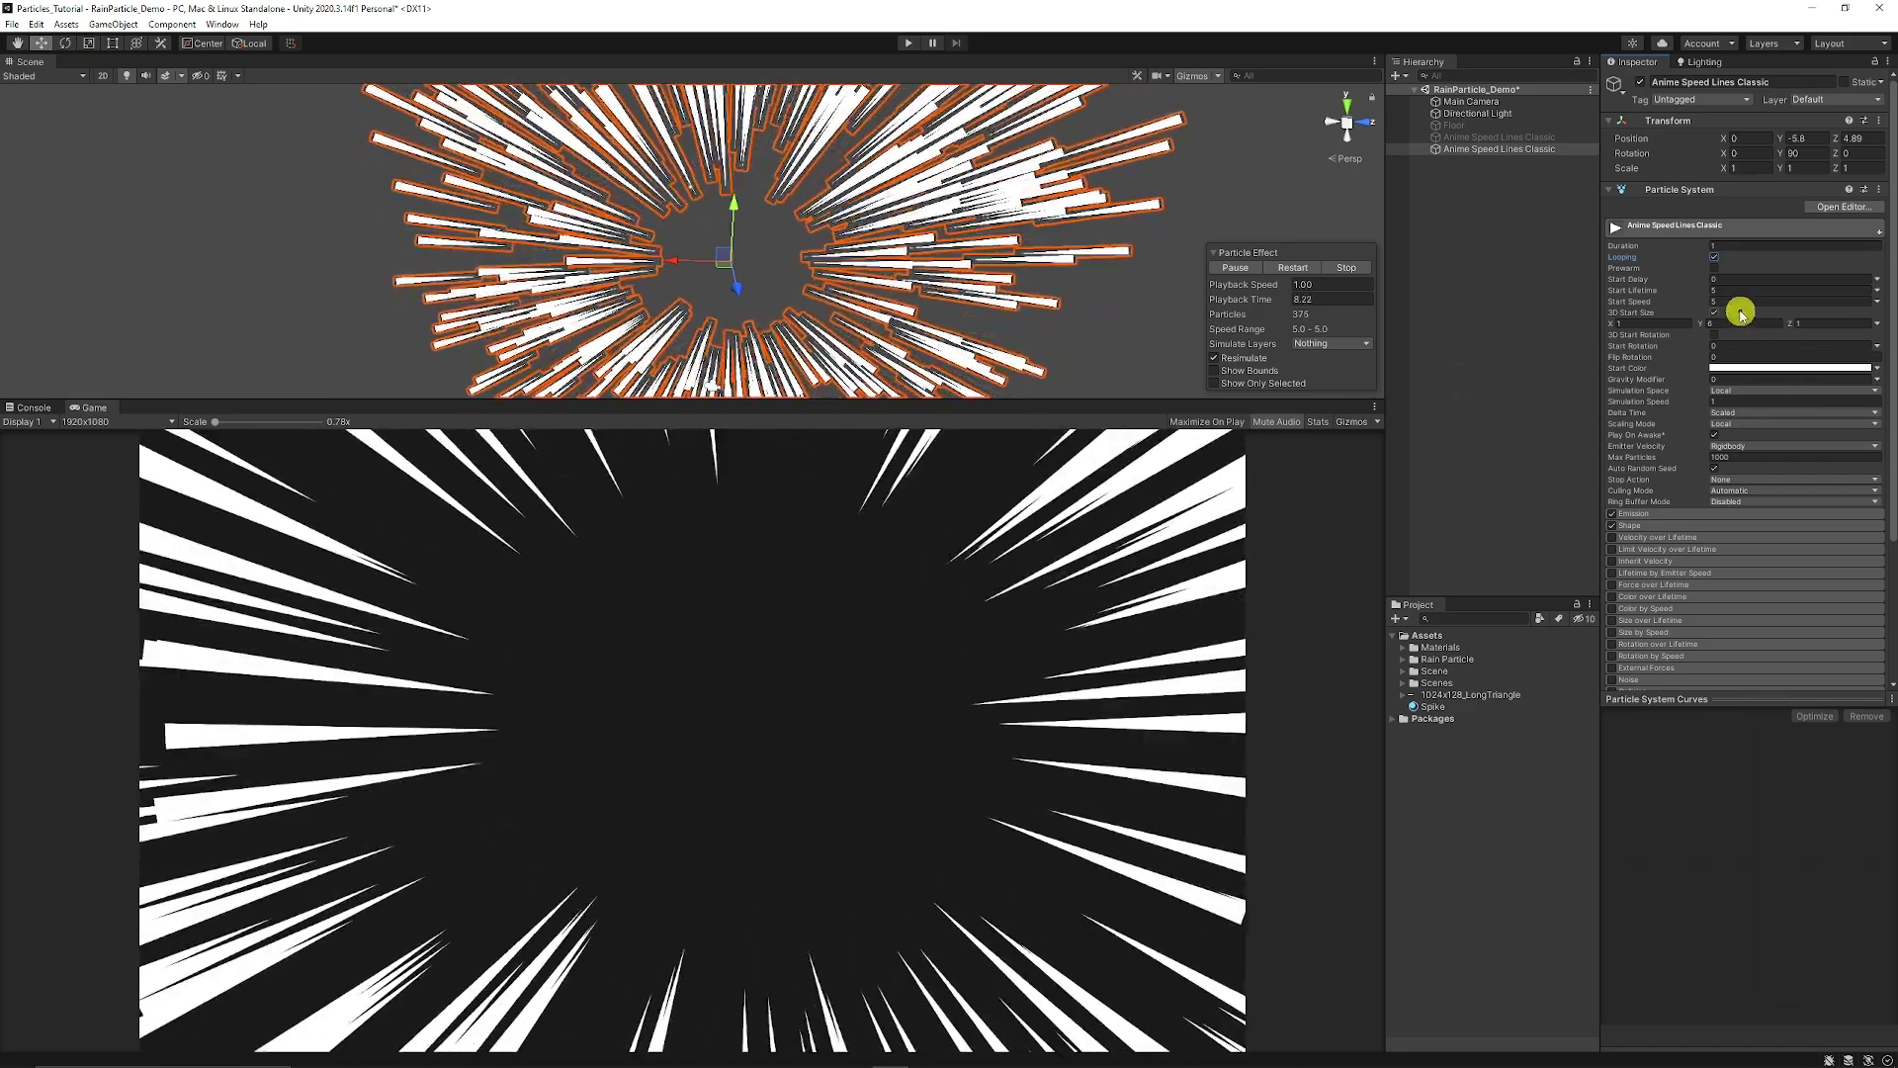
# Set Start Speed to 15 and lower Start Lifetime to 1.
pyautogui.doubleClick(1730, 302)
pyautogui.write('15')
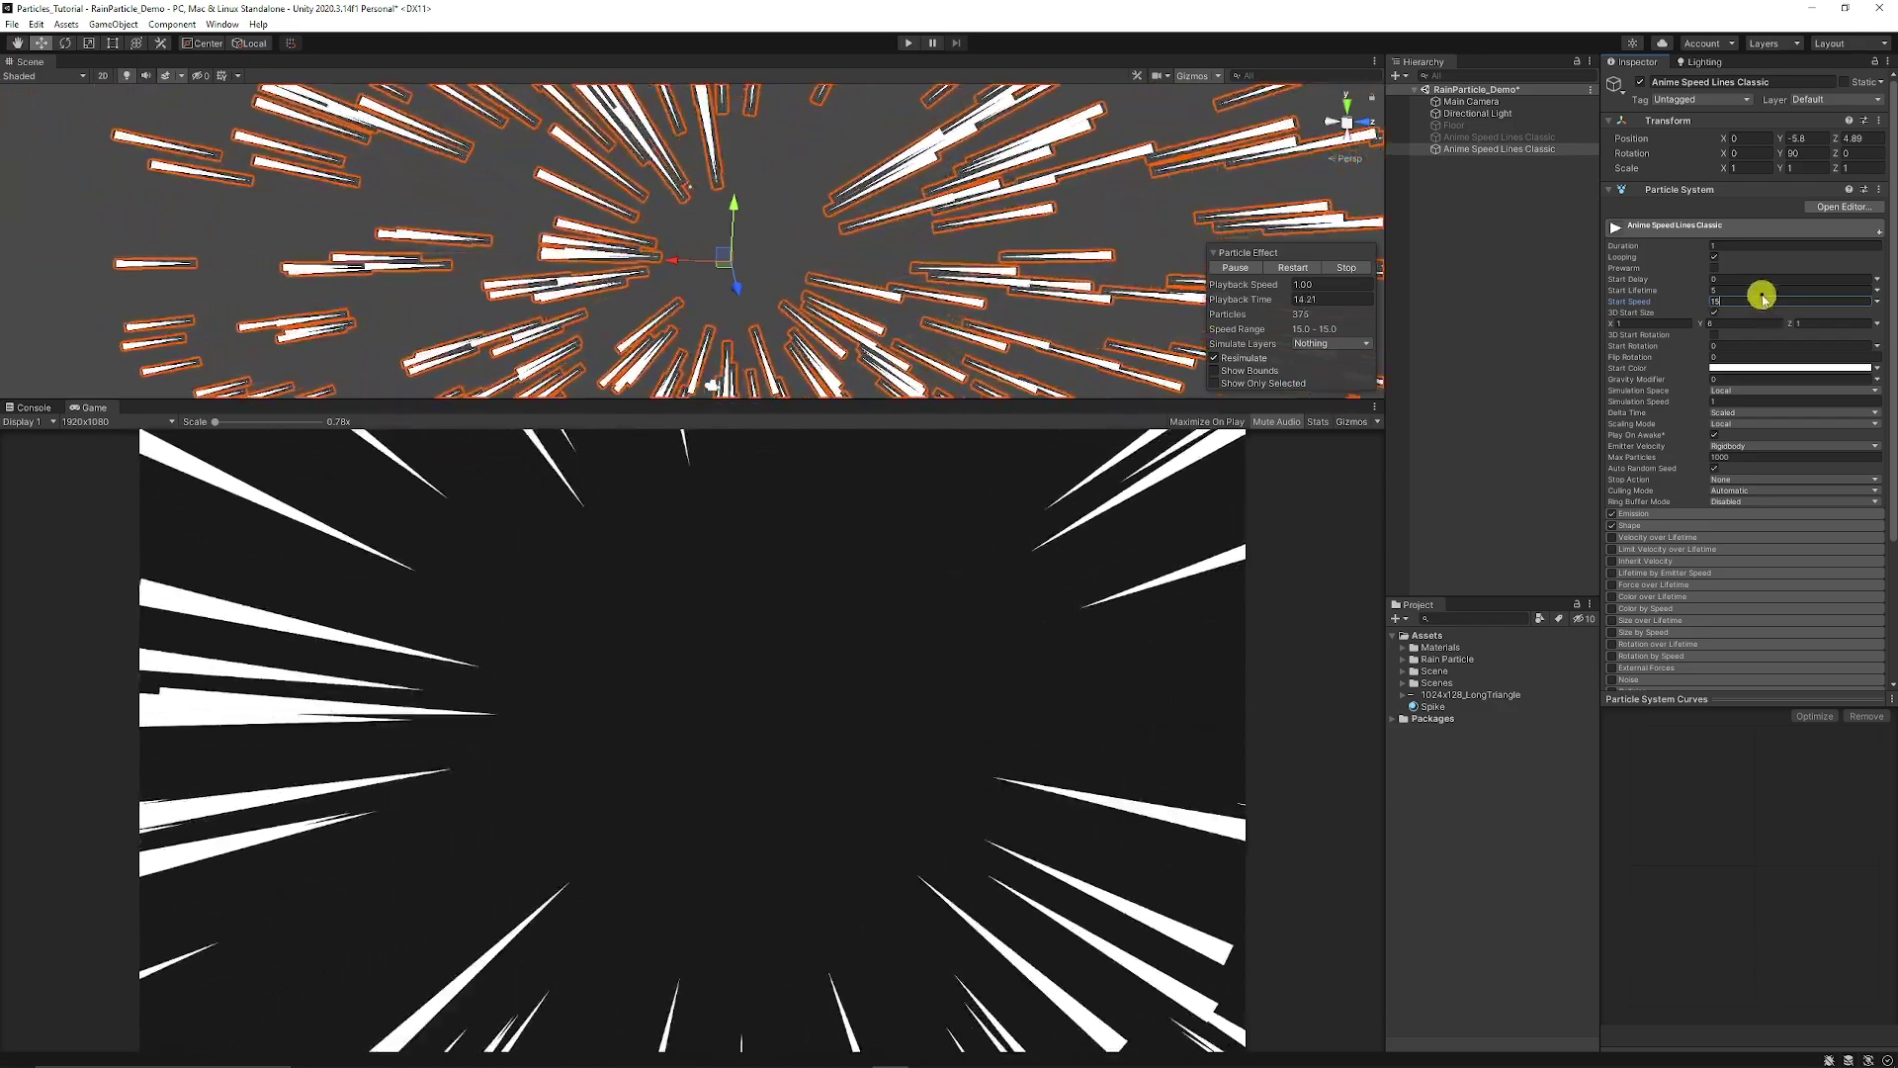
pyautogui.click(1745, 290)
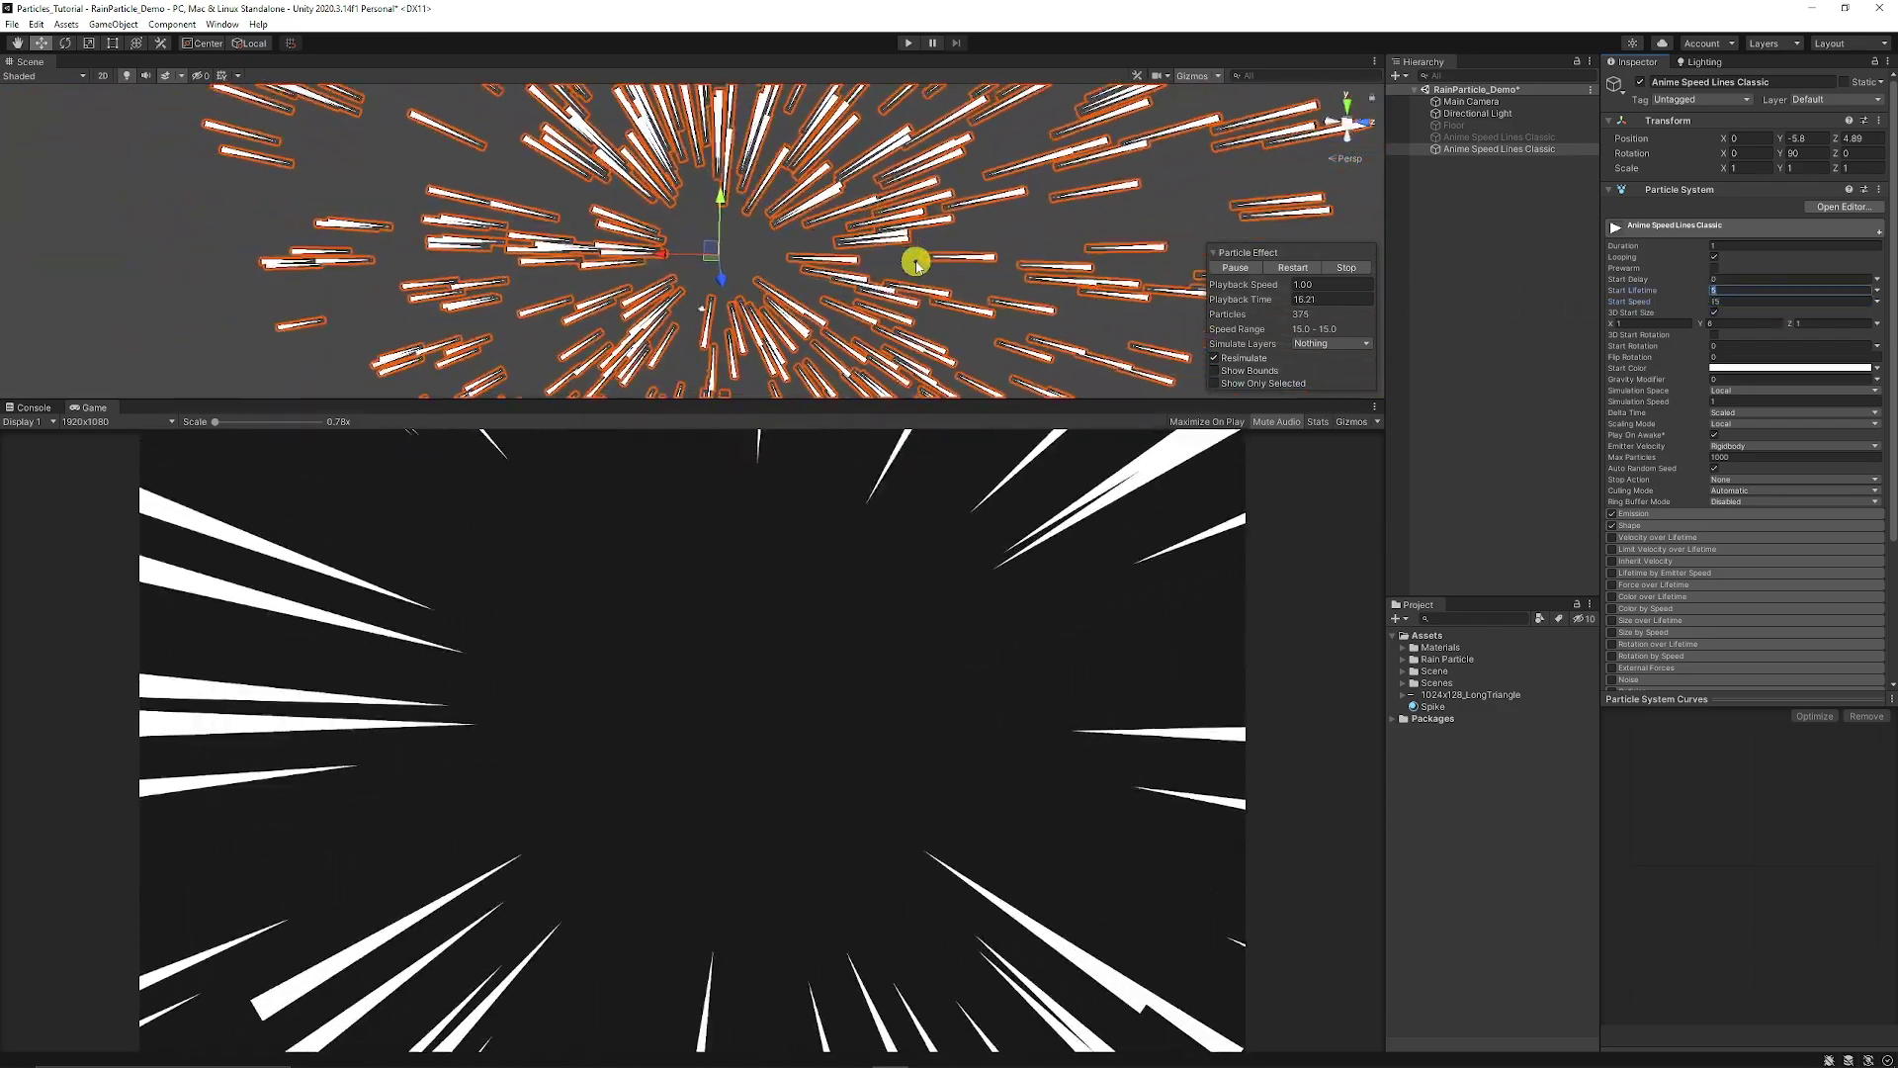
pyautogui.scroll(-5, 917, 265)
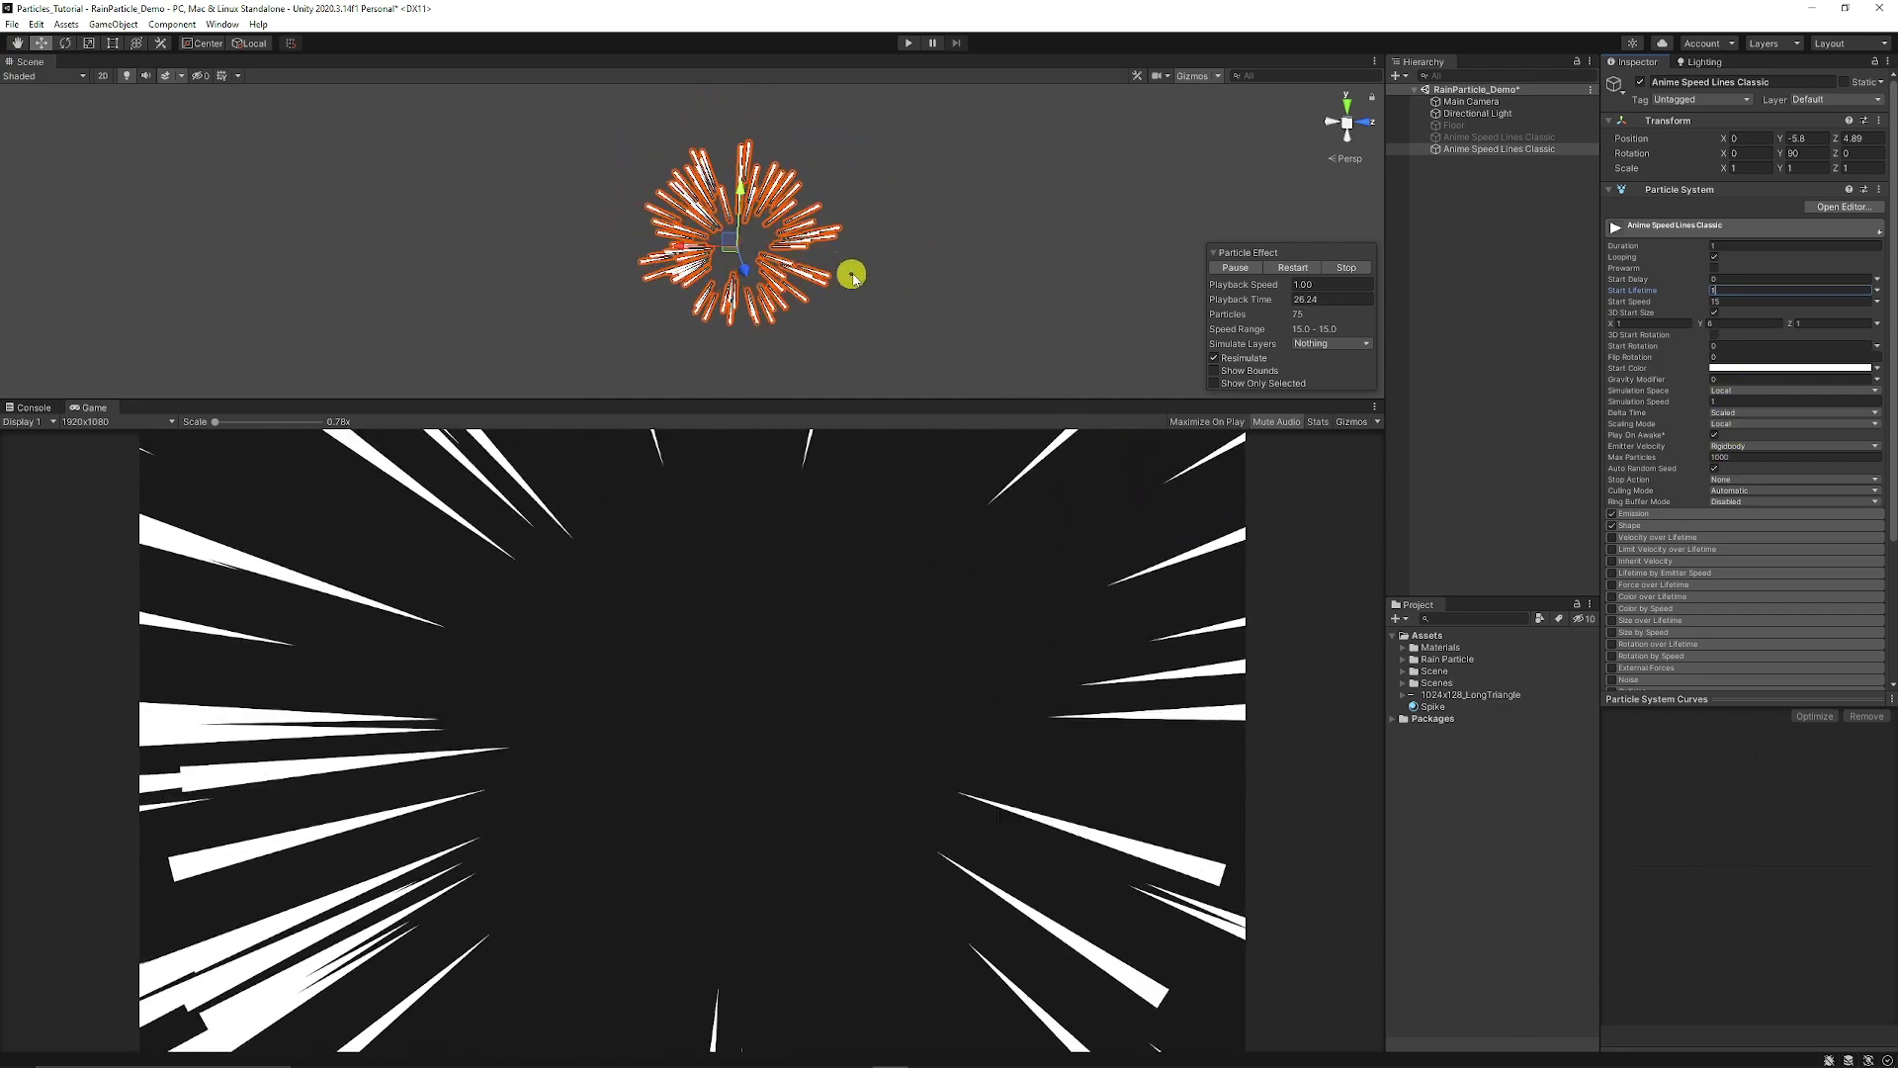
# Make Start Color random between red CB2626 and dark red 801010.
pyautogui.click(1879, 372)
pyautogui.click(1795, 421)
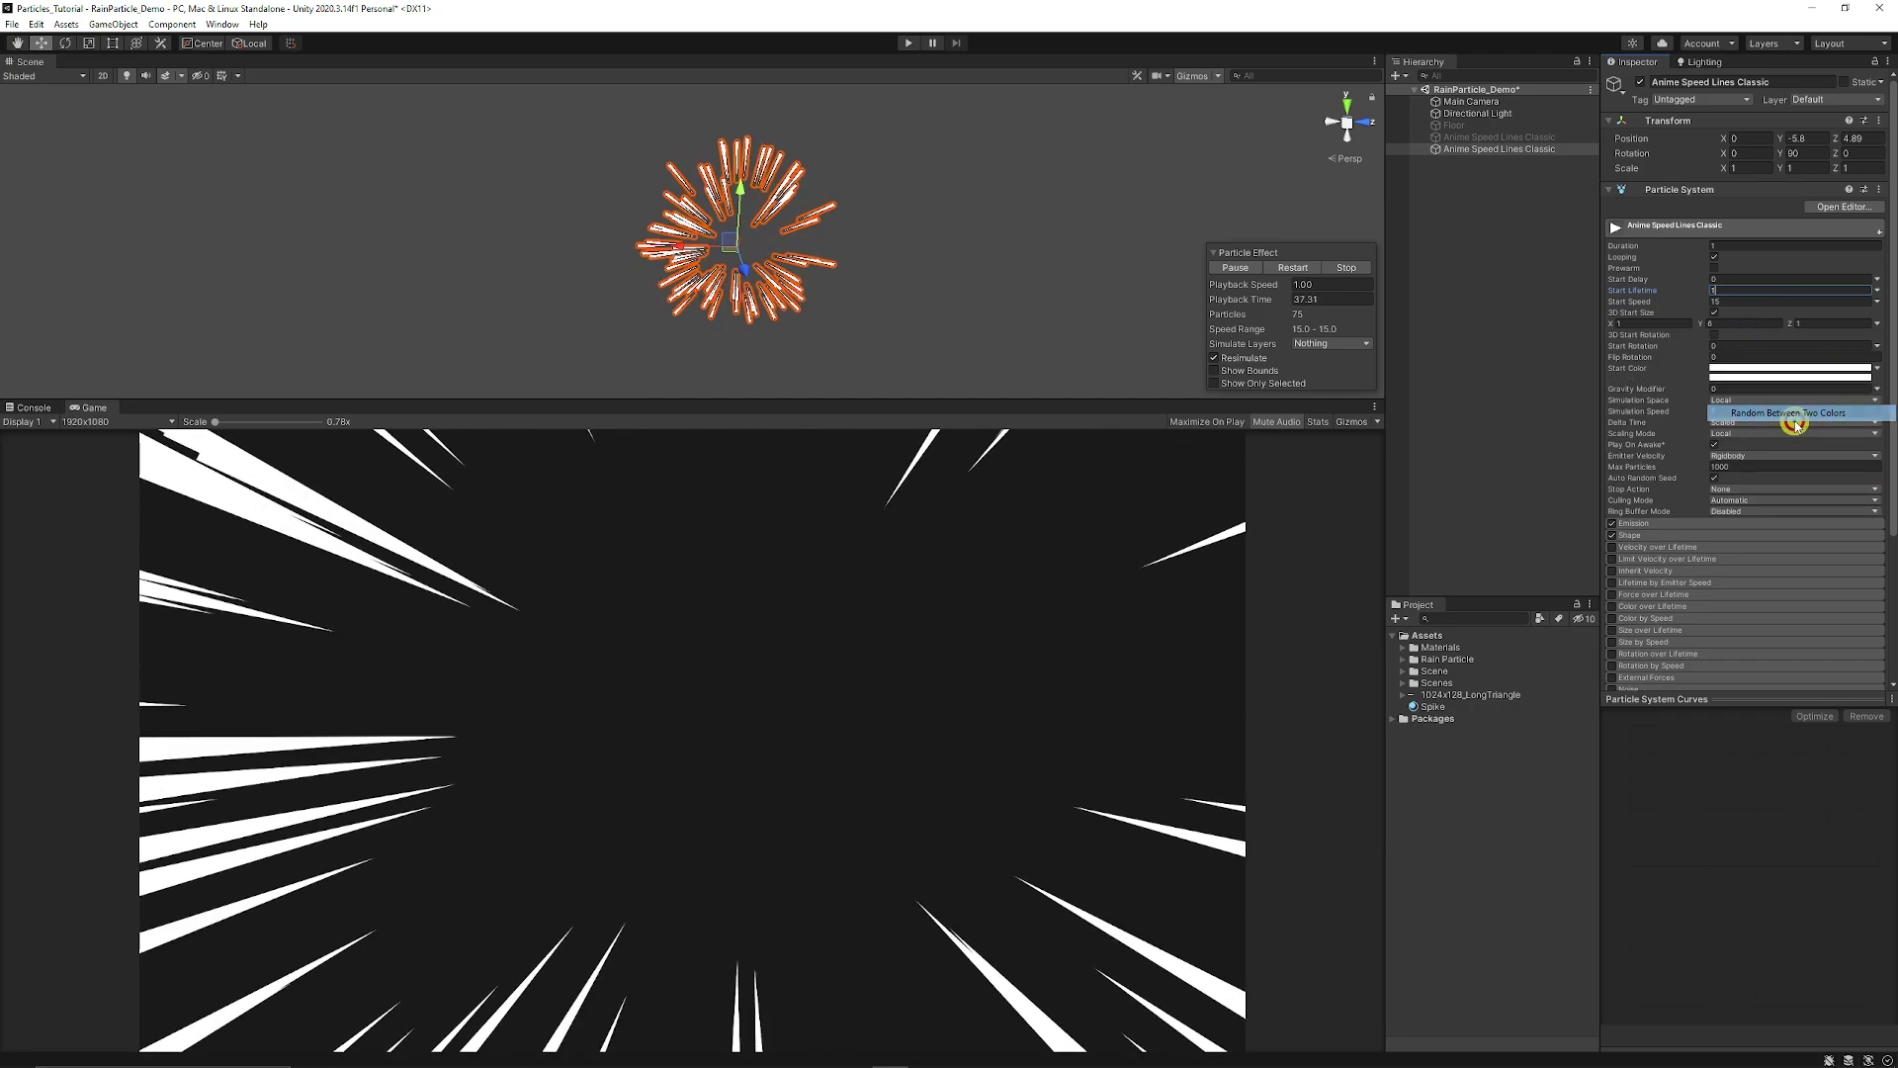
pyautogui.click(1772, 371)
pyautogui.moveTo(1800, 466)
pyautogui.mouseDown()
pyautogui.moveTo(1806, 451)
pyautogui.moveTo(1827, 465)
pyautogui.mouseUp()
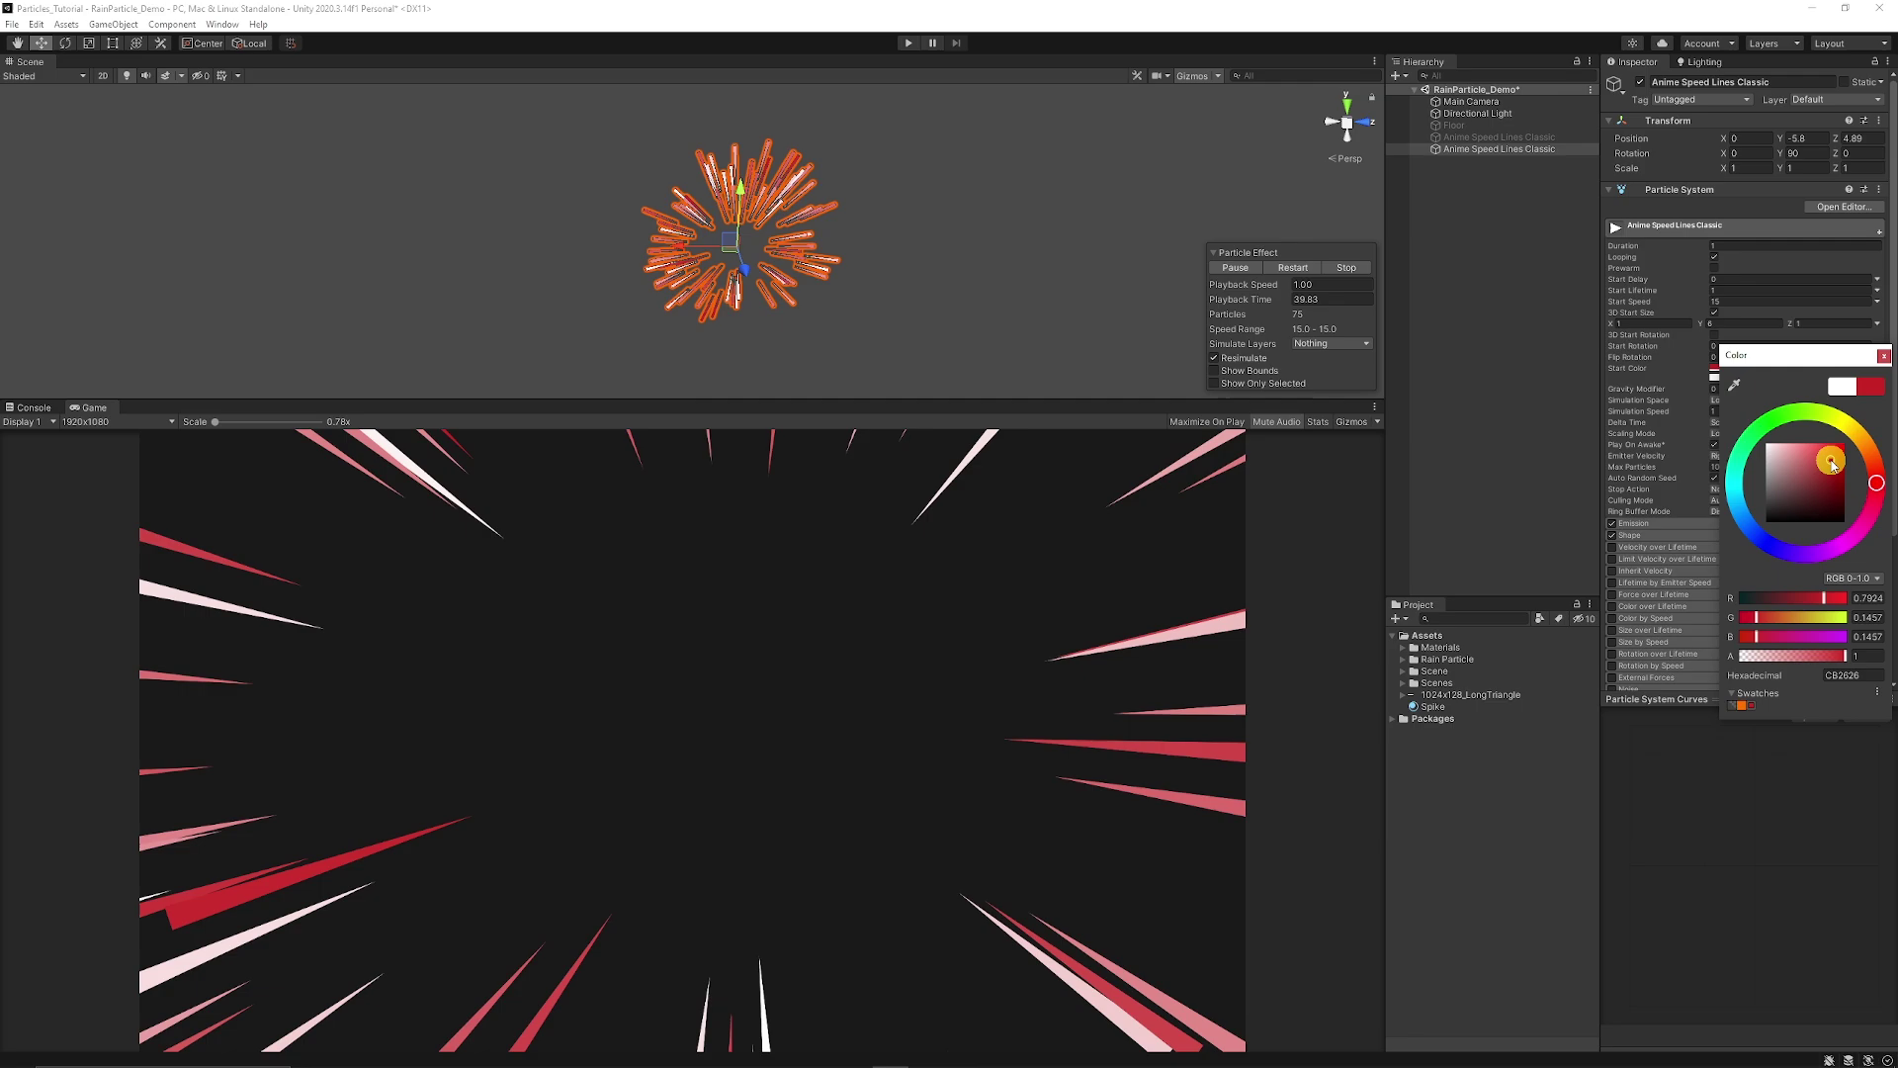
pyautogui.click(1883, 355)
pyautogui.click(1737, 373)
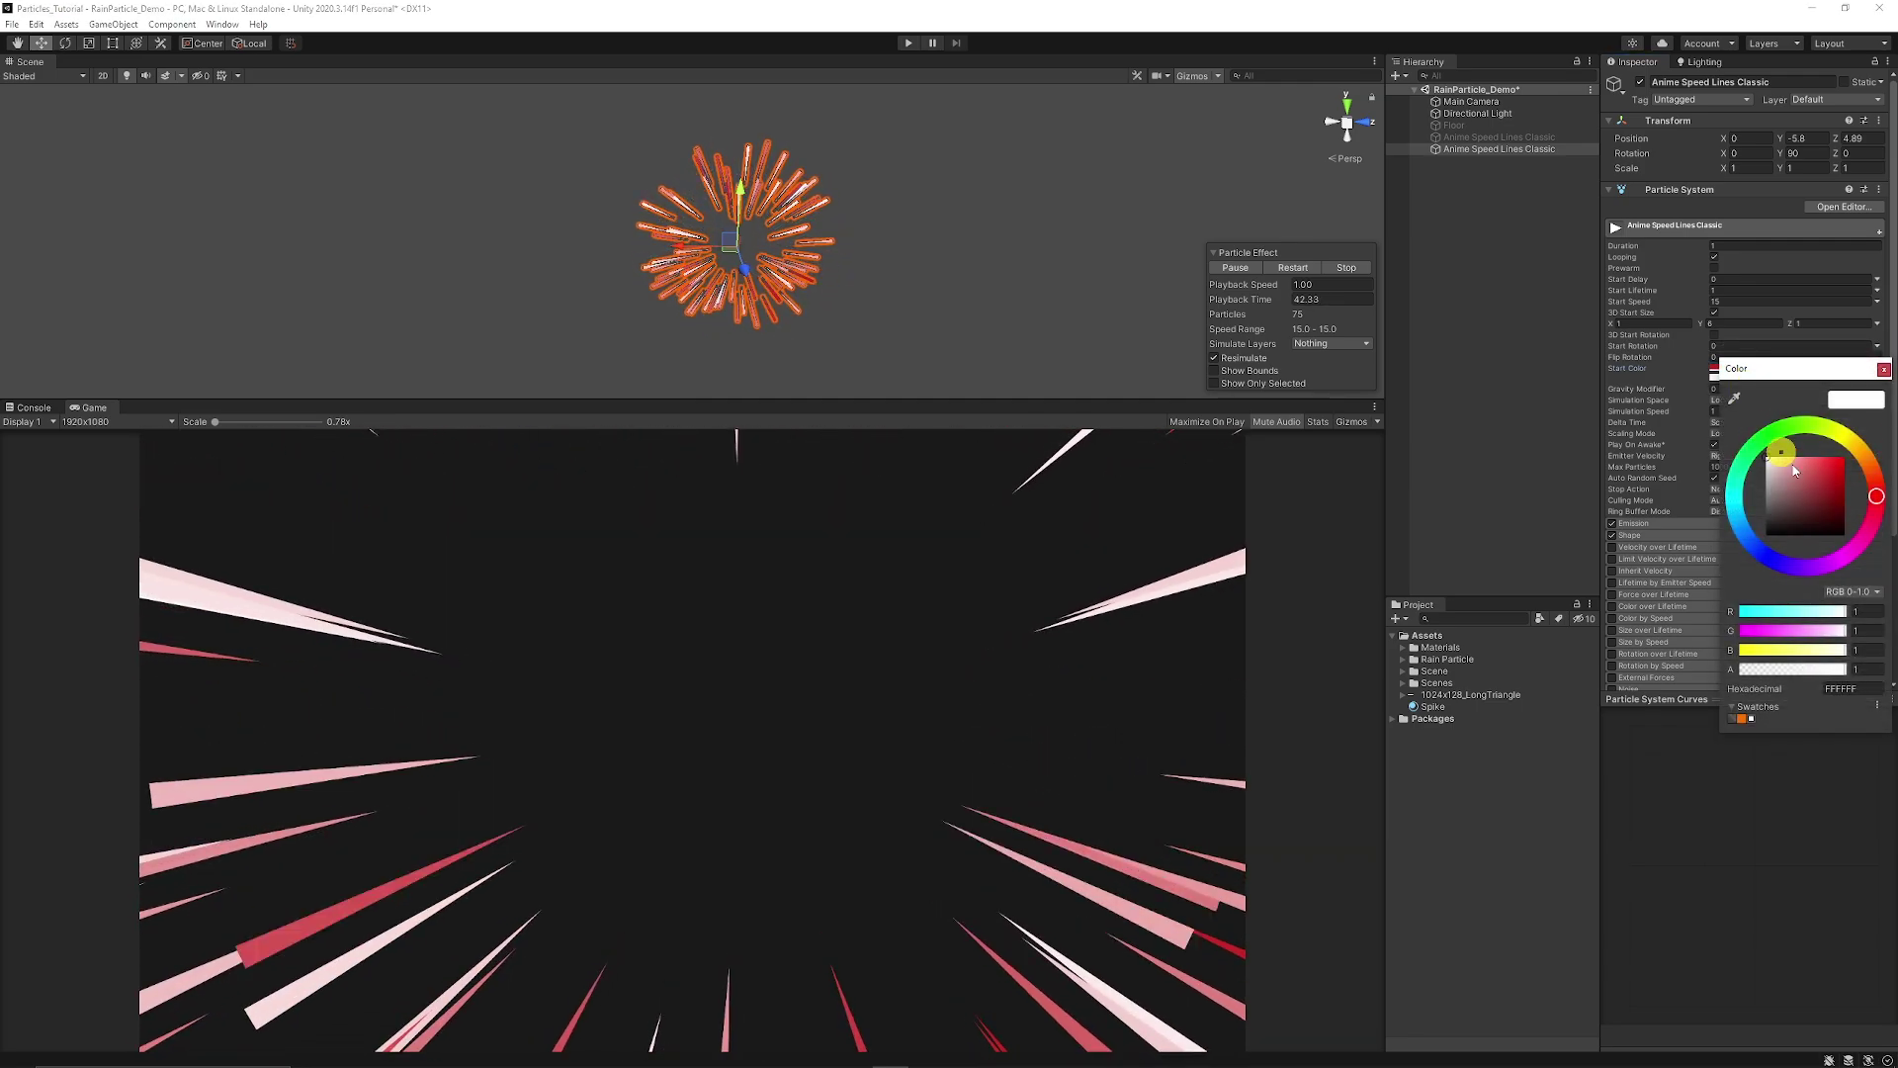
pyautogui.moveTo(1795, 471); pyautogui.dragTo(1839, 502)
pyautogui.scroll(-5, 1665, 458)
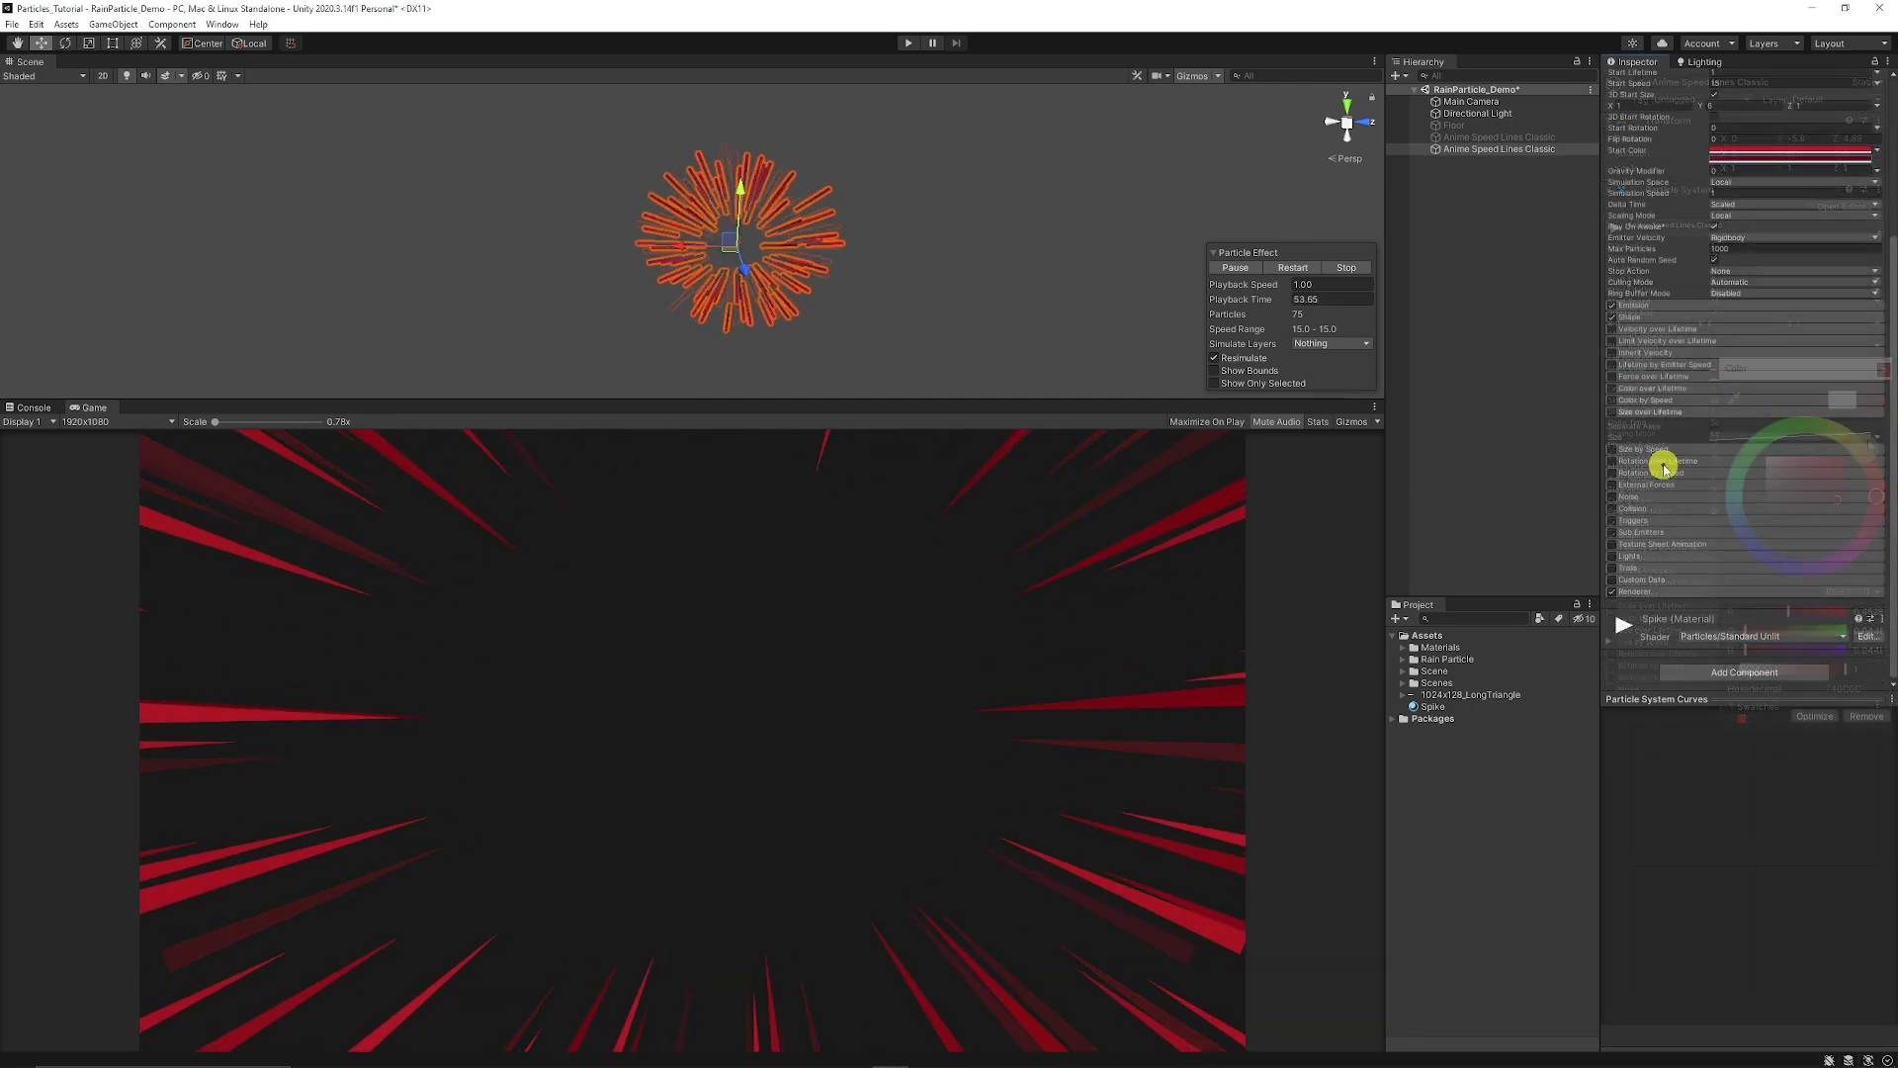
# Enable Color over Lifetime with both gradient alpha stops set to 0.
pyautogui.scroll(1, 1606, 467)
pyautogui.click(1645, 413)
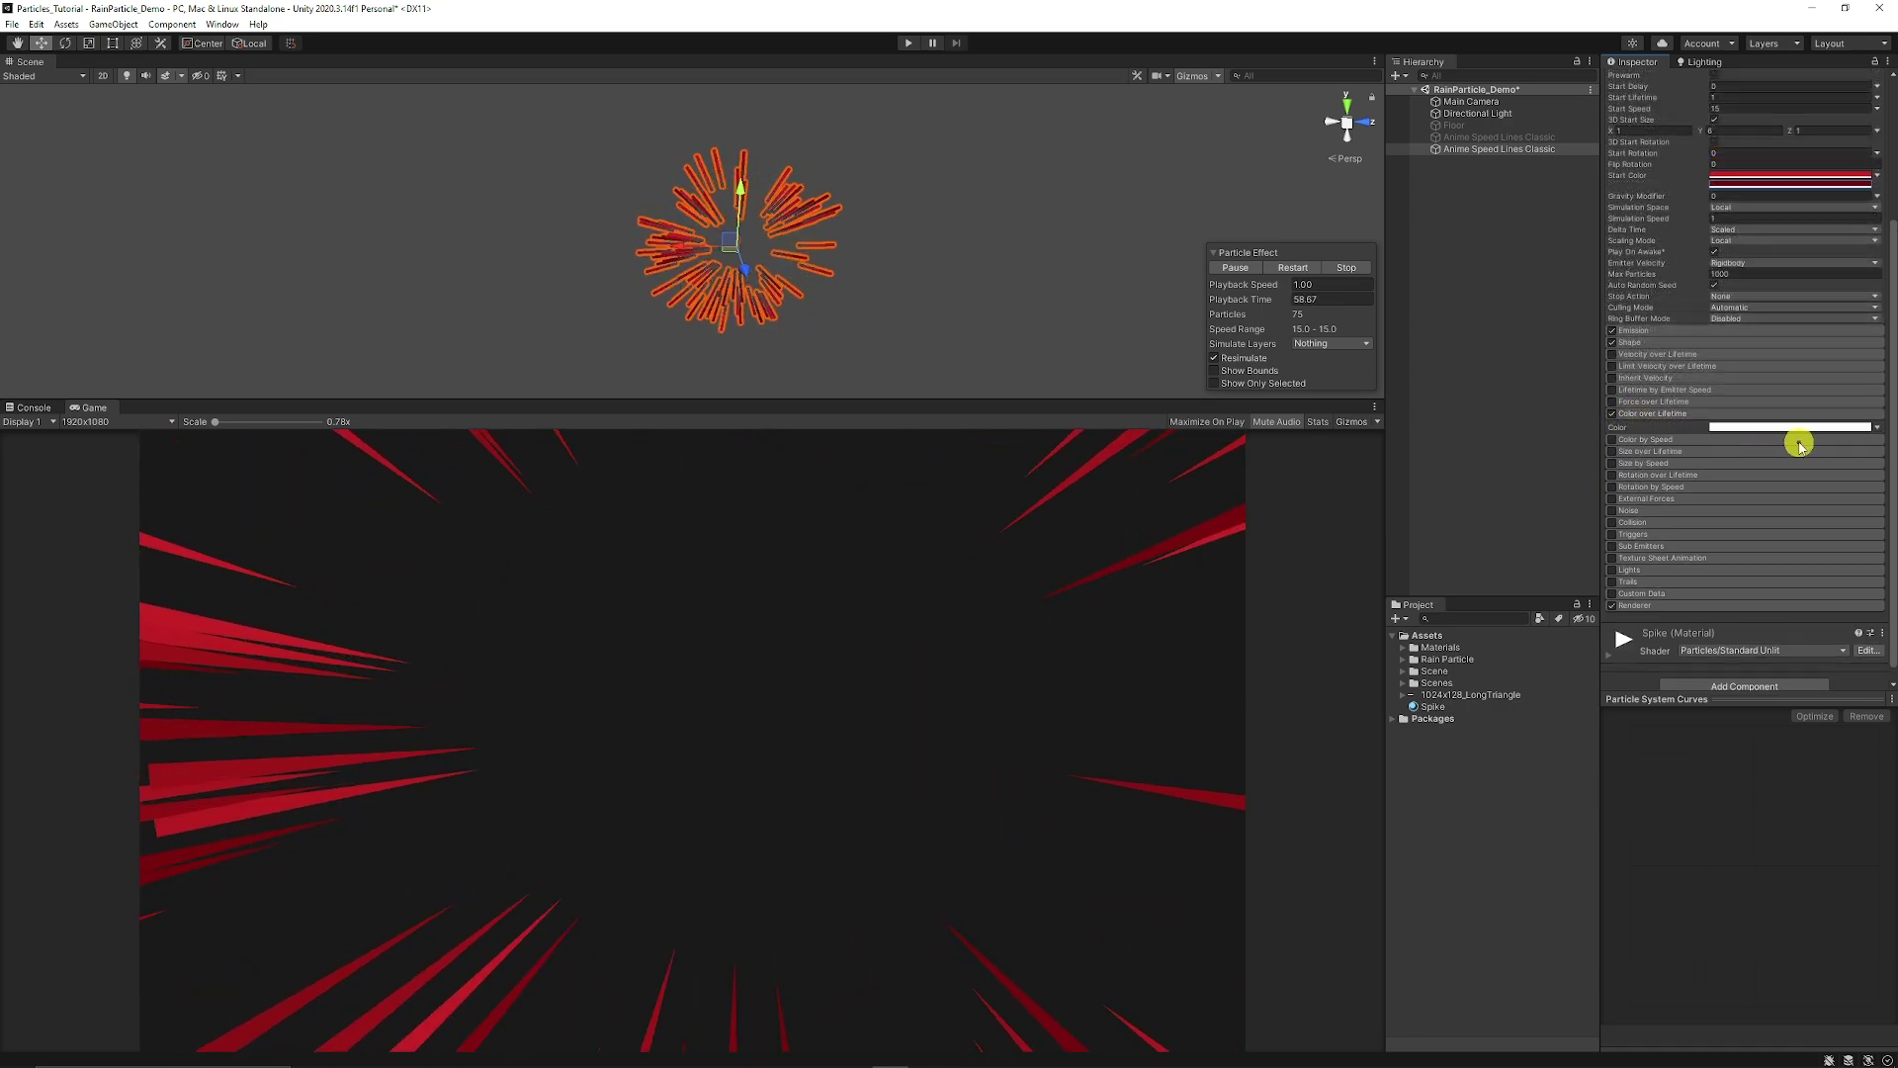
pyautogui.click(1775, 428)
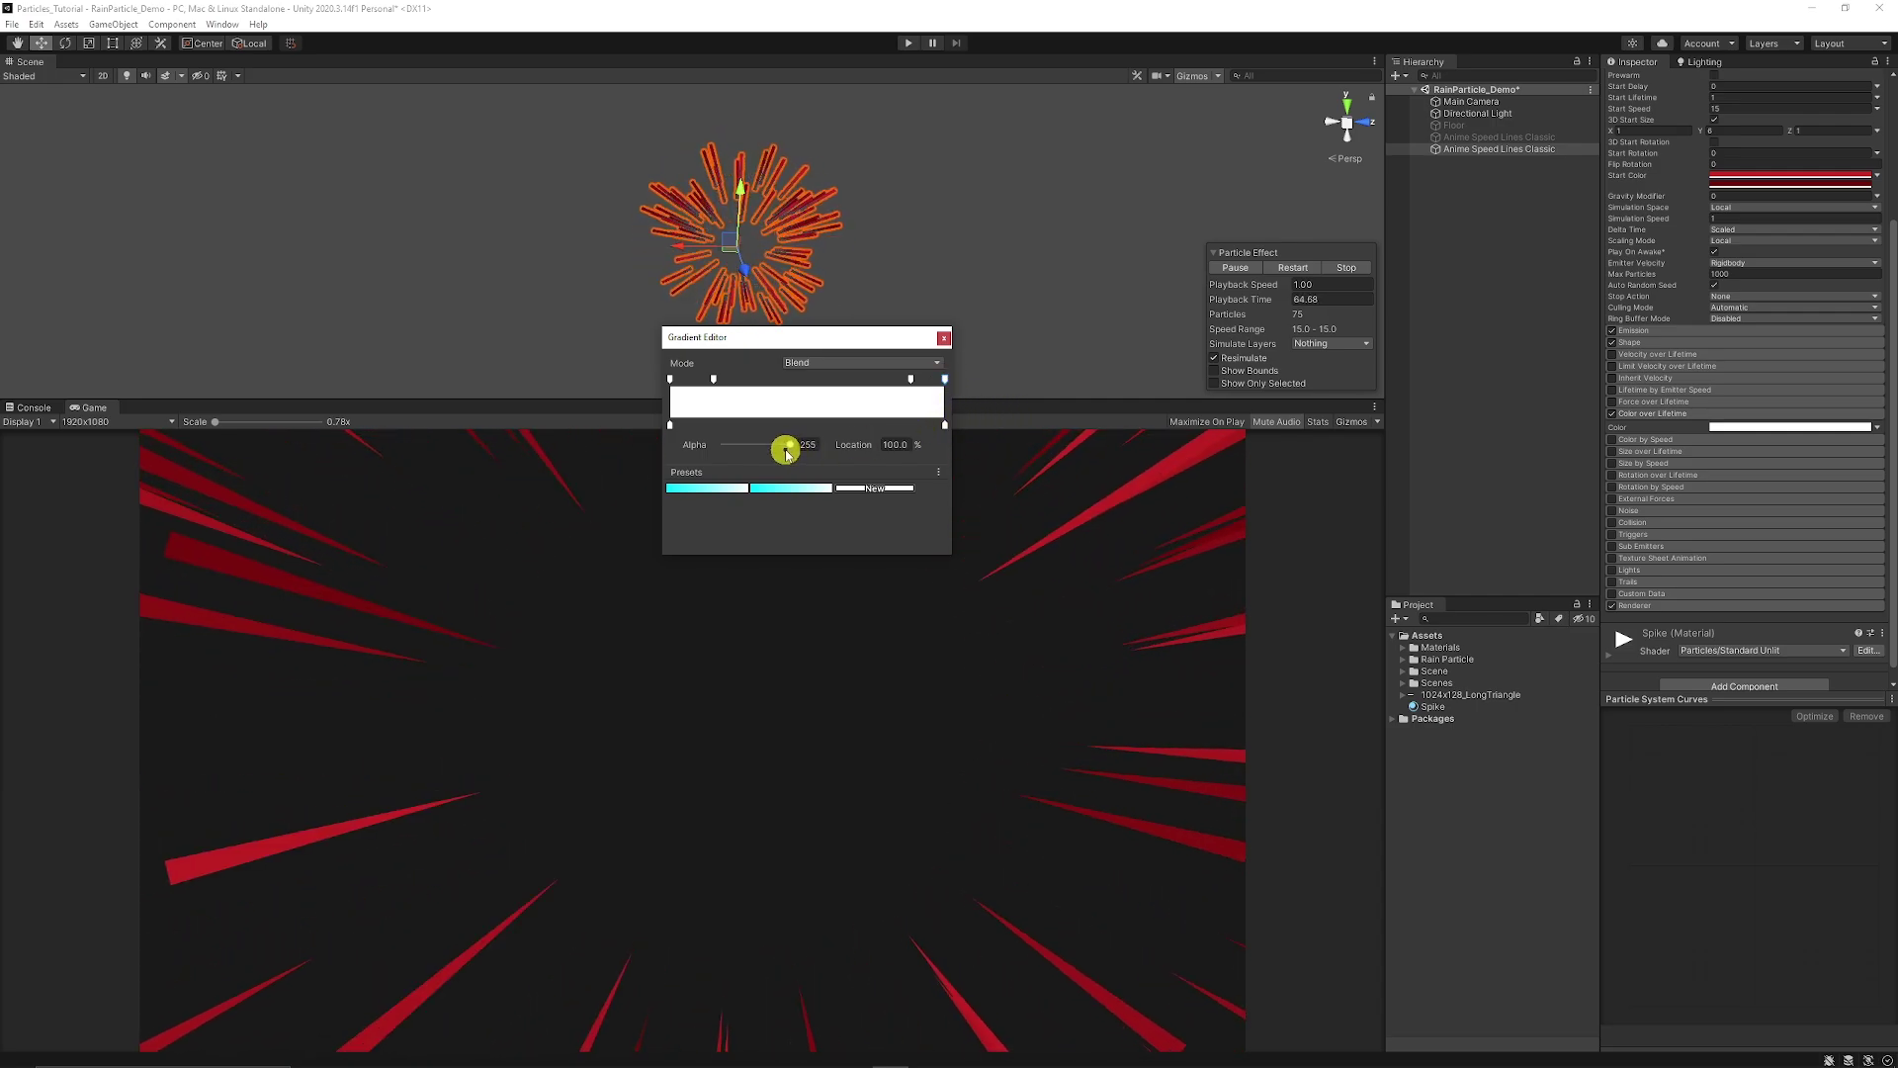
pyautogui.moveTo(789, 445); pyautogui.dragTo(653, 447)
pyautogui.click(670, 378)
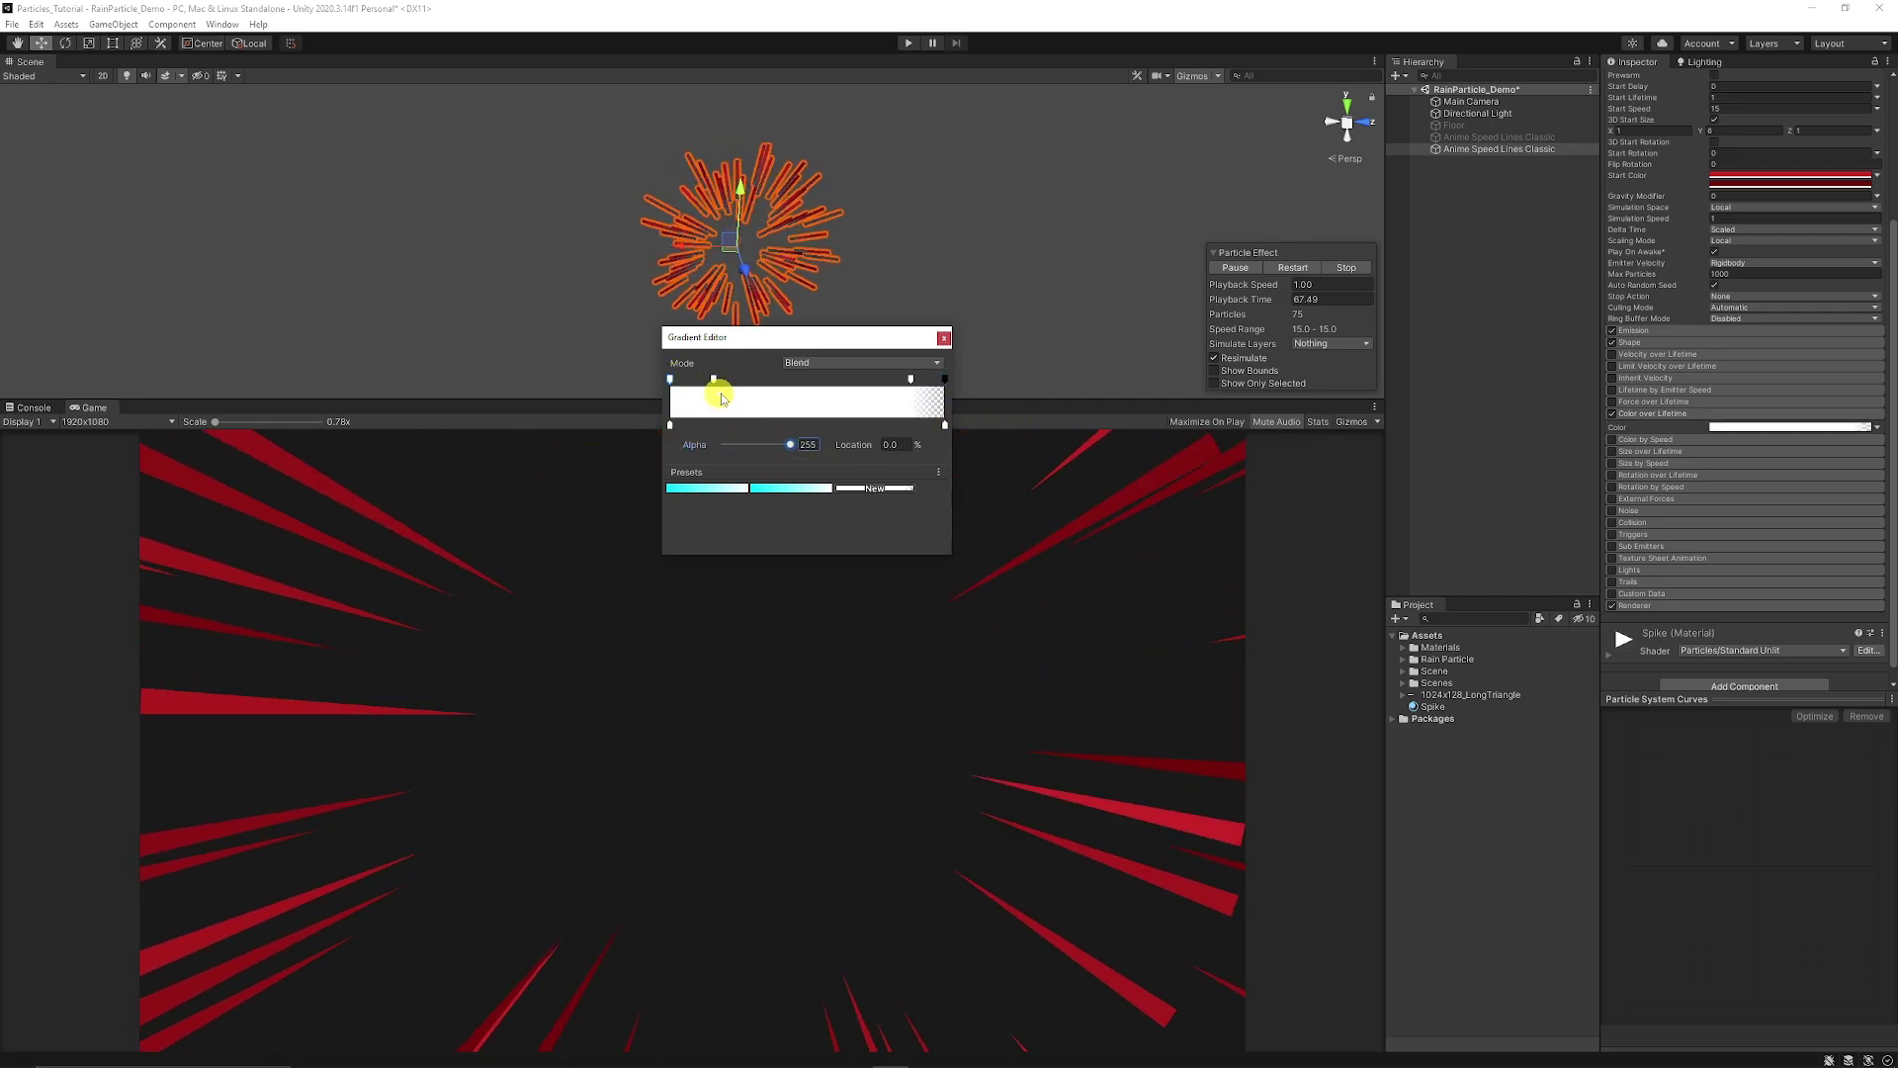
pyautogui.moveTo(791, 445); pyautogui.dragTo(639, 452)
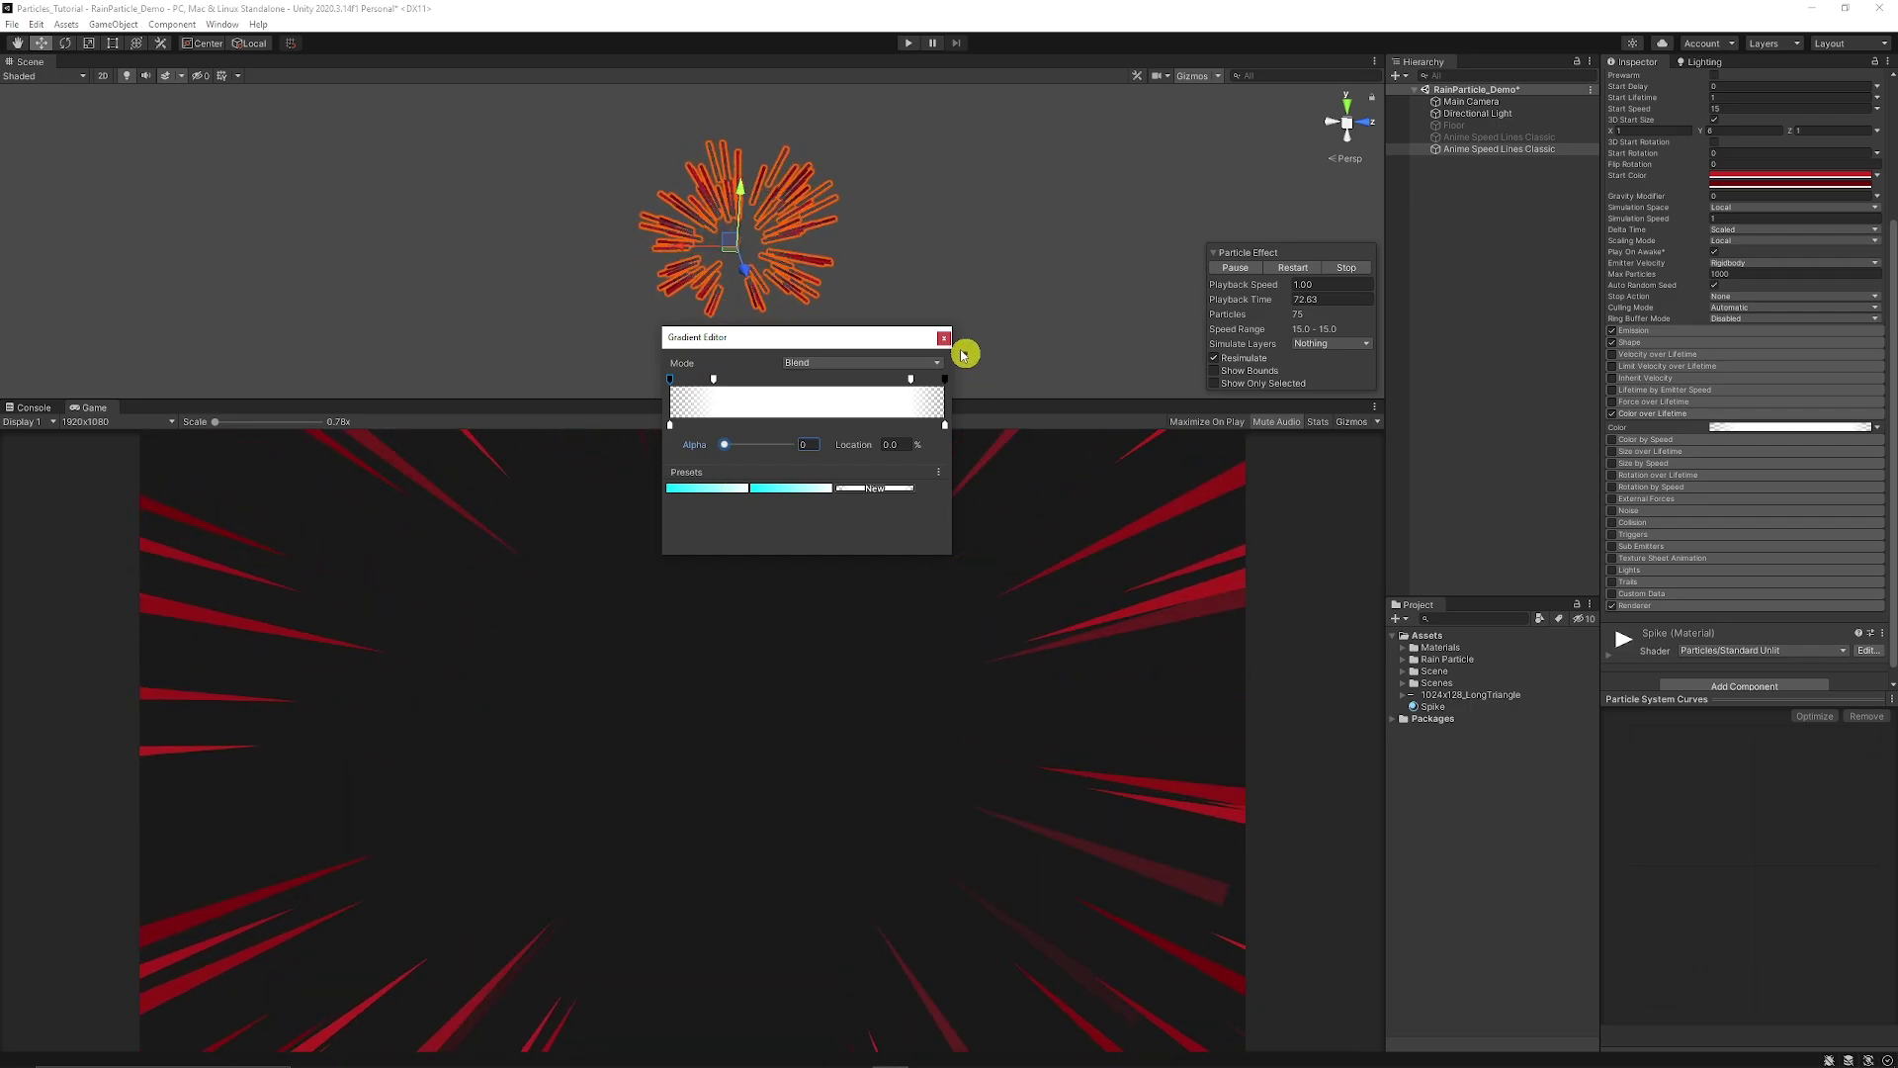
pyautogui.click(945, 339)
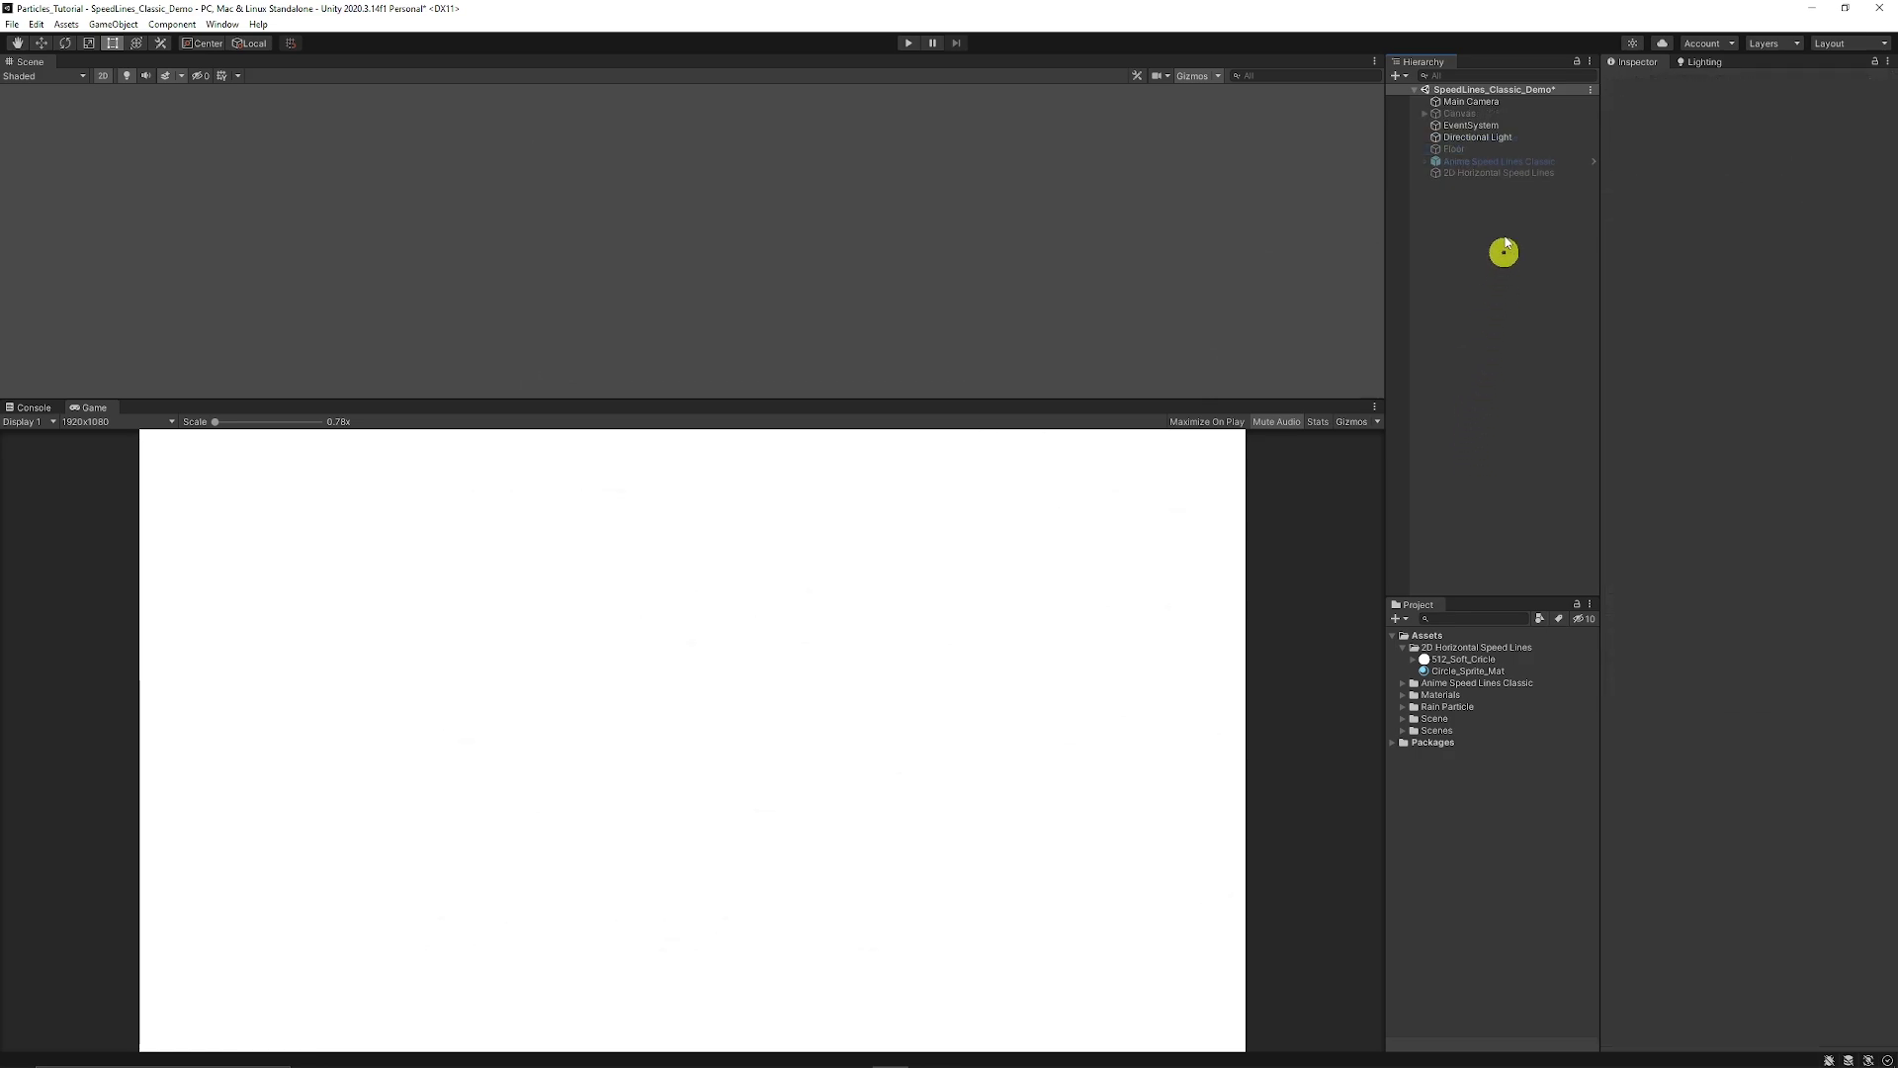
# Create a particle system from the Hierarchy's Effects menu, named 2D Horizontal Speed Lines.
pyautogui.click(1488, 102)
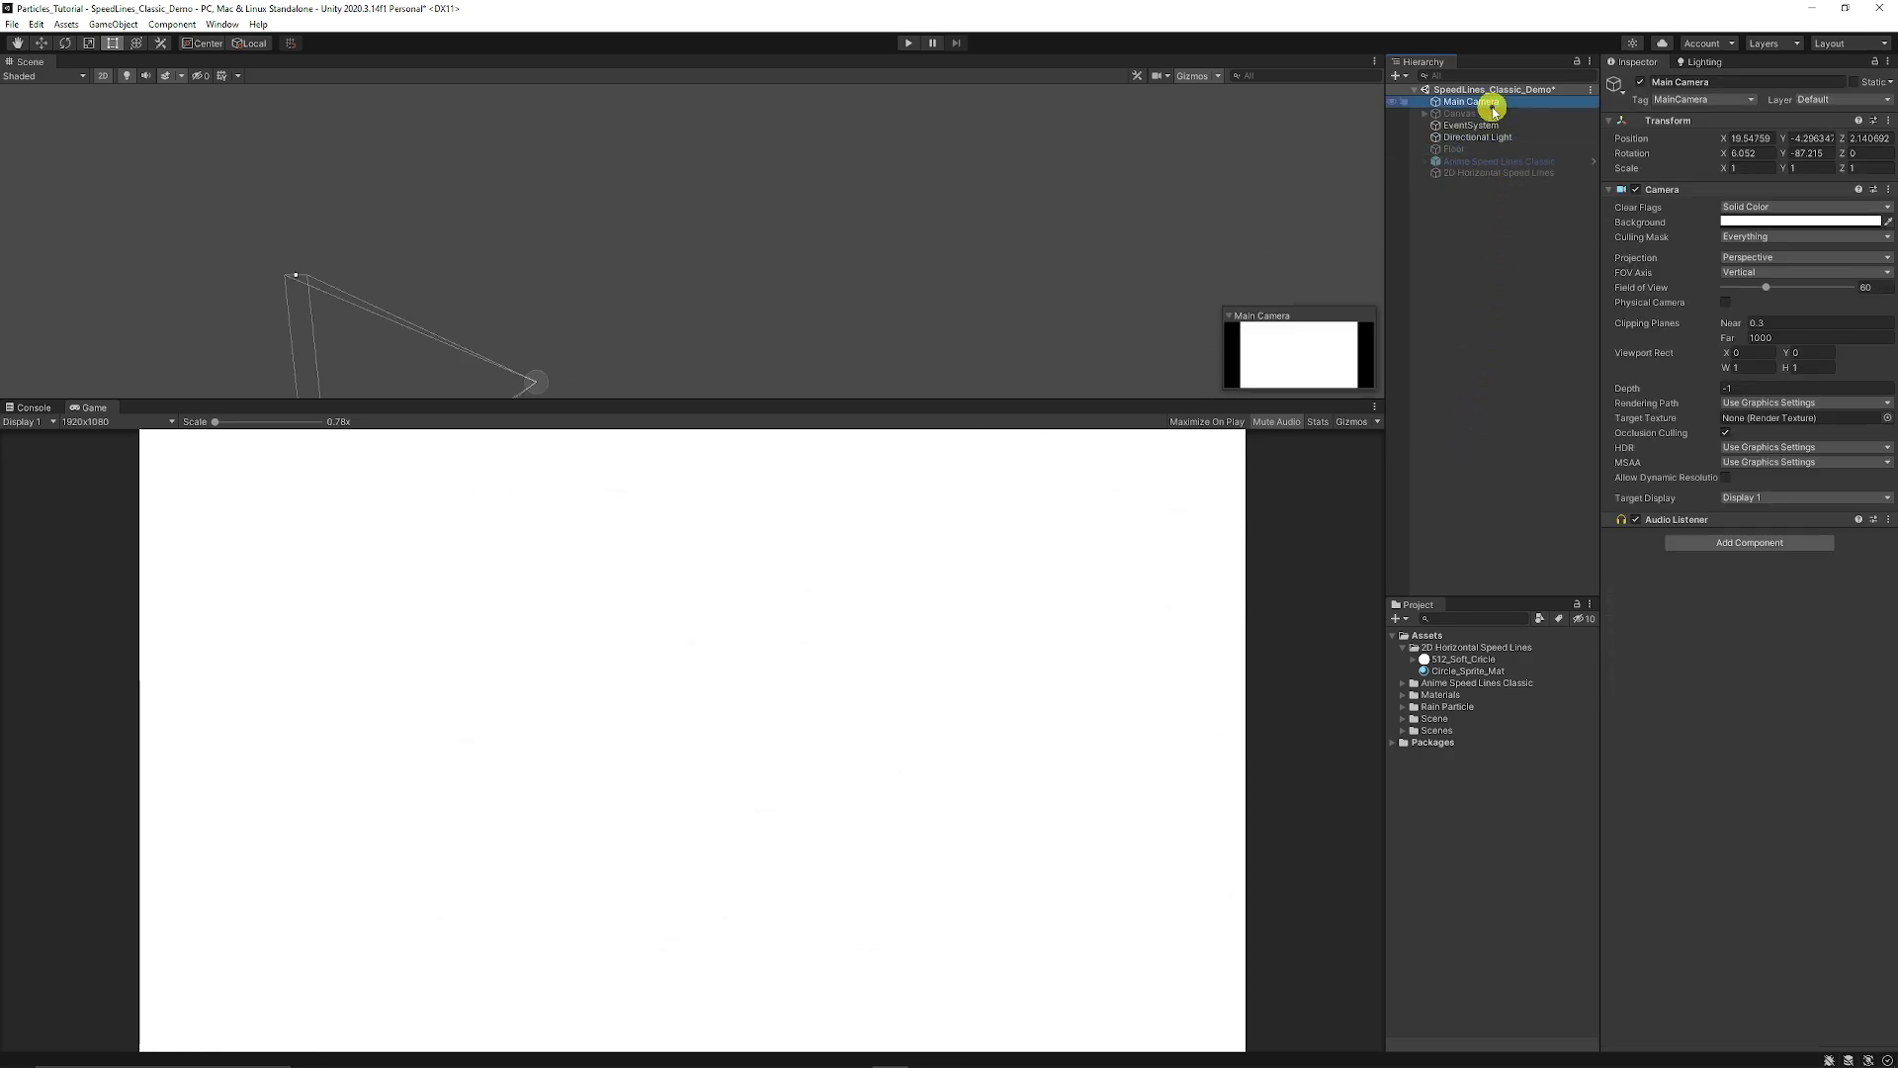
pyautogui.click(1519, 369)
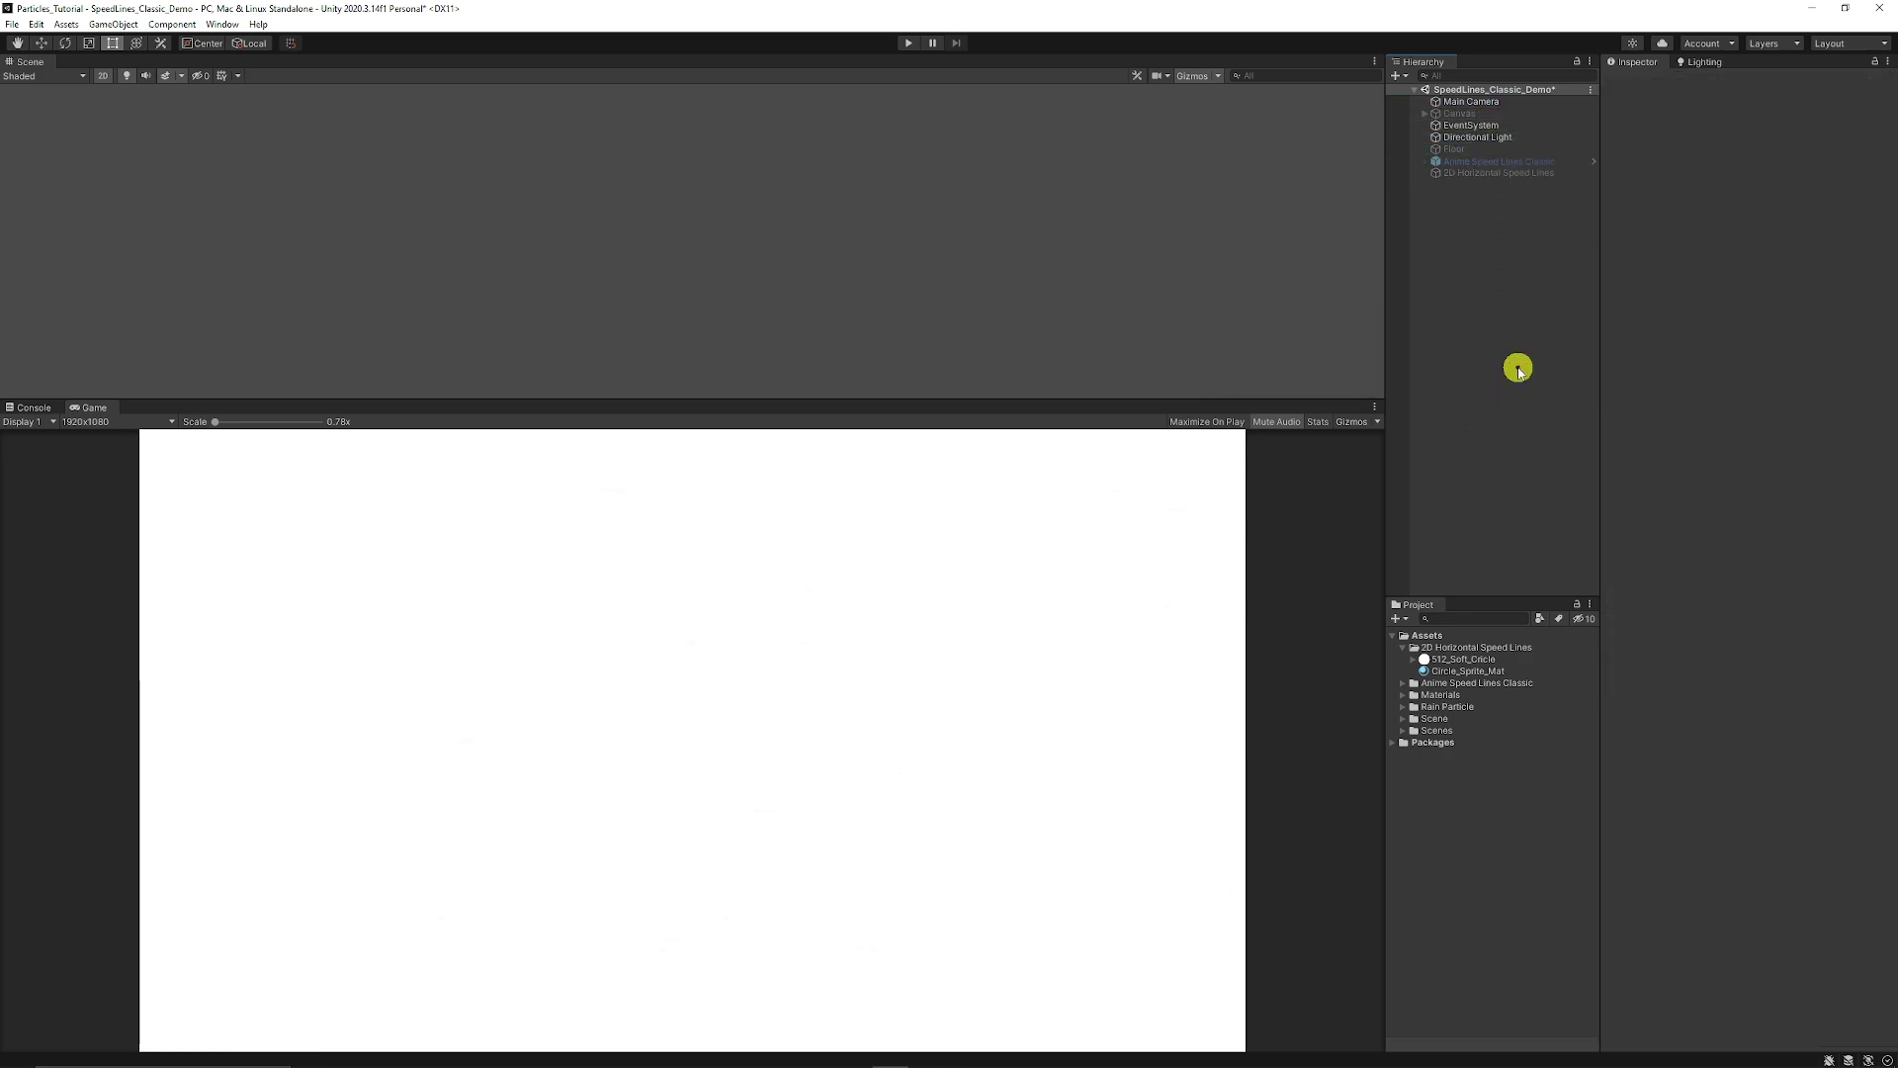
pyautogui.rightClick(1500, 296)
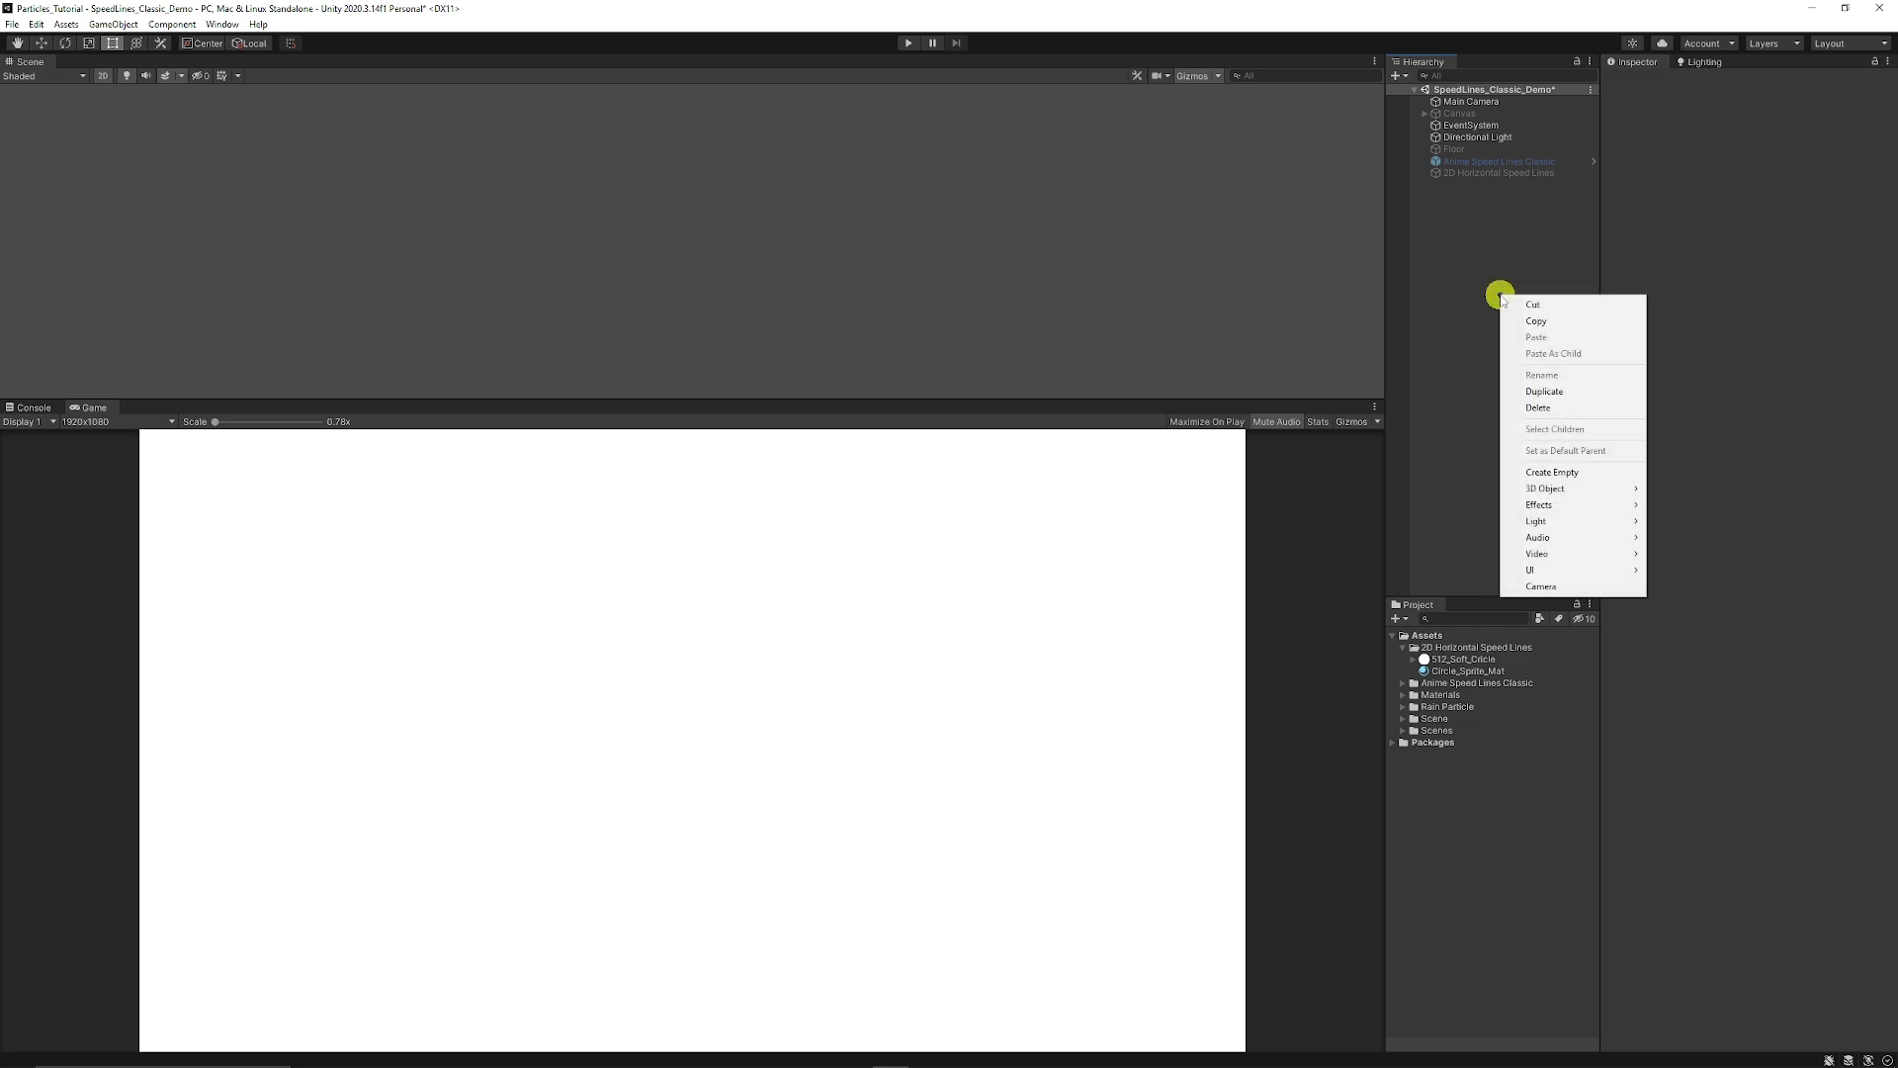
pyautogui.moveTo(1548, 573)
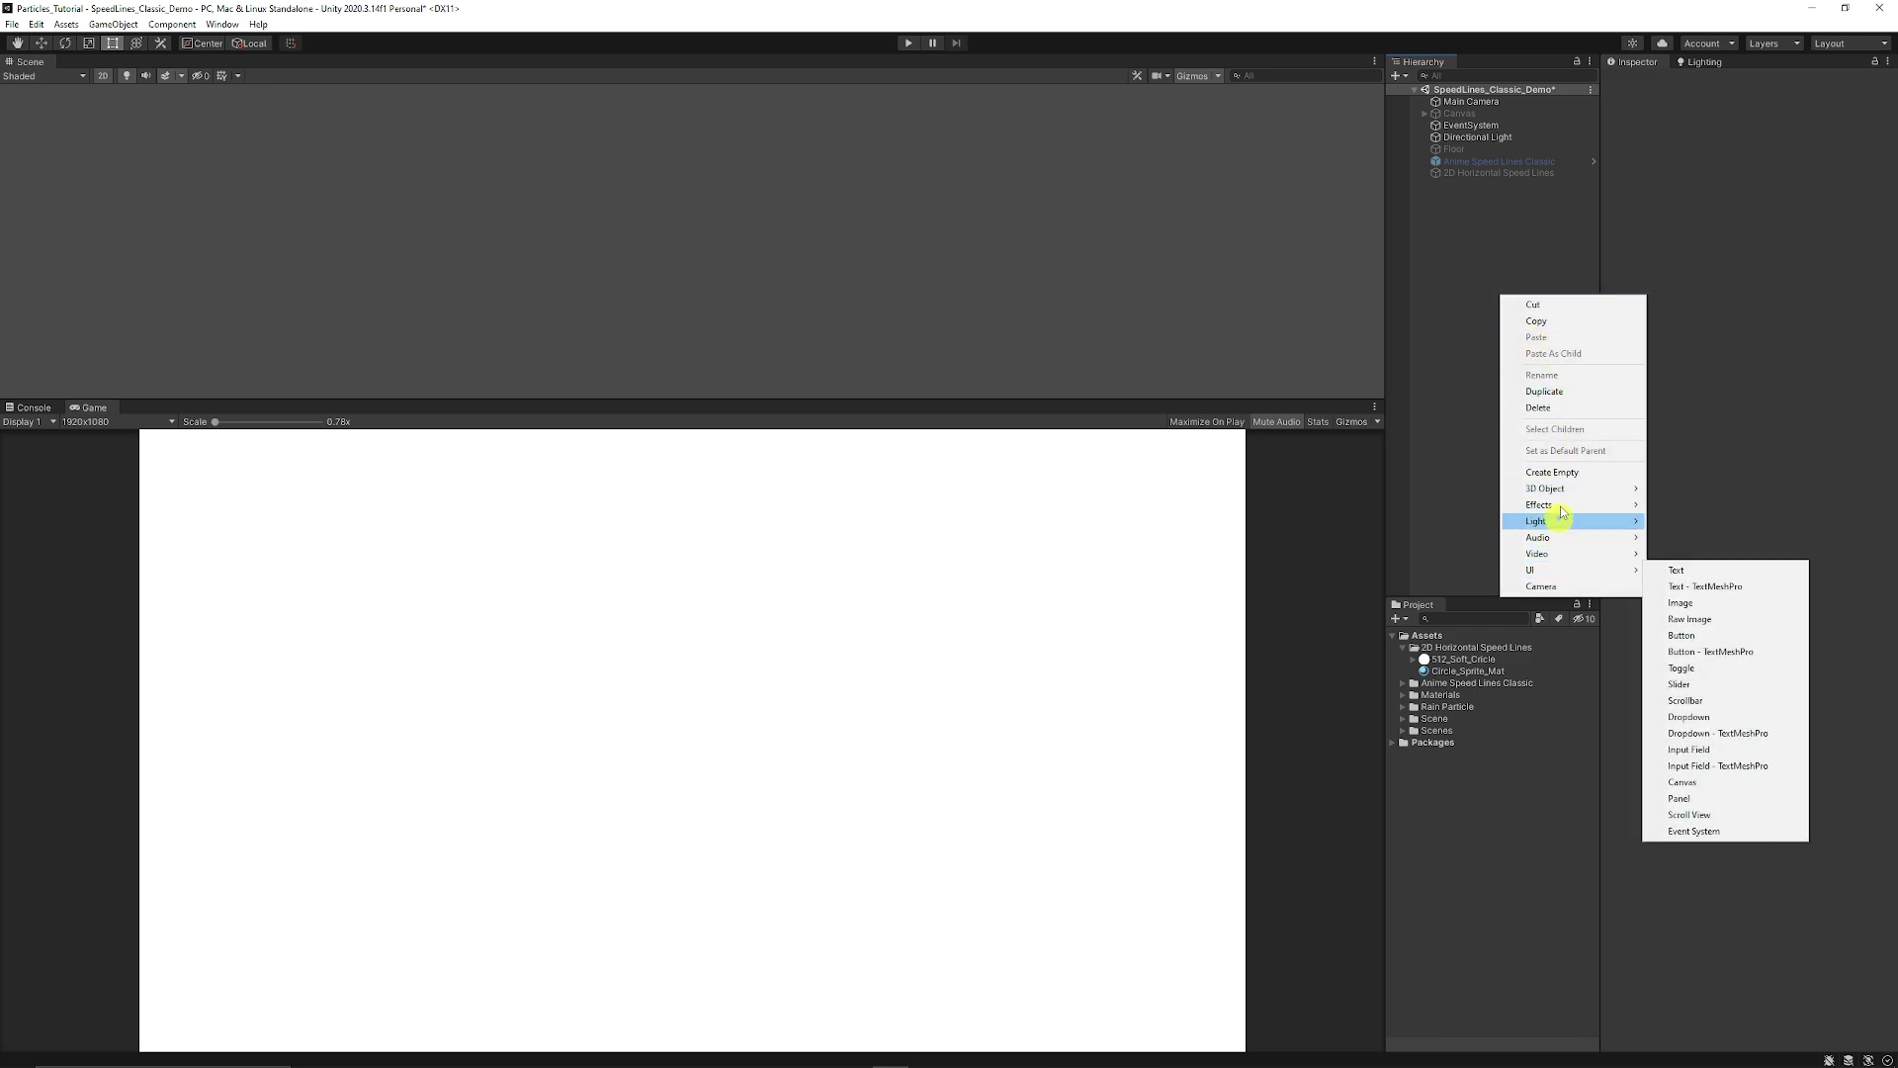
pyautogui.moveTo(1559, 503)
pyautogui.click(1671, 503)
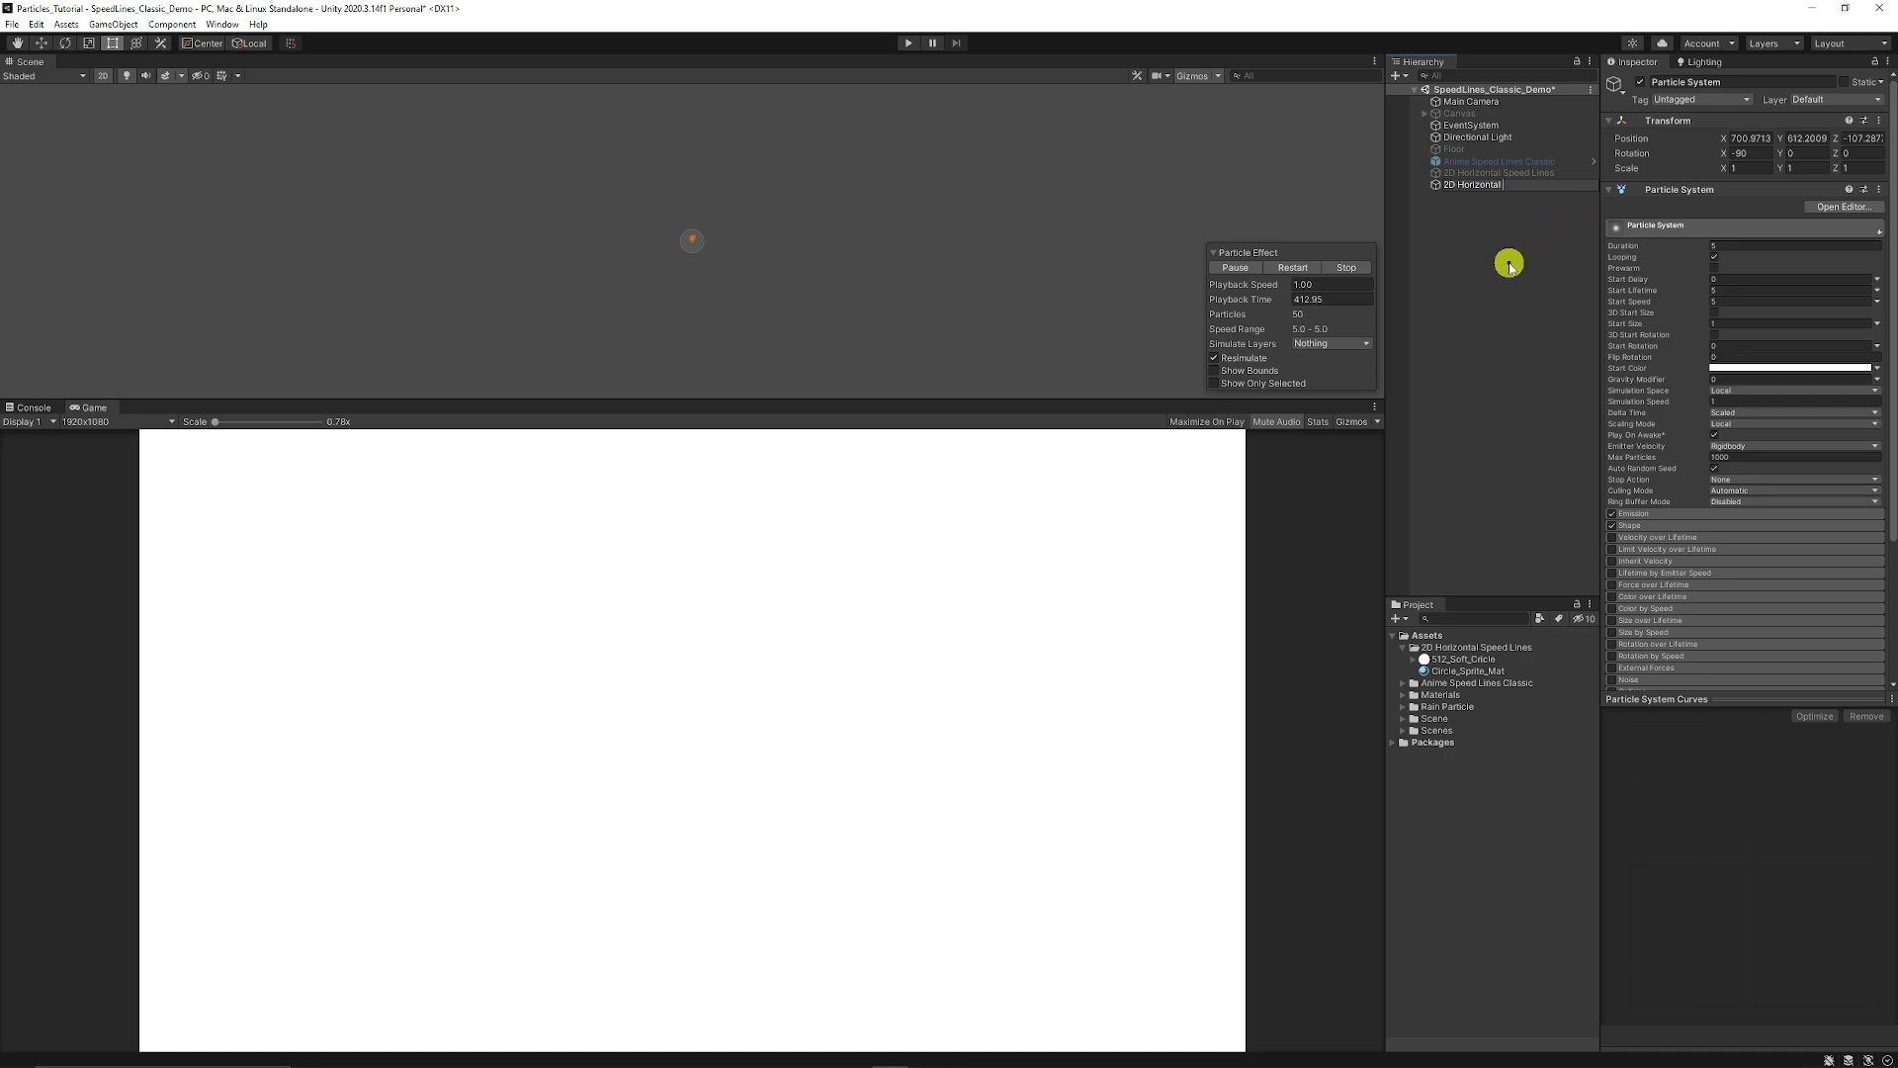
pyautogui.press('Return')
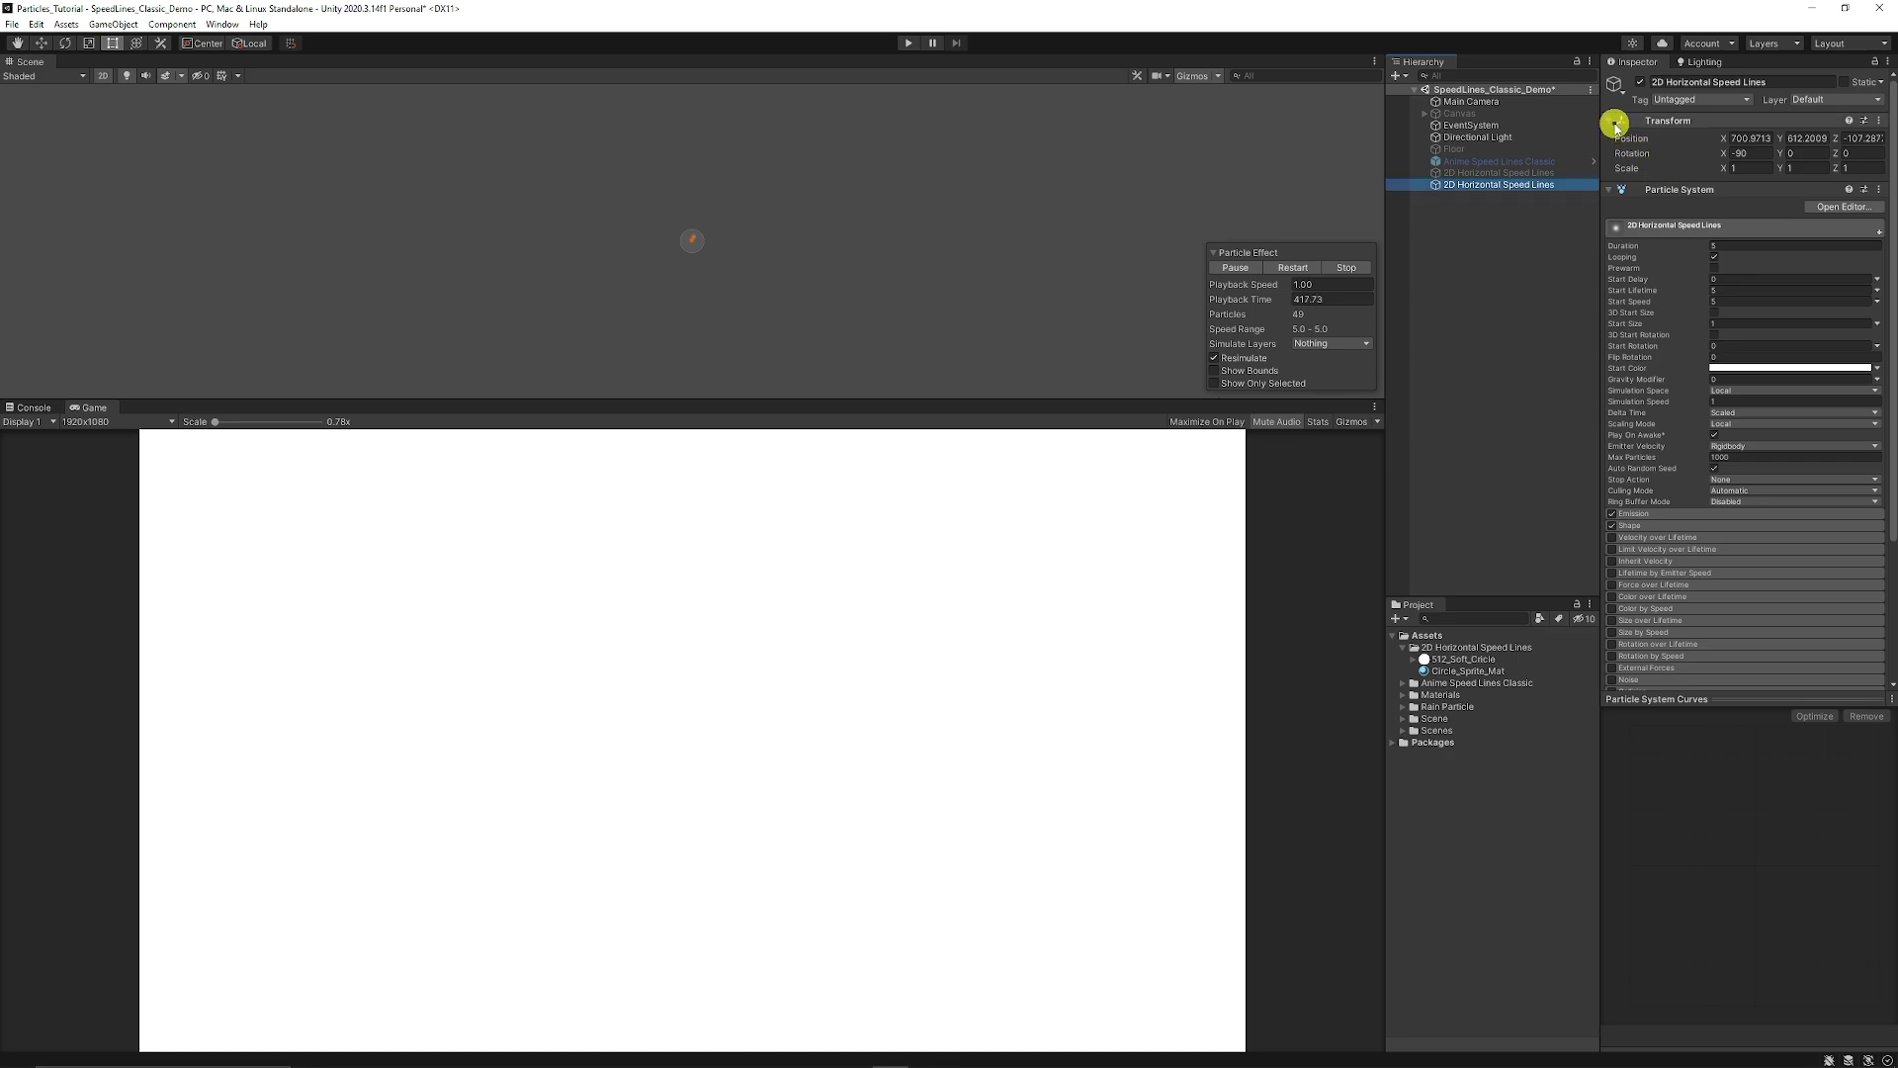
# Reset the new particle system's transform, tint its colour grey, then select the 512_Soft_Cricle texture.
pyautogui.rightClick(1618, 120)
pyautogui.click(1646, 133)
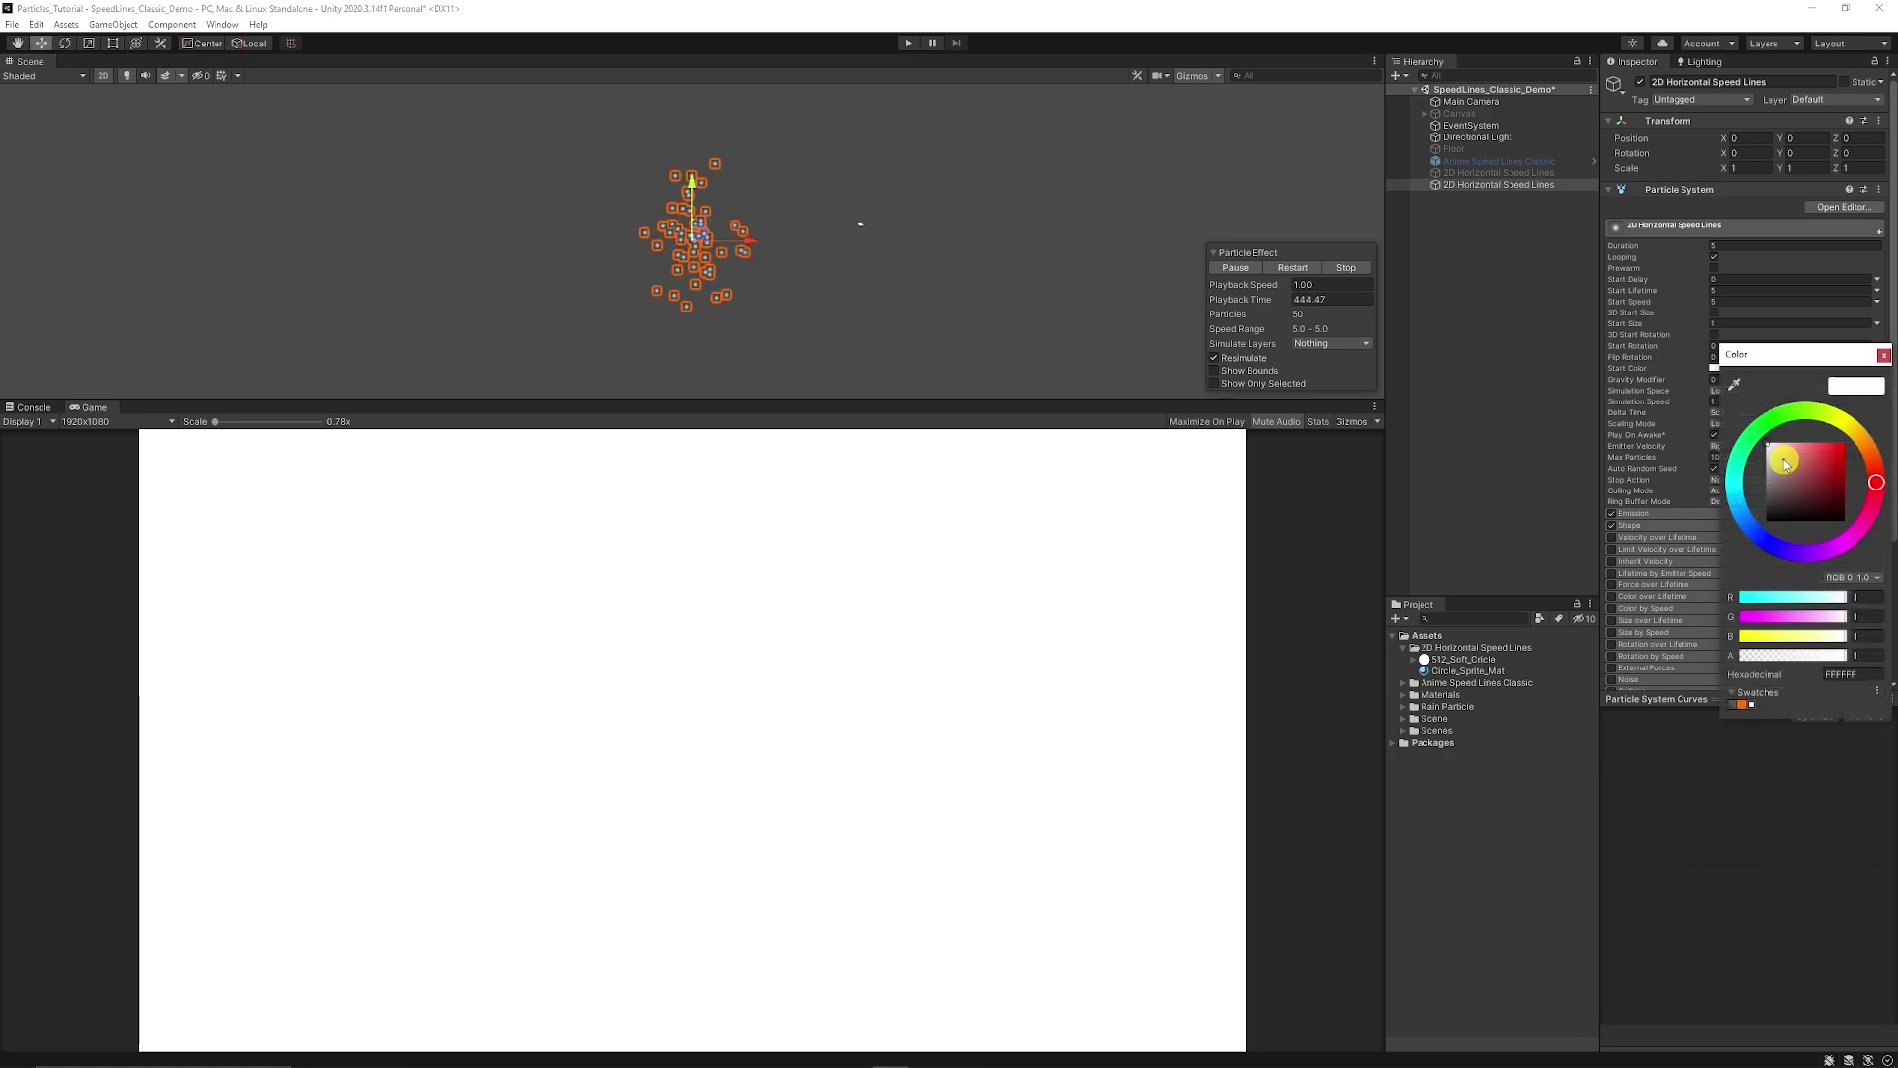
pyautogui.moveTo(1779, 453); pyautogui.dragTo(1747, 489)
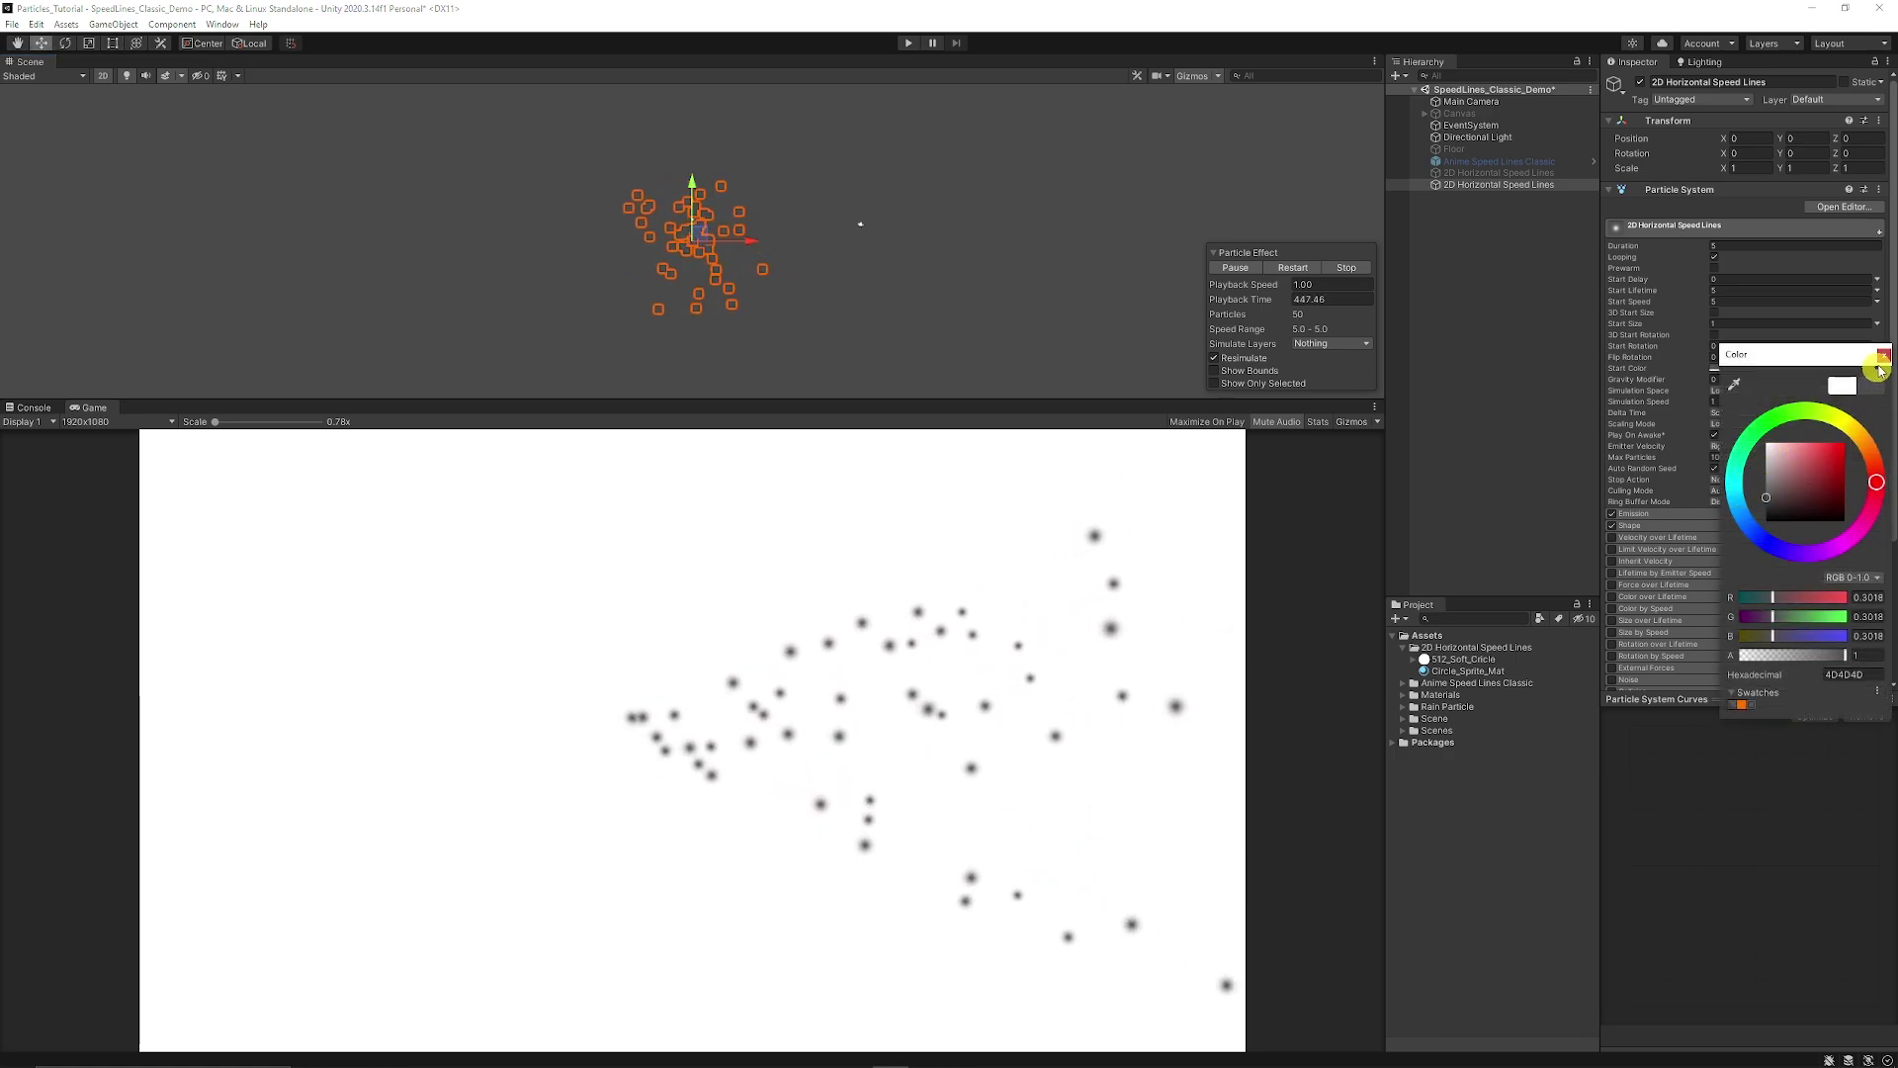
pyautogui.click(1885, 355)
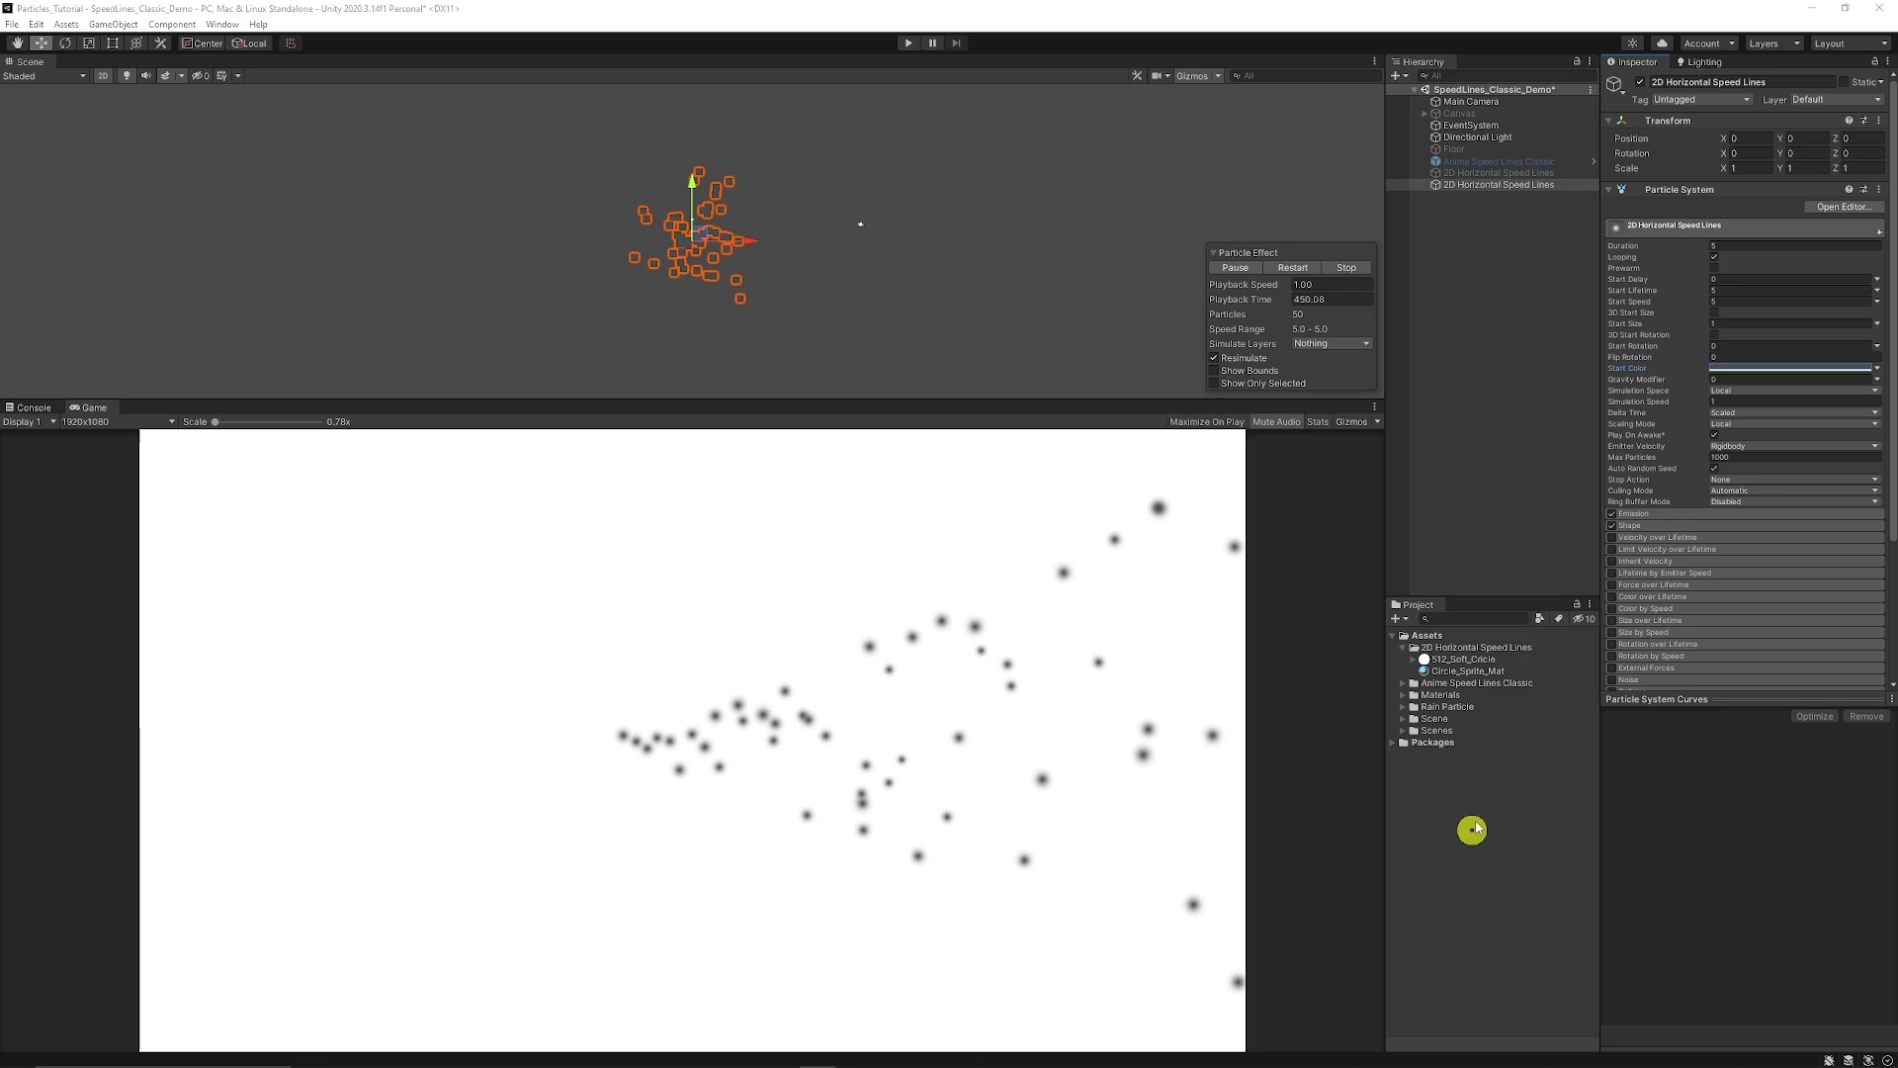
pyautogui.click(1476, 661)
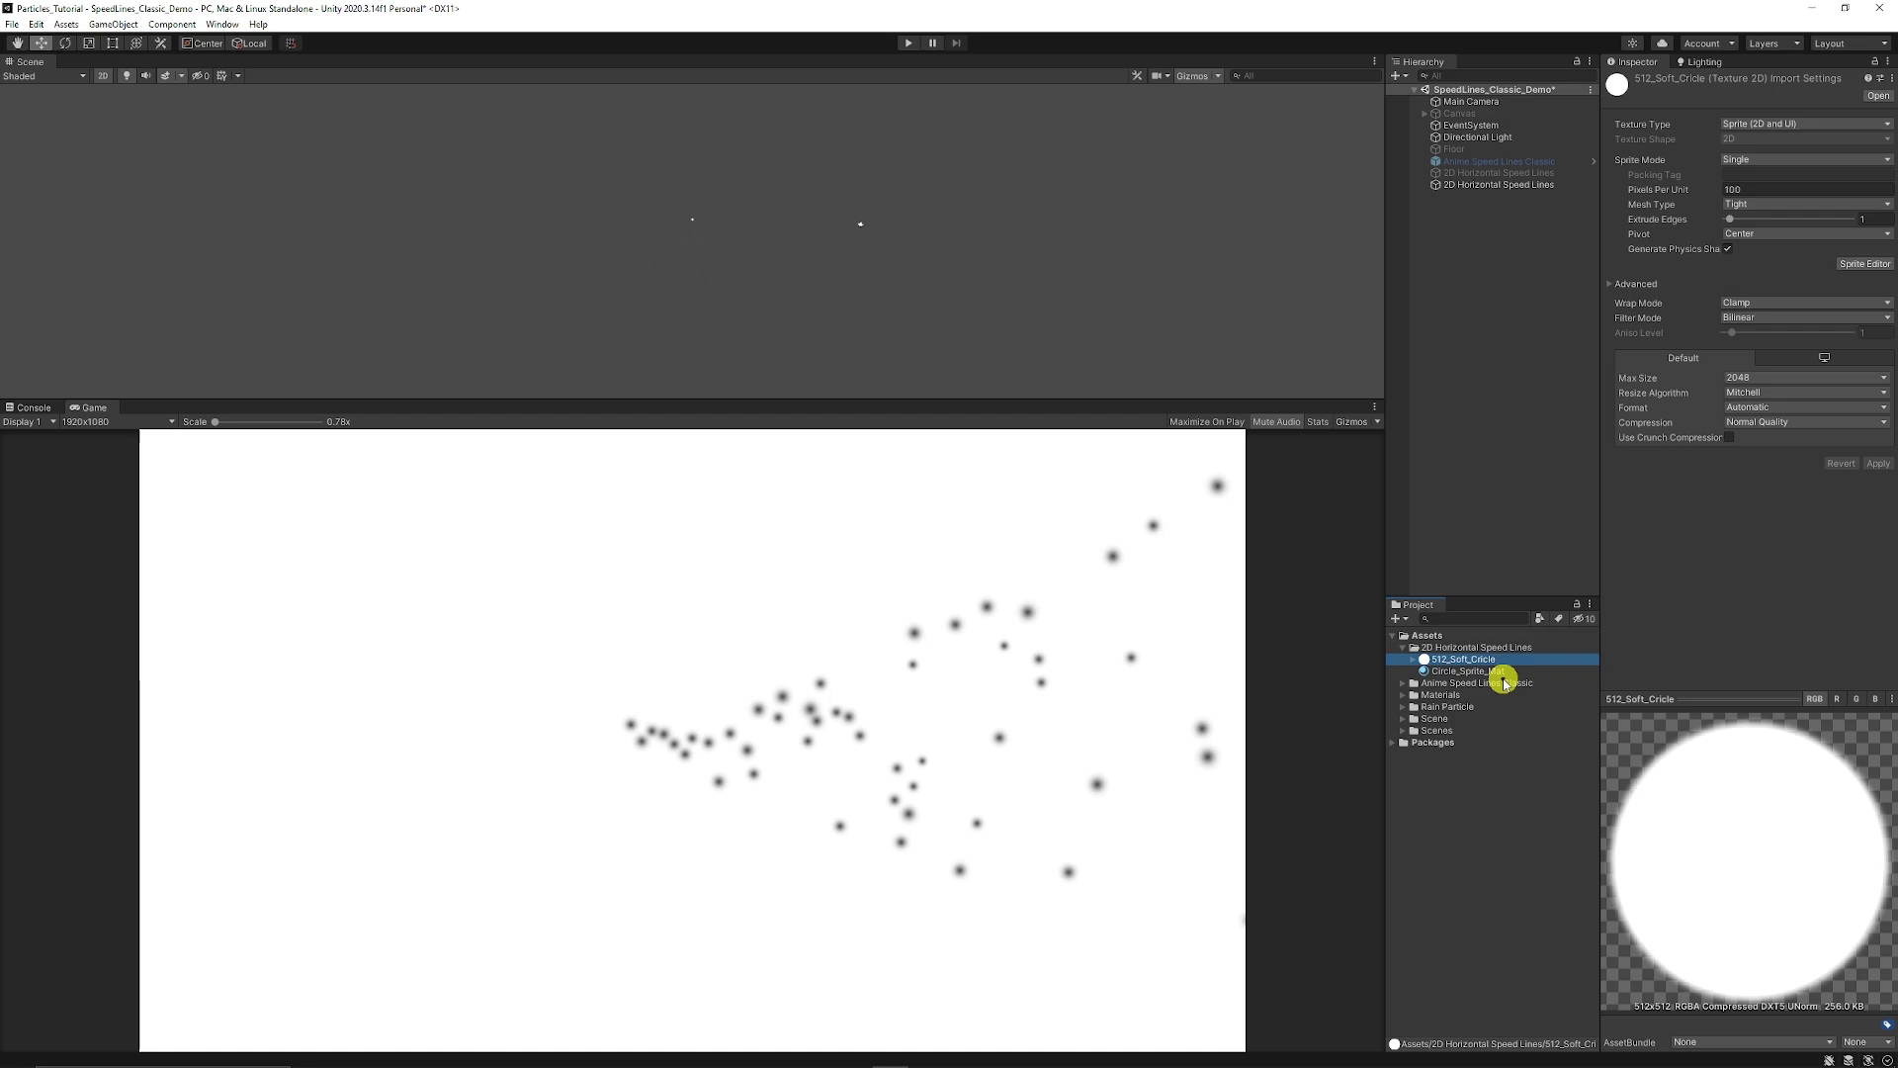
# Browse Circle_Sprite_Mat's Create submenu, then dismiss it to inspect the Fade-mode unlit material.
pyautogui.rightClick(1469, 672)
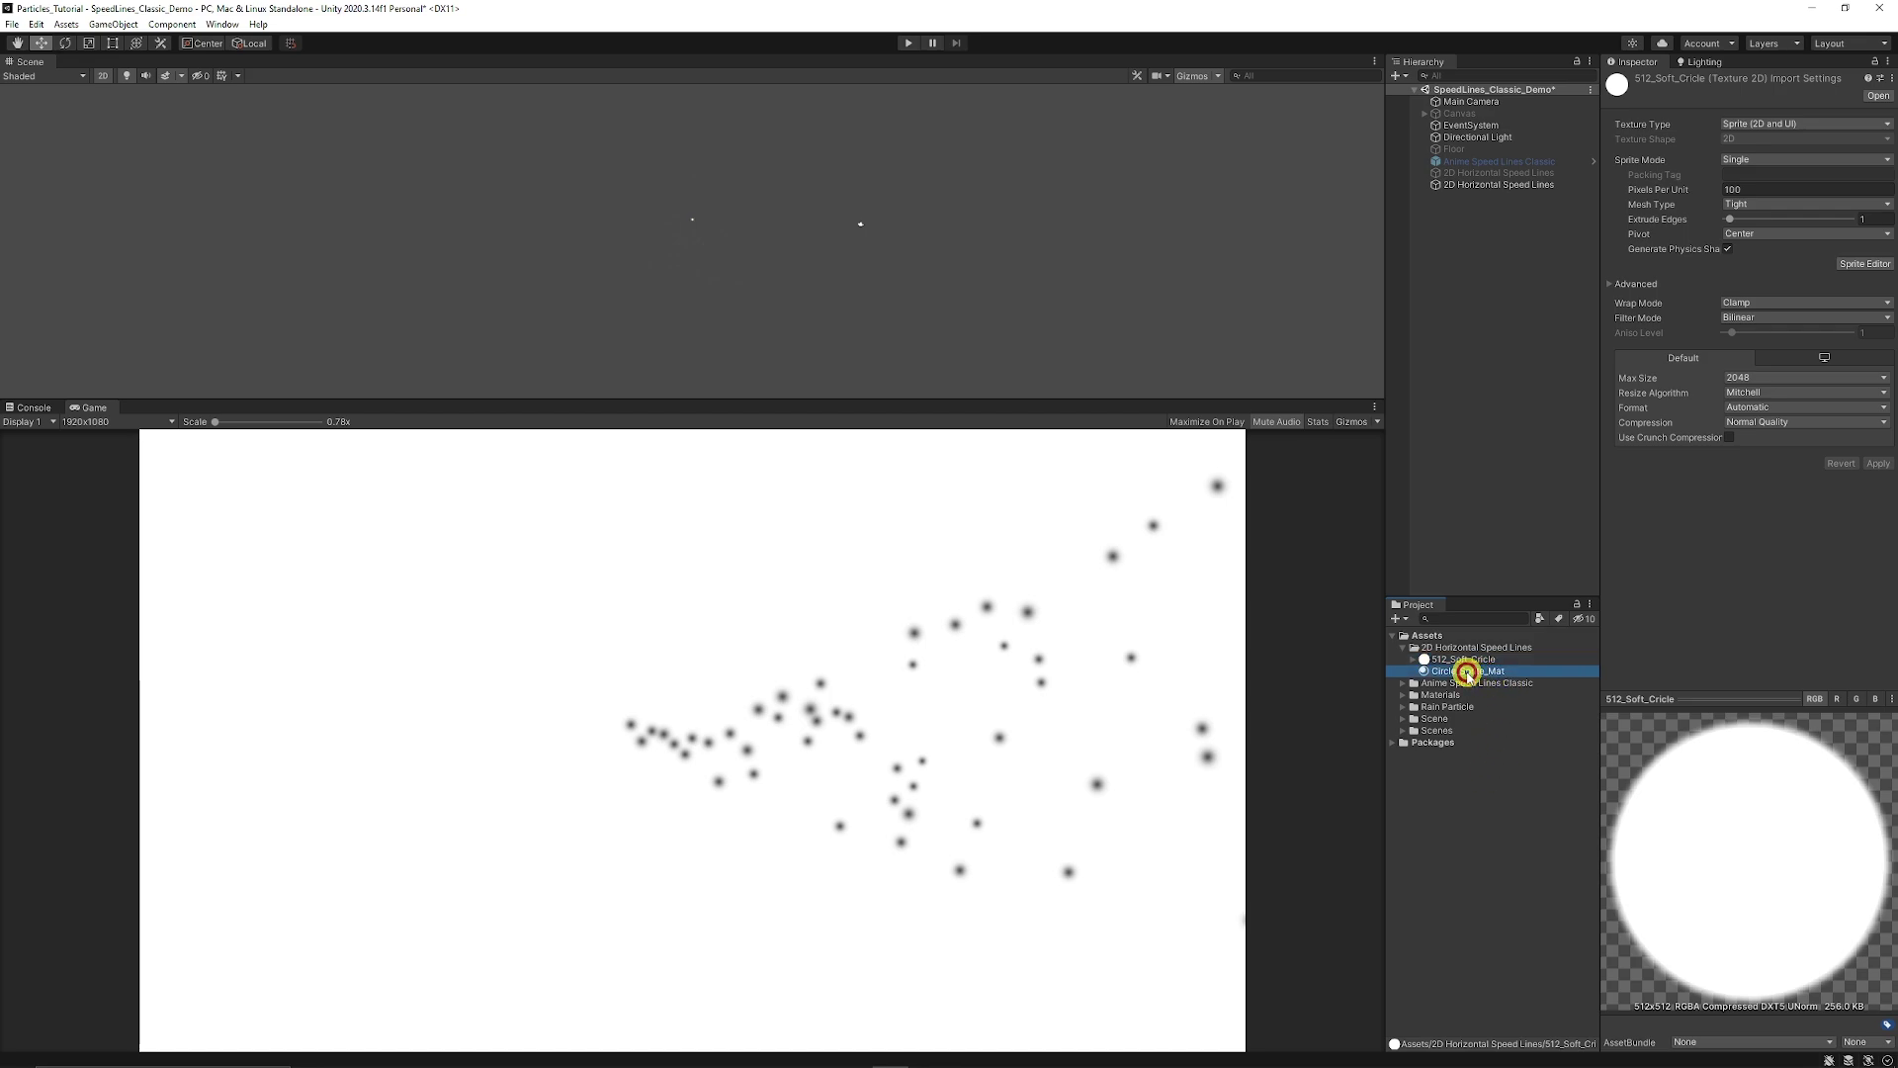
pyautogui.click(1572, 381)
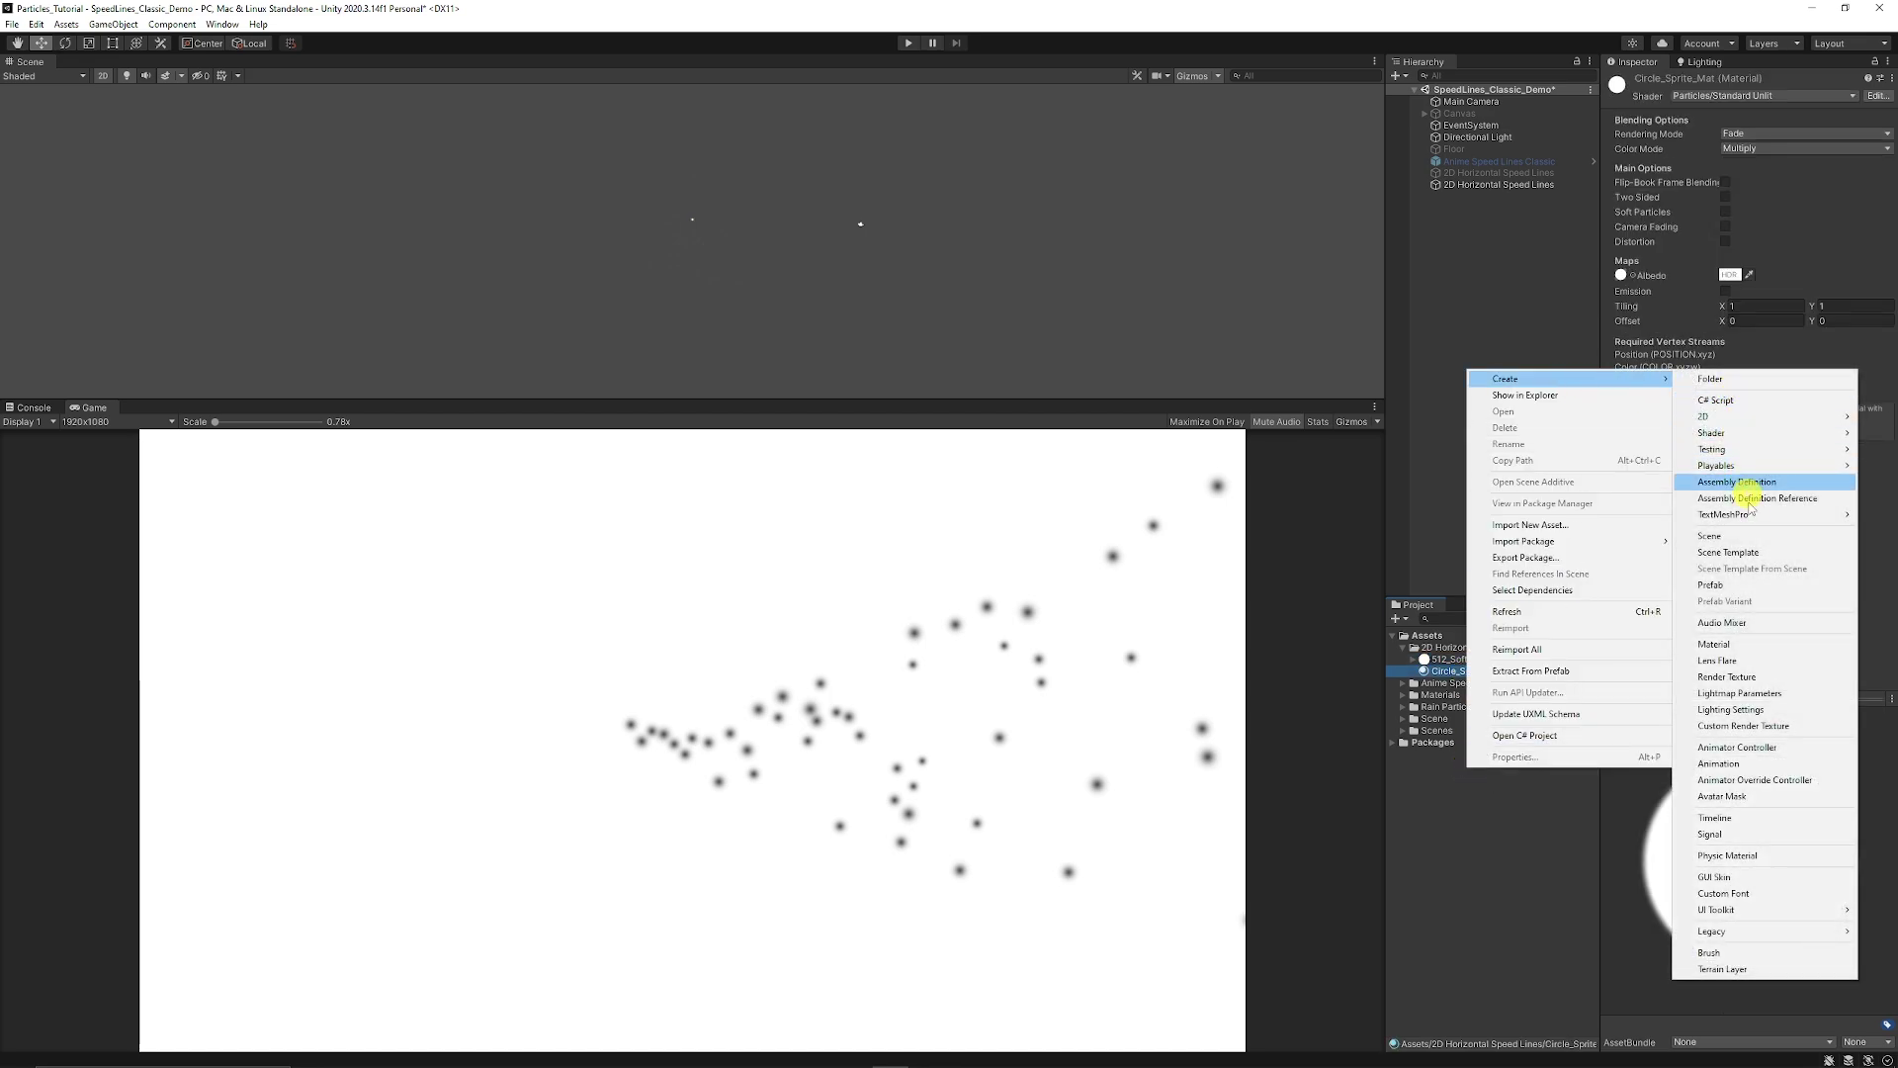
pyautogui.click(1441, 678)
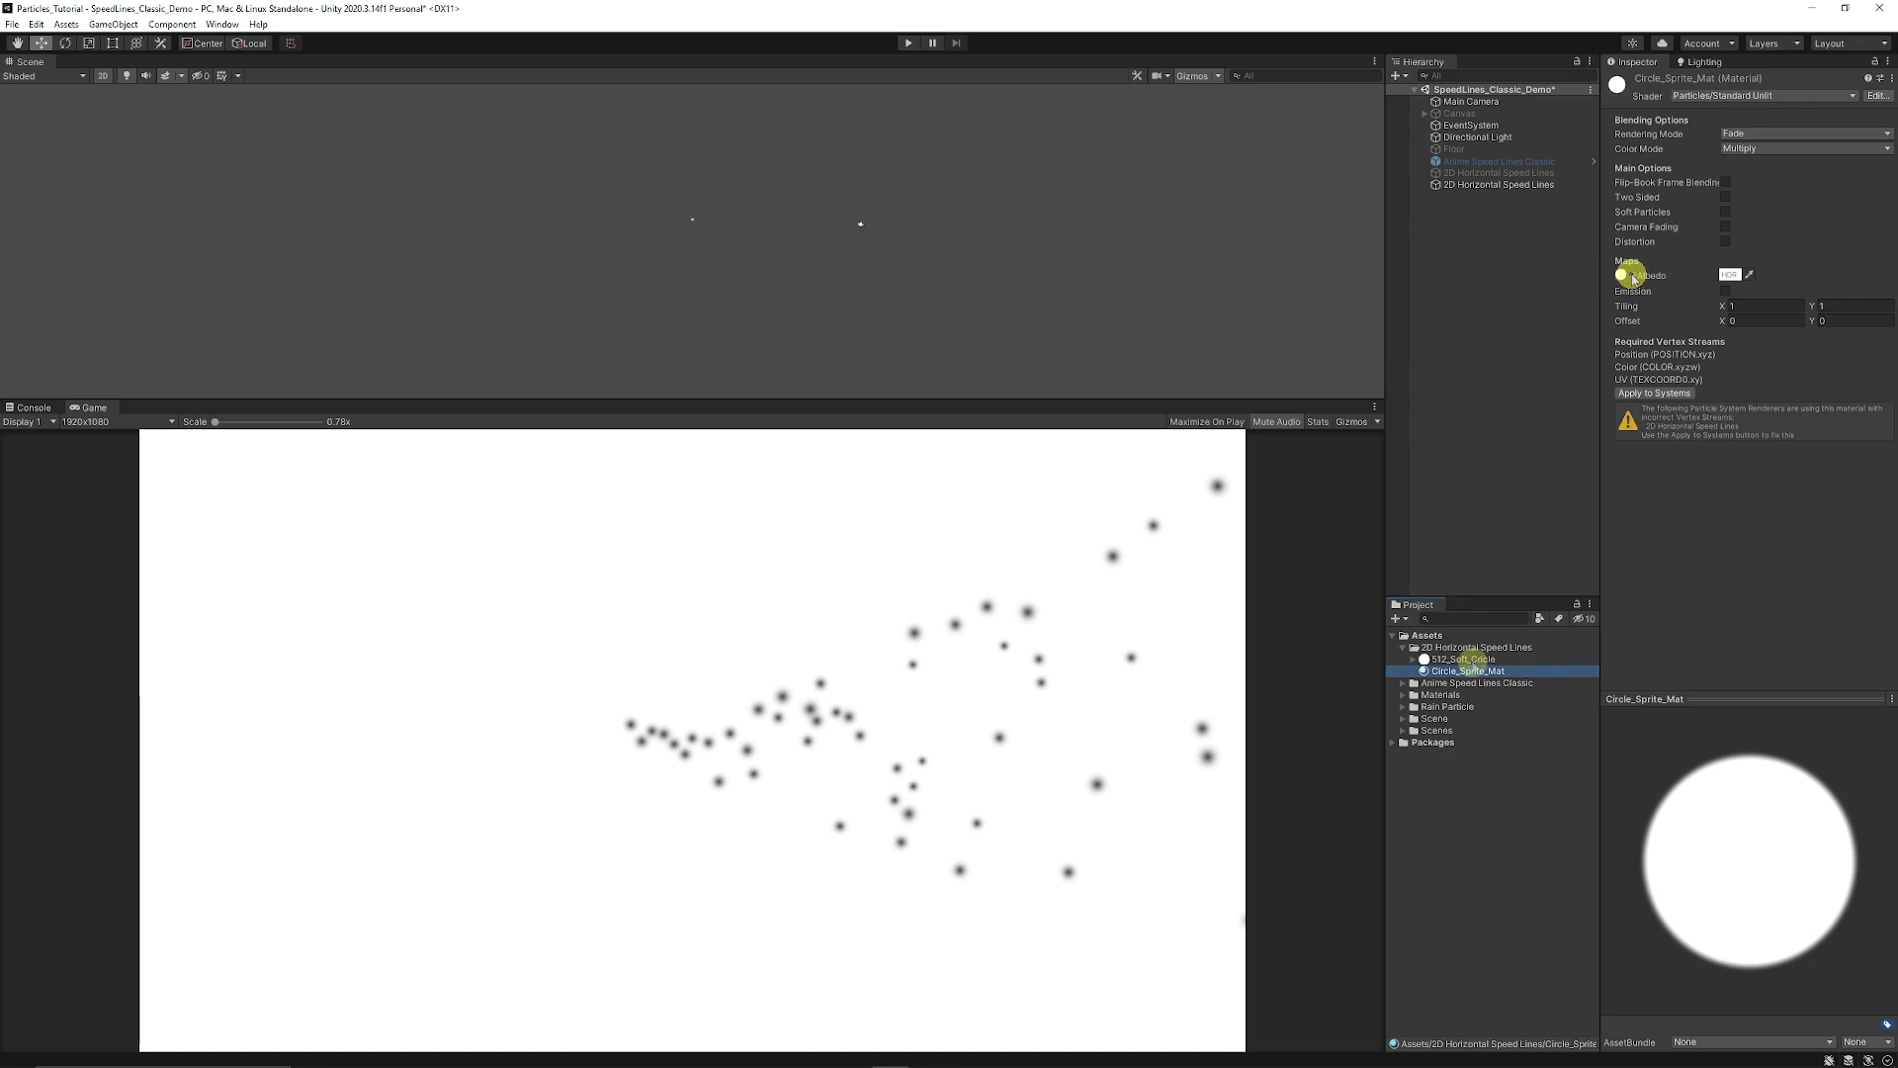
# Assign Circle_Sprite_Mat to 2D Horizontal Speed Lines' Renderer and set Render Mode to Stretched Billboard.
pyautogui.click(1503, 185)
pyautogui.scroll(-10, 1728, 470)
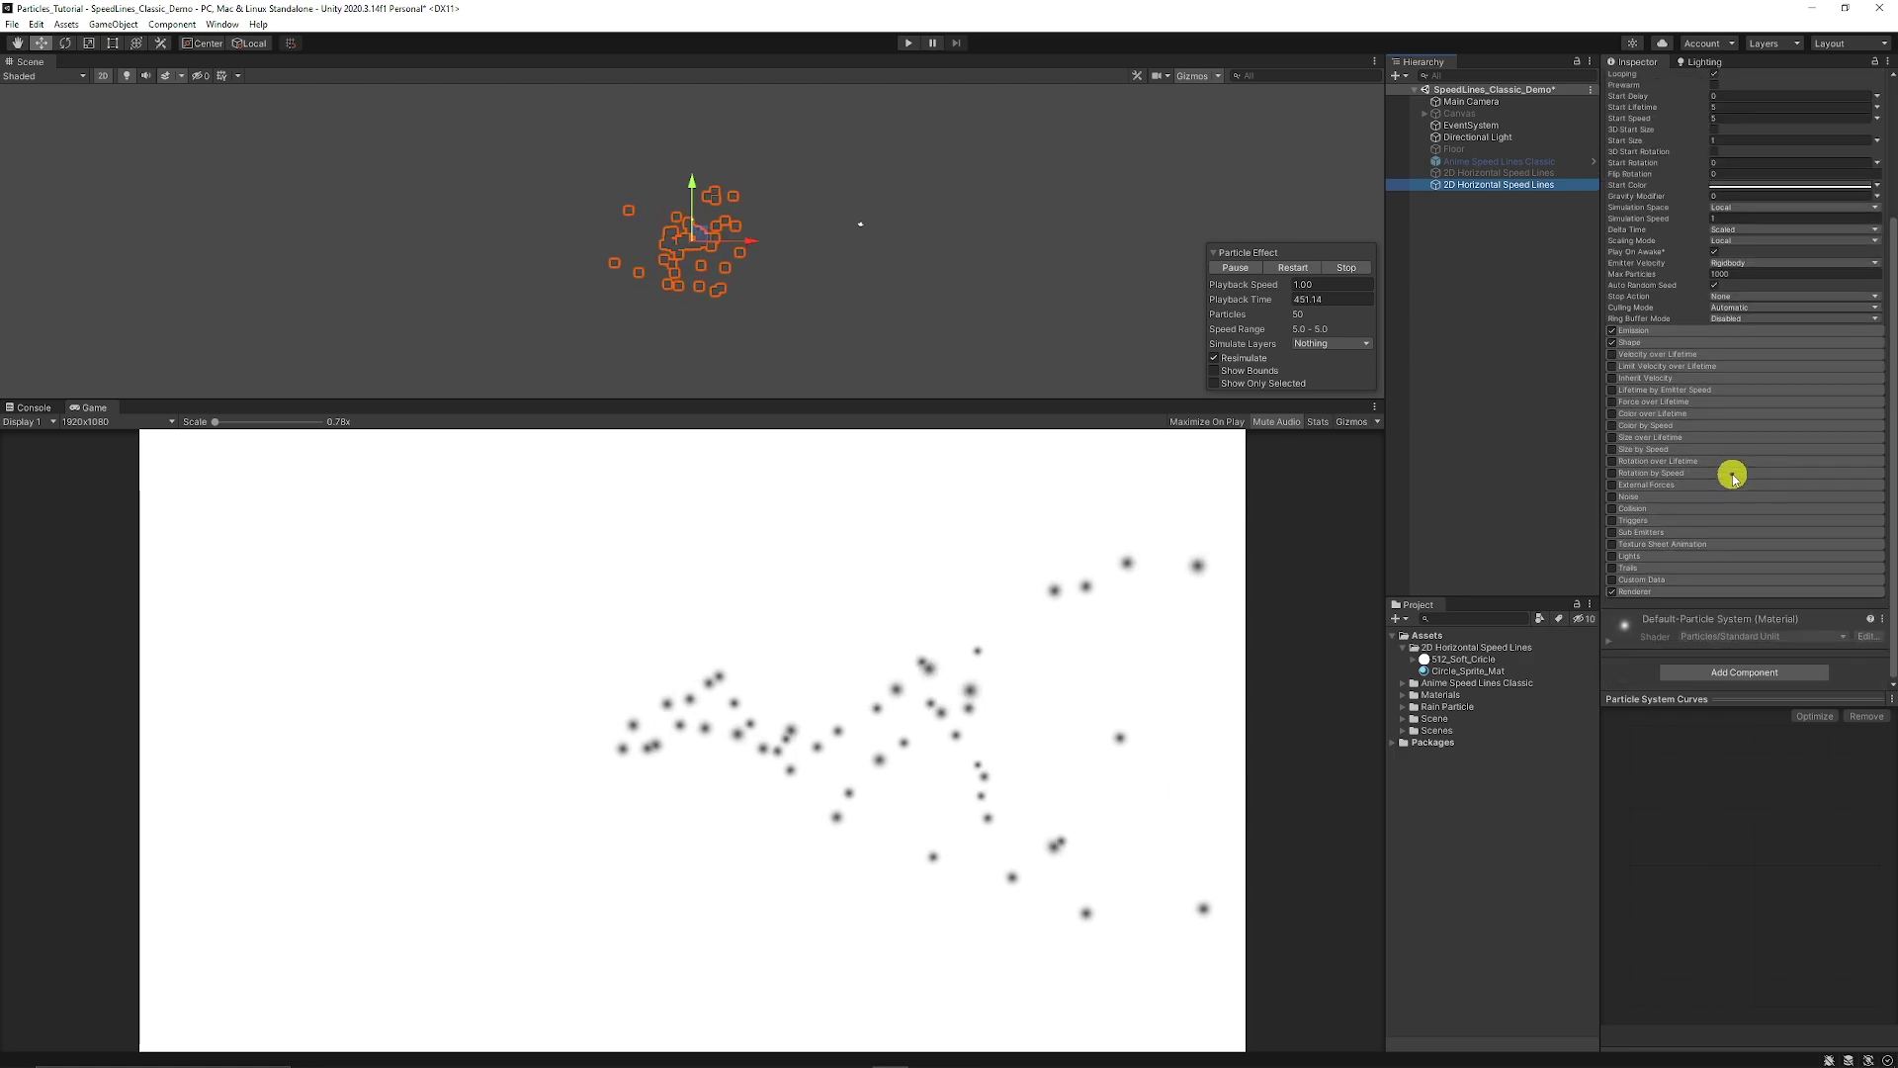
pyautogui.click(1632, 592)
pyautogui.scroll(-5, 1708, 538)
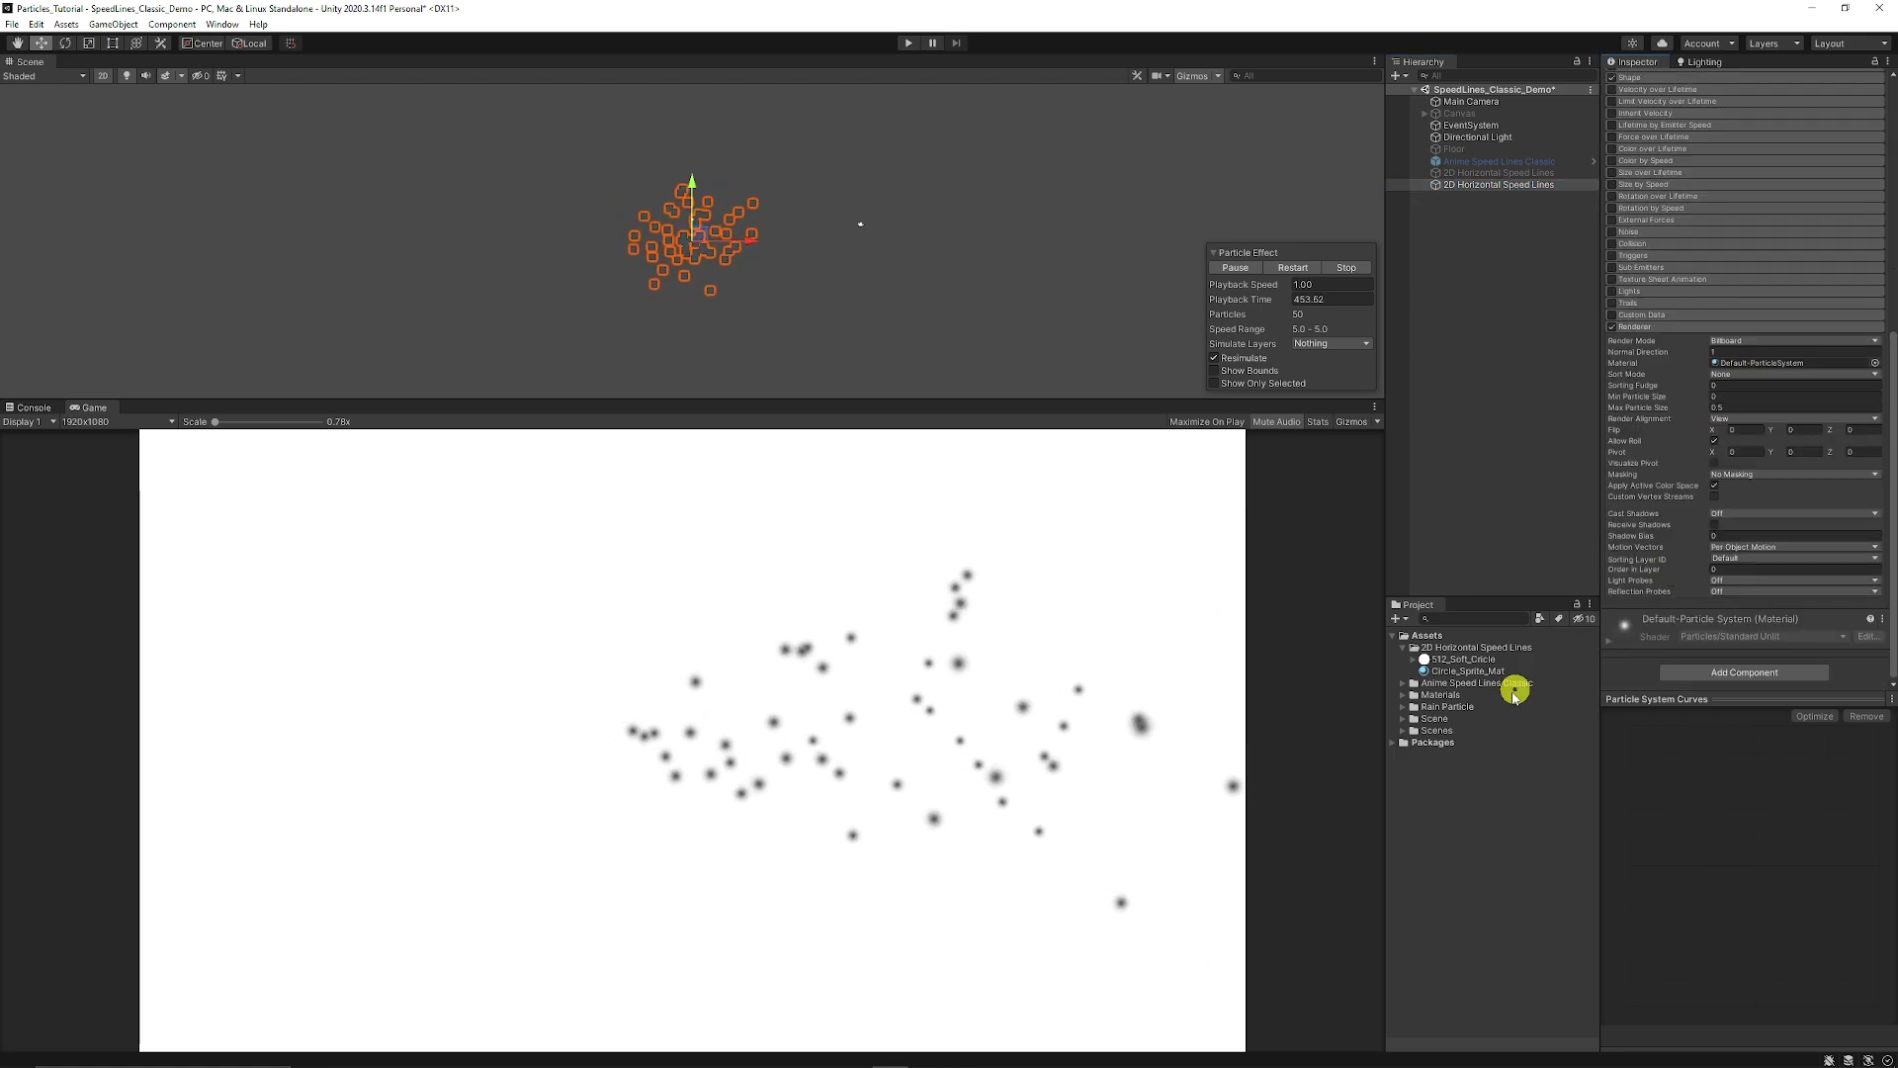
pyautogui.moveTo(1458, 671); pyautogui.dragTo(1755, 370)
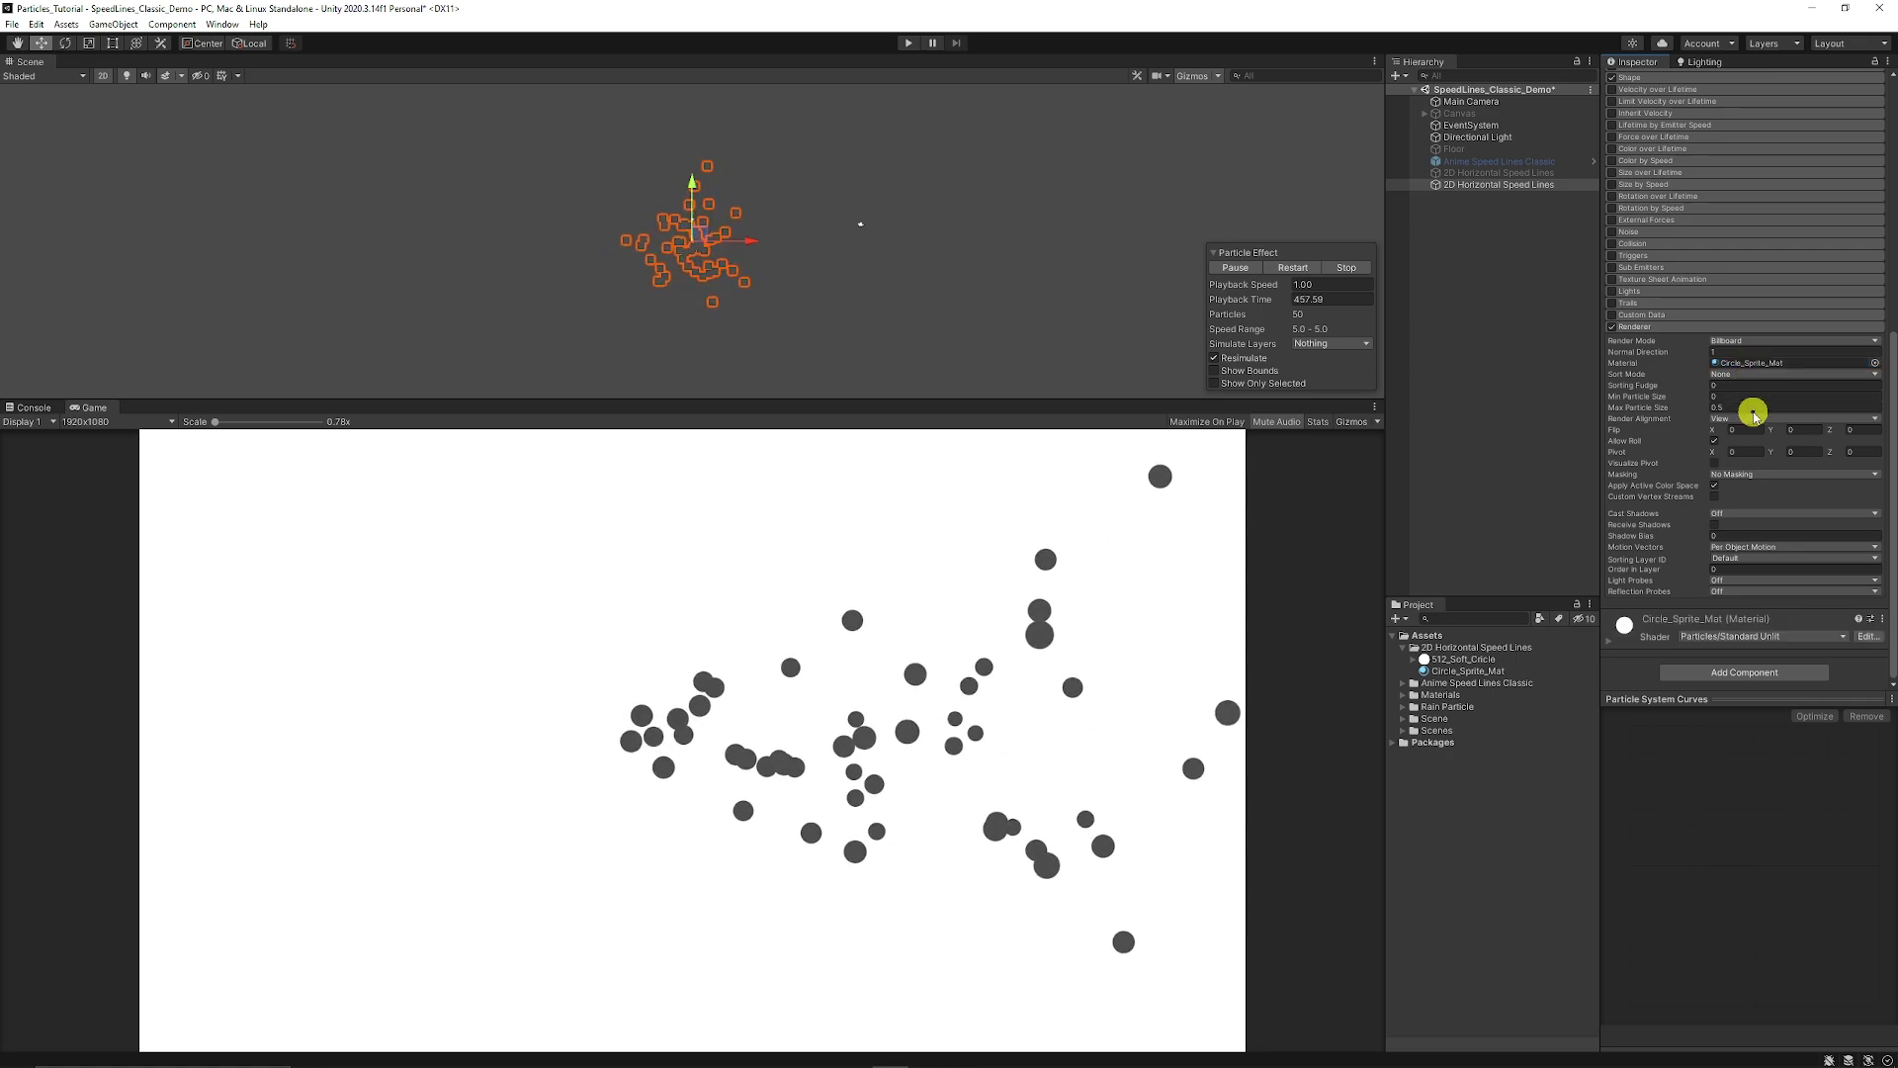
pyautogui.click(1742, 341)
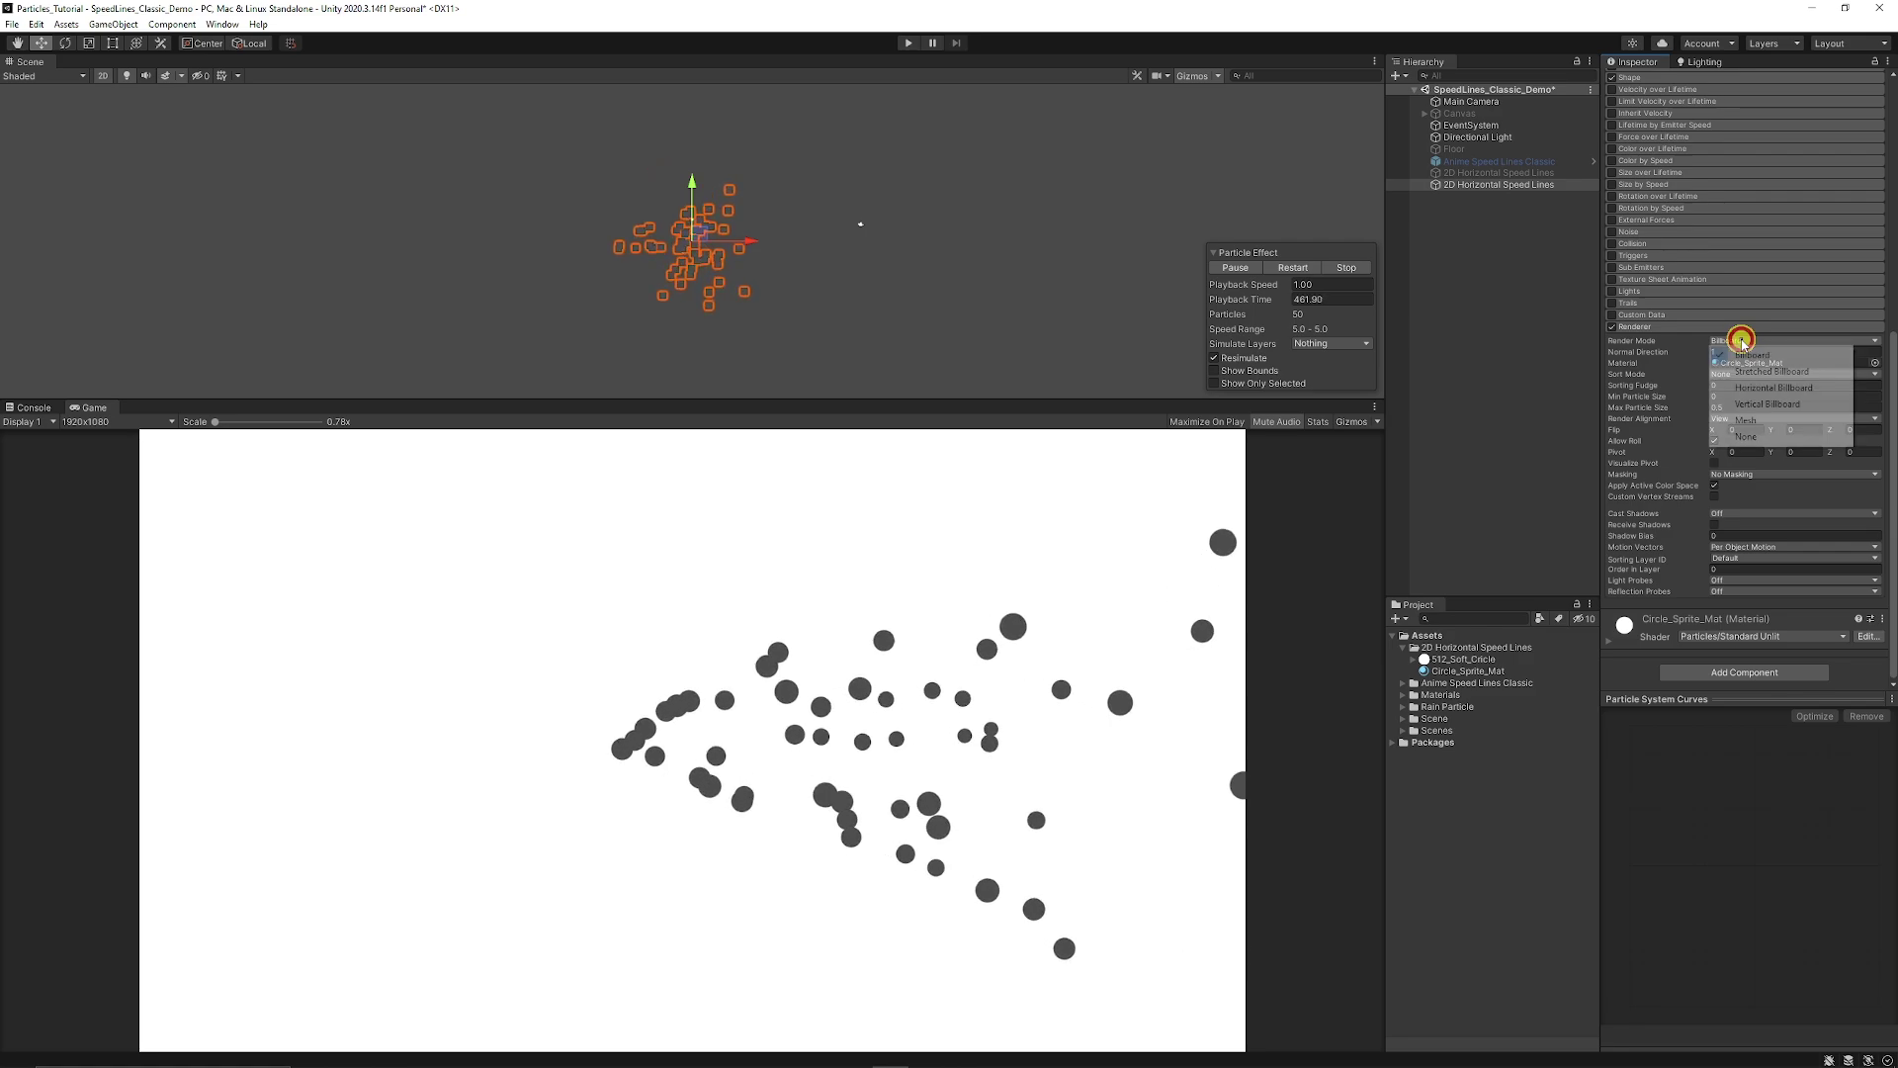
pyautogui.click(1785, 371)
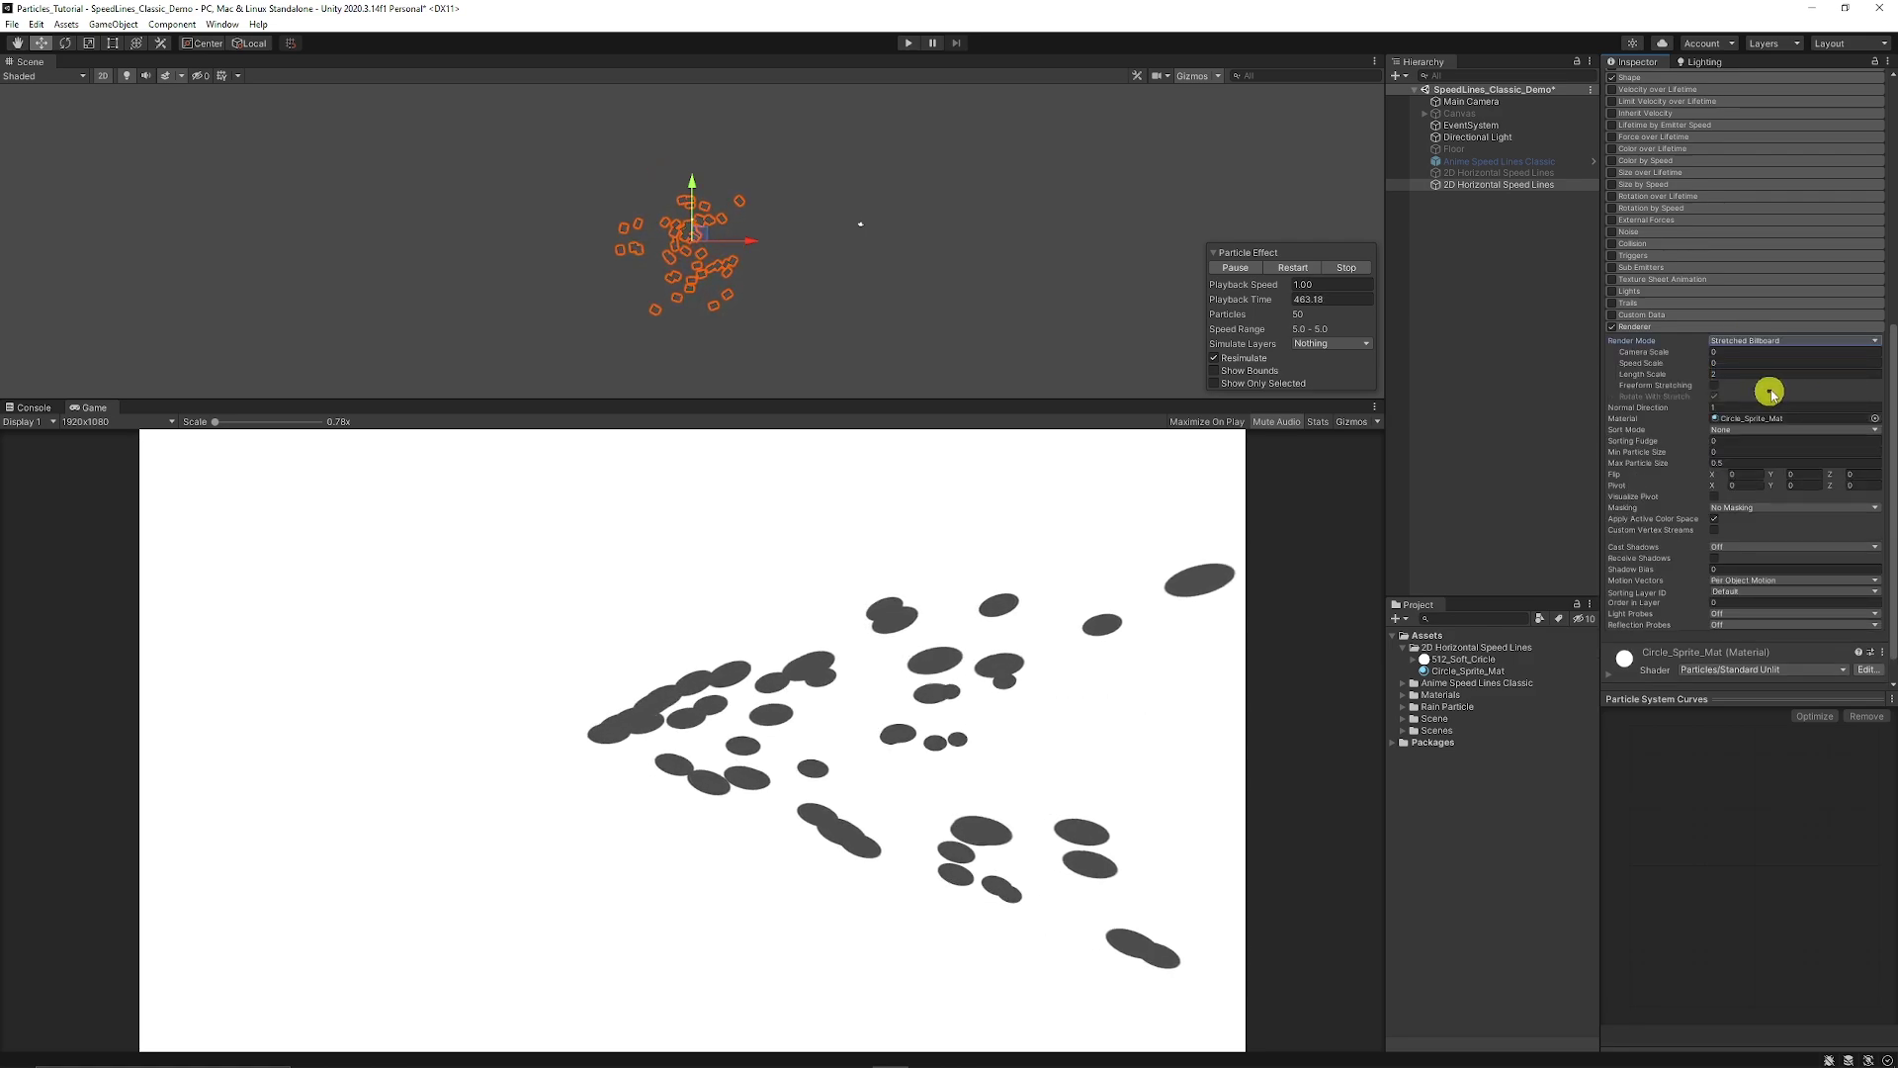
# Enable 3D Start Size with edited per-axis values and lower the start colour's alpha.
pyautogui.click(1684, 326)
pyautogui.scroll(3, 1681, 330)
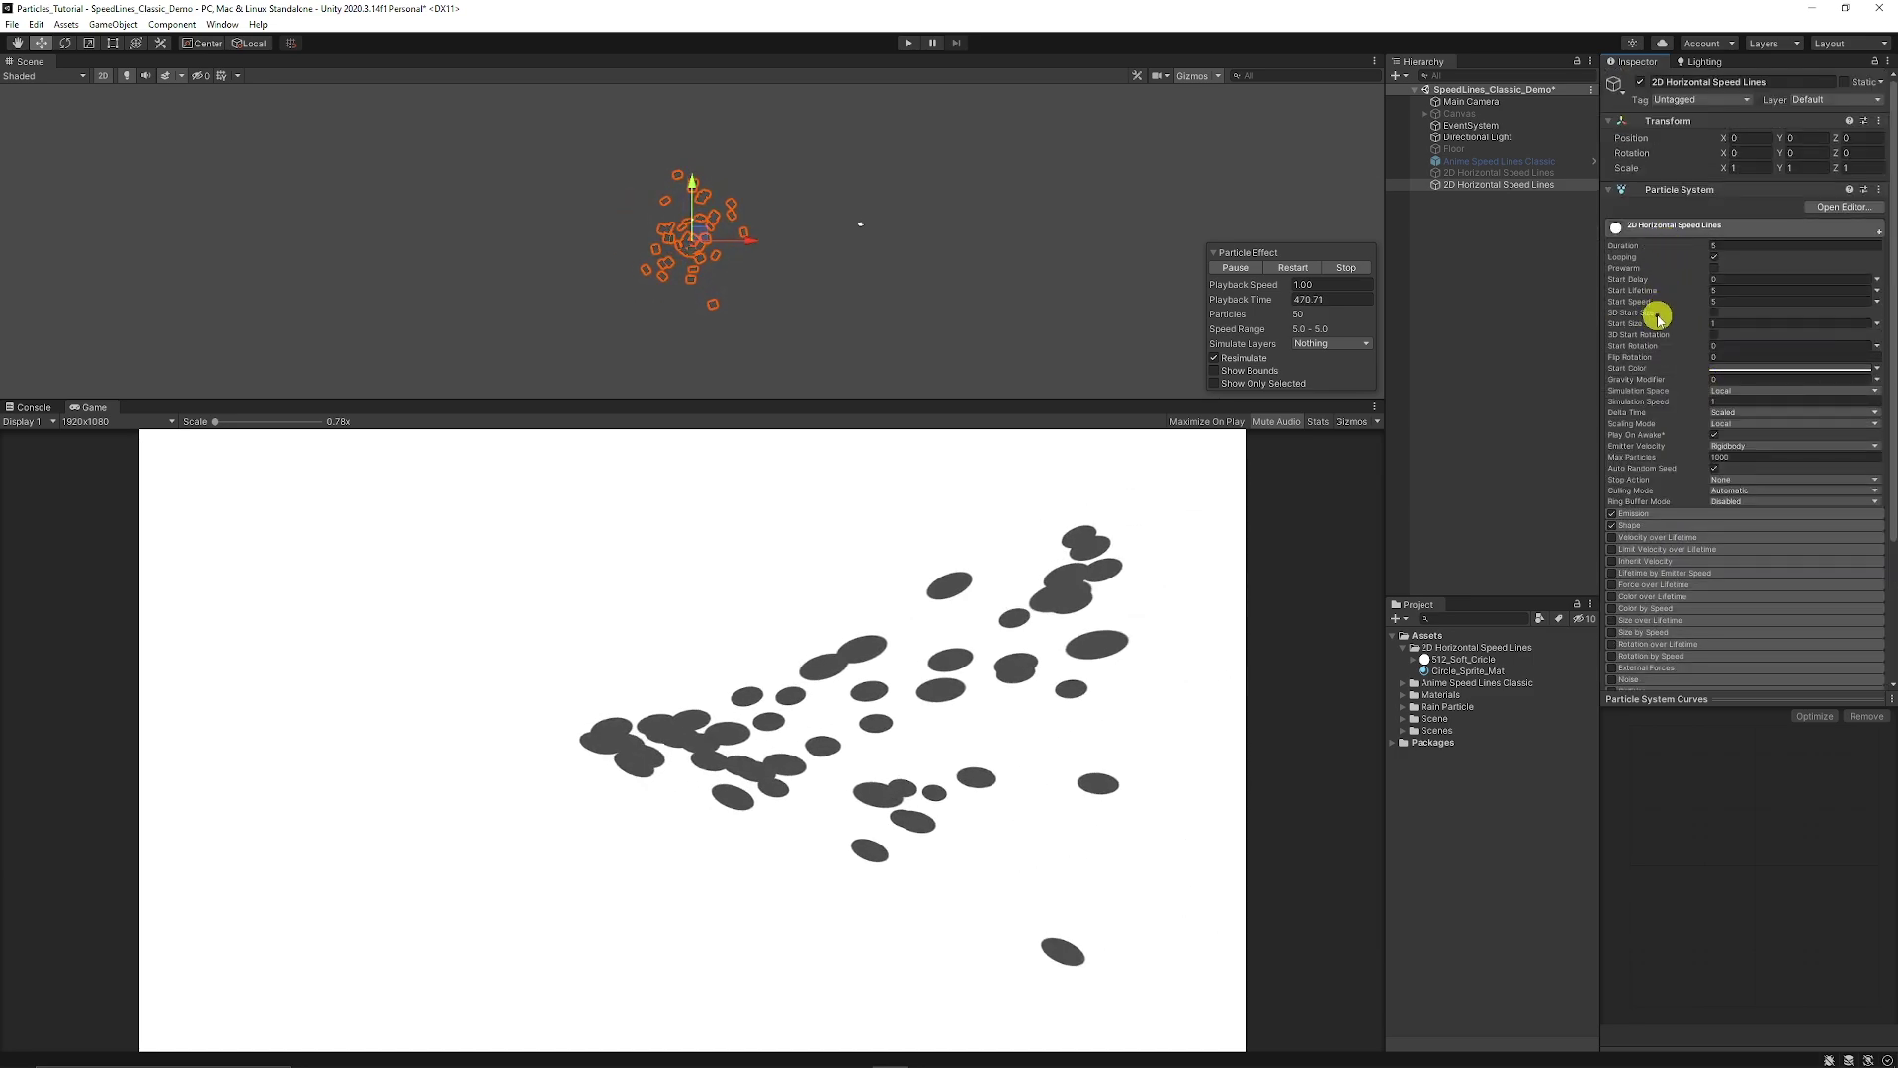
pyautogui.click(1714, 313)
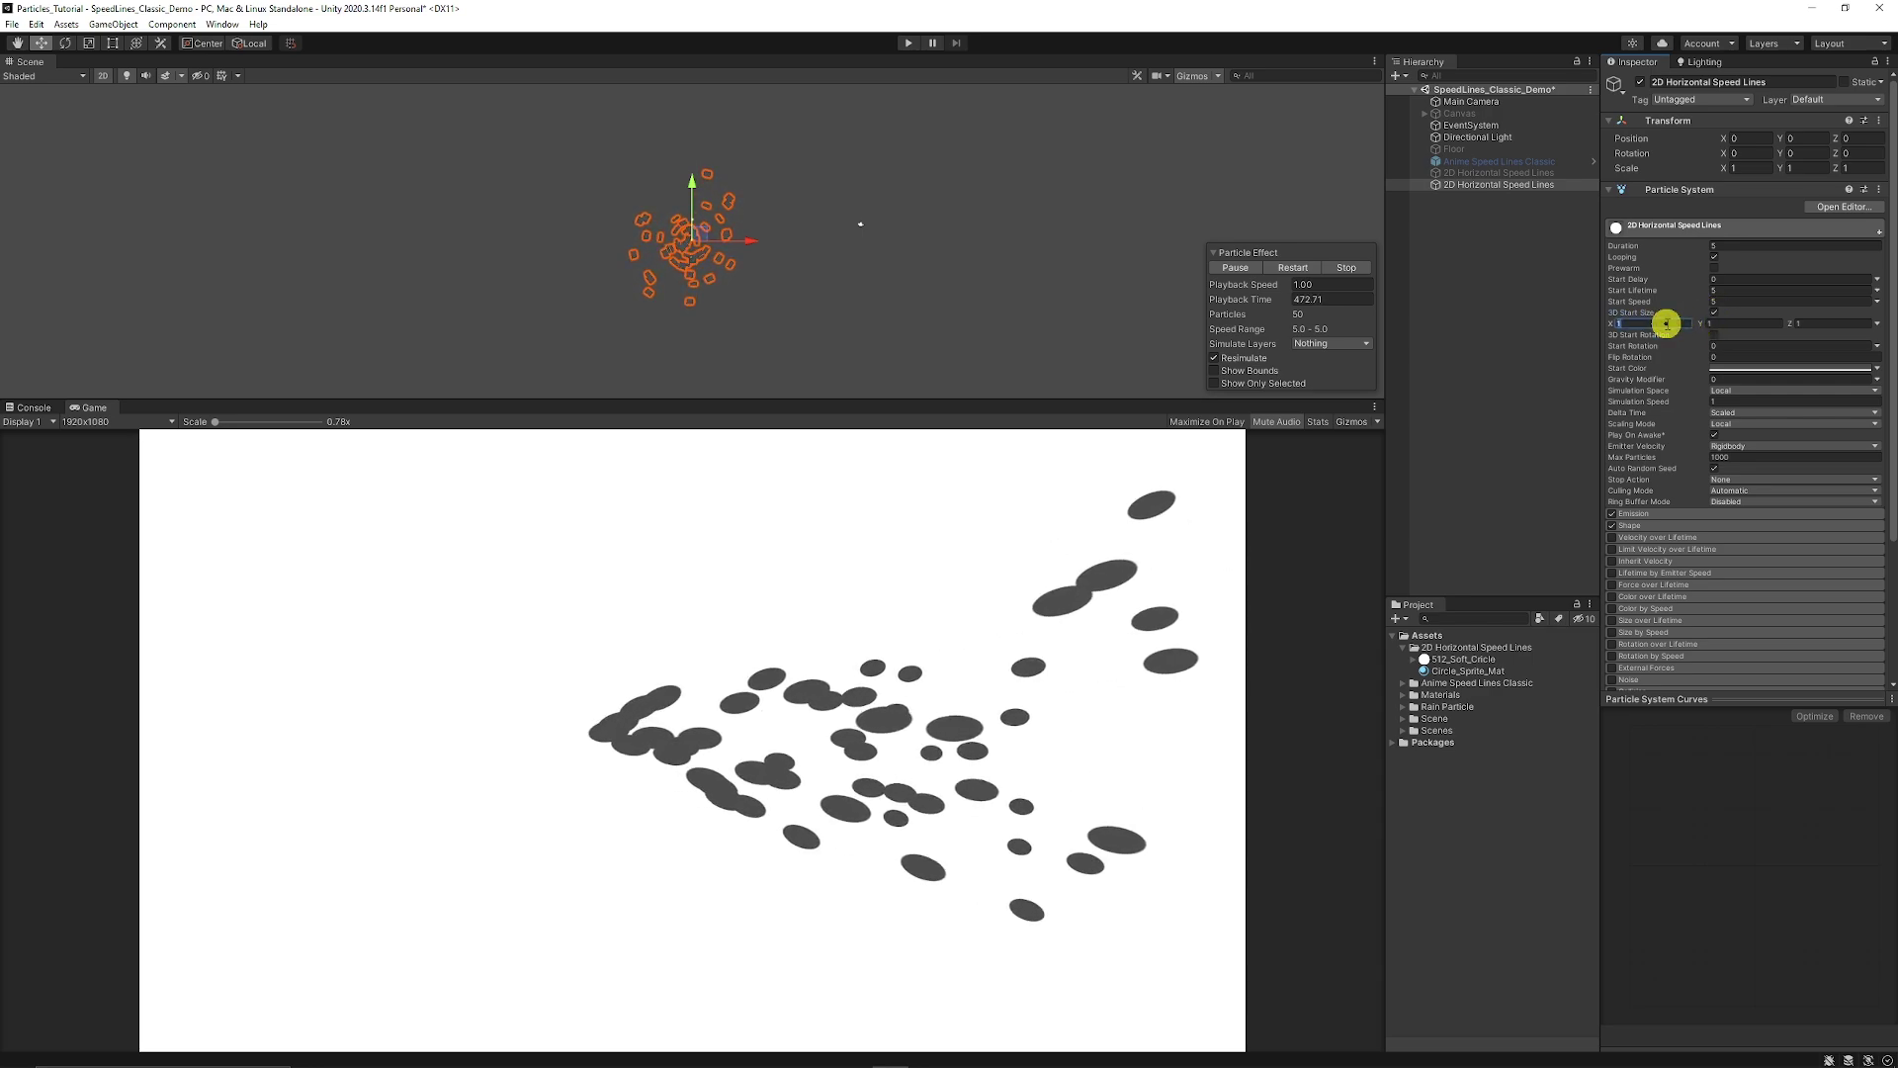
pyautogui.write('0.05')
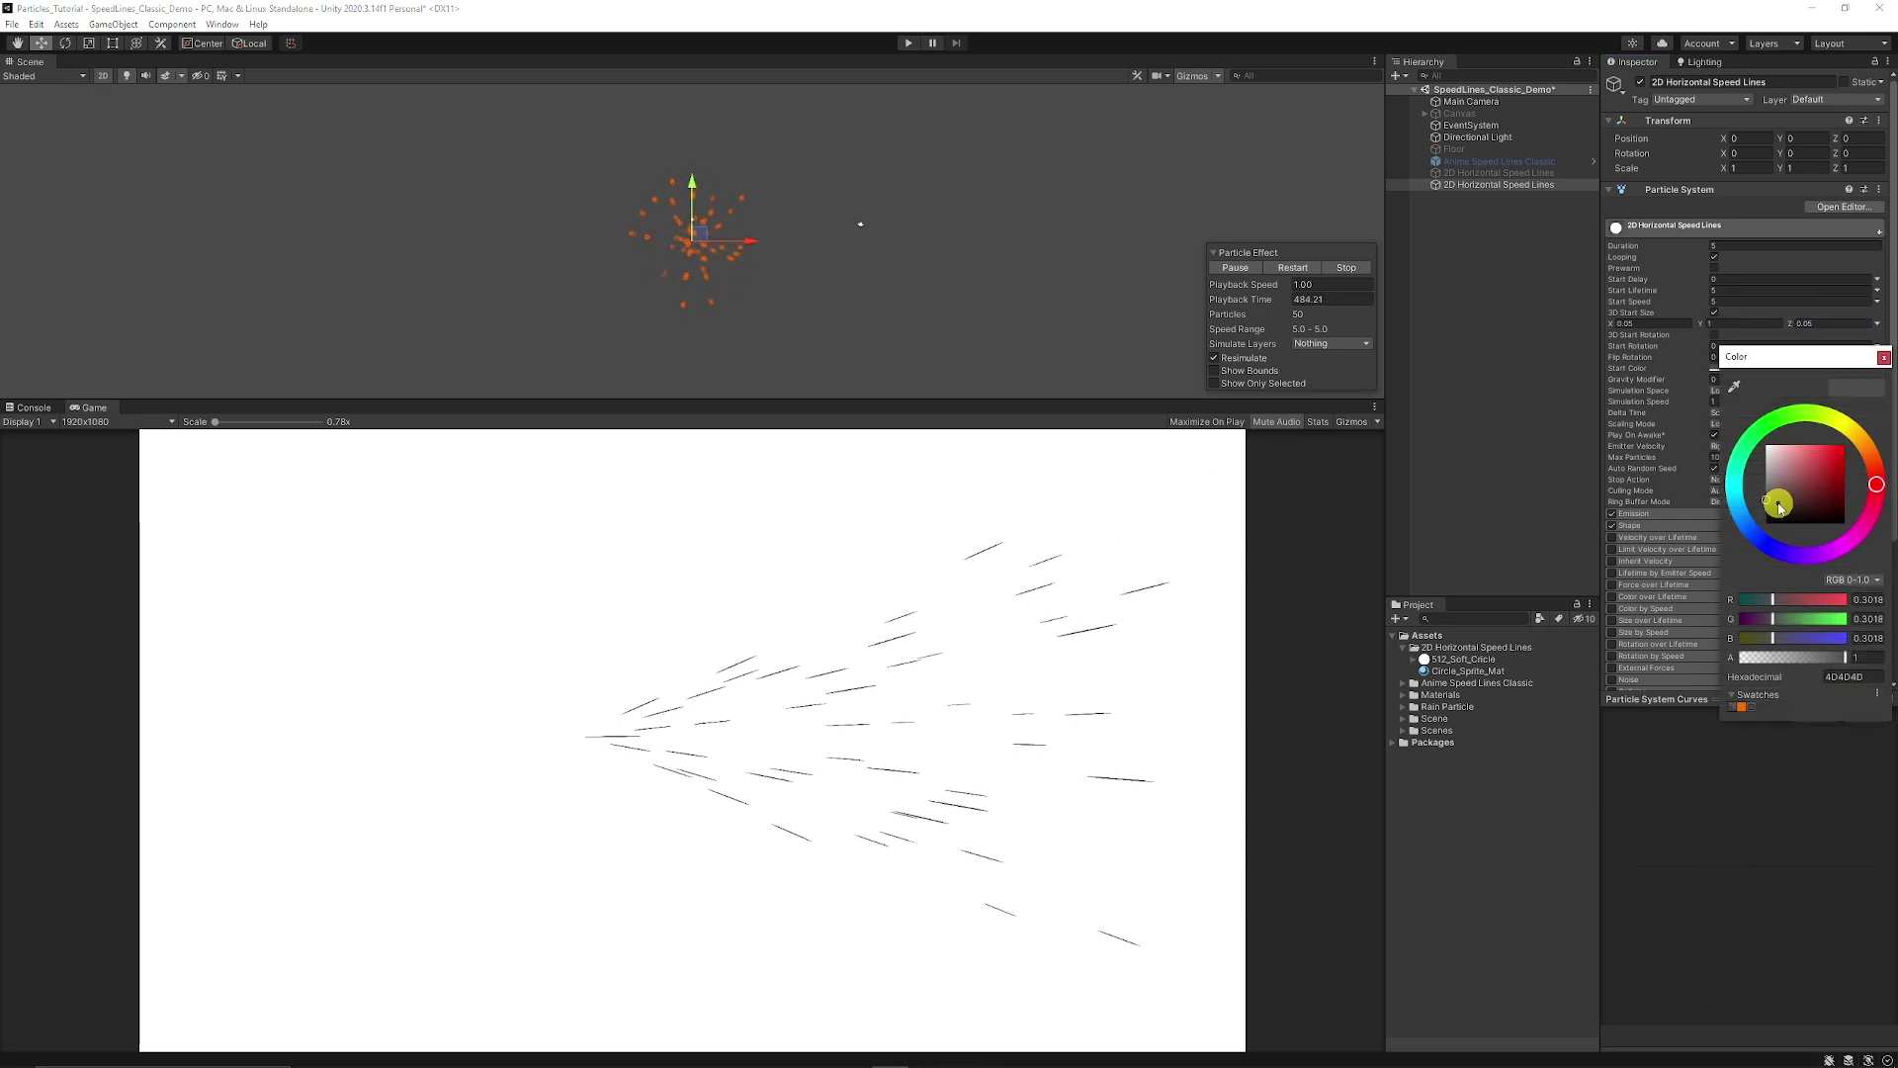
pyautogui.moveTo(1836, 657); pyautogui.dragTo(1815, 662)
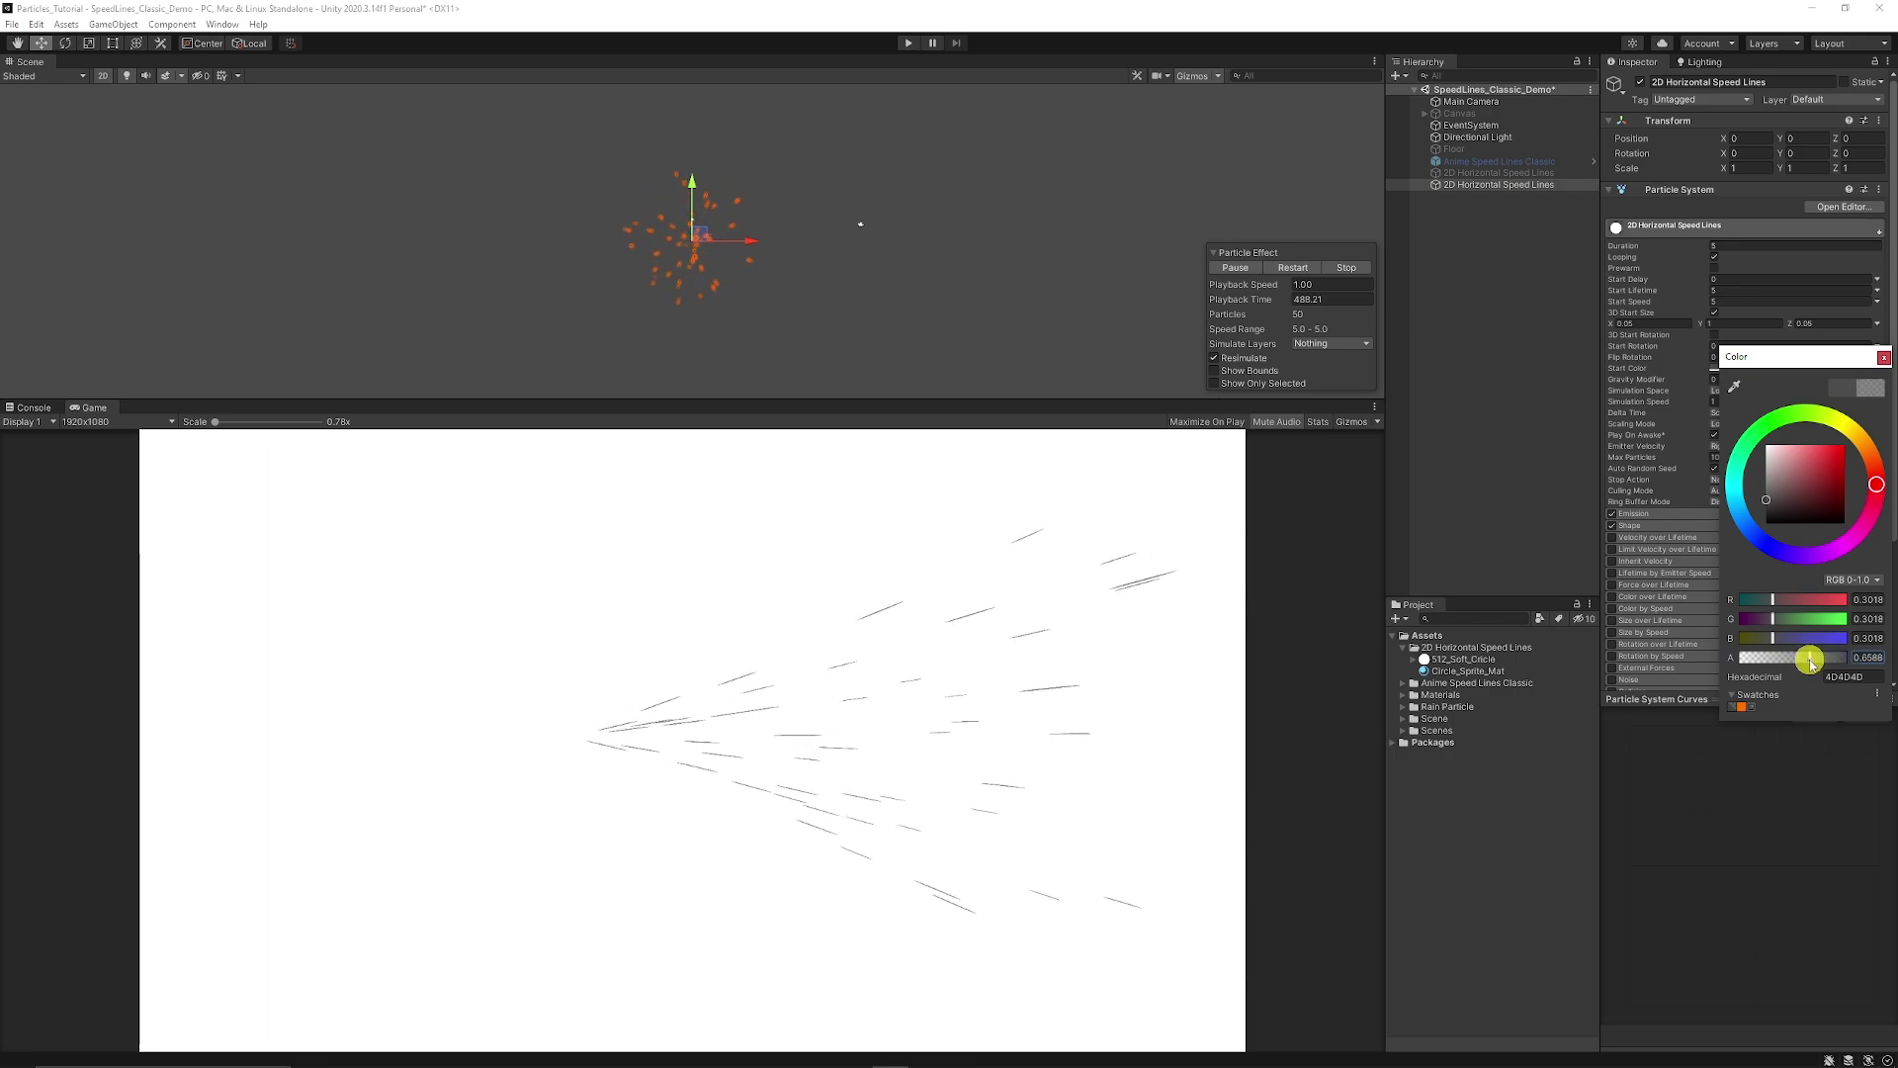
pyautogui.click(1885, 357)
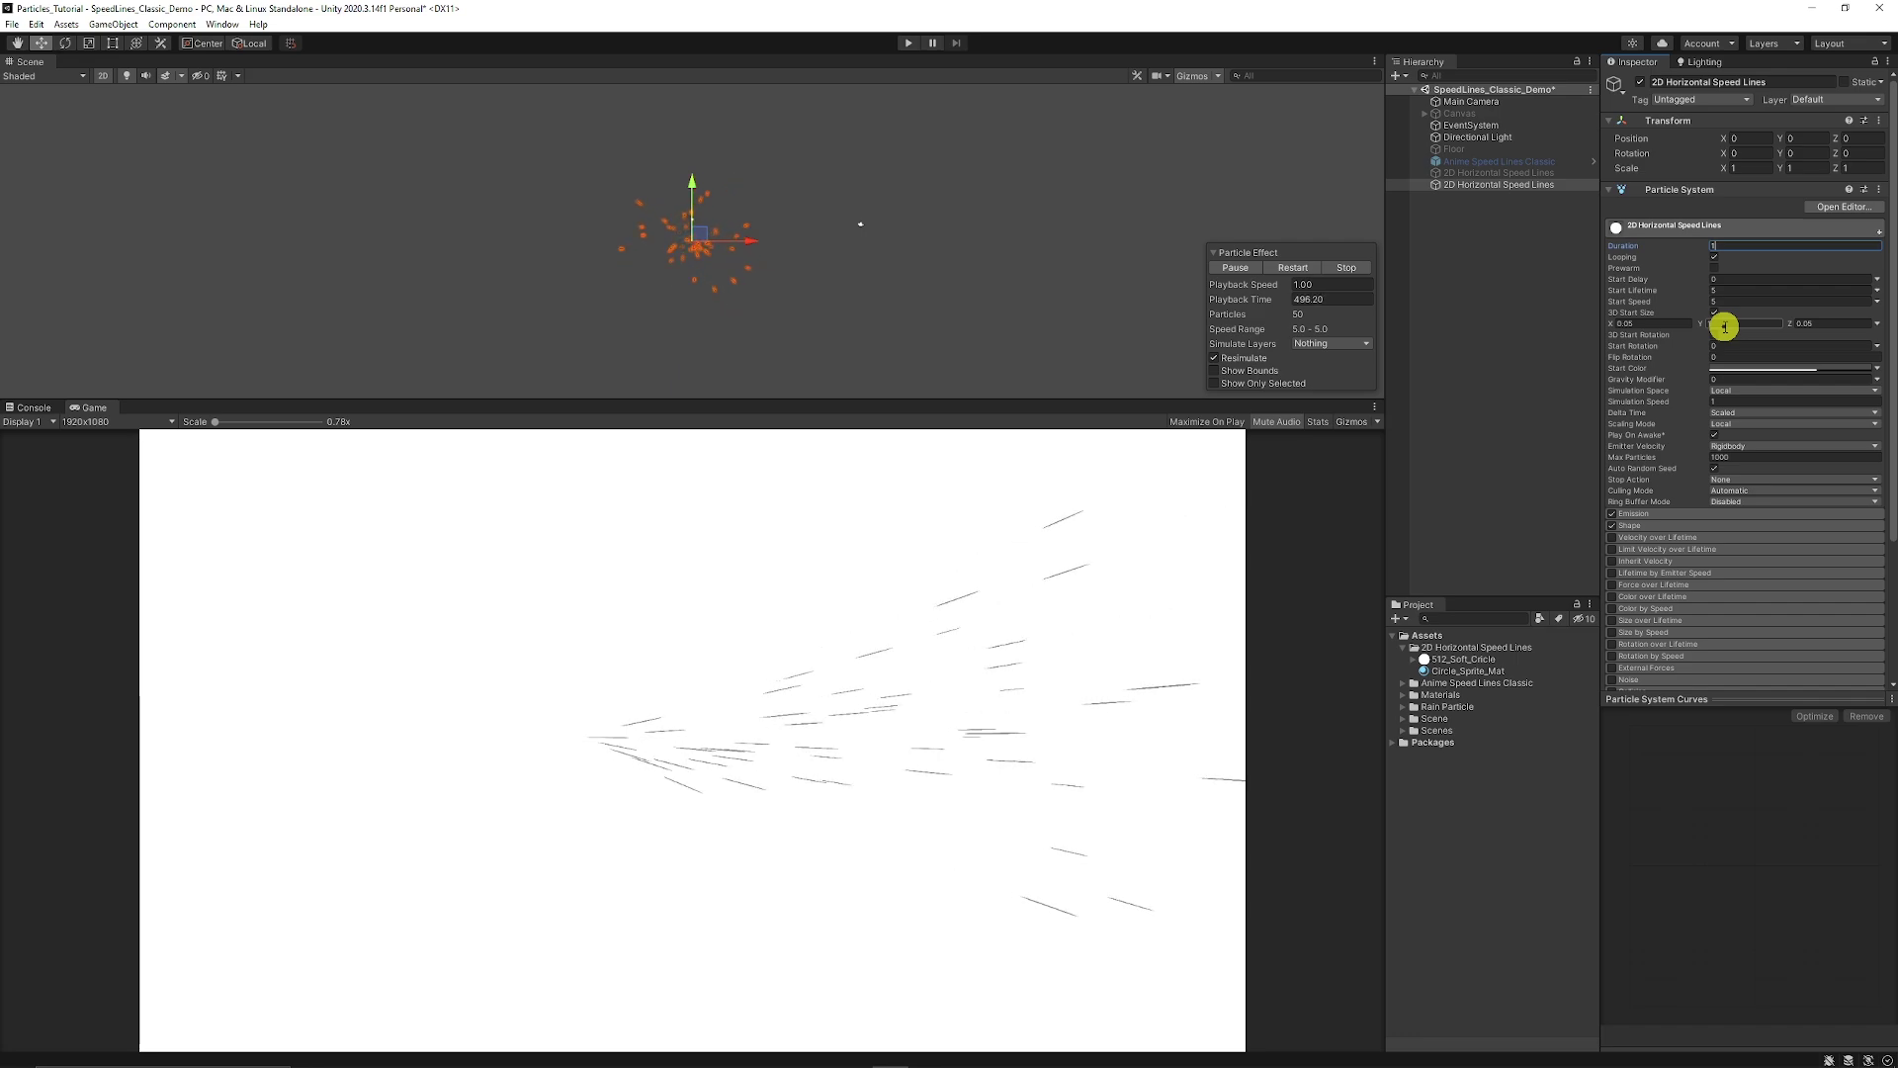
# Collapse the main module and expand Emission to raise the rate toward about 500 streaks.
pyautogui.click(1681, 225)
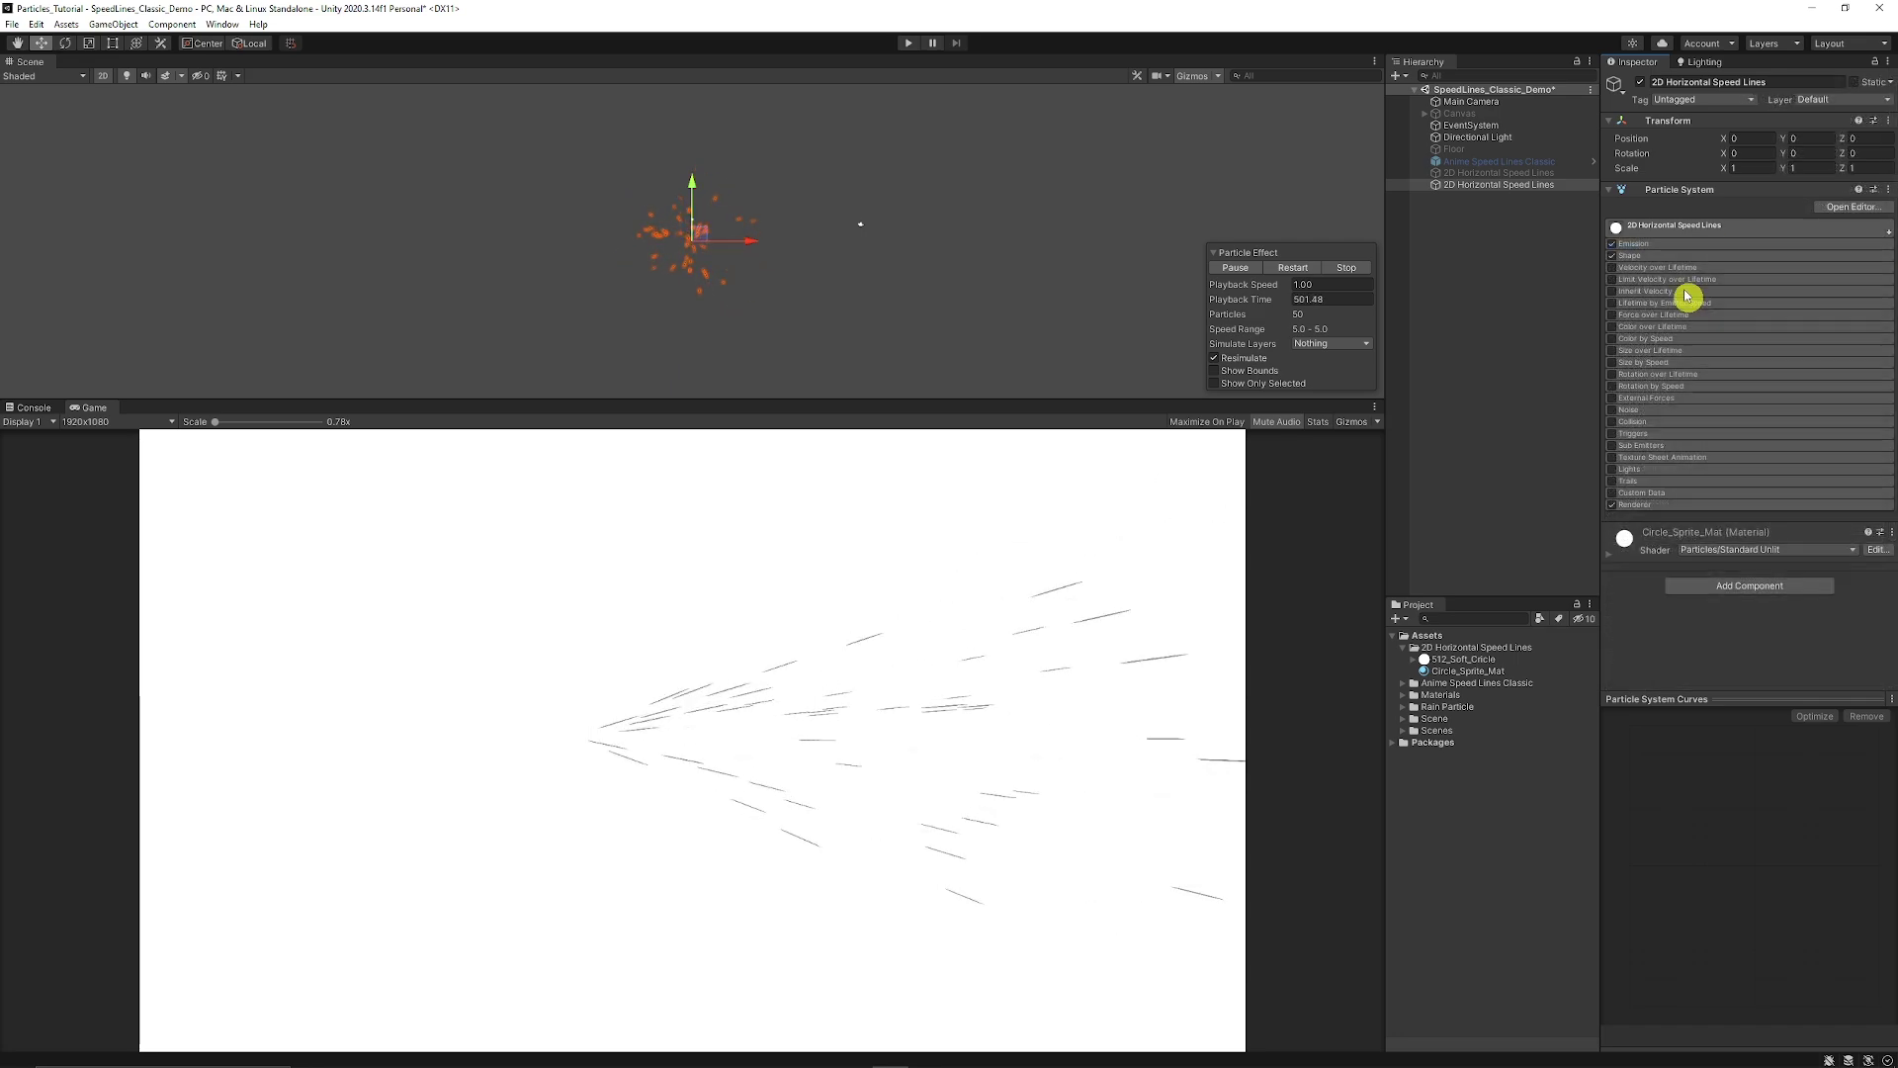
pyautogui.click(1652, 244)
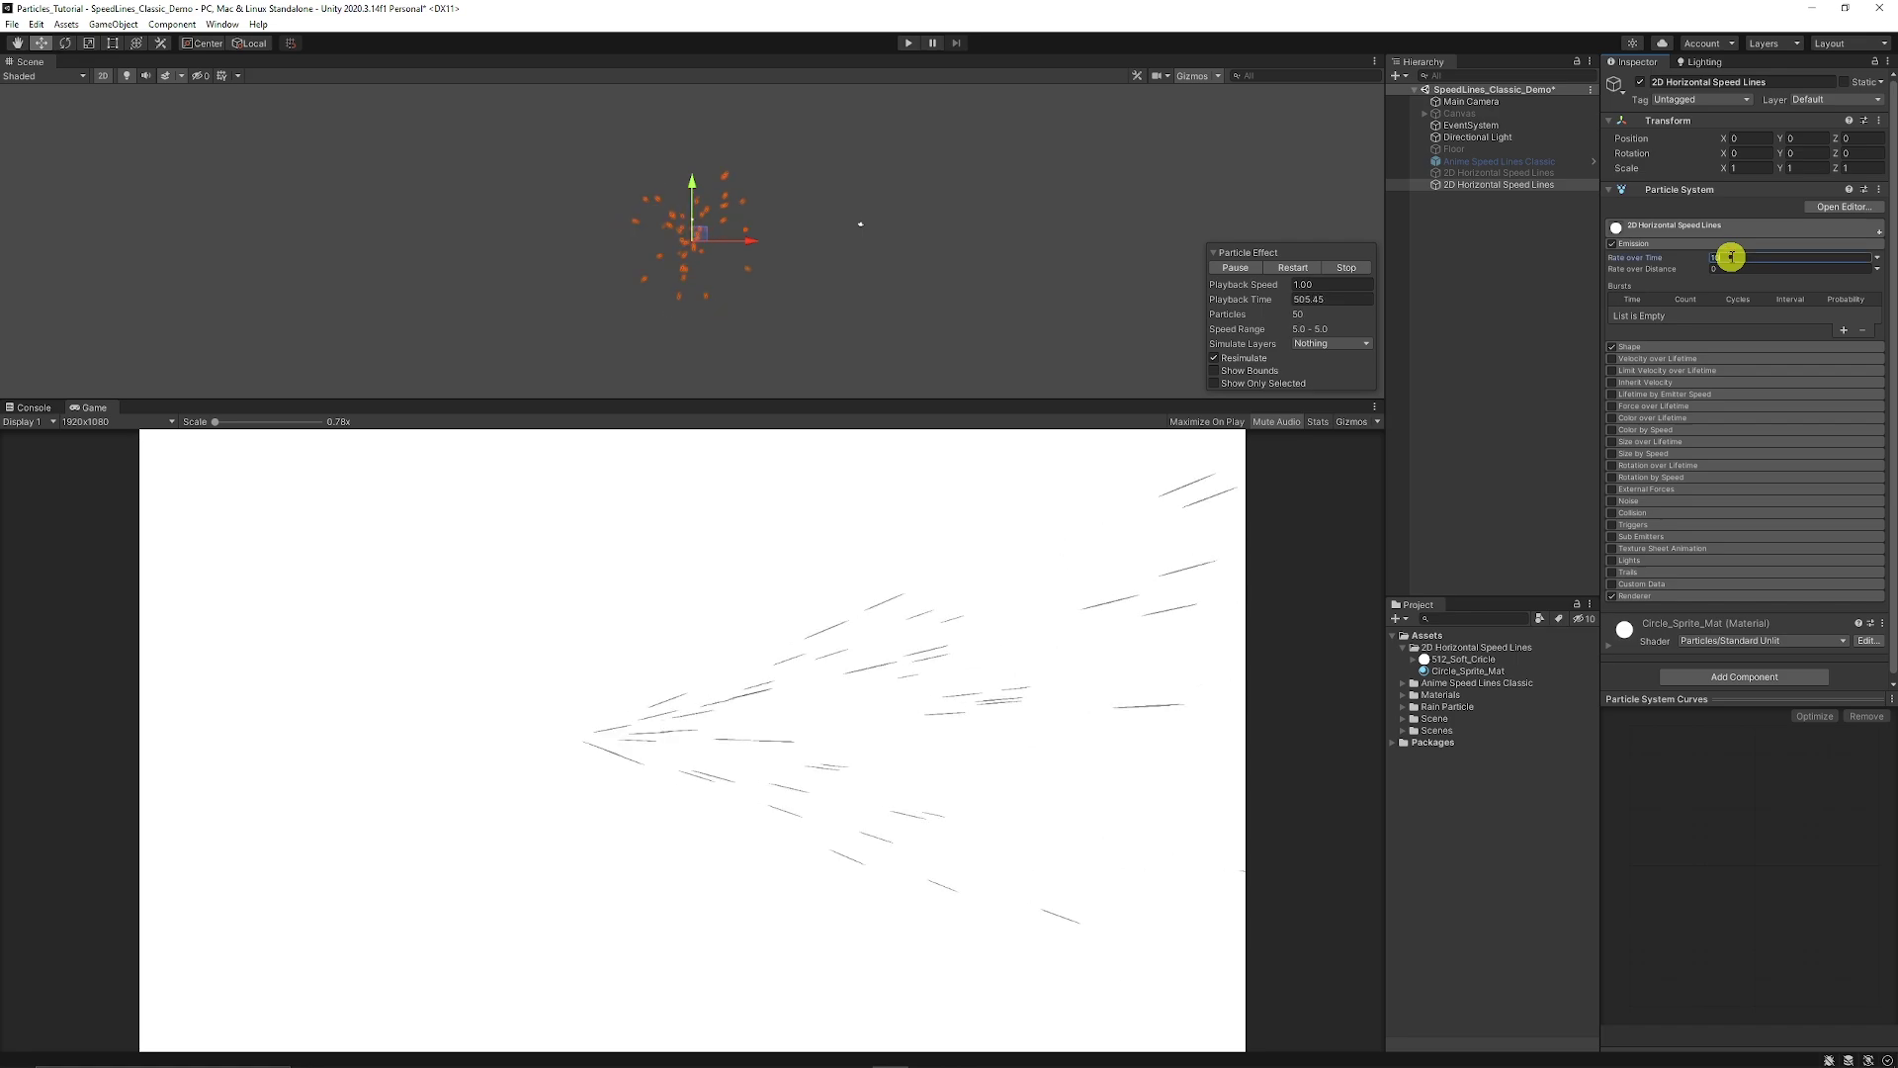
# Change the emitter Shape to a Box with Y scale about 20 and push it back to Z -20.
pyautogui.click(1654, 244)
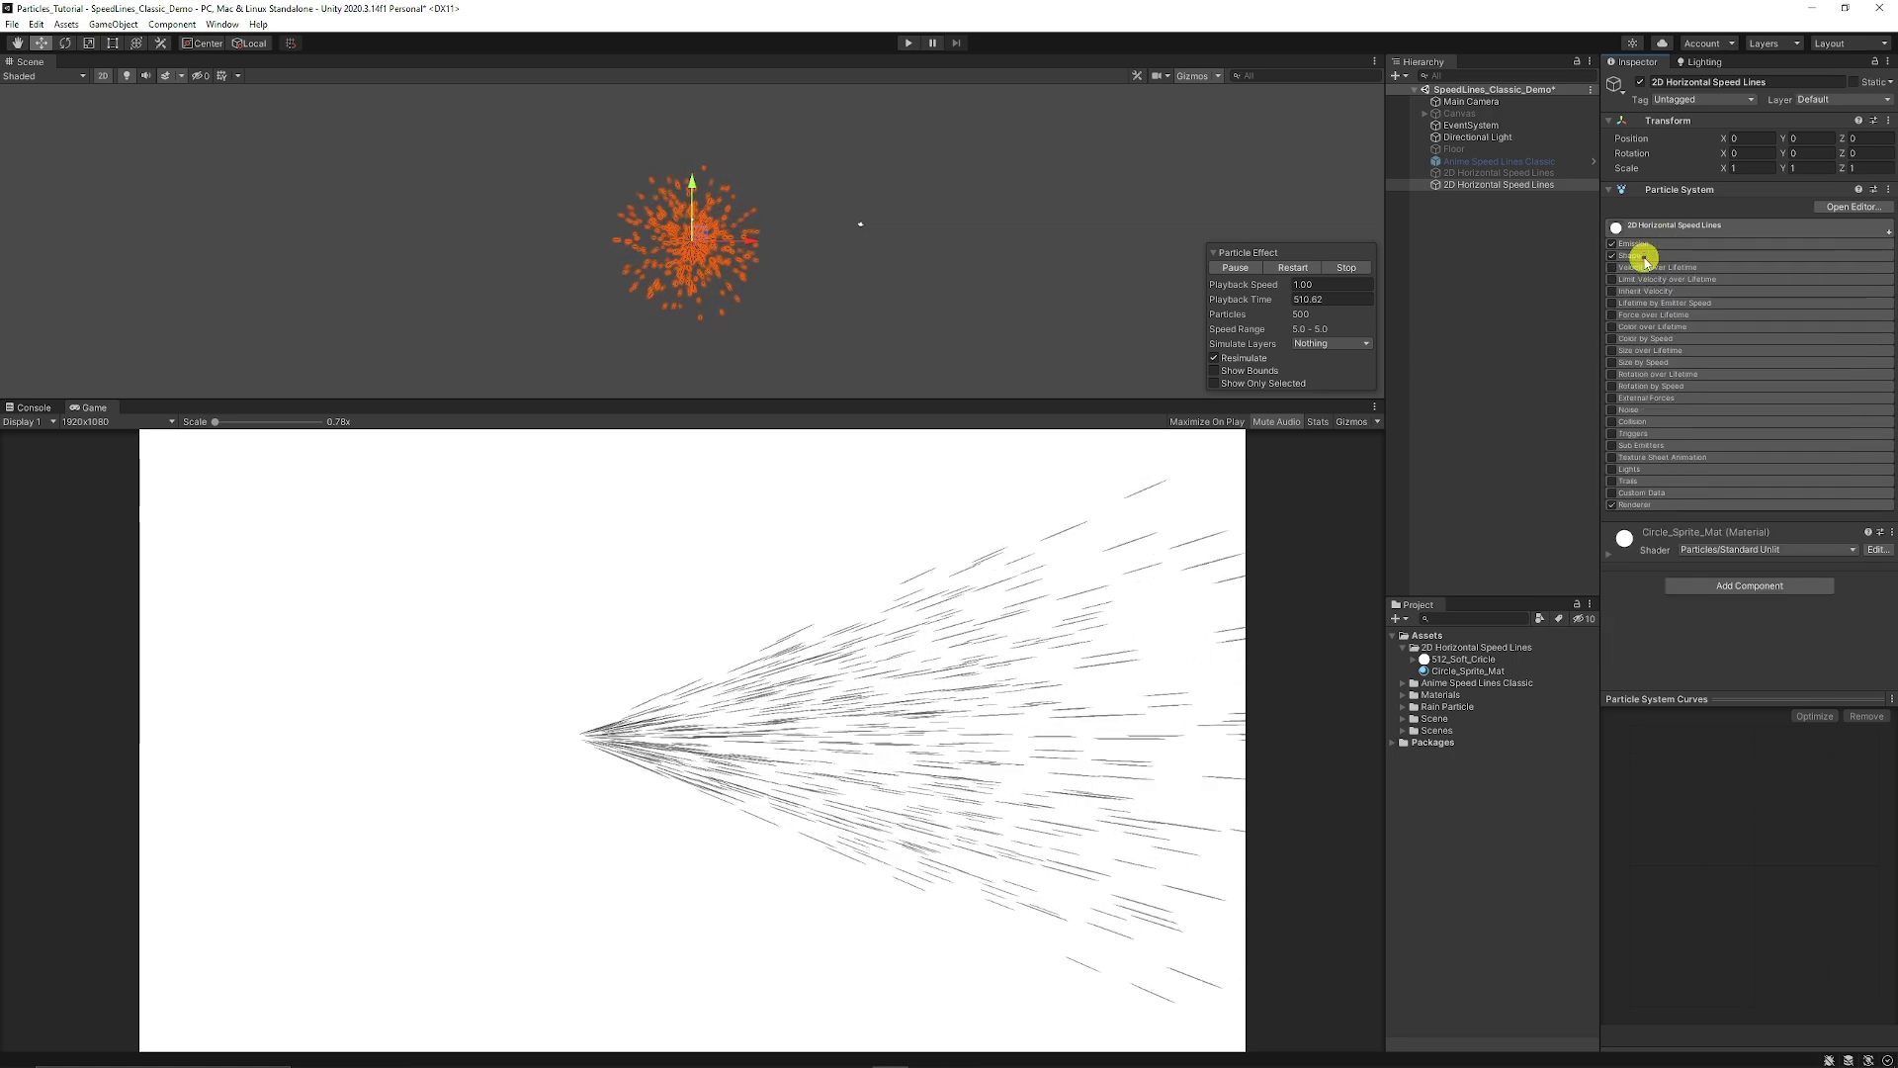
pyautogui.click(1645, 259)
pyautogui.click(1740, 269)
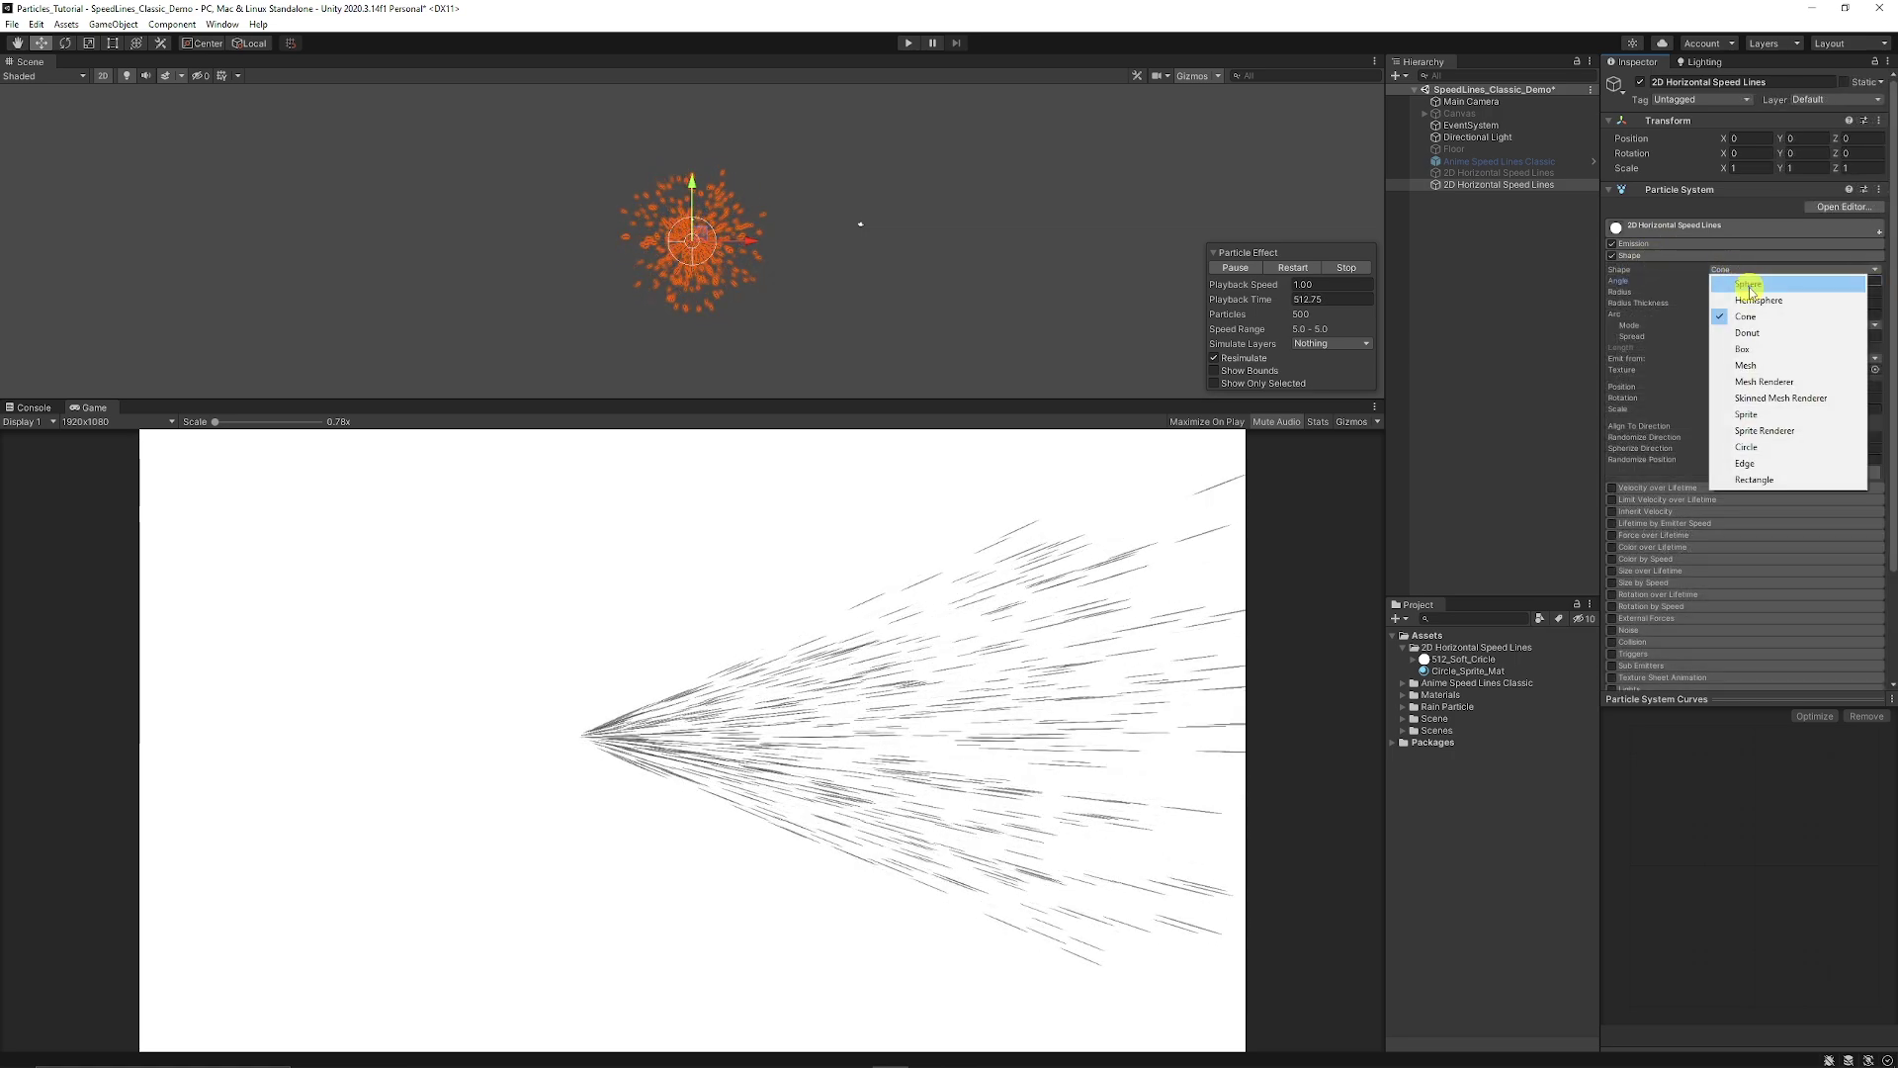
pyautogui.click(1743, 348)
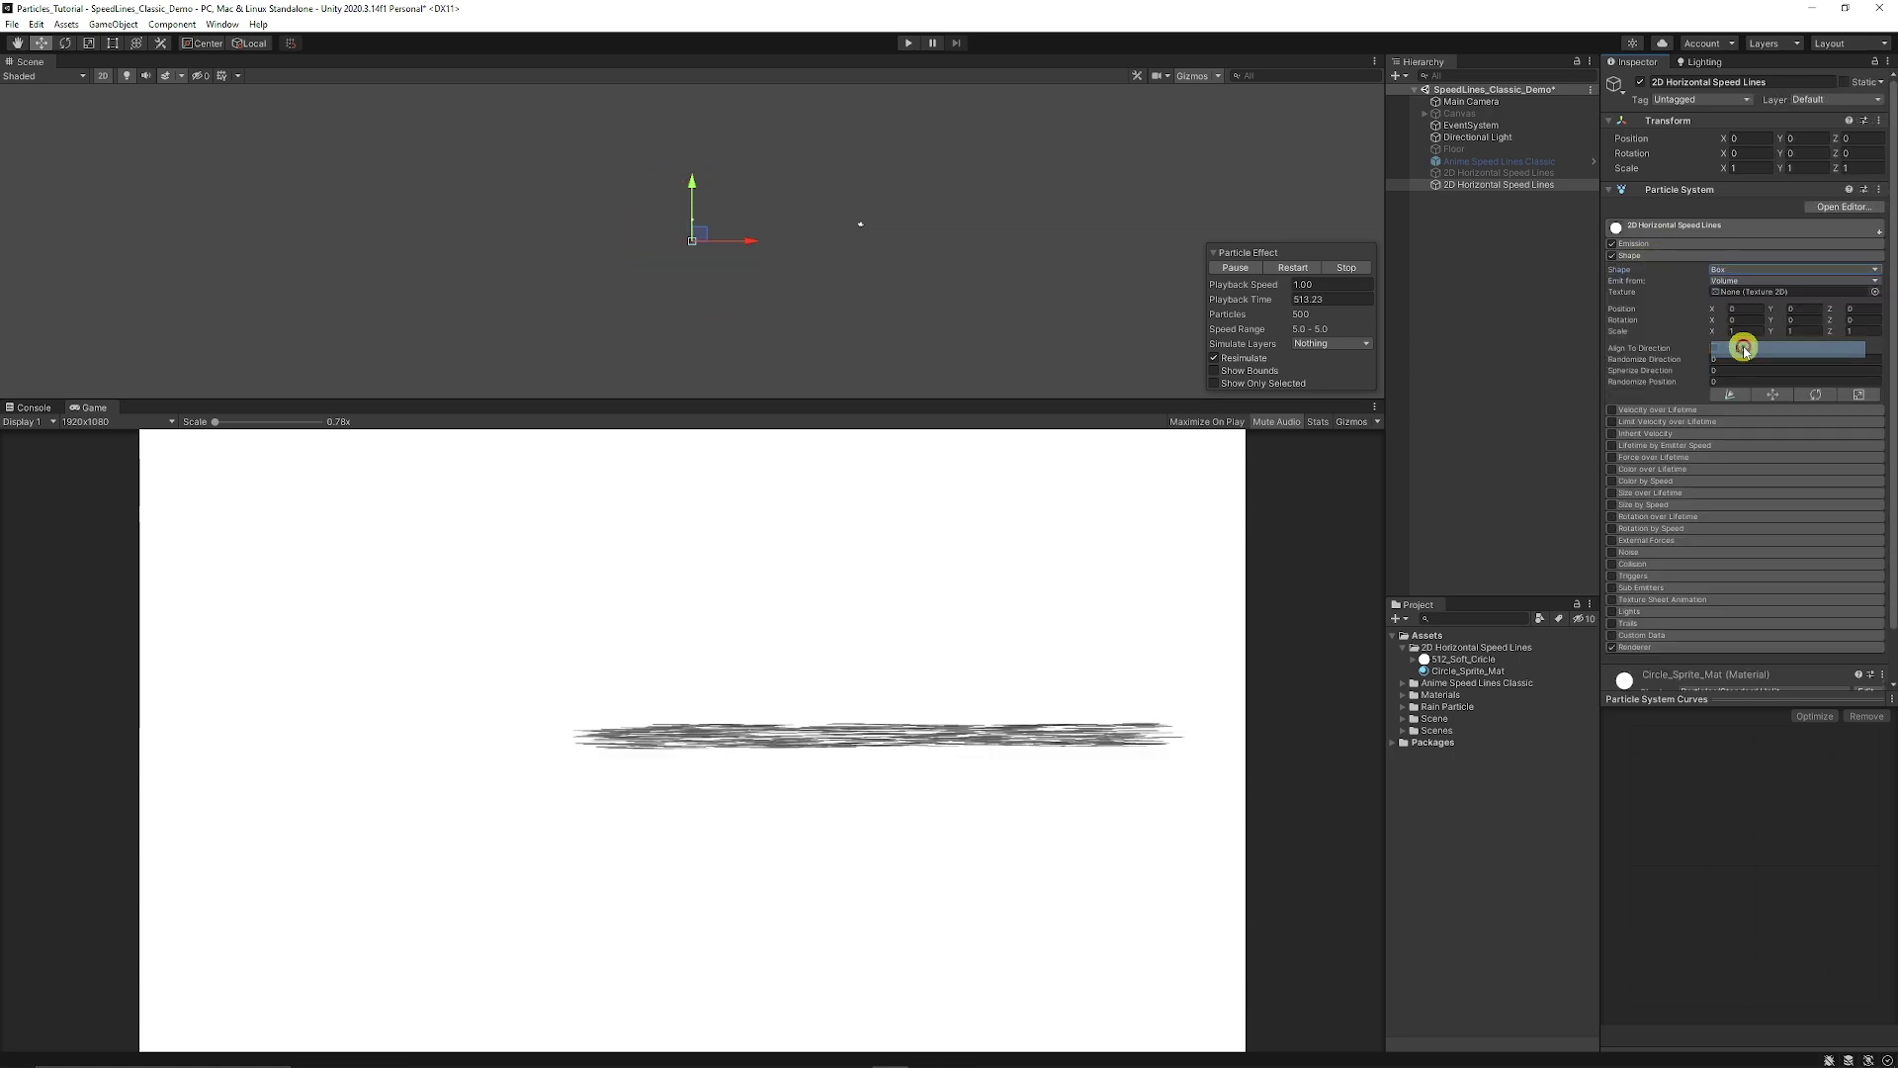
pyautogui.click(1797, 331)
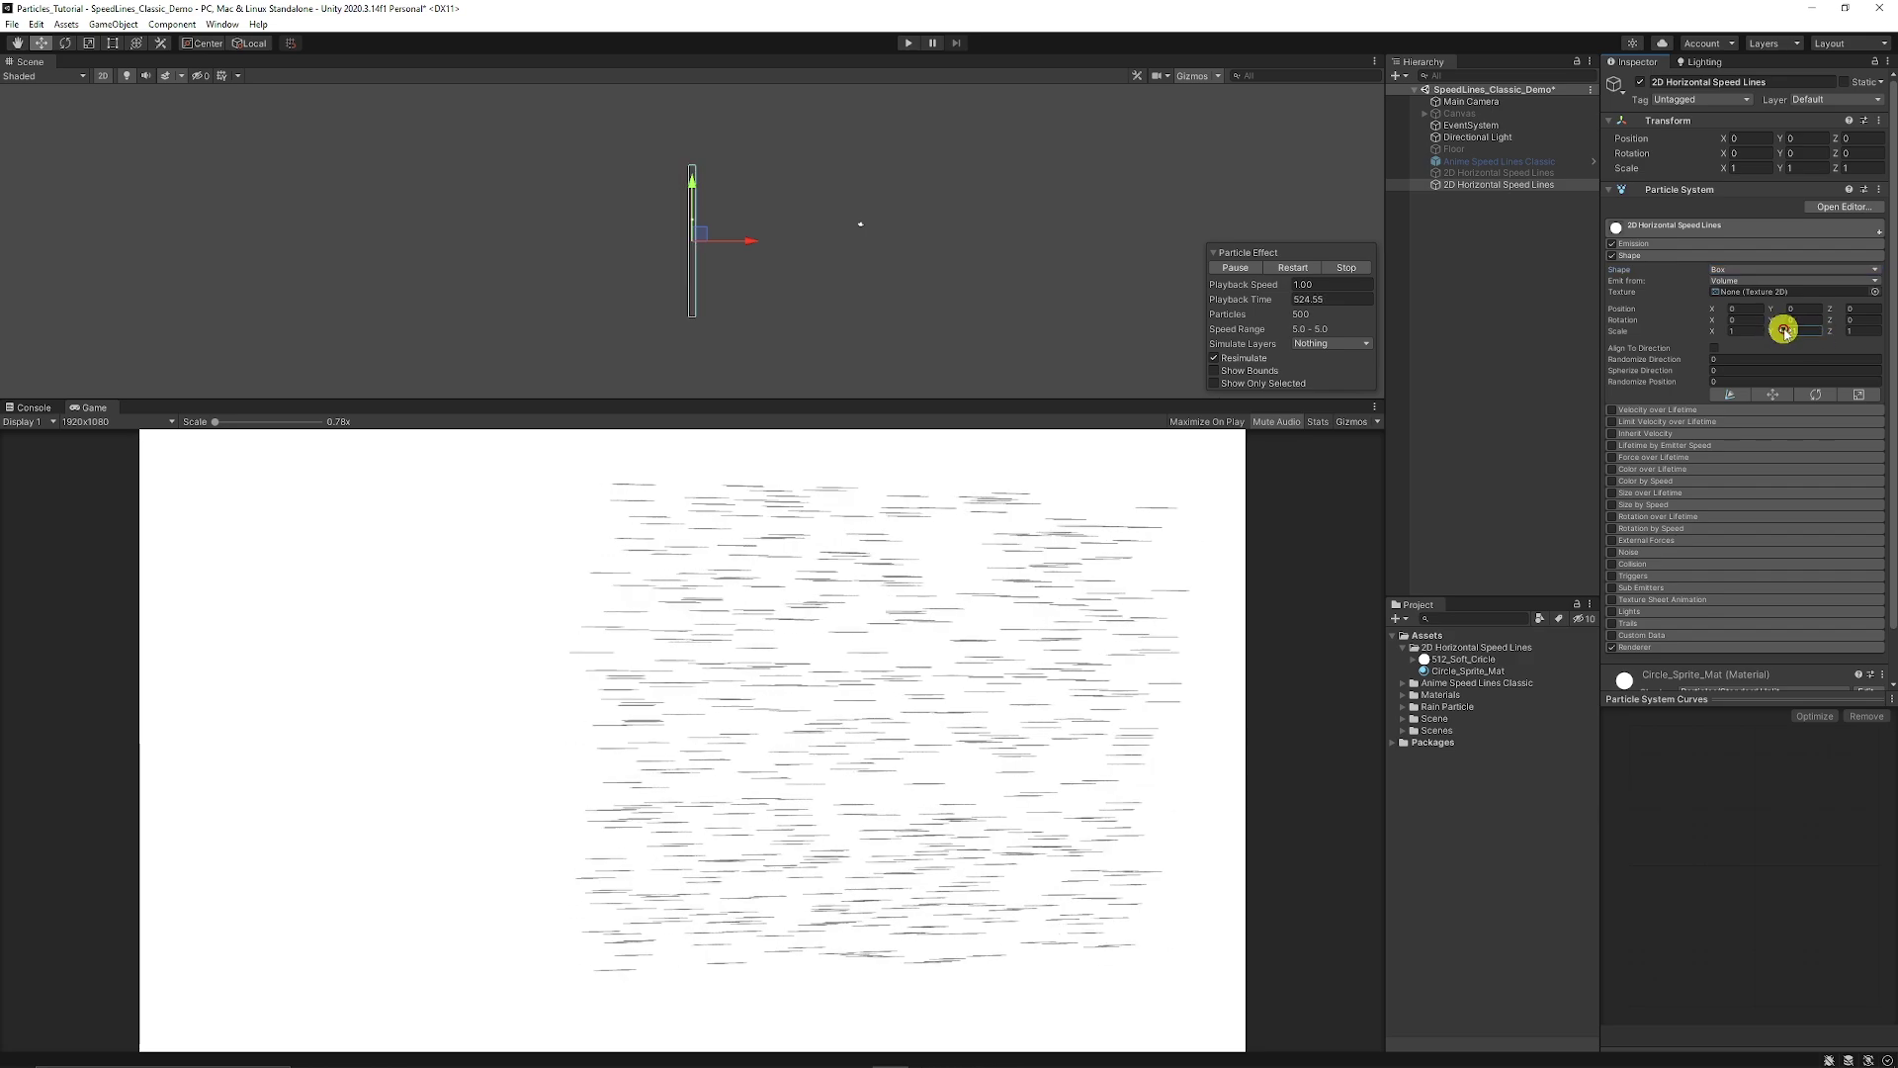
pyautogui.moveTo(1822, 332); pyautogui.dragTo(1861, 330)
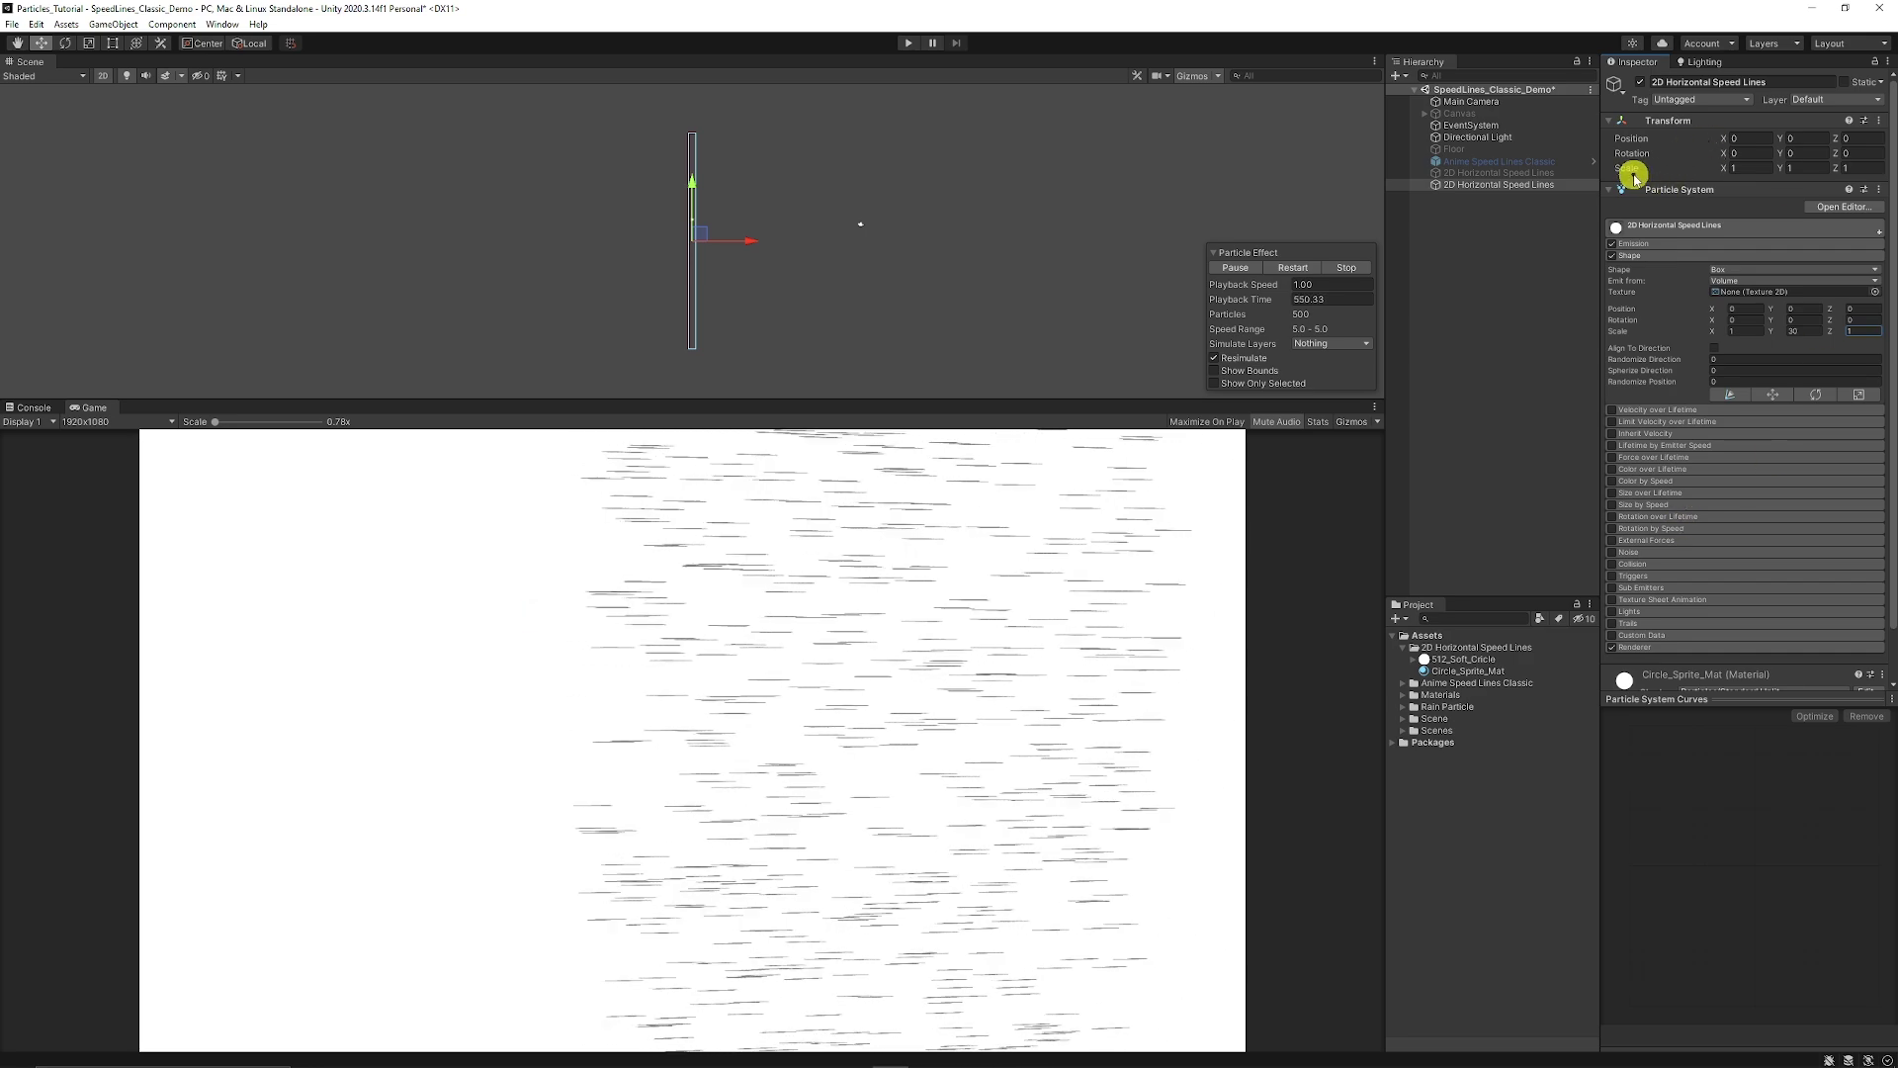
pyautogui.click(1853, 168)
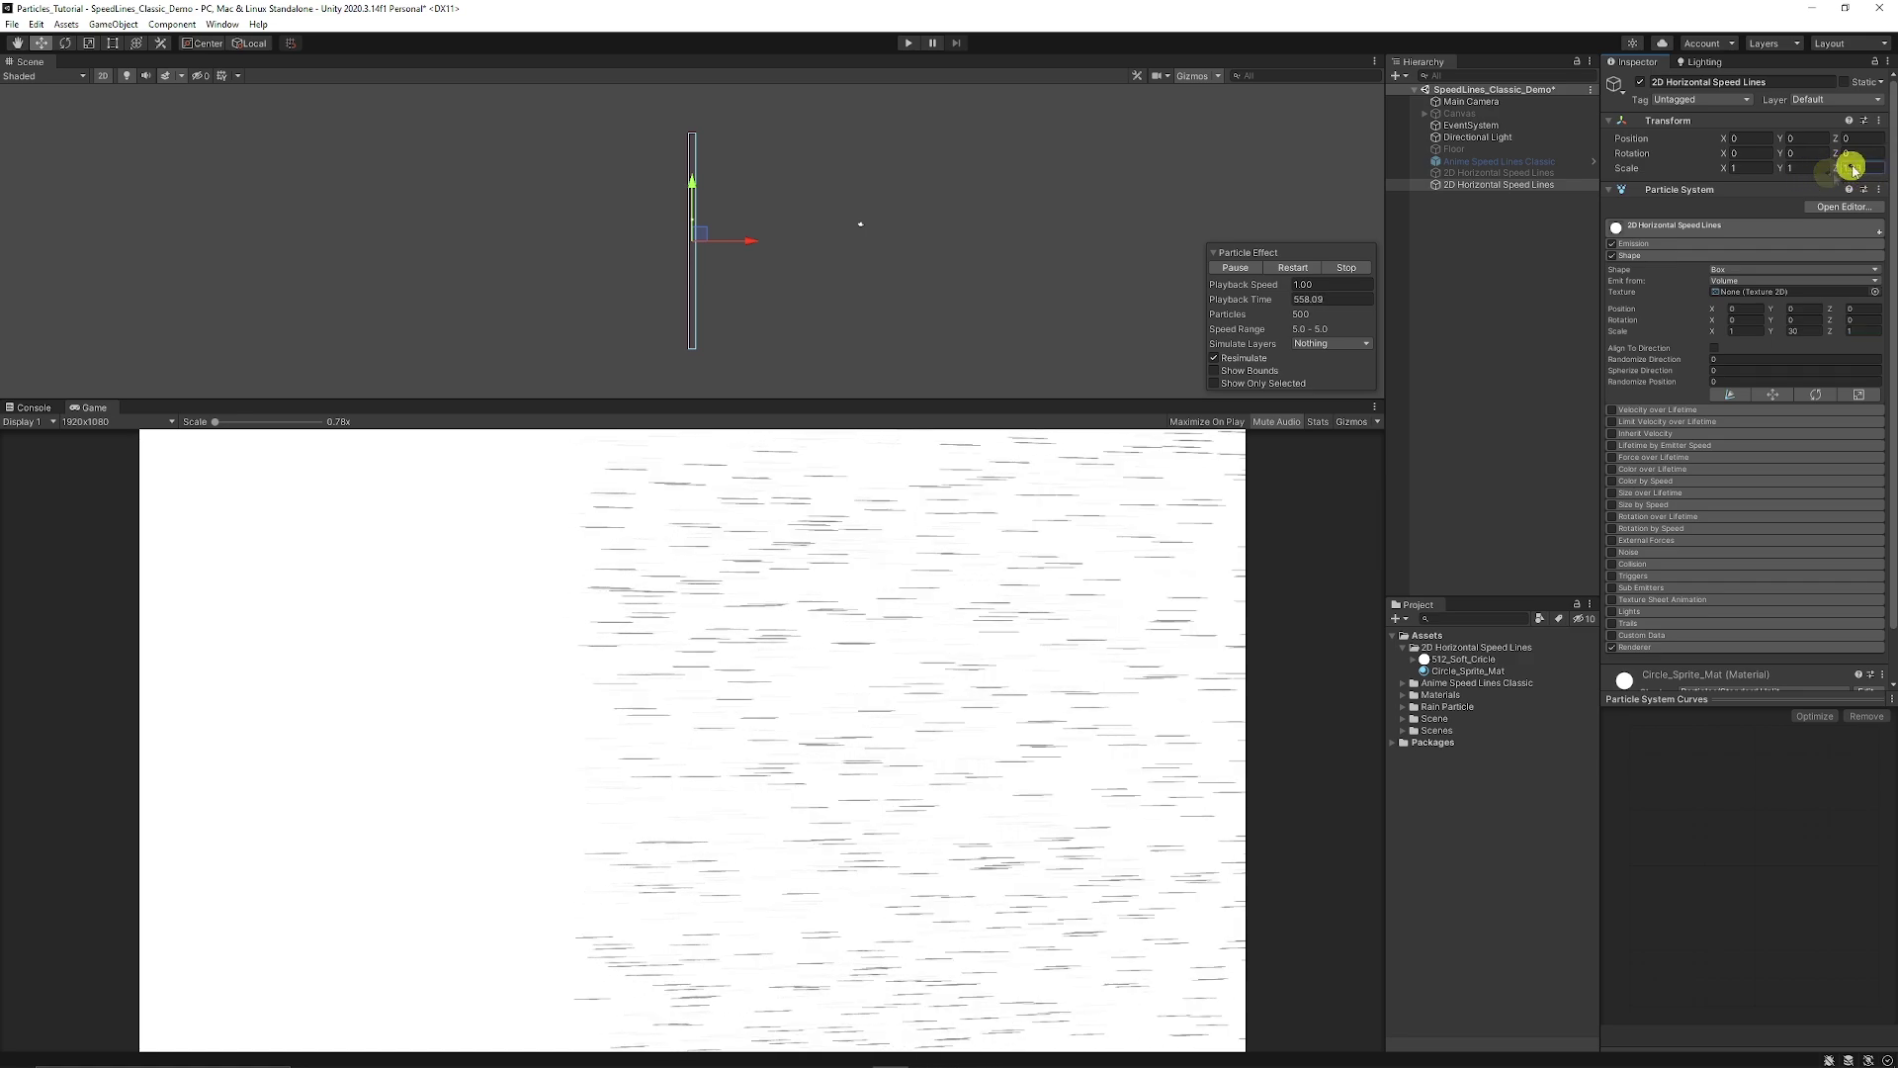
pyautogui.moveTo(748, 248); pyautogui.dragTo(555, 224)
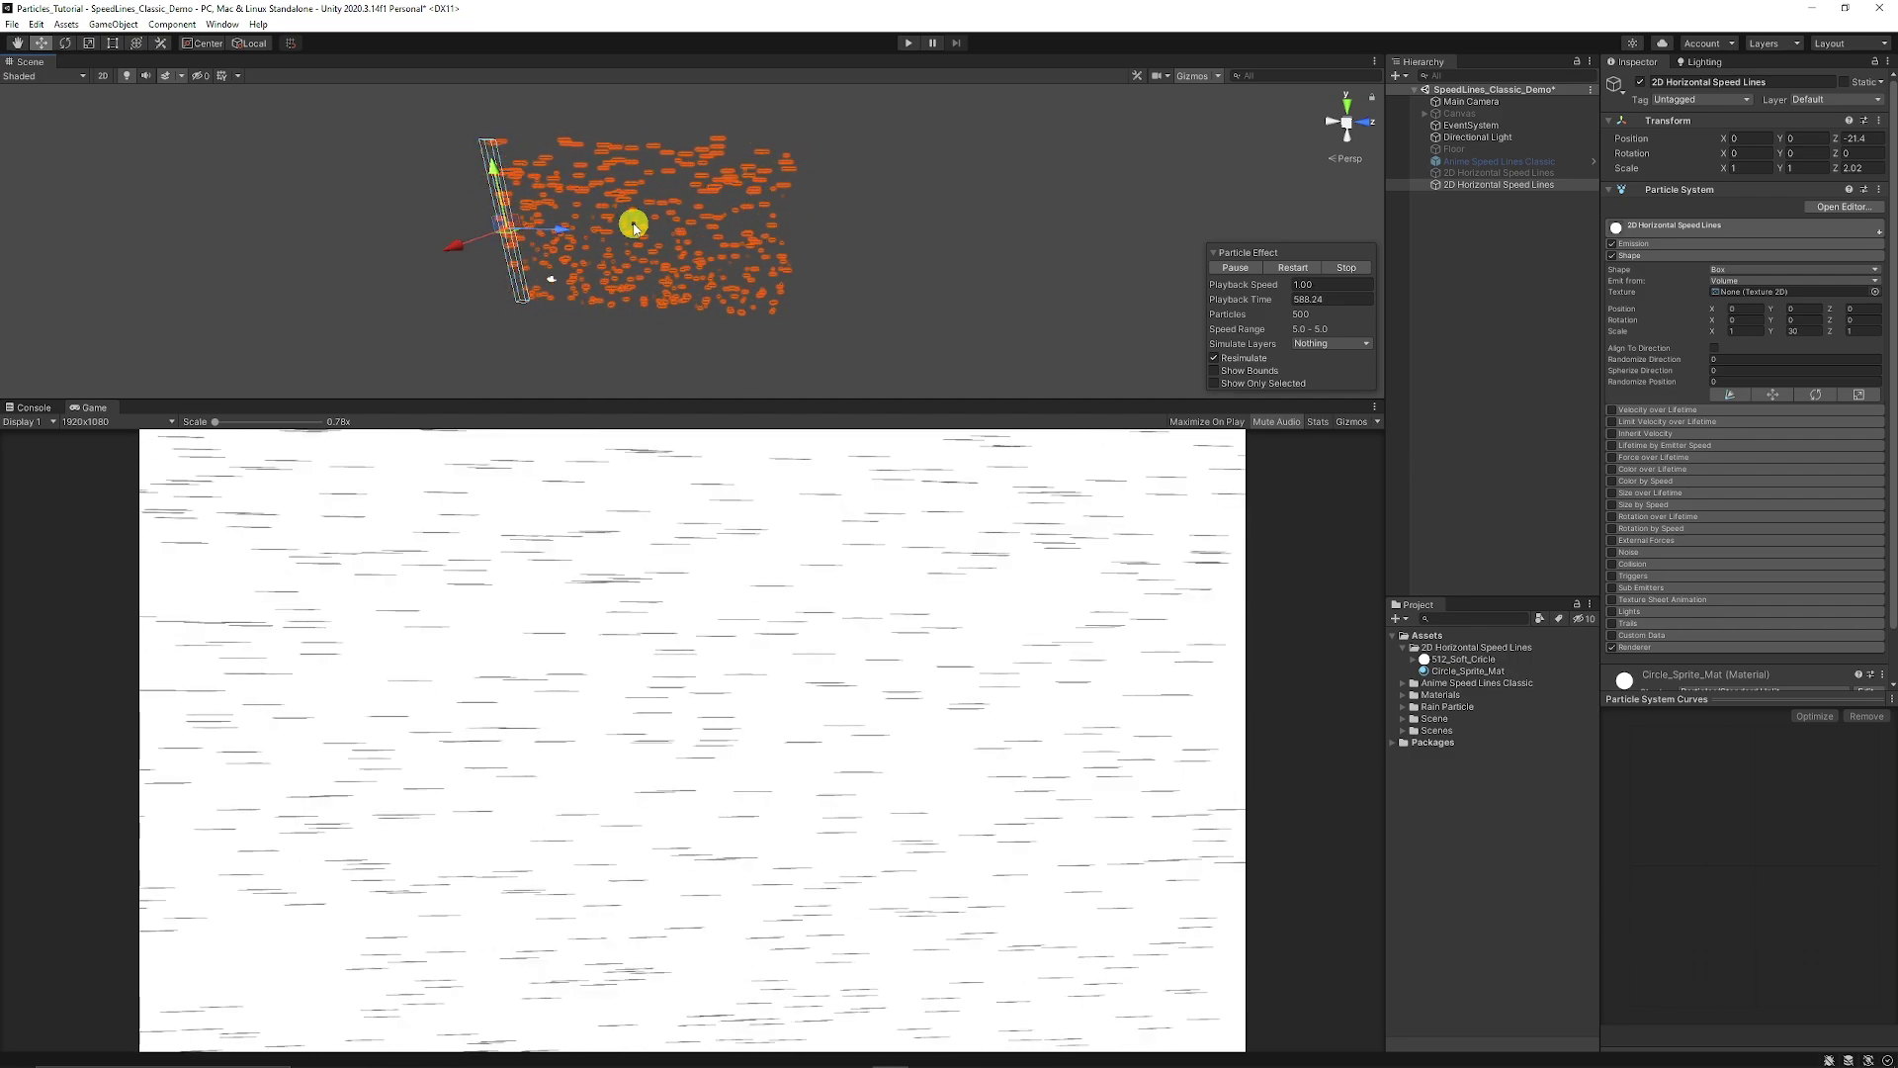
# Set the speed lines' Start Speed to 35.
pyautogui.click(1674, 226)
pyautogui.click(1741, 301)
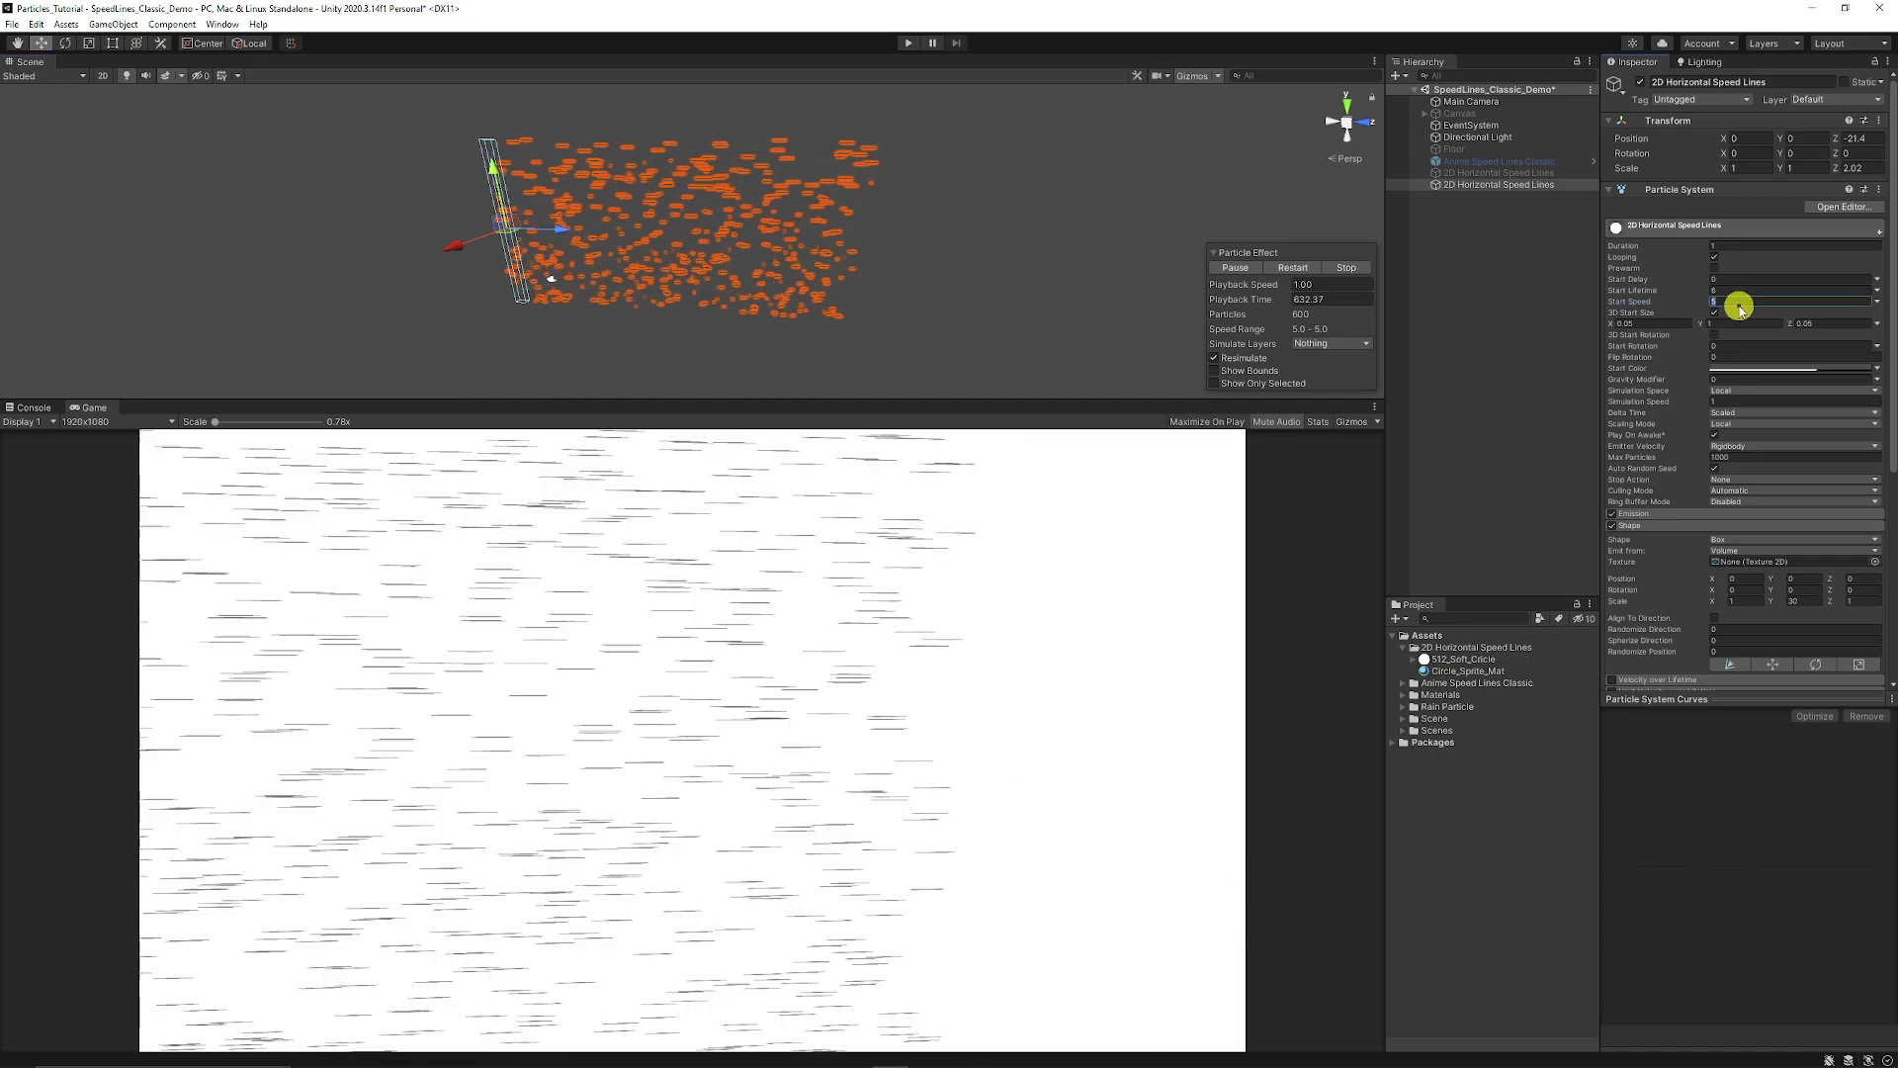
pyautogui.write('35')
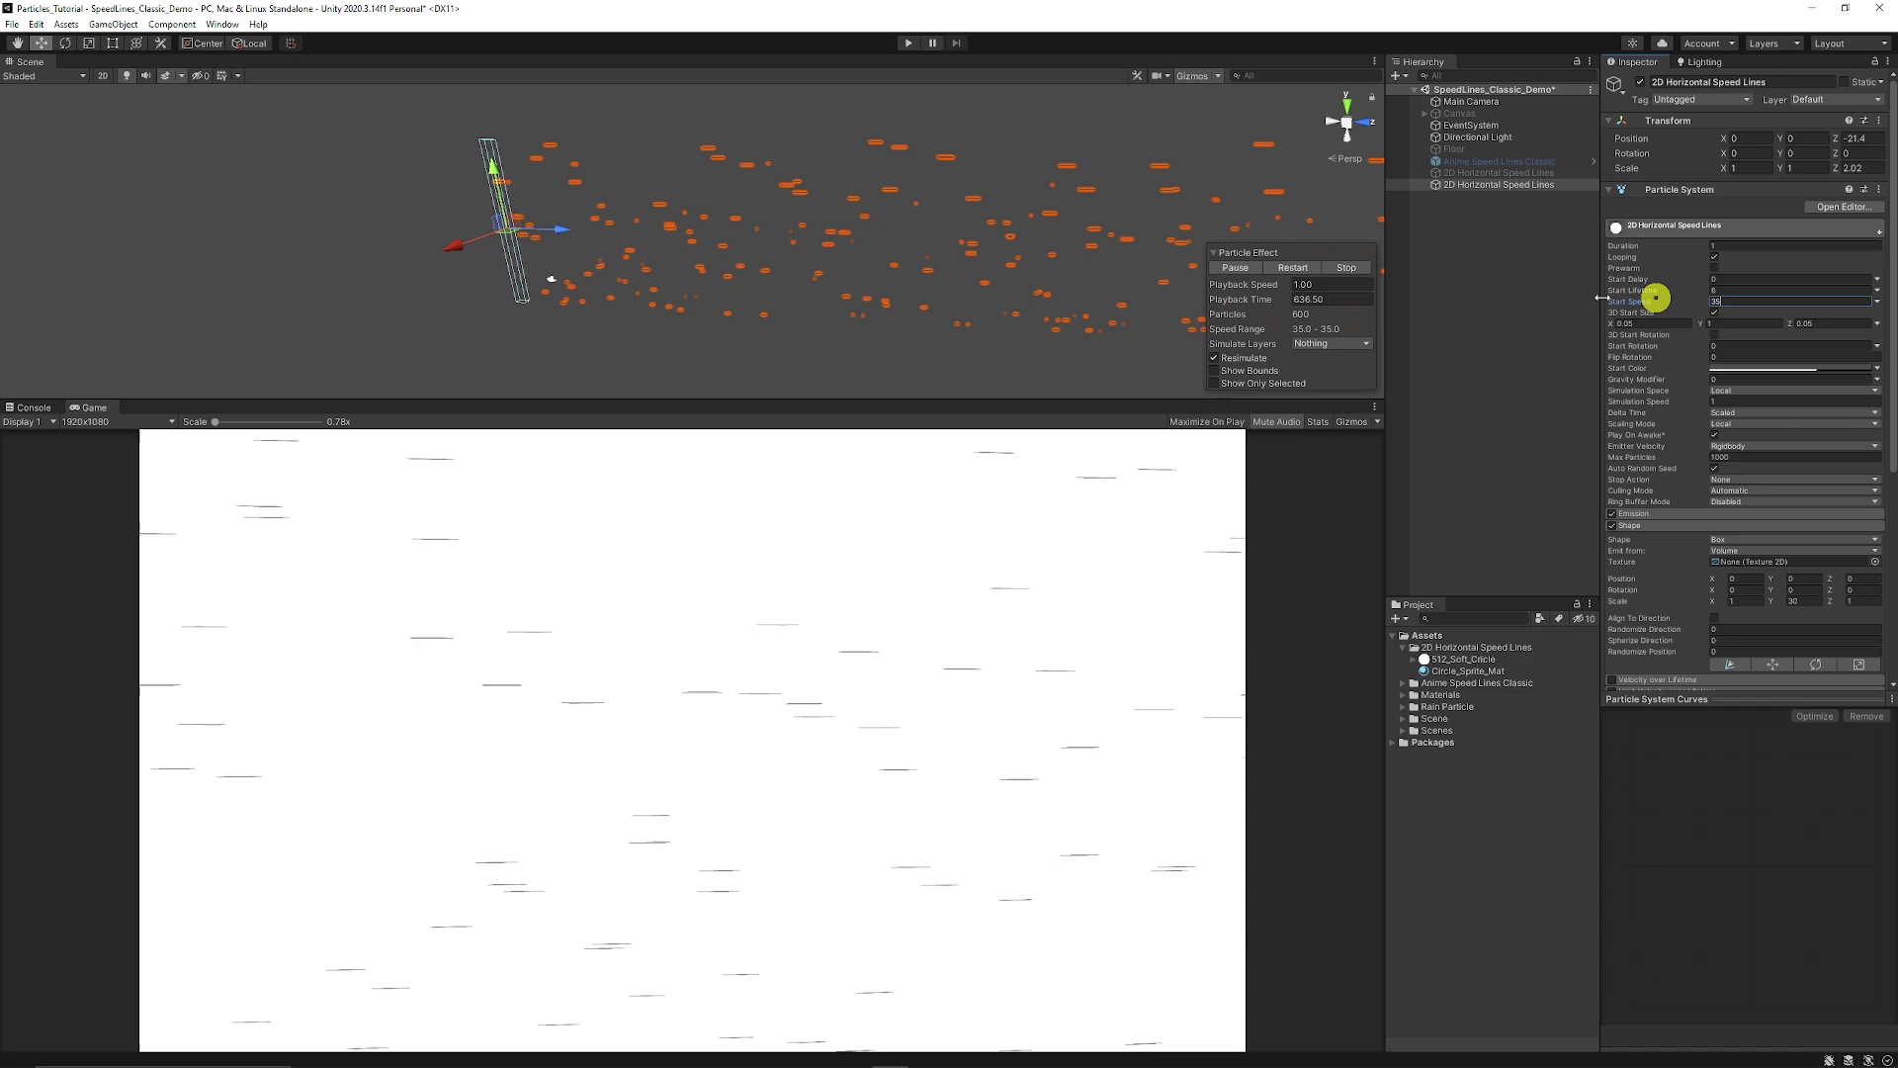
pyautogui.scroll(-3, 871, 267)
pyautogui.moveTo(950, 256); pyautogui.dragTo(858, 250, button='middle')
# Set Start Lifetime to 1 and restore Start Speed to 35 after nudging it.
pyautogui.click(1729, 289)
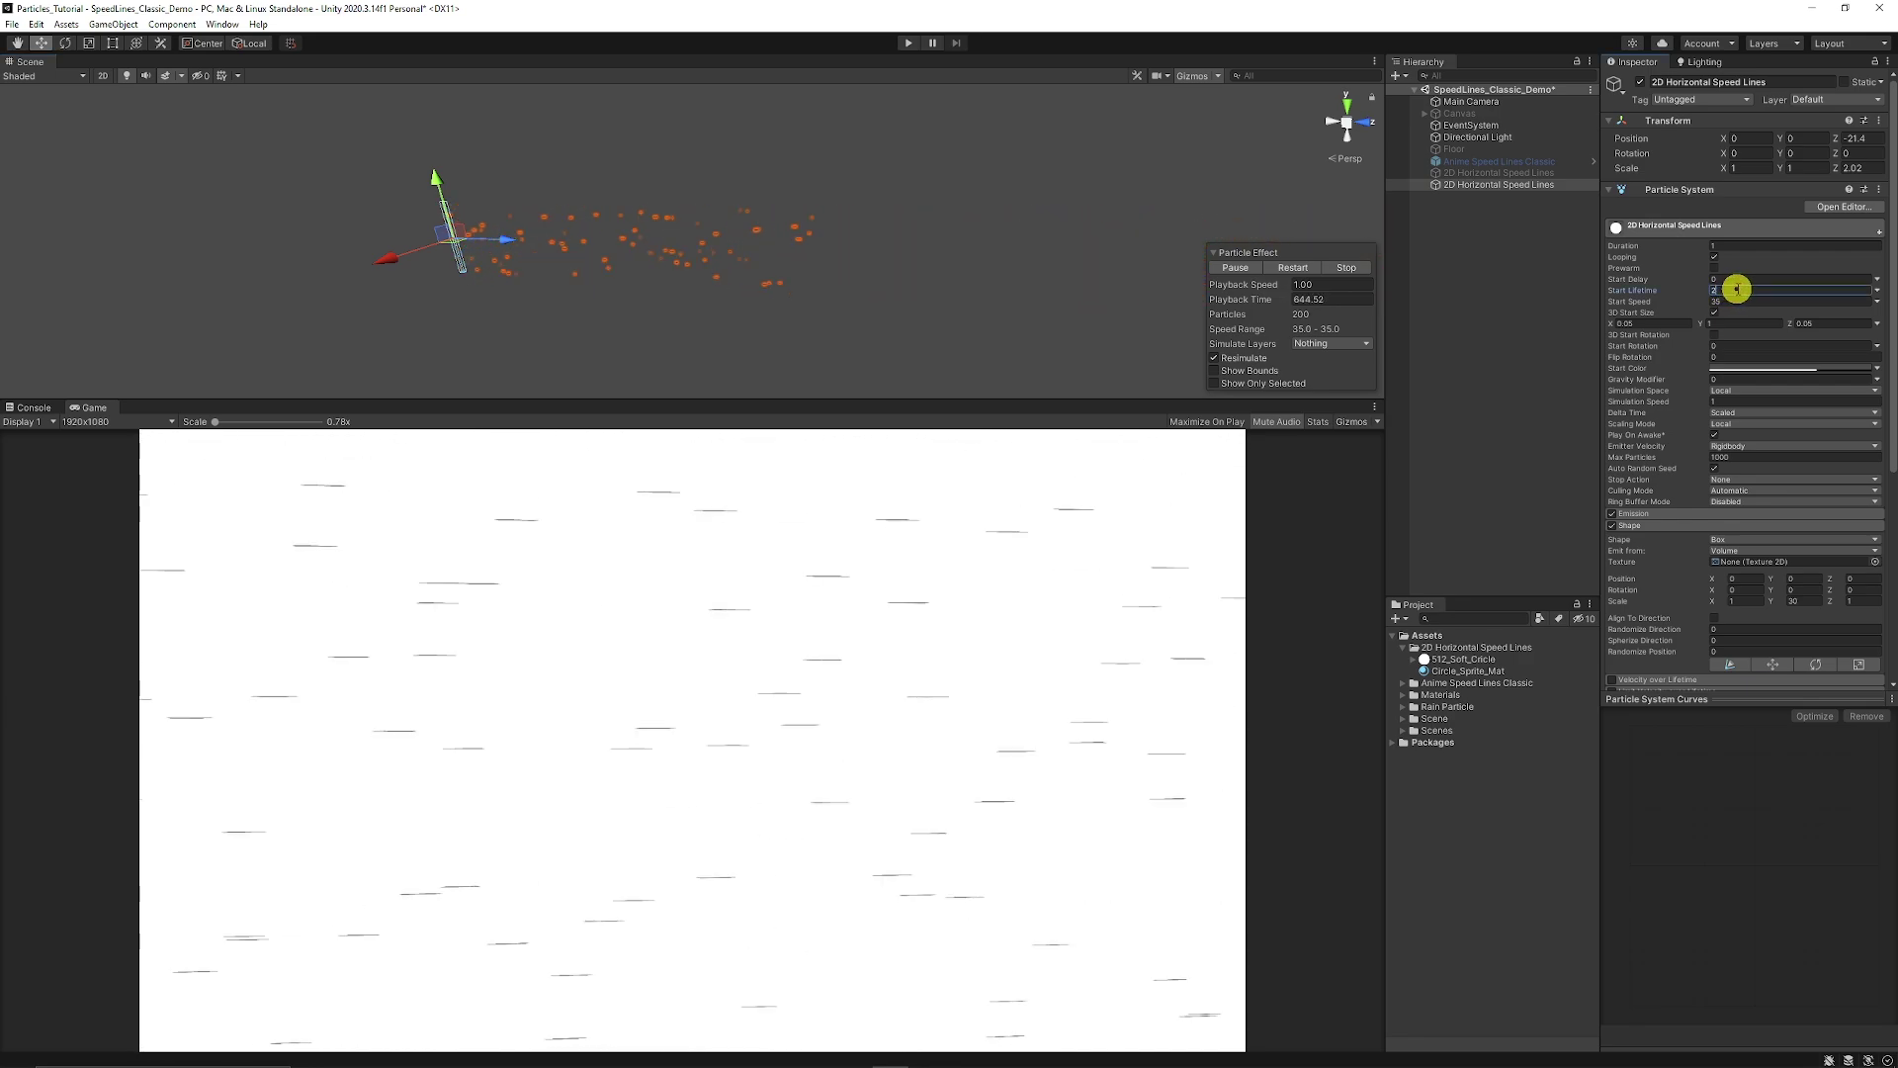
pyautogui.write('2')
pyautogui.press('BackSpace')
pyautogui.write('1')
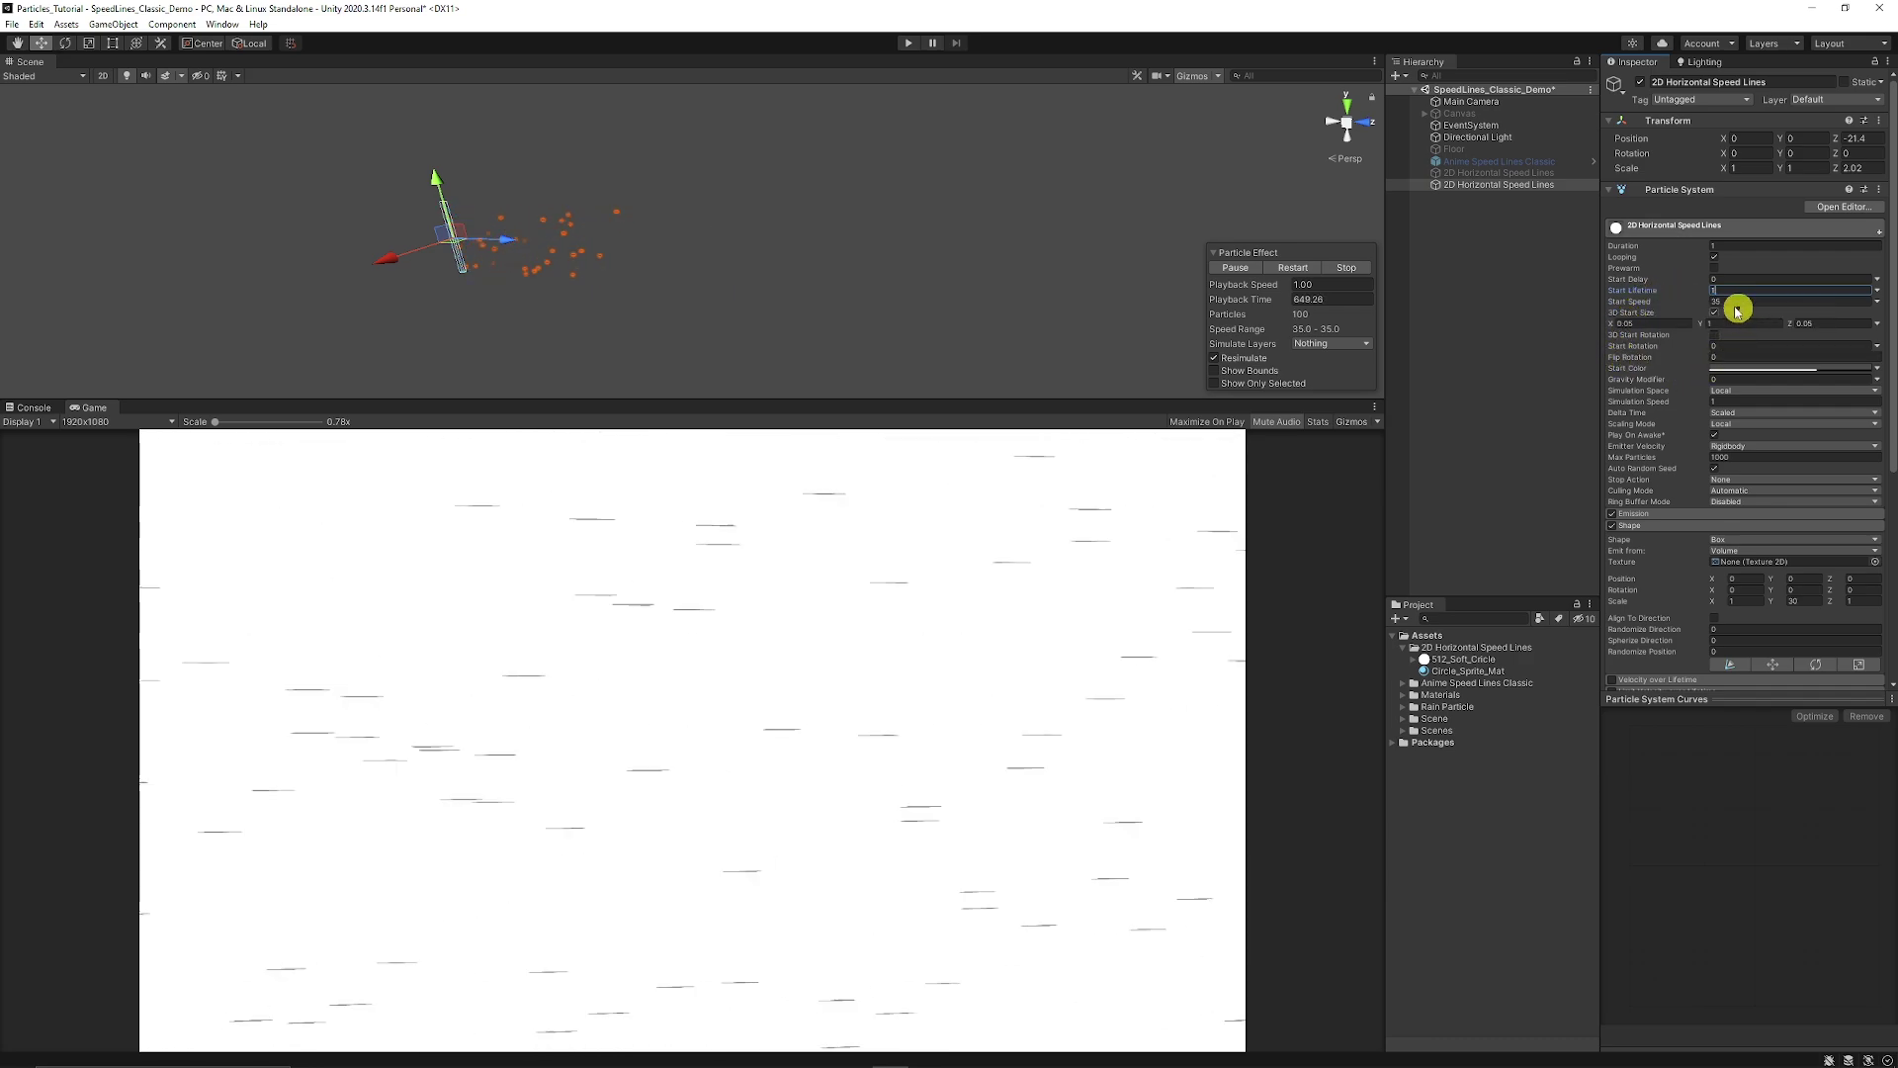
pyautogui.moveTo(1706, 302); pyautogui.dragTo(1759, 305)
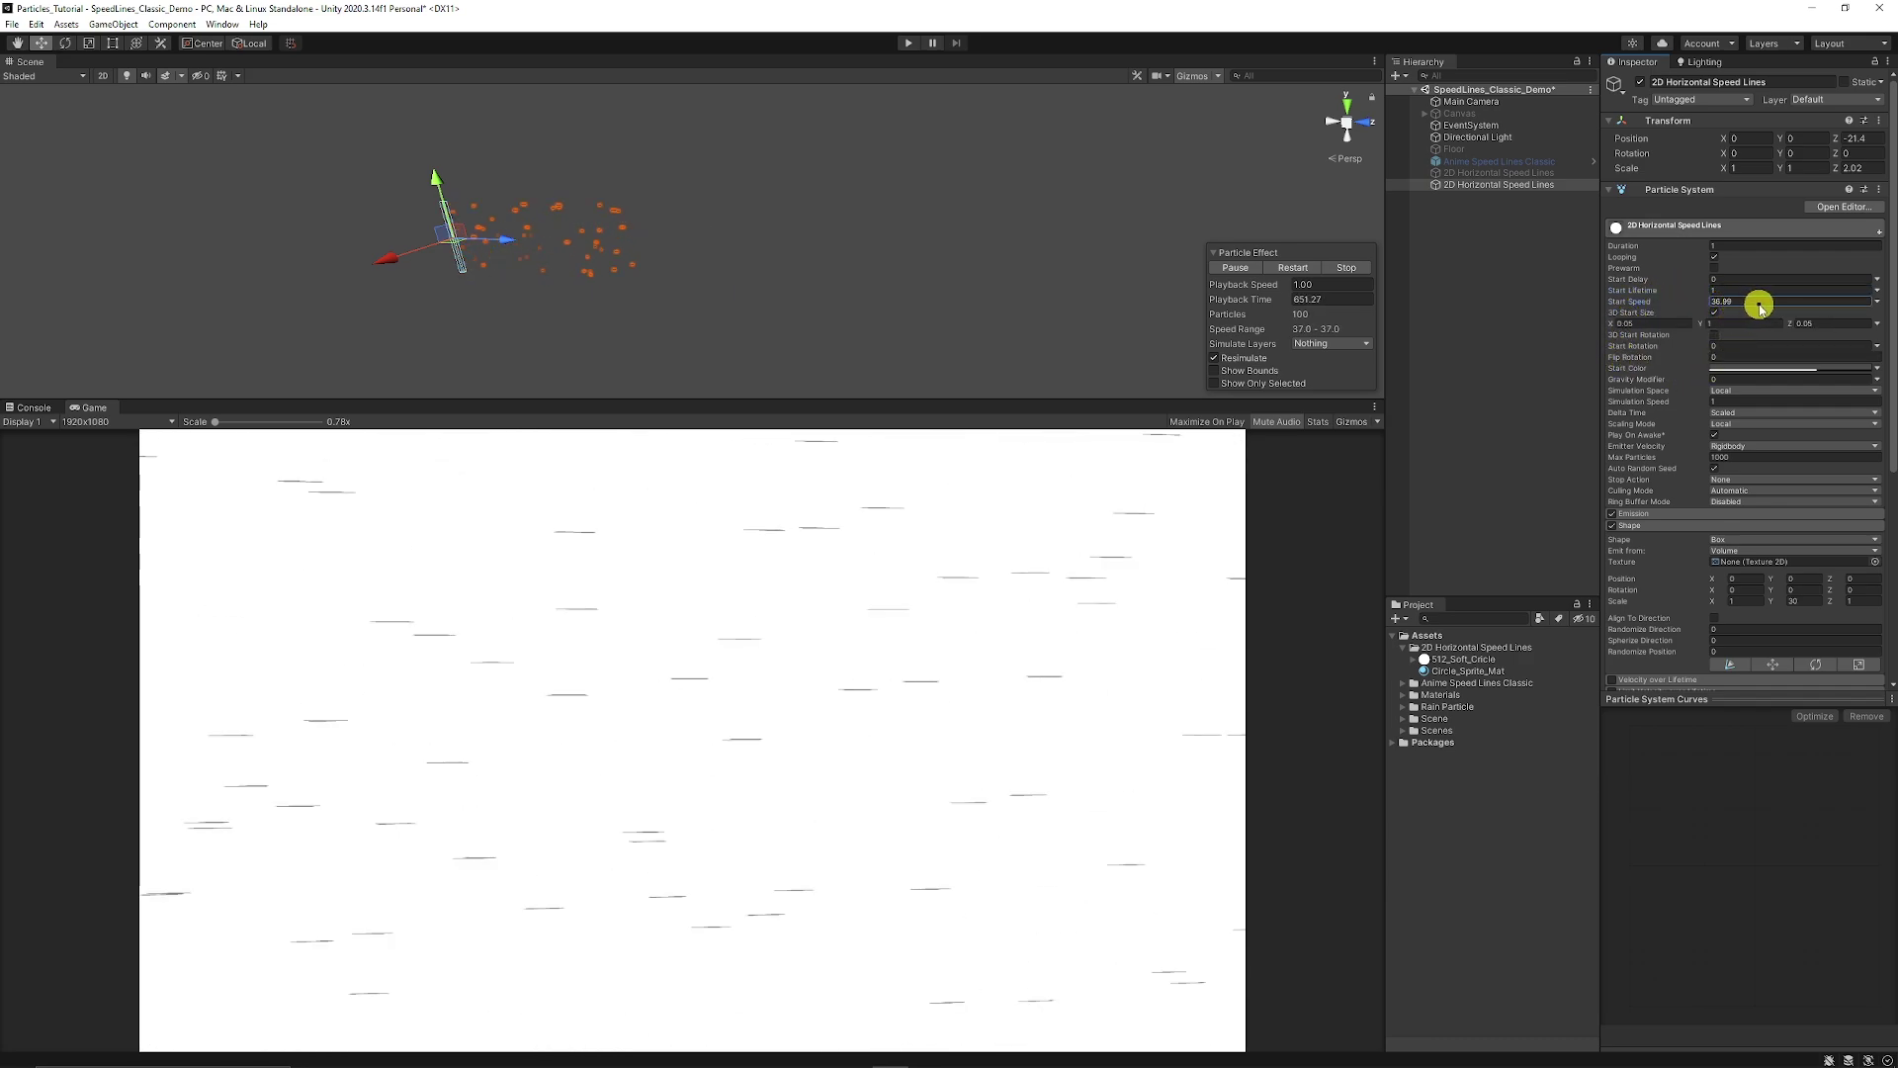
pyautogui.click(1813, 305)
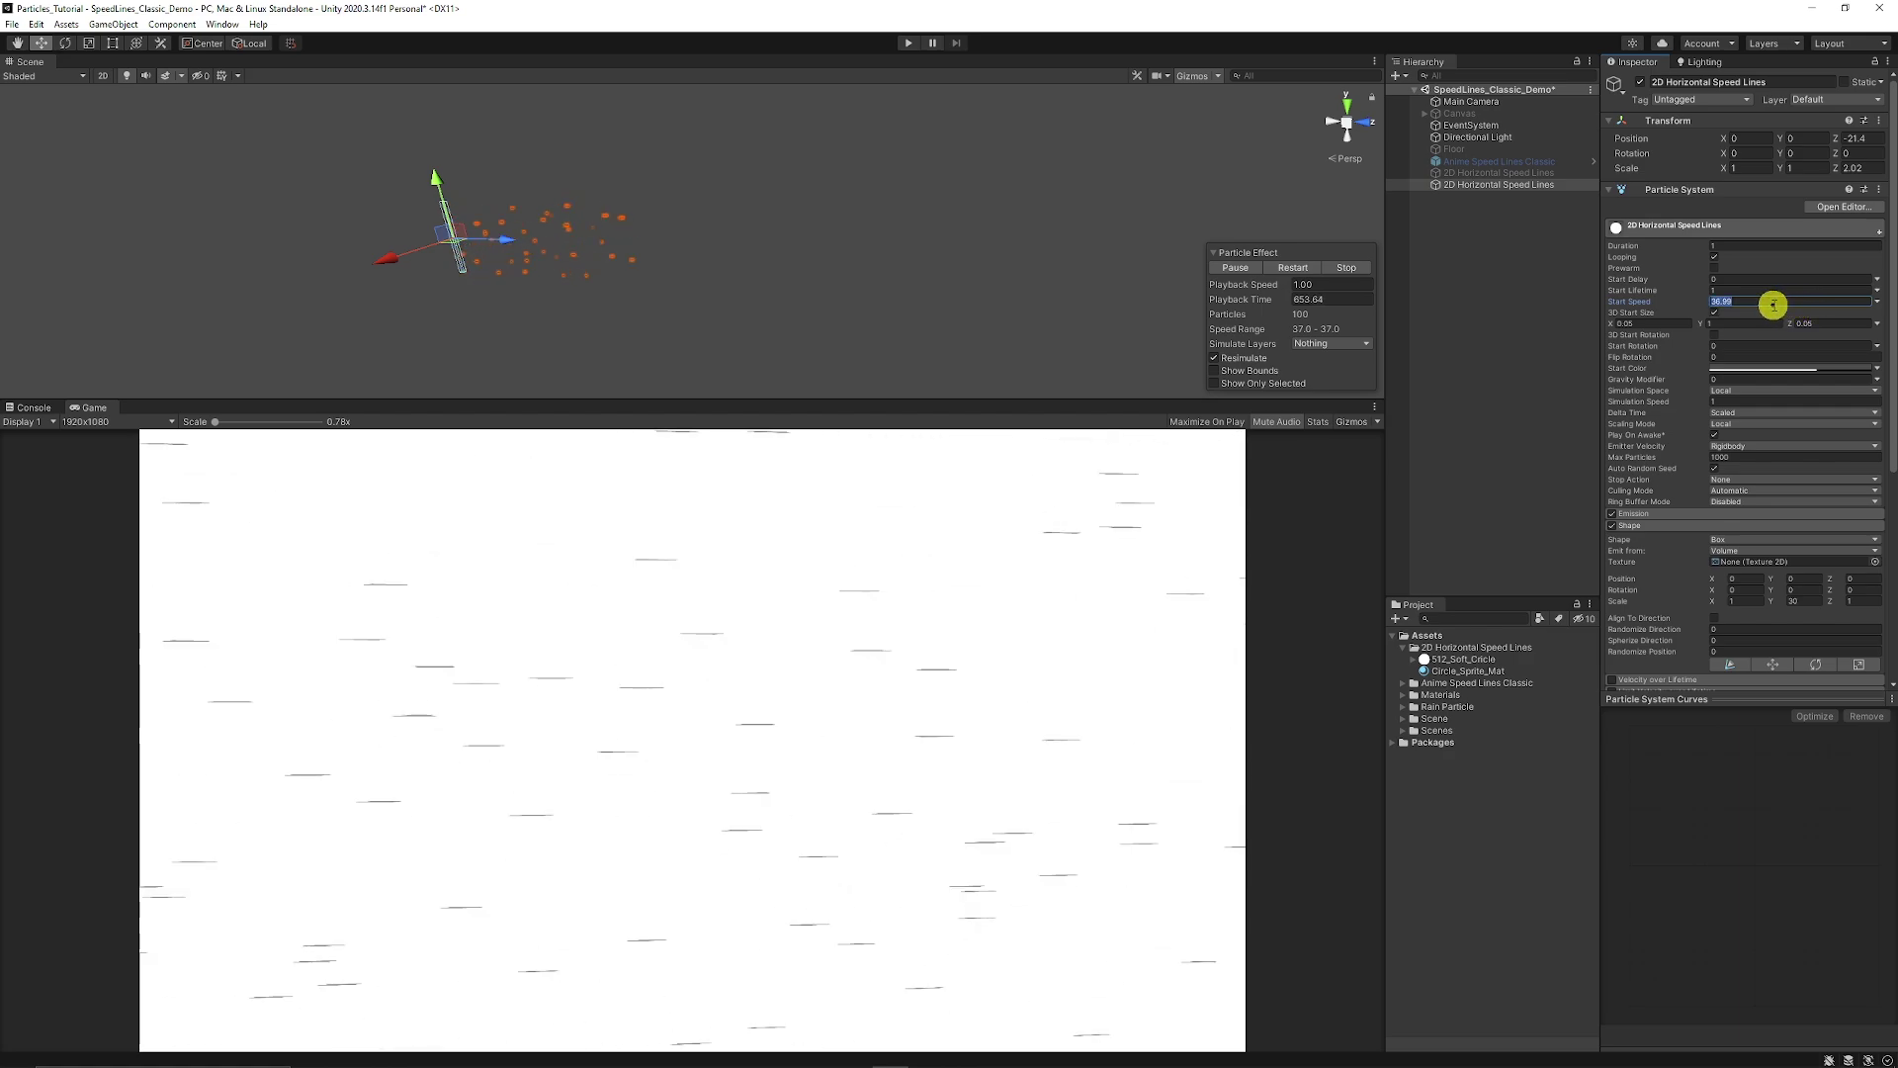
pyautogui.write('35')
pyautogui.click(1424, 432)
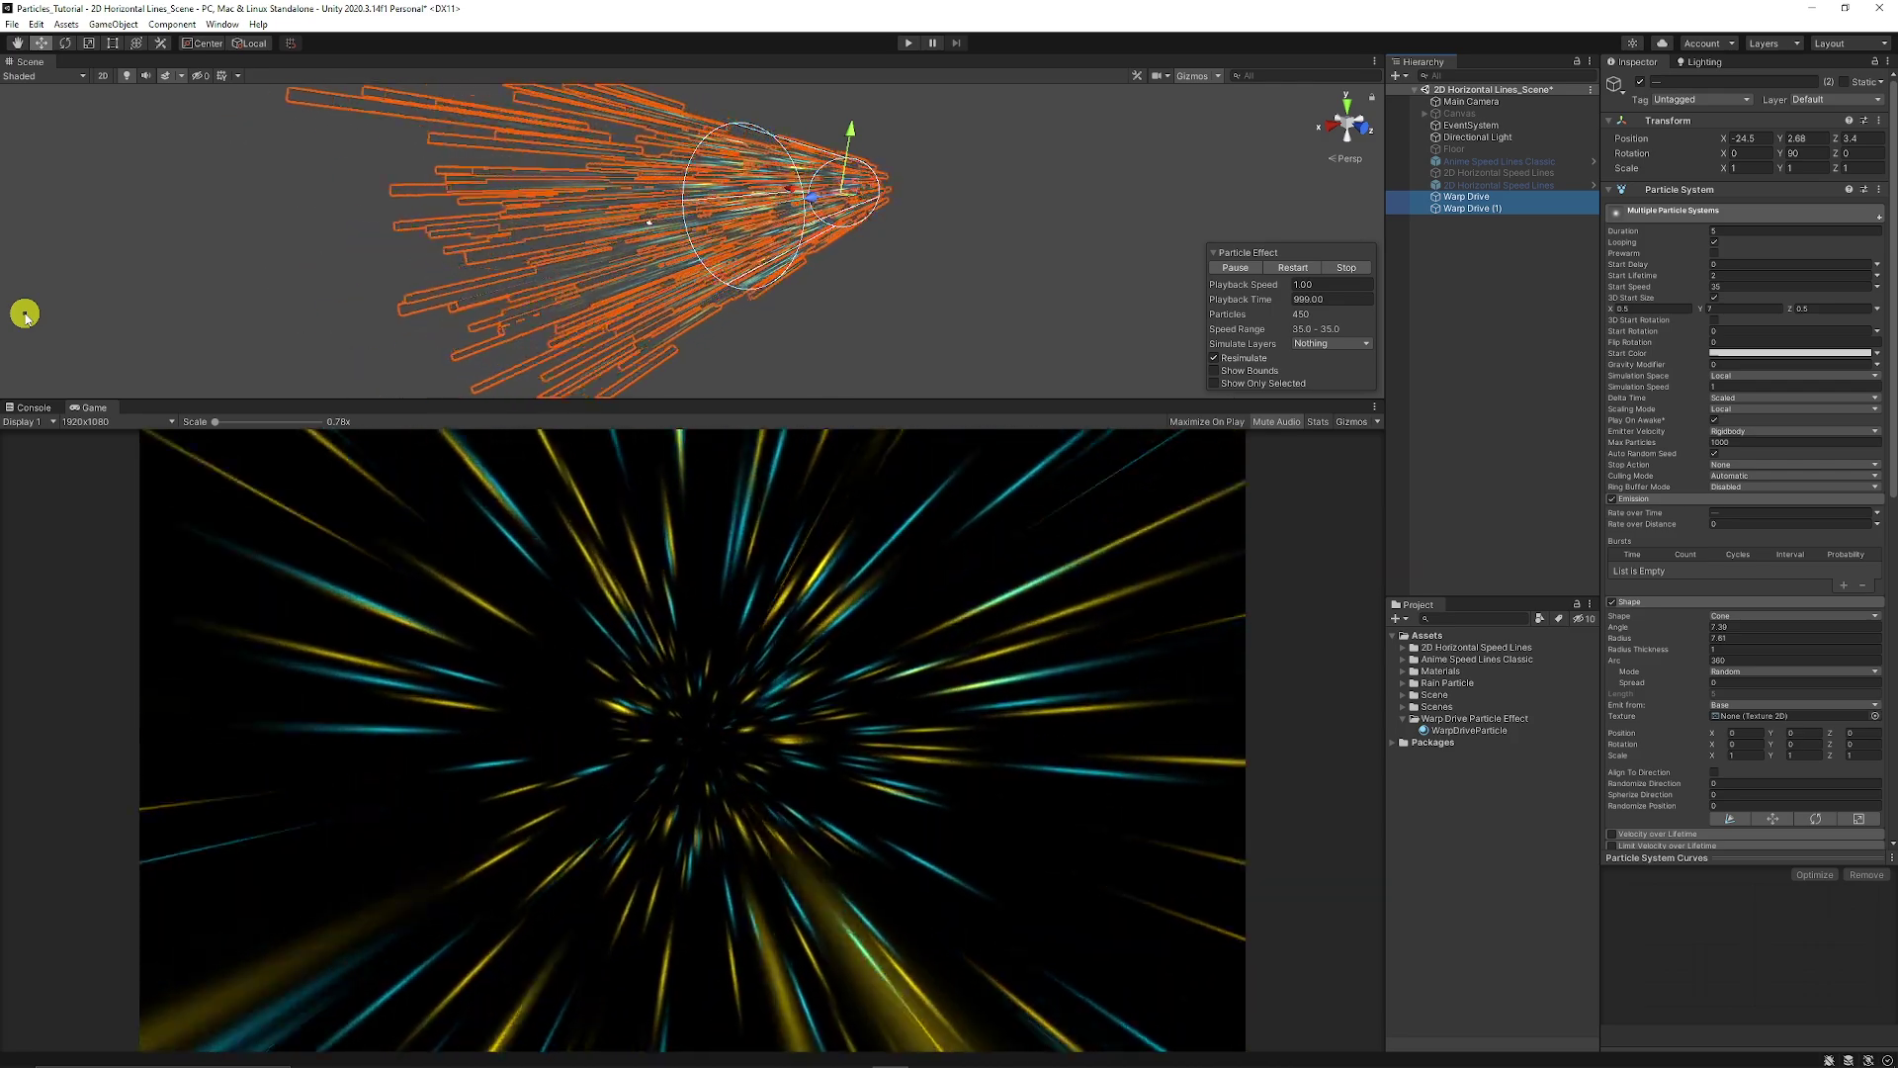
# Create a new Effects particle system named 'Warp Drive'.
pyautogui.click(1487, 318)
pyautogui.rightClick(1491, 297)
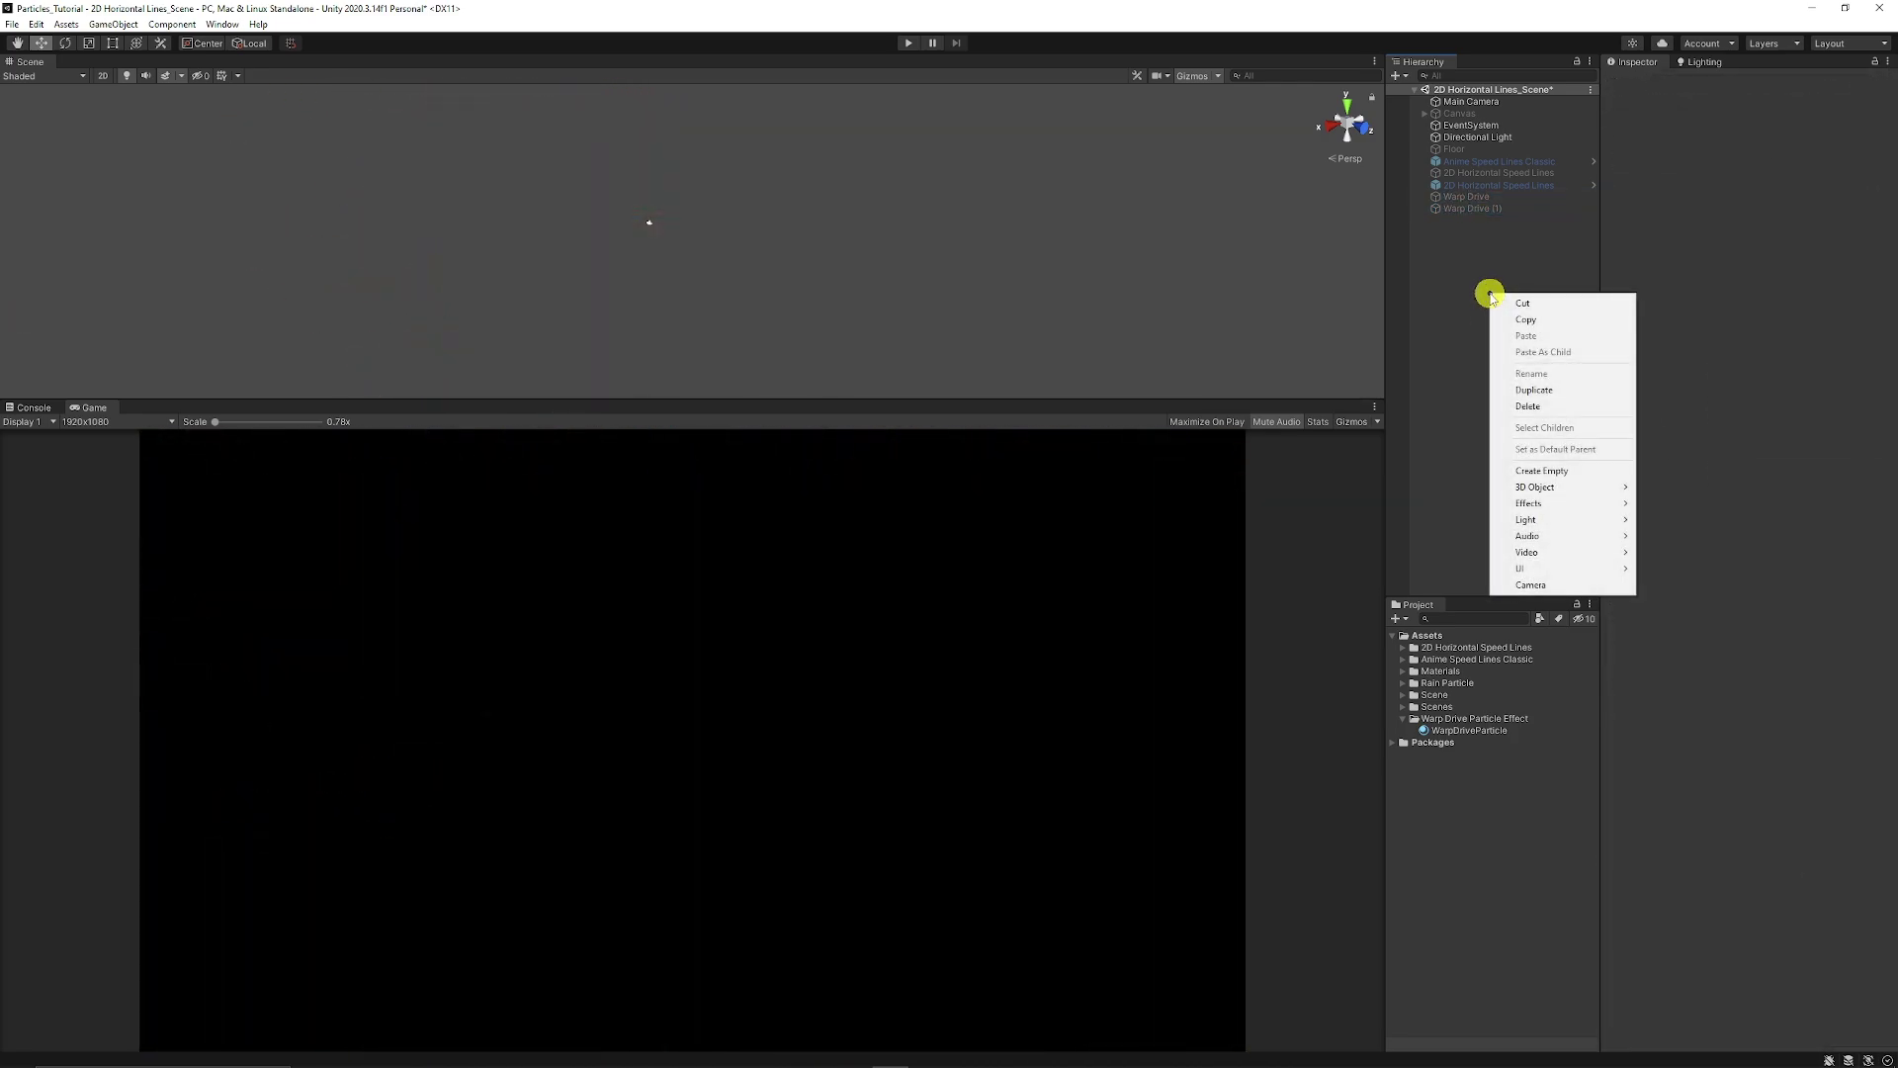
pyautogui.click(1668, 505)
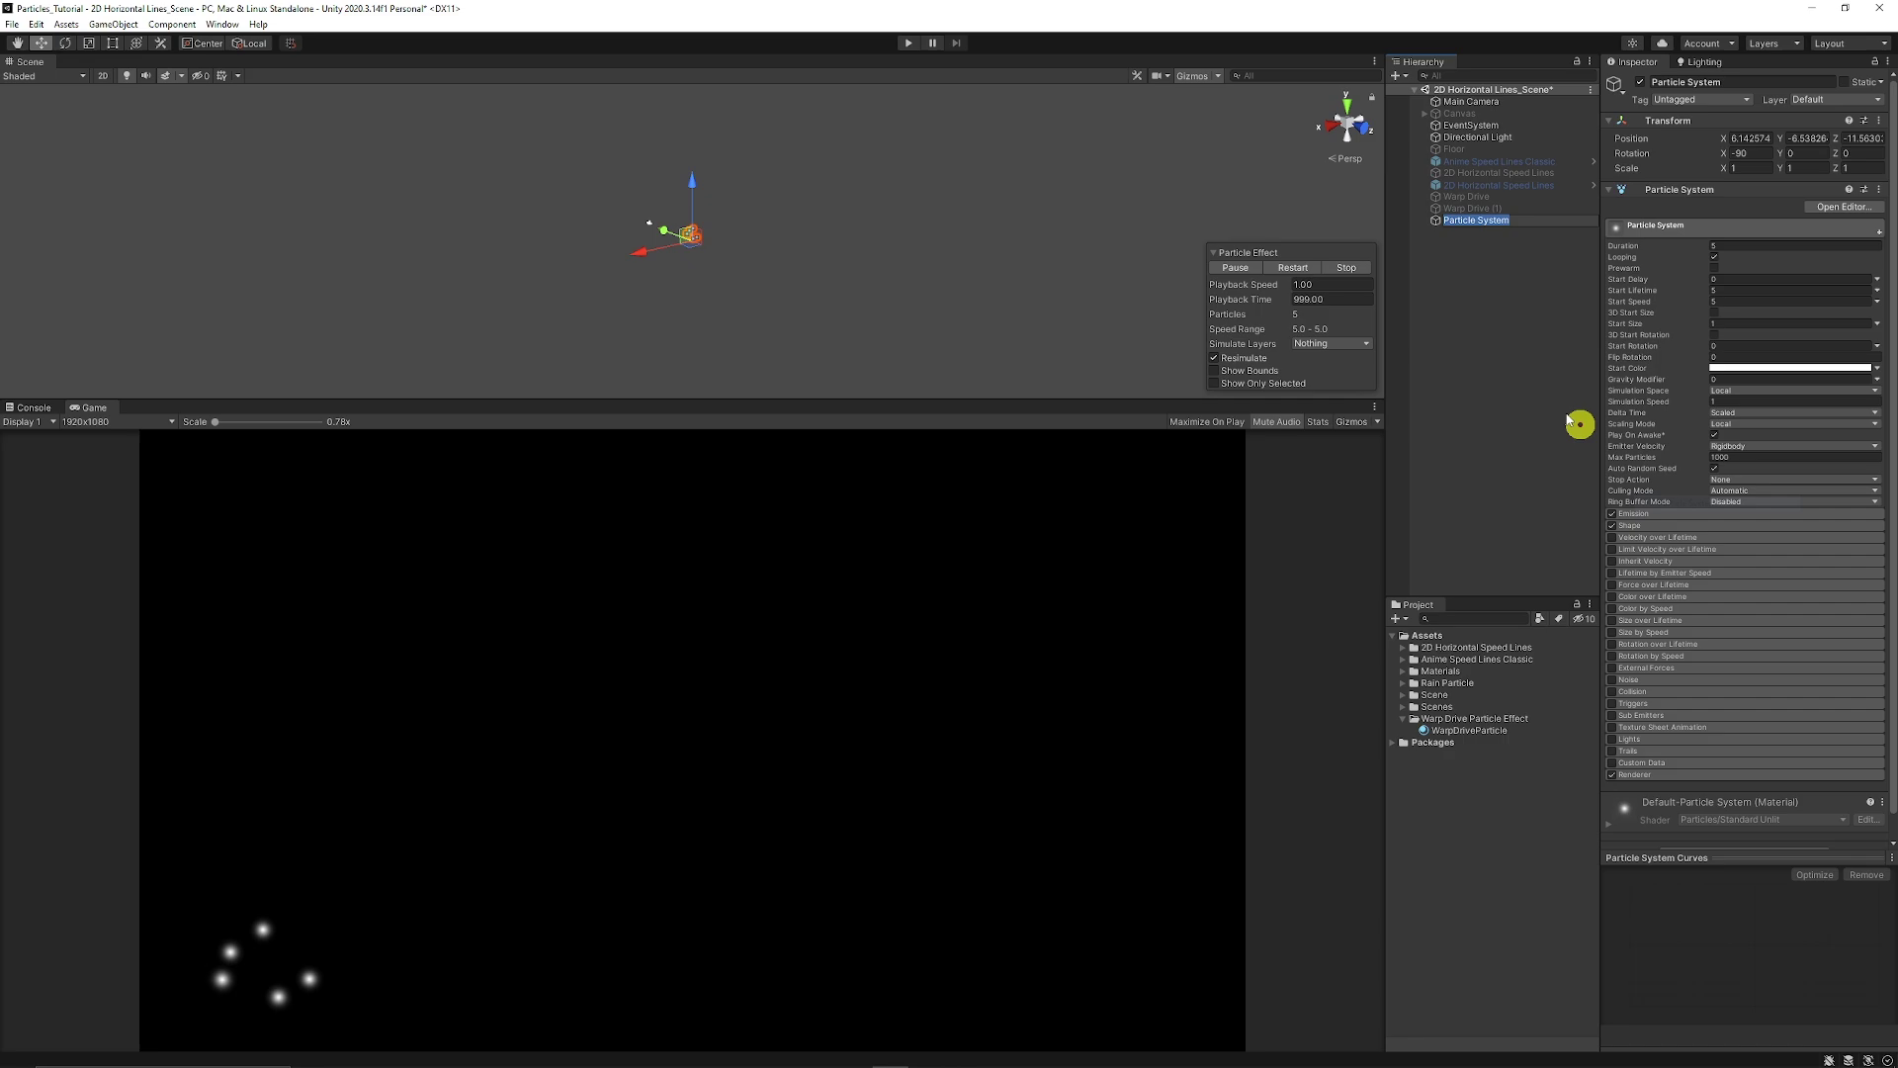
pyautogui.write('Warp Drive')
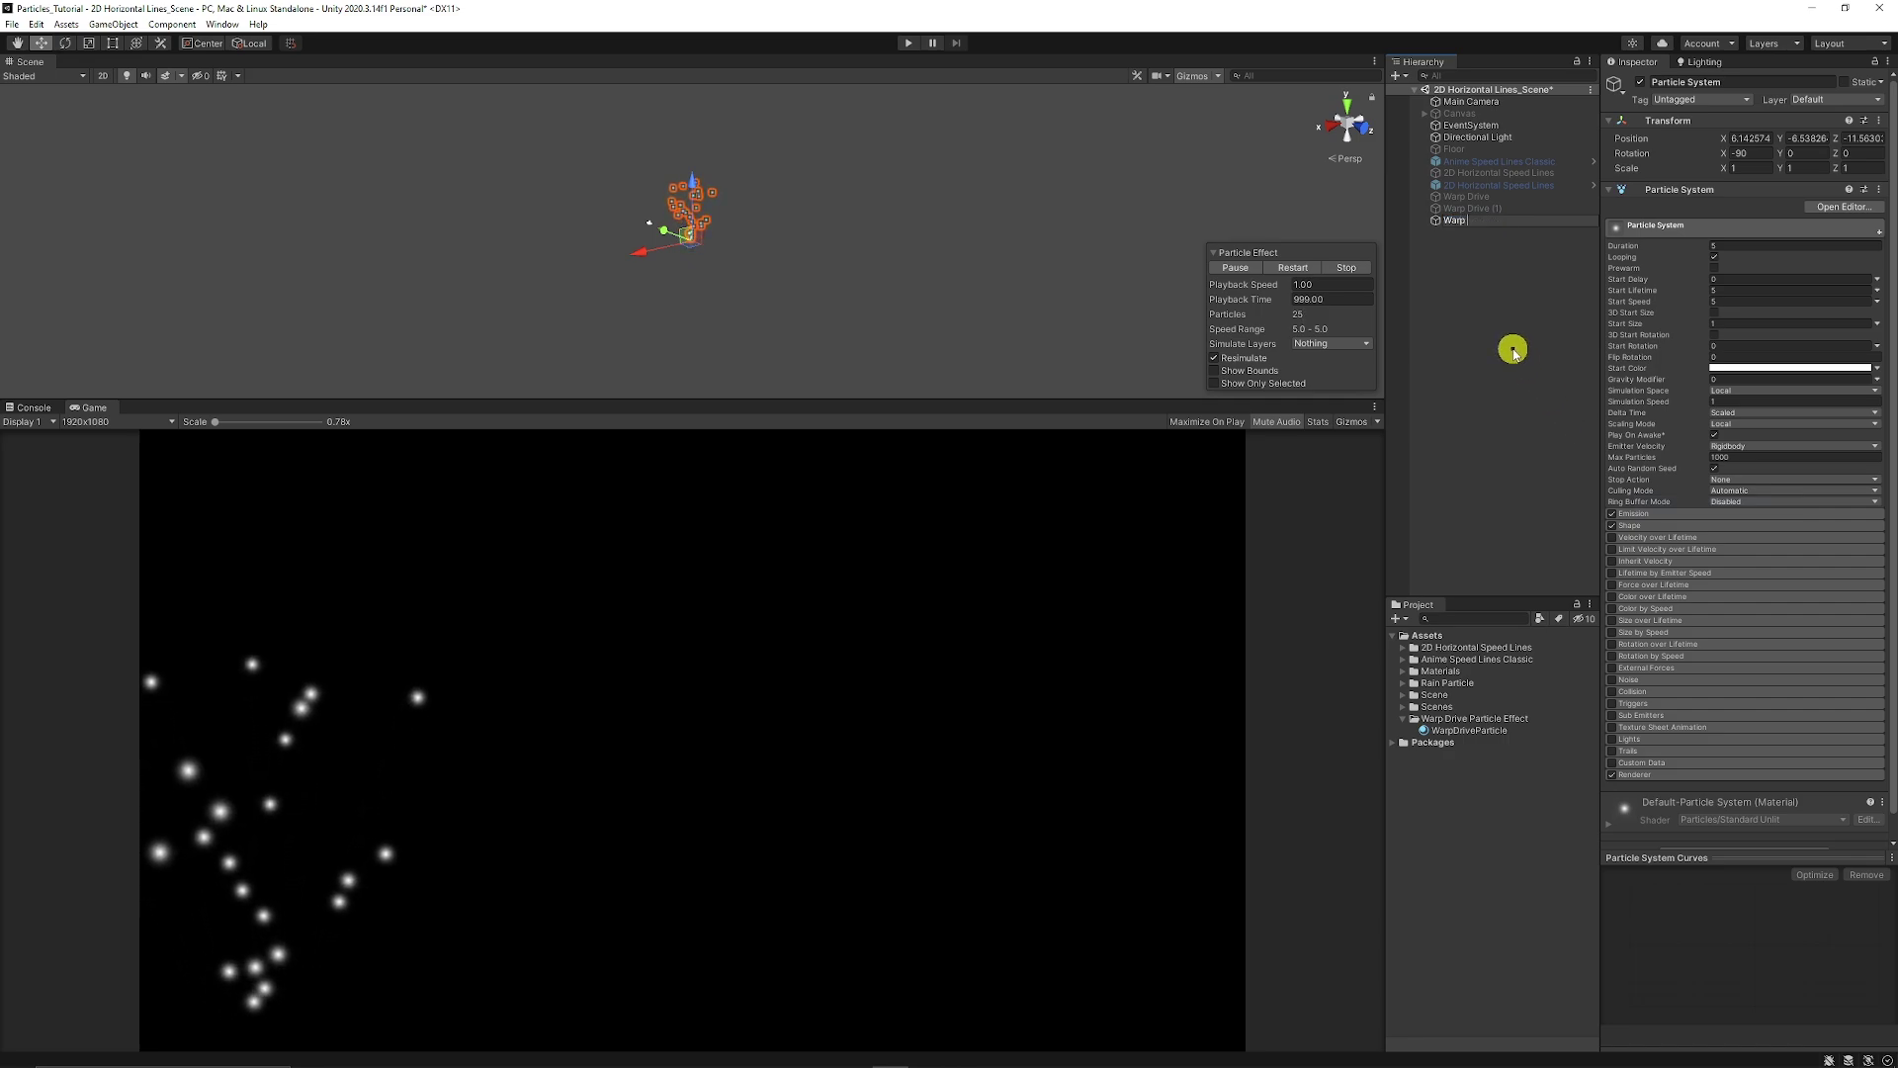
pyautogui.press('Return')
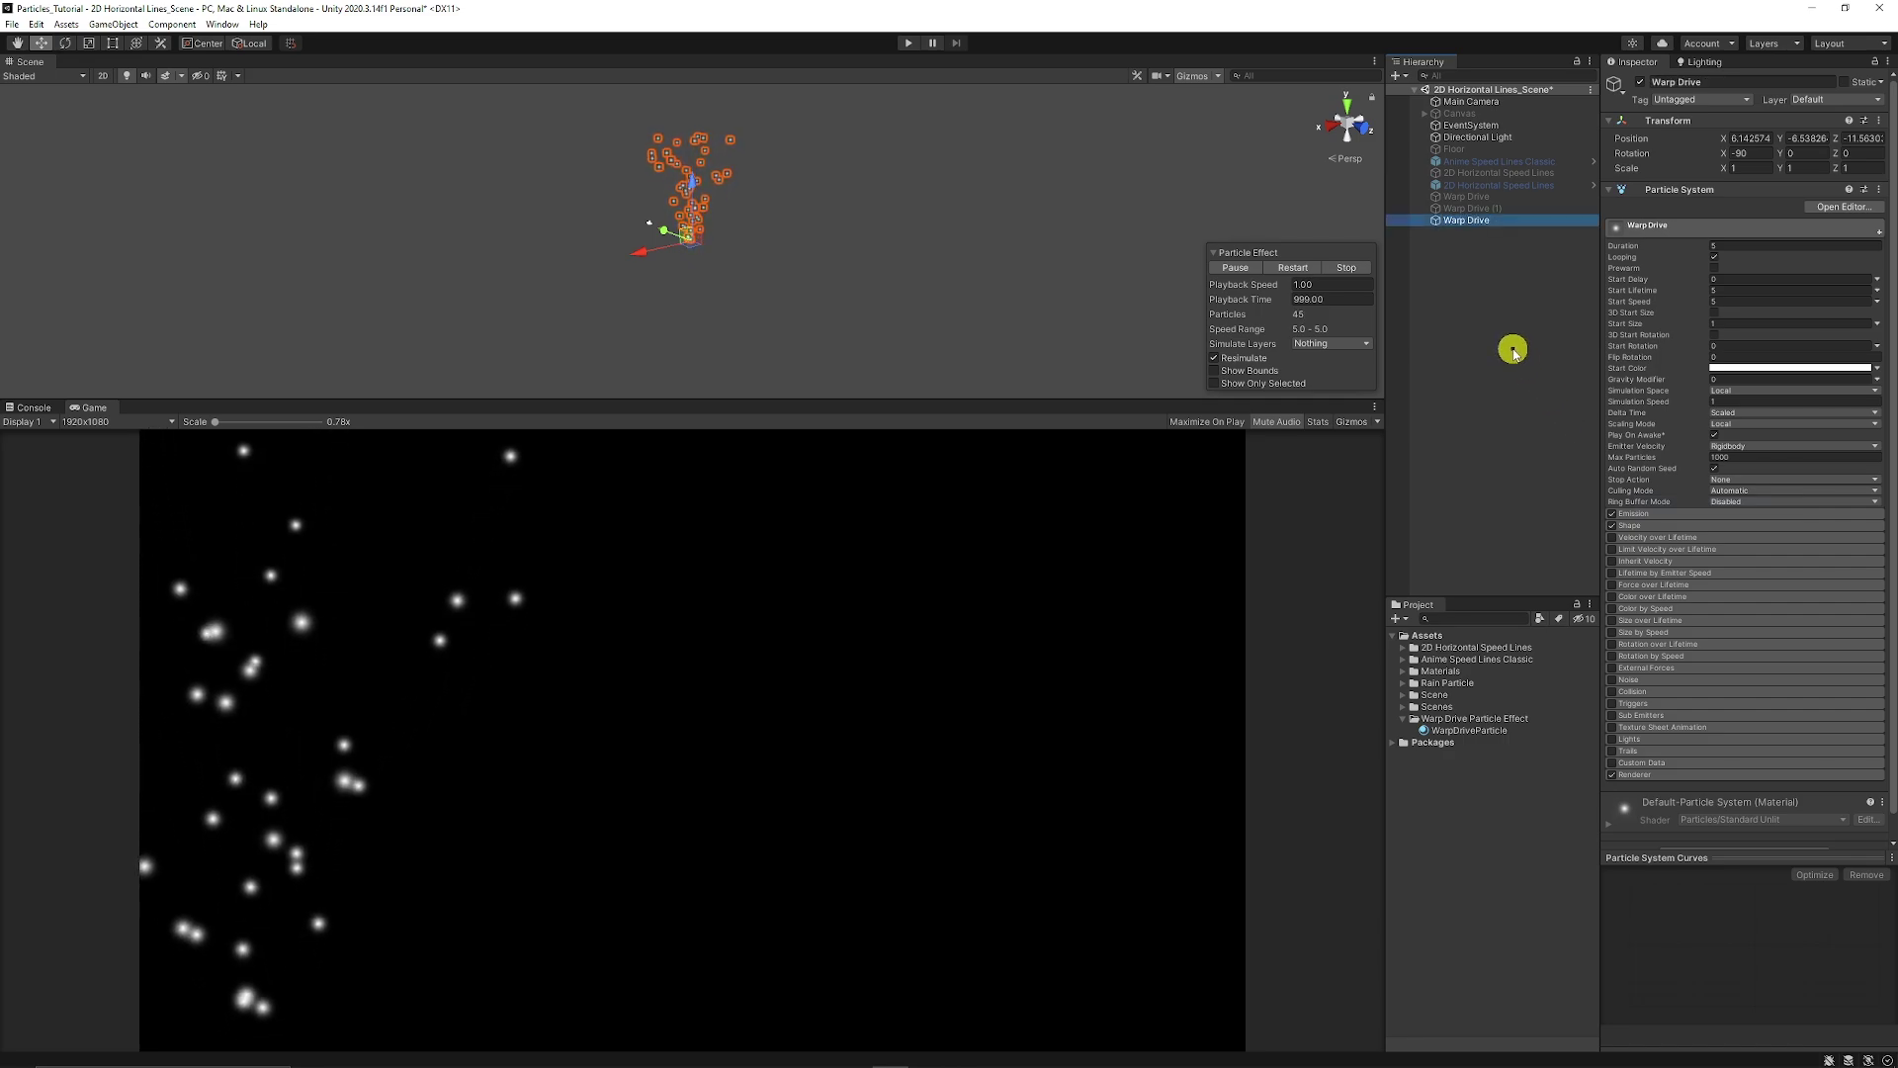
# Reset the Warp Drive emitter's Transform to zero position and rotation.
pyautogui.rightClick(1610, 119)
pyautogui.click(1644, 128)
pyautogui.rightClick(1610, 118)
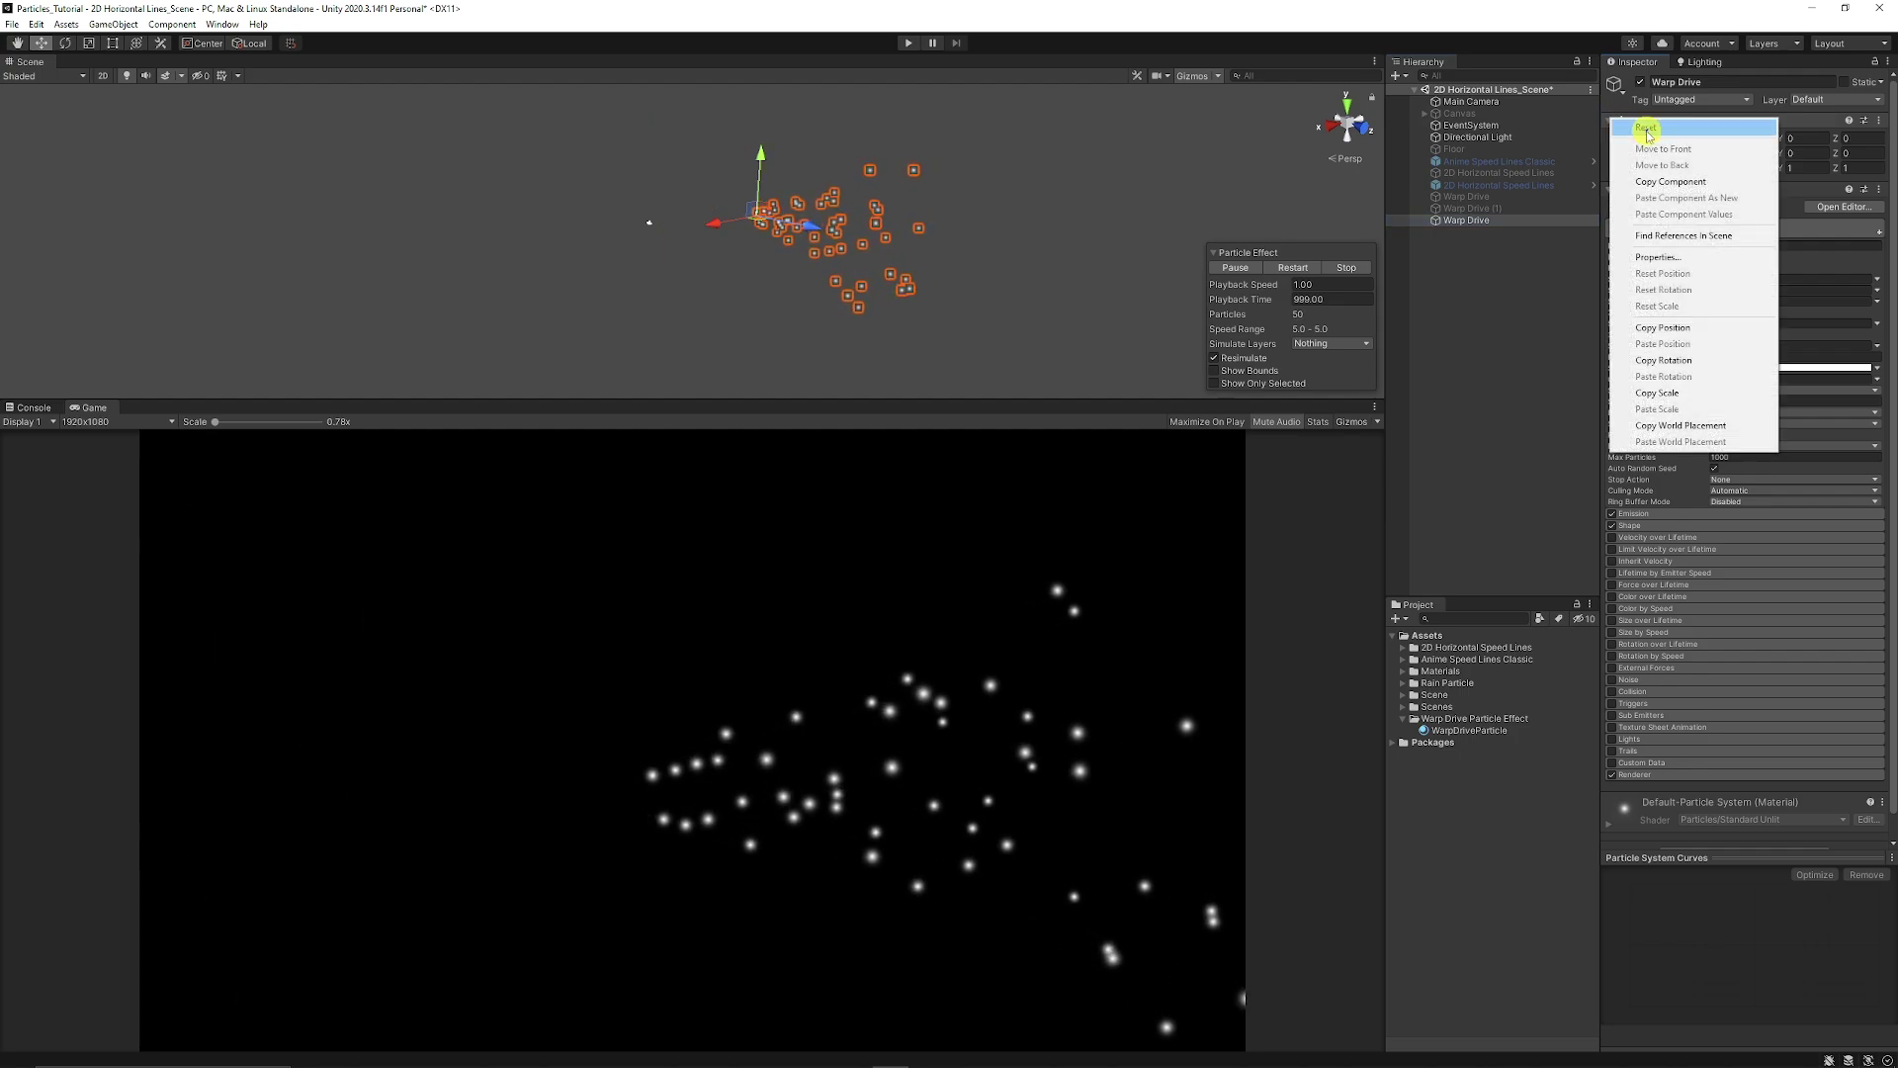
pyautogui.click(1519, 313)
pyautogui.click(1496, 222)
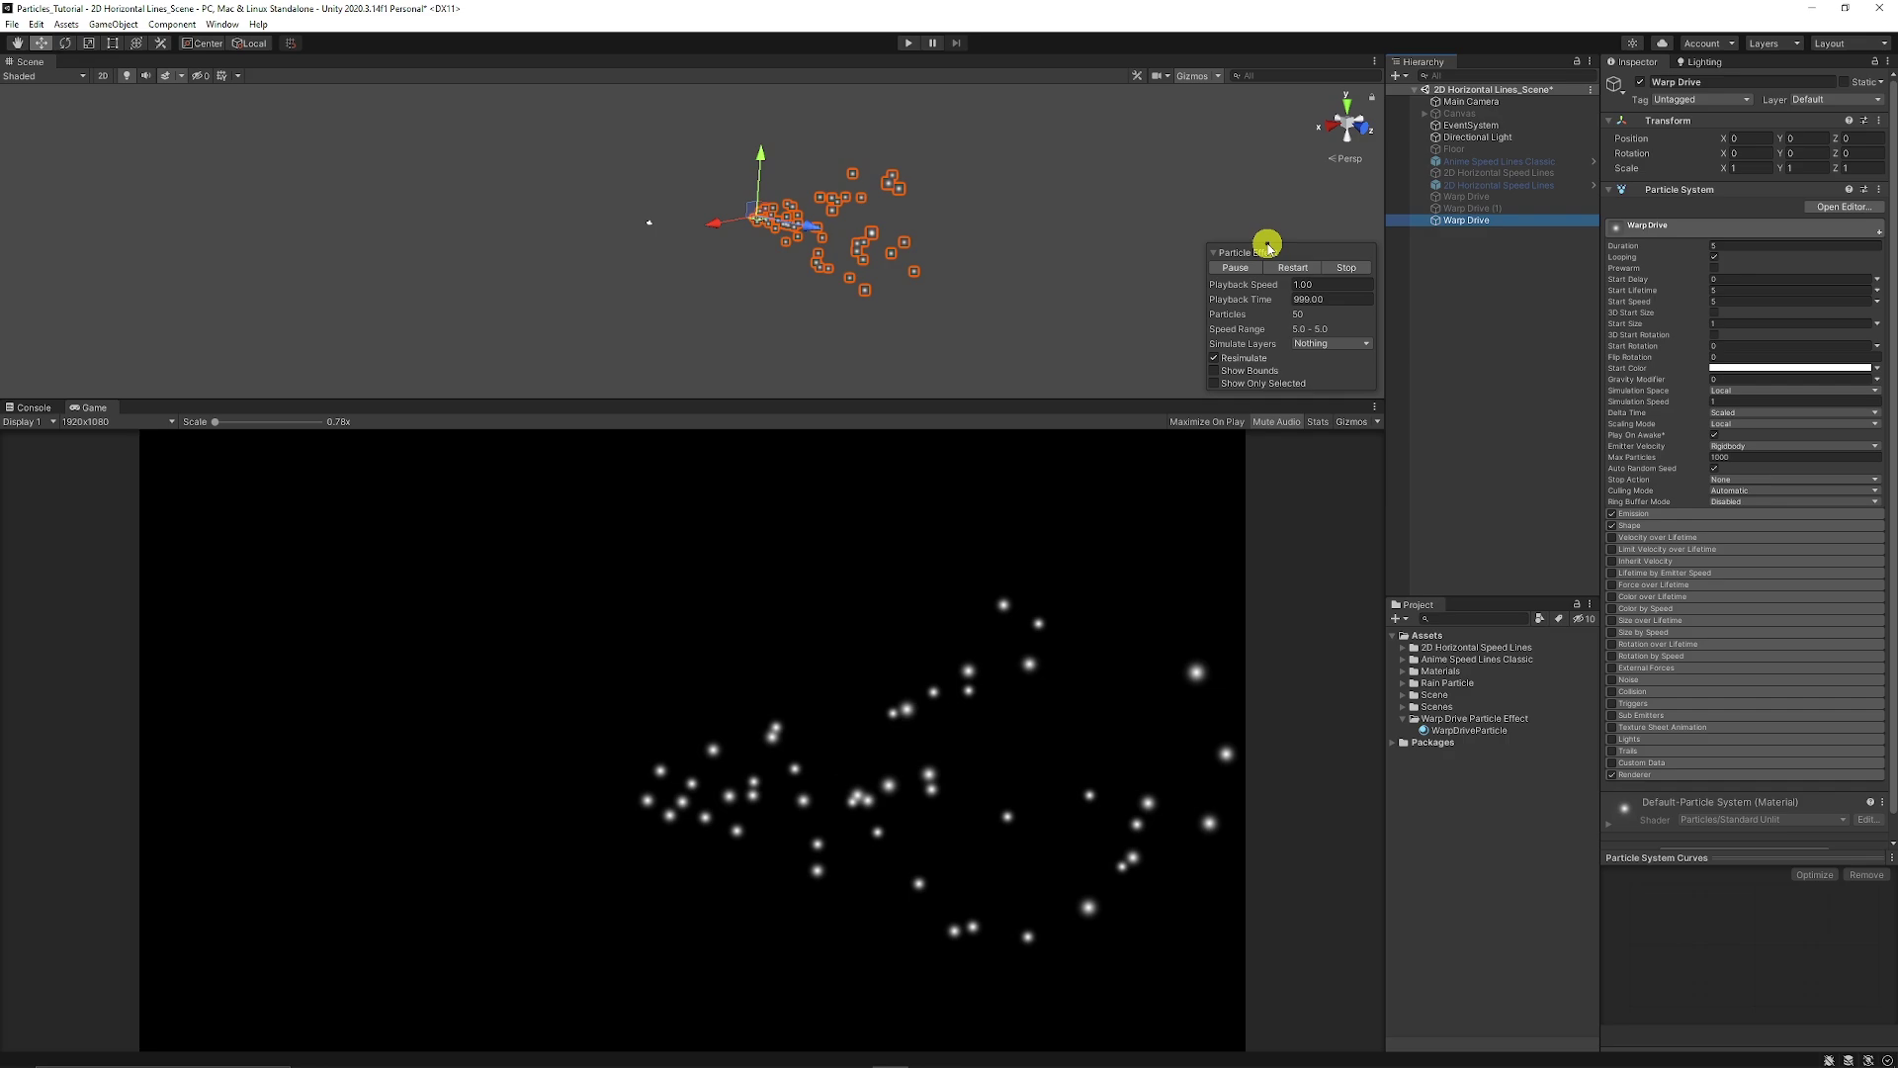
# Rotate the Warp Drive emitter 90 degrees around its Y axis.
pyautogui.keyDown('alt'); pyautogui.moveTo(827, 280); pyautogui.dragTo(753, 228); pyautogui.keyUp('alt')
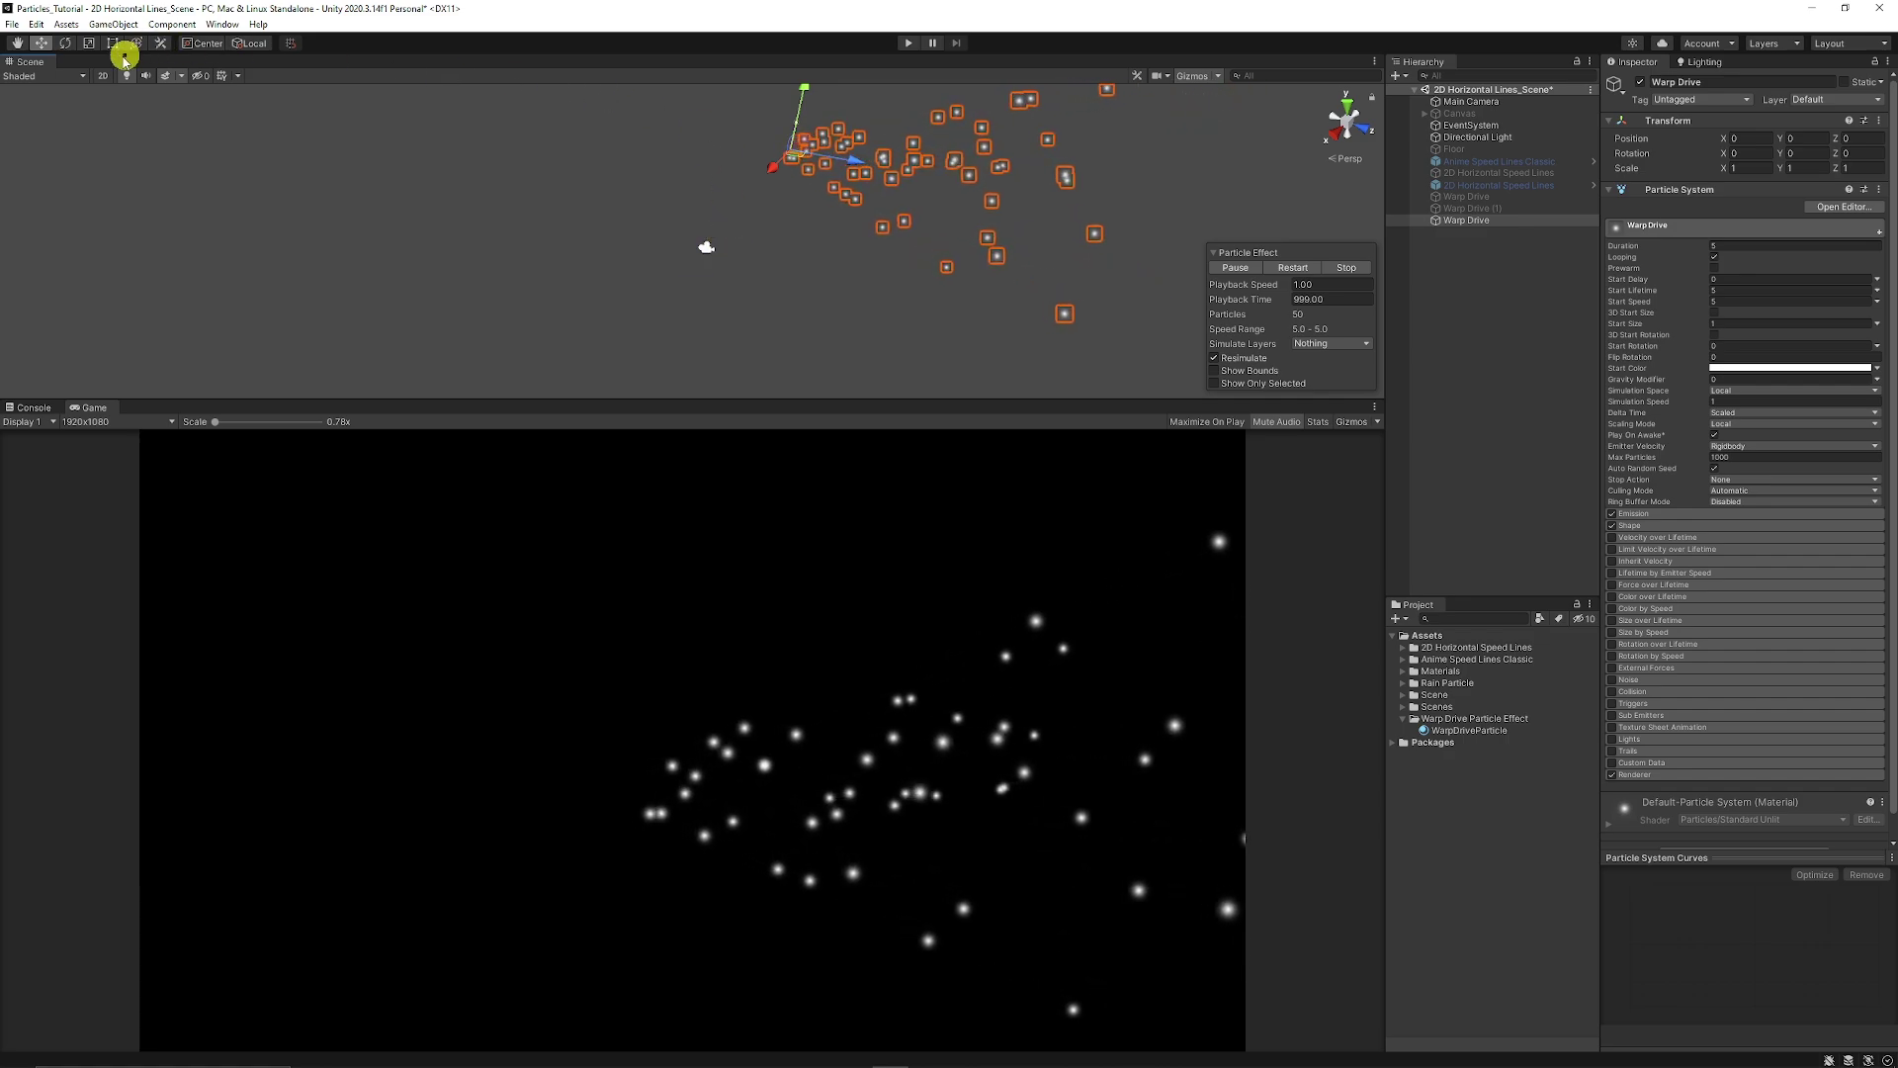
pyautogui.click(64, 42)
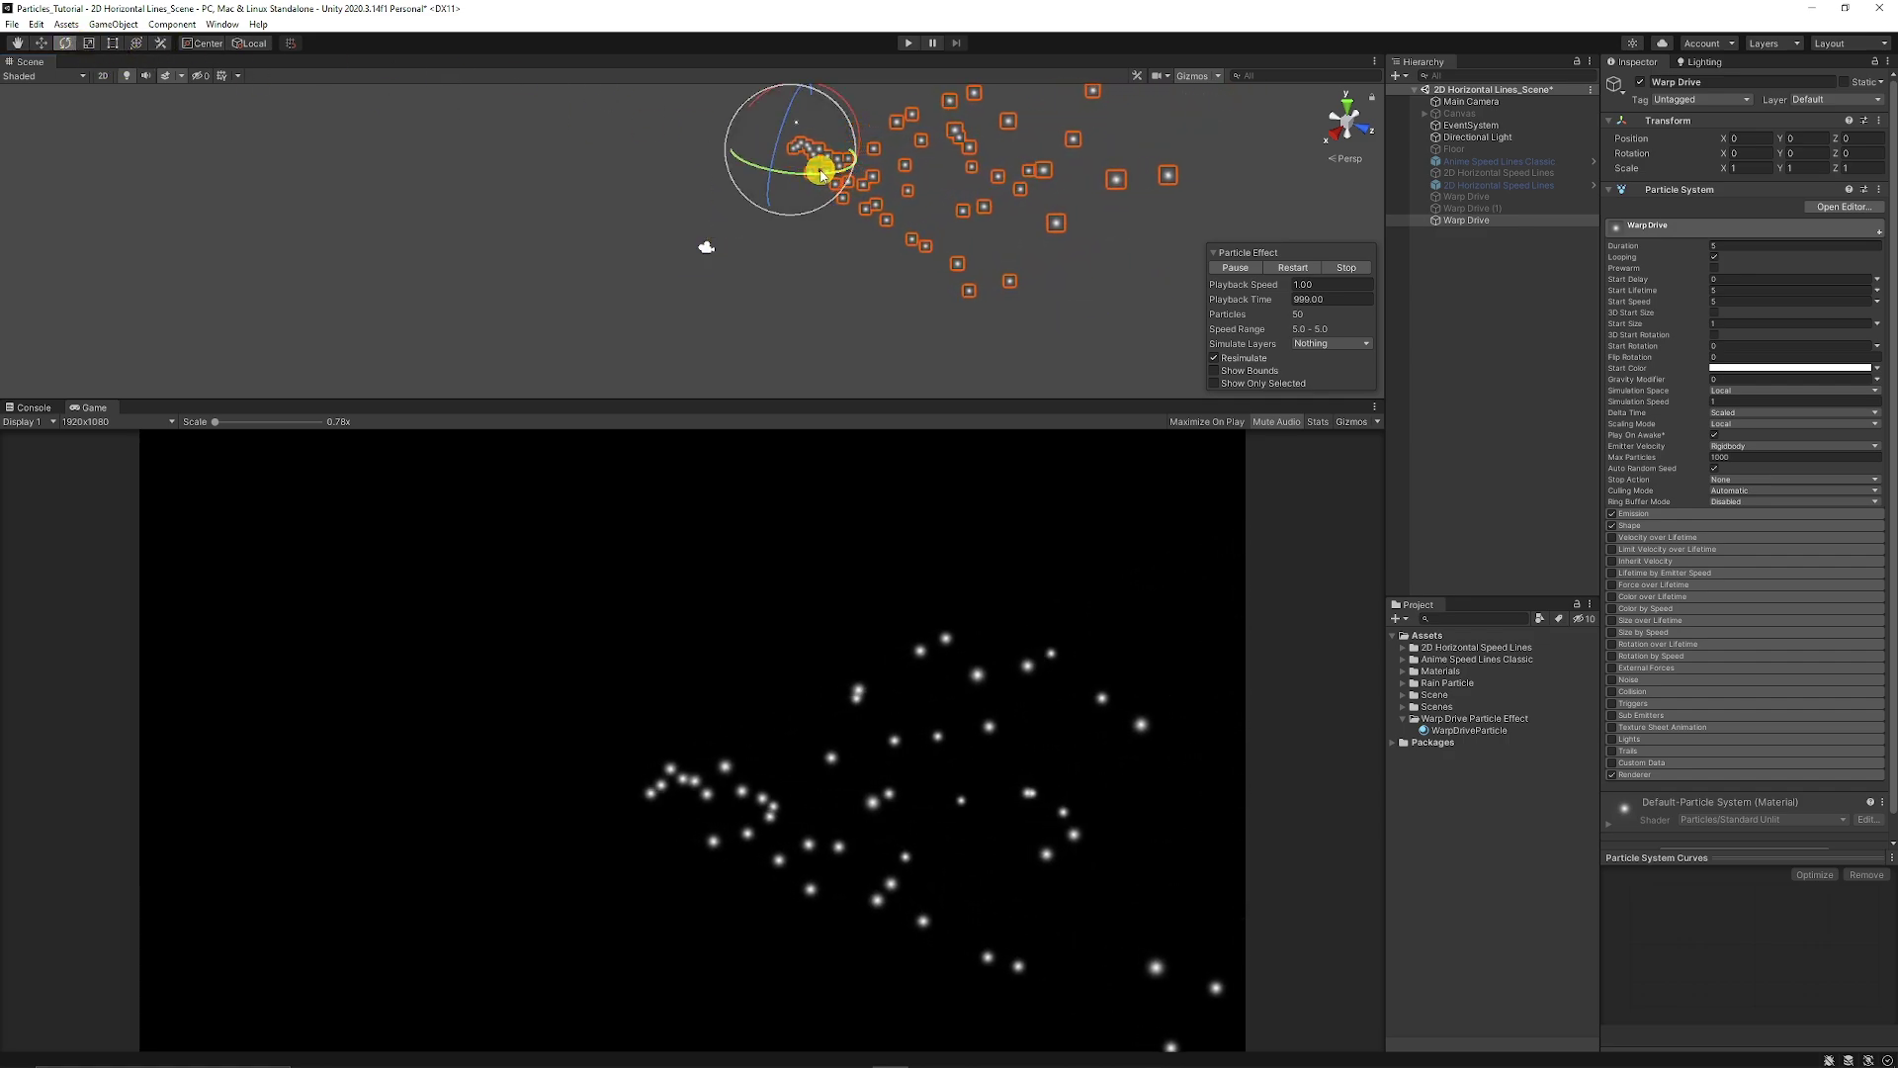
pyautogui.moveTo(816, 177); pyautogui.dragTo(595, 188)
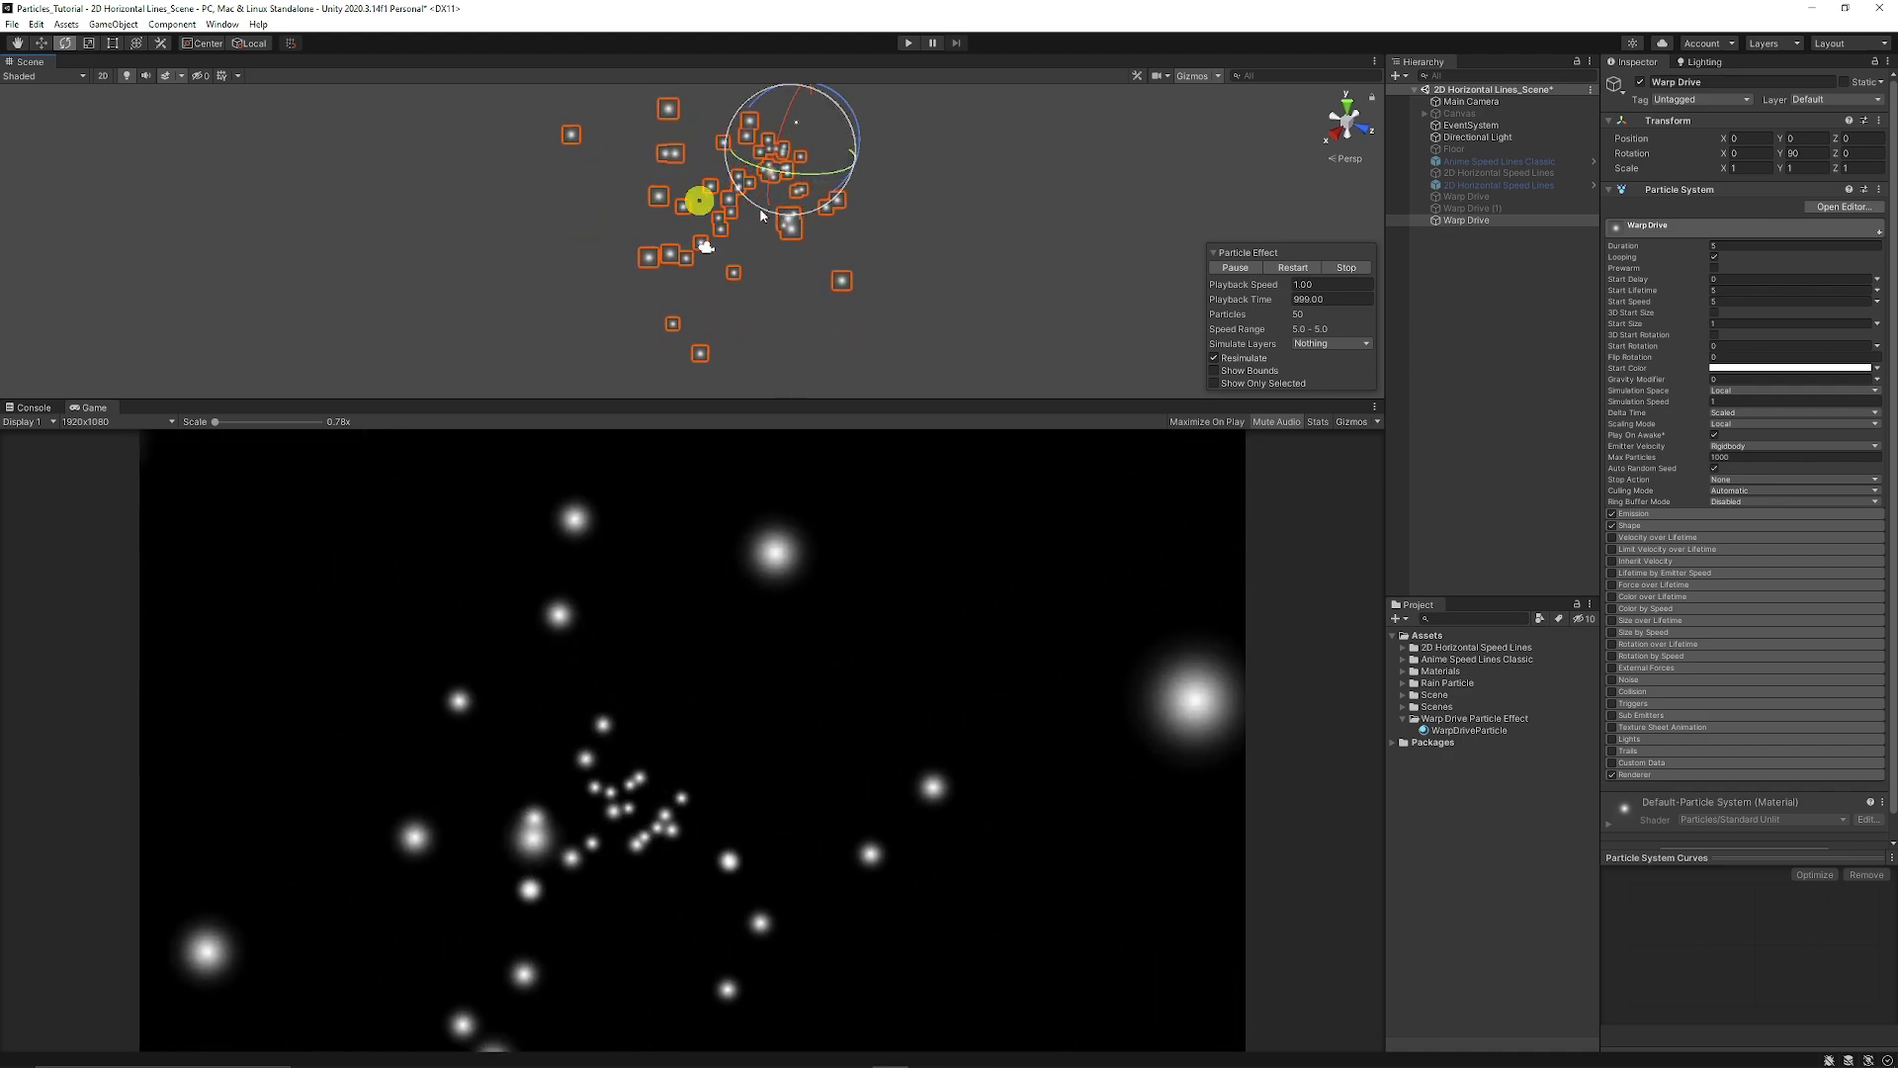
pyautogui.keyDown('alt'); pyautogui.moveTo(603, 193); pyautogui.dragTo(756, 150); pyautogui.keyUp('alt')
pyautogui.press('w')
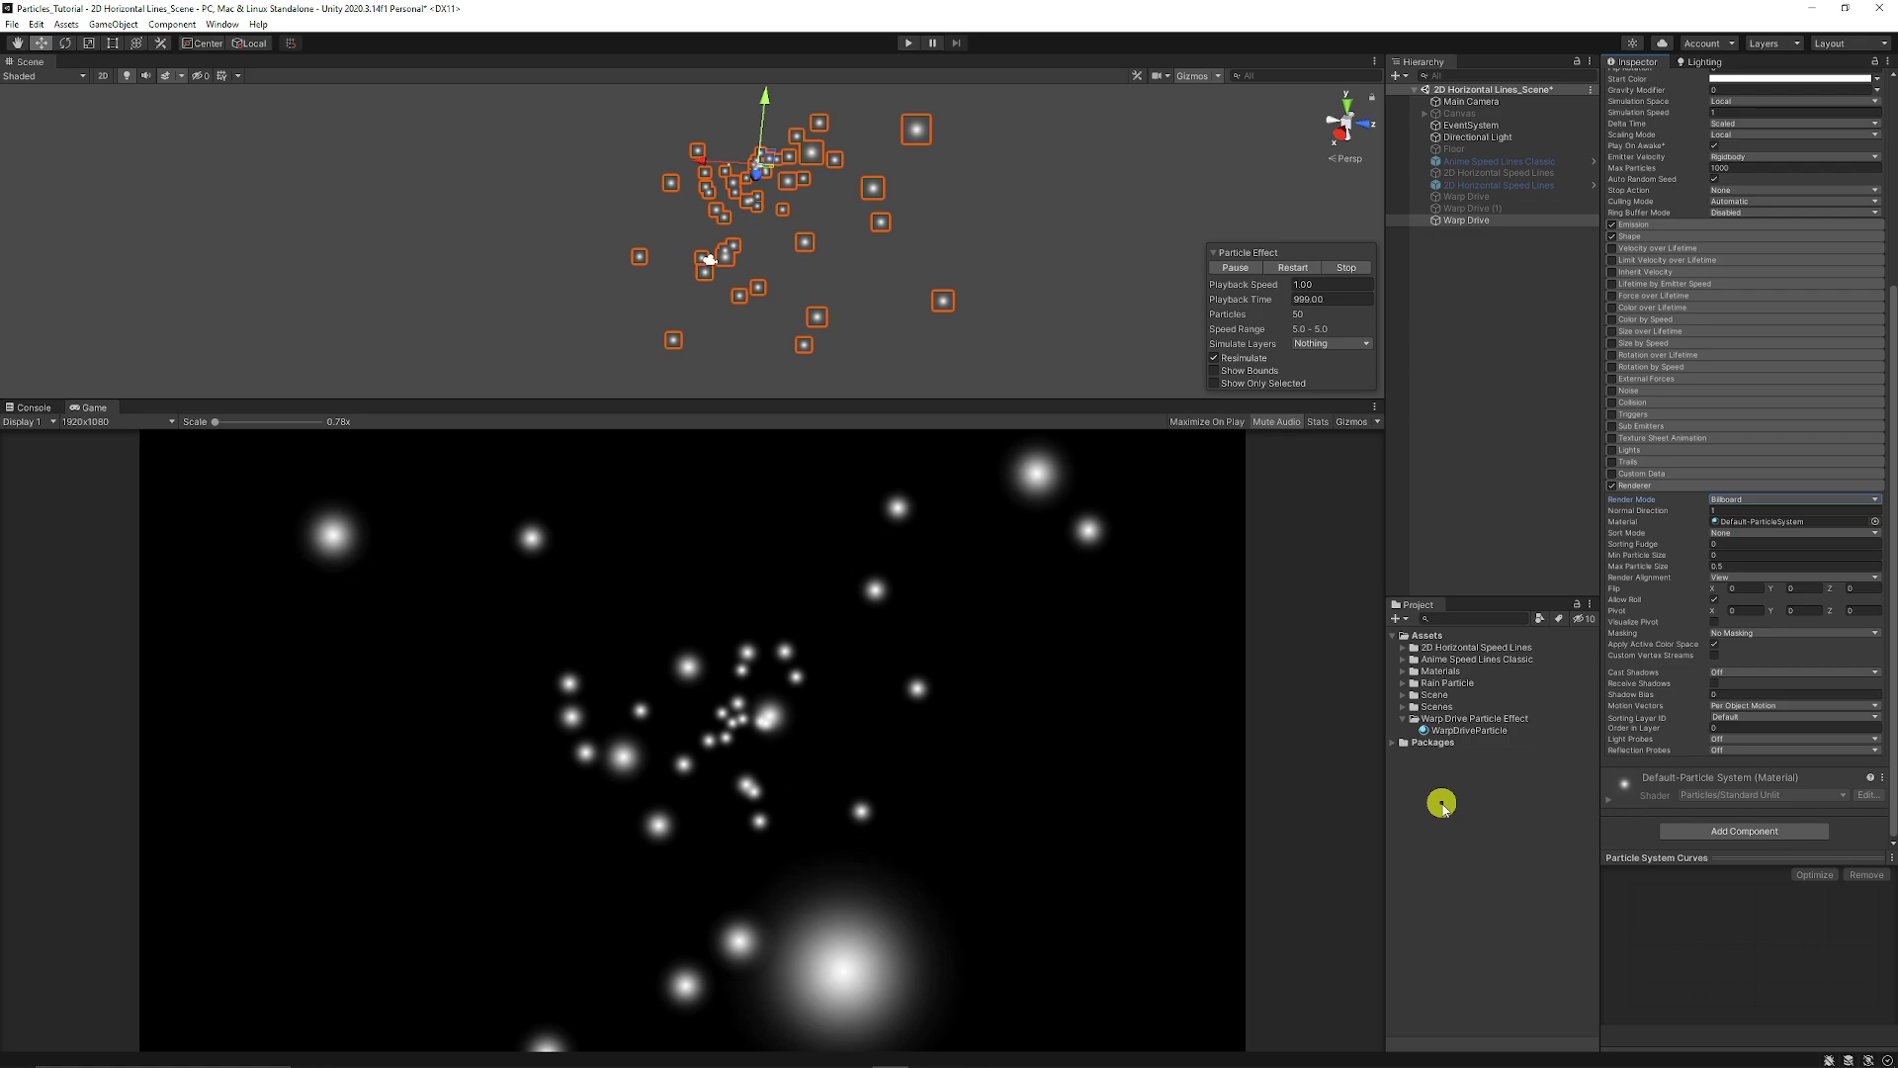
# Give the WarpDriveParticle material the Legacy Shaders/Particles/Additive shader and Default-Particle texture.
pyautogui.rightClick(1488, 777)
pyautogui.moveTo(1599, 400)
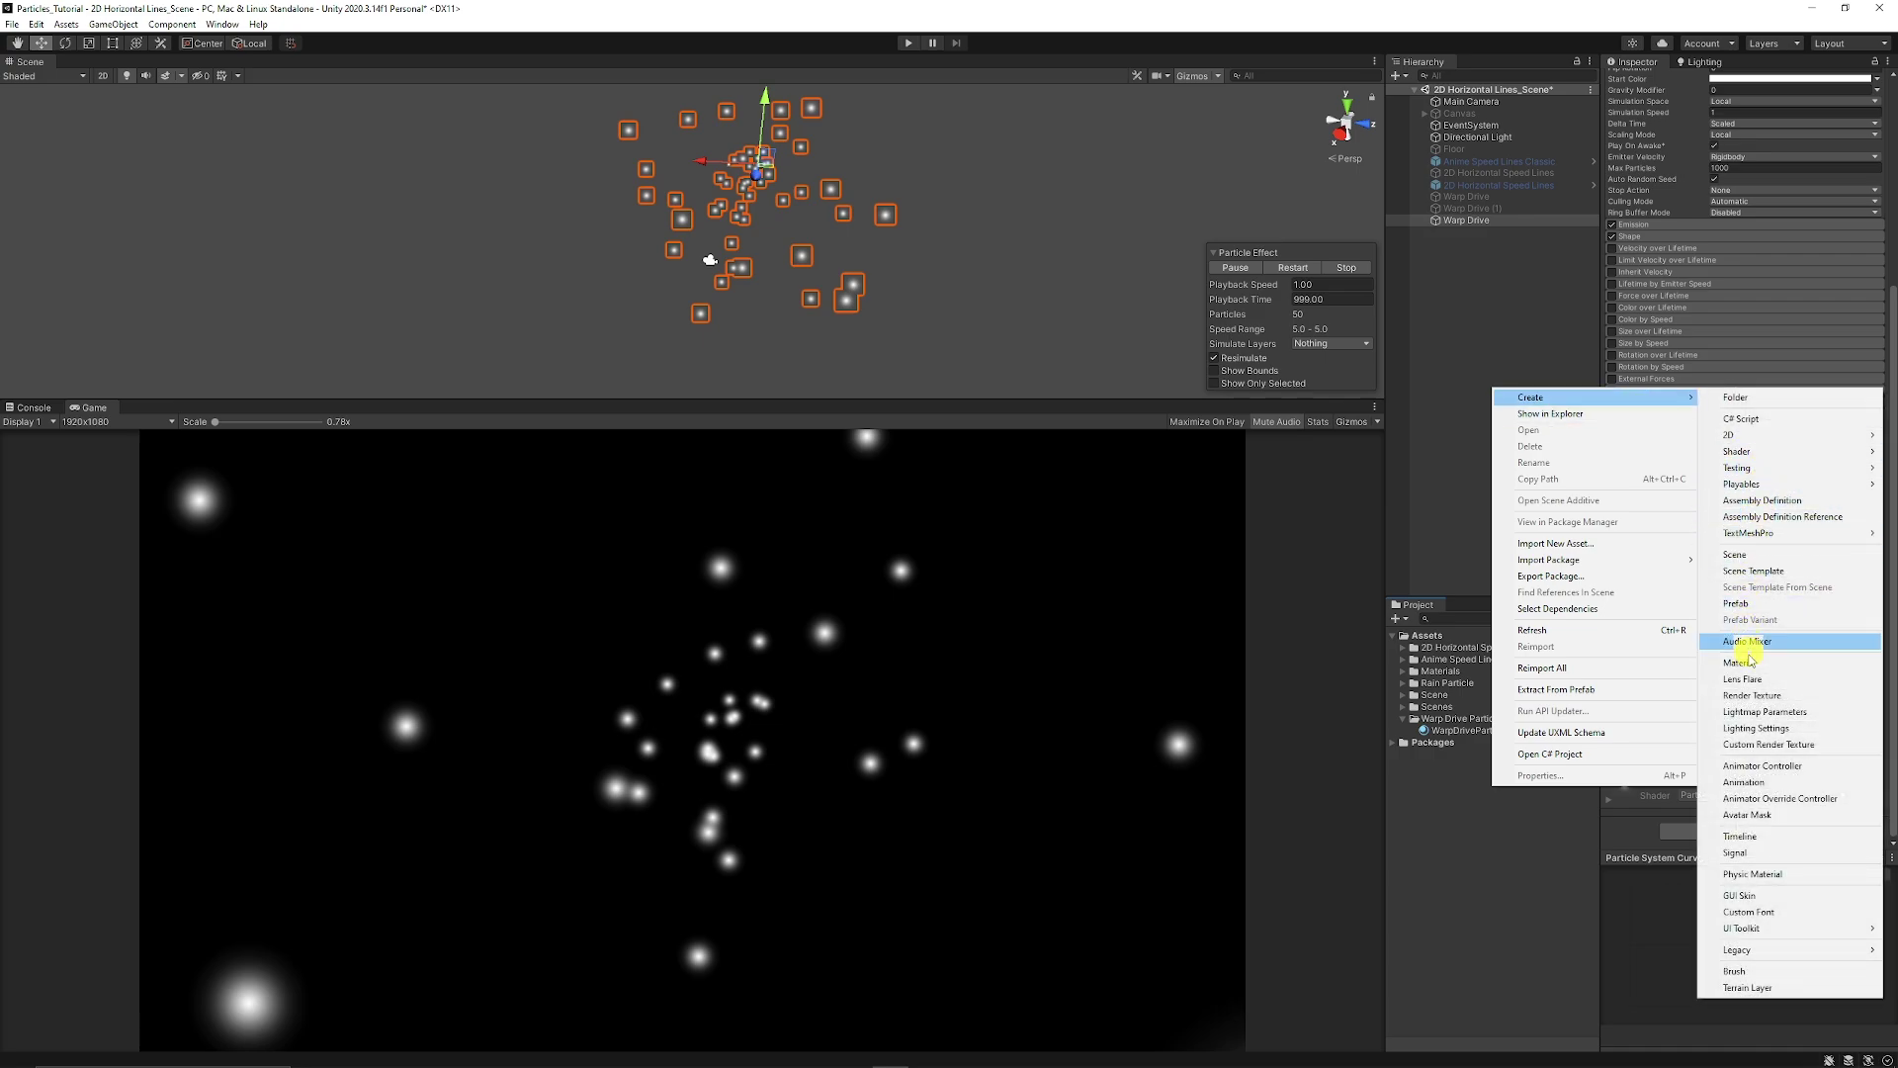
pyautogui.click(1464, 732)
pyautogui.click(1715, 96)
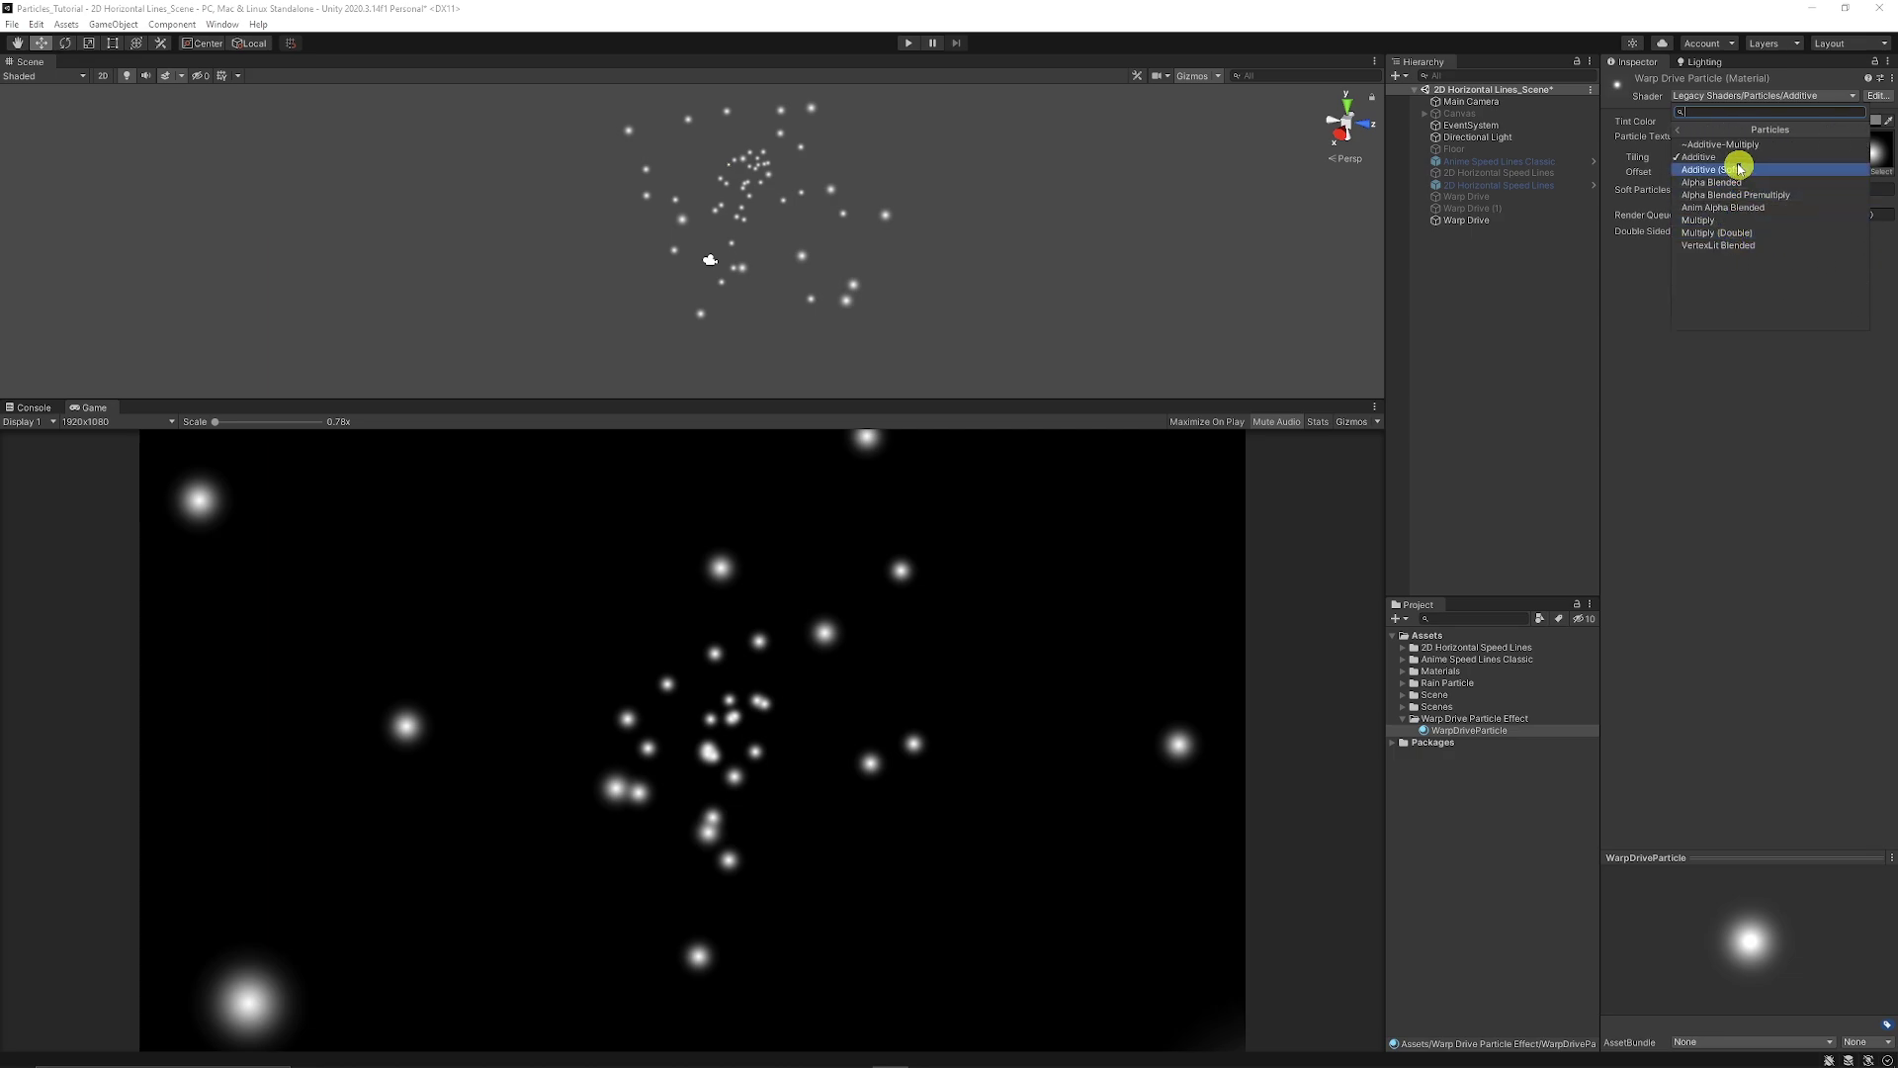
pyautogui.click(1729, 159)
pyautogui.click(1881, 170)
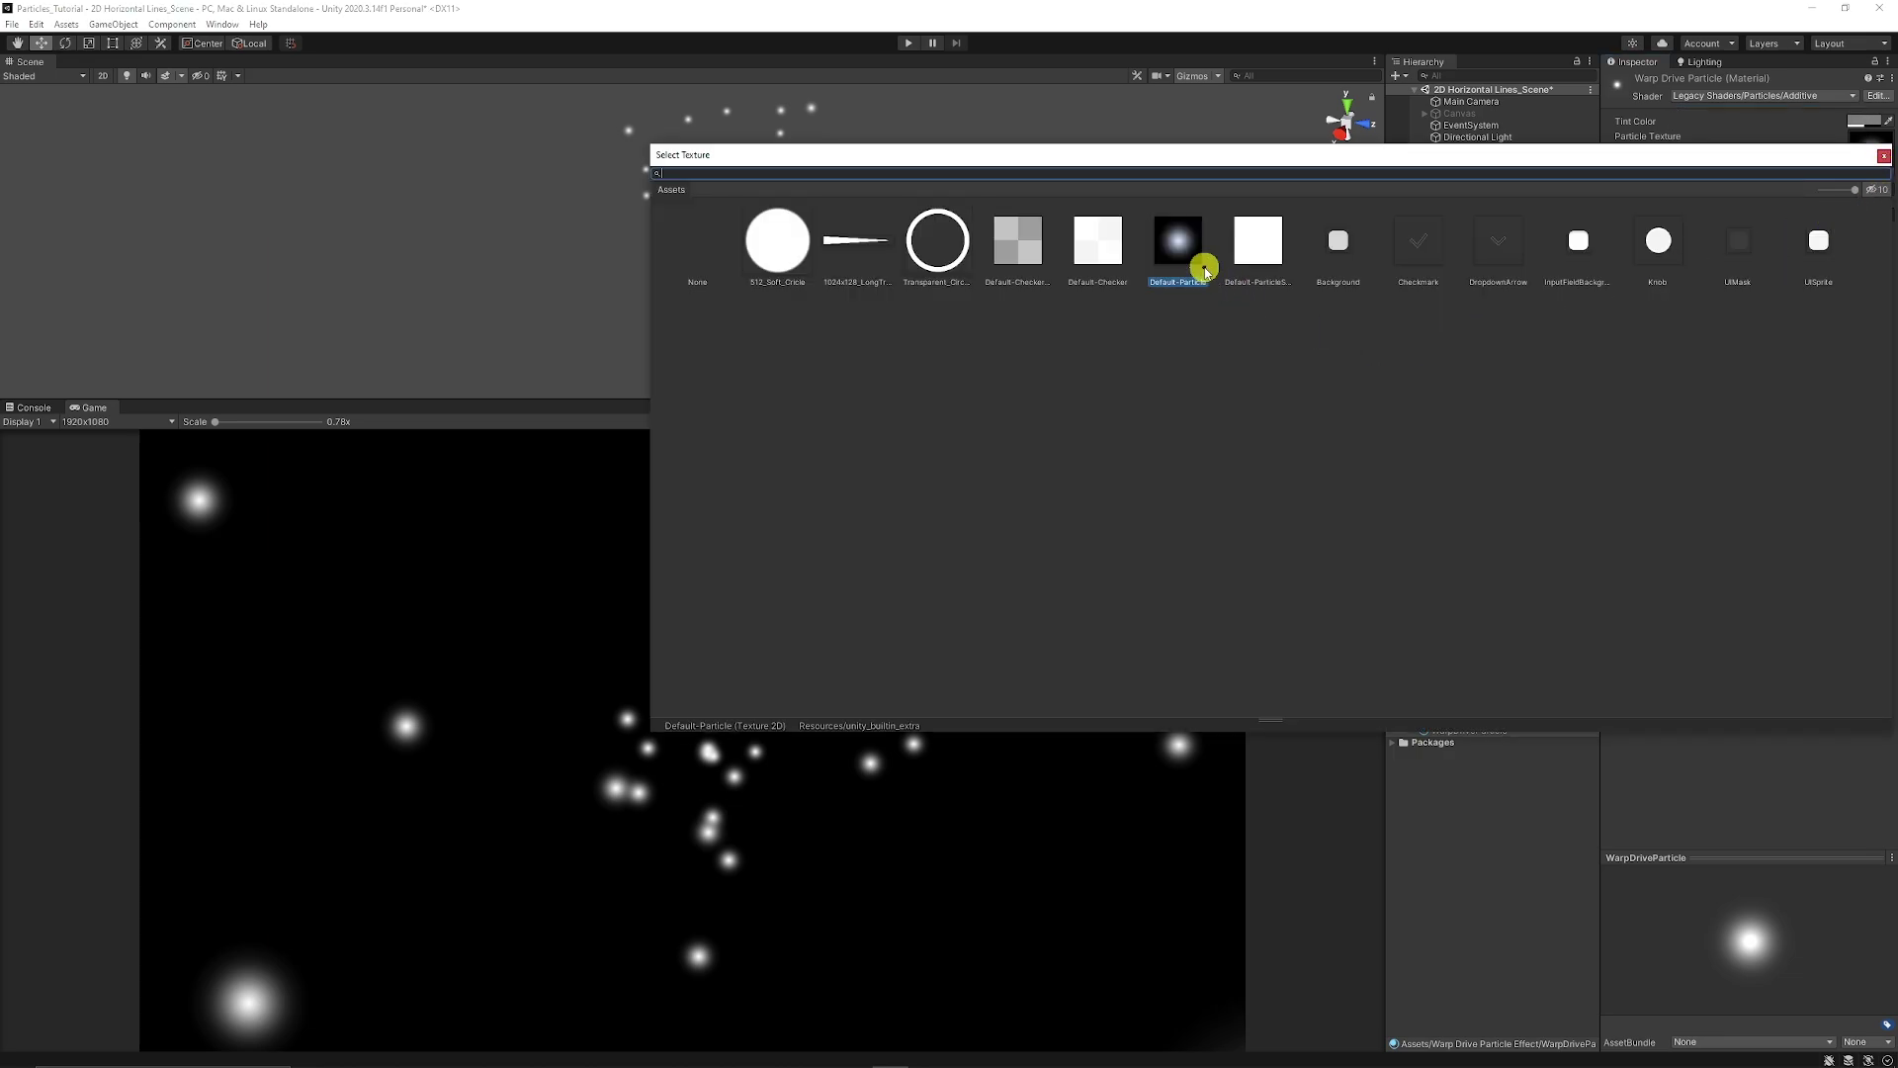
pyautogui.doubleClick(1191, 255)
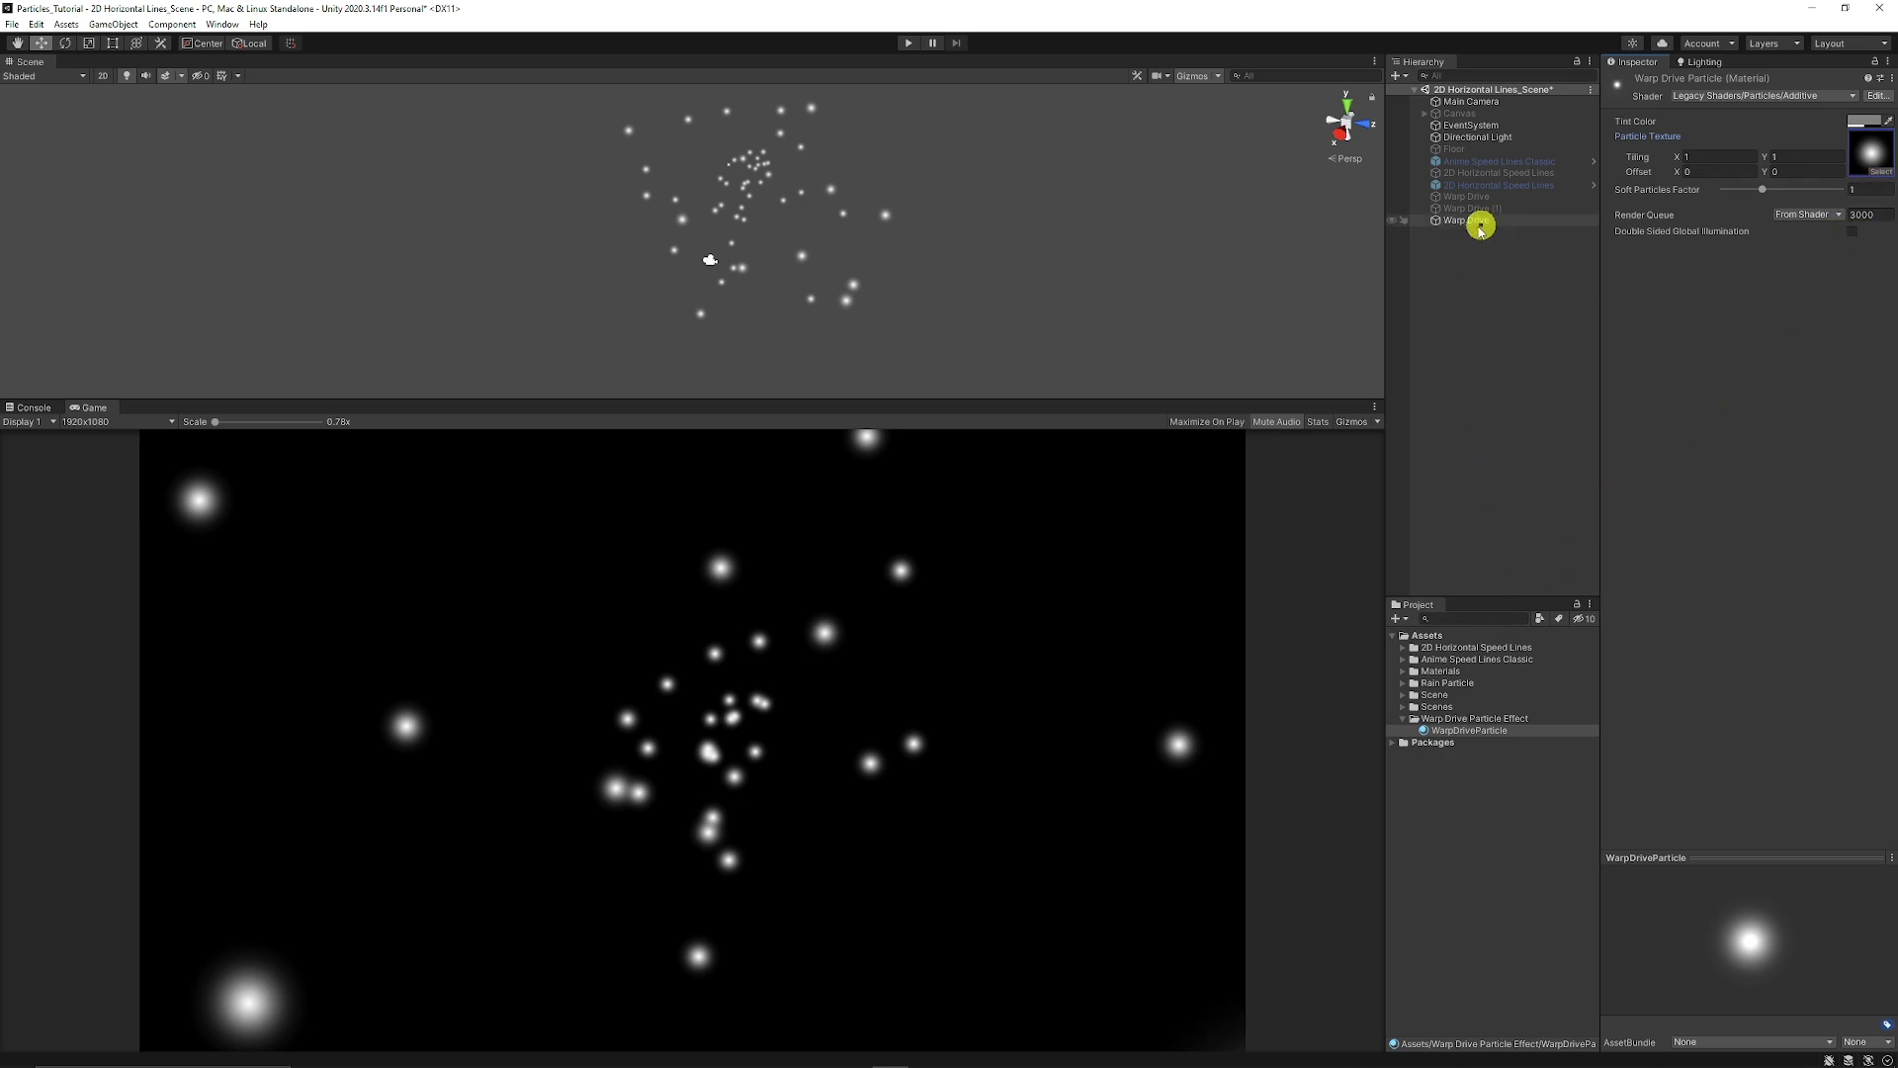
# Assign WarpDriveParticle to Warp Drive's Renderer and set Render Mode to Stretched Billboard.
pyautogui.click(1479, 221)
pyautogui.moveTo(1474, 731); pyautogui.dragTo(1741, 813)
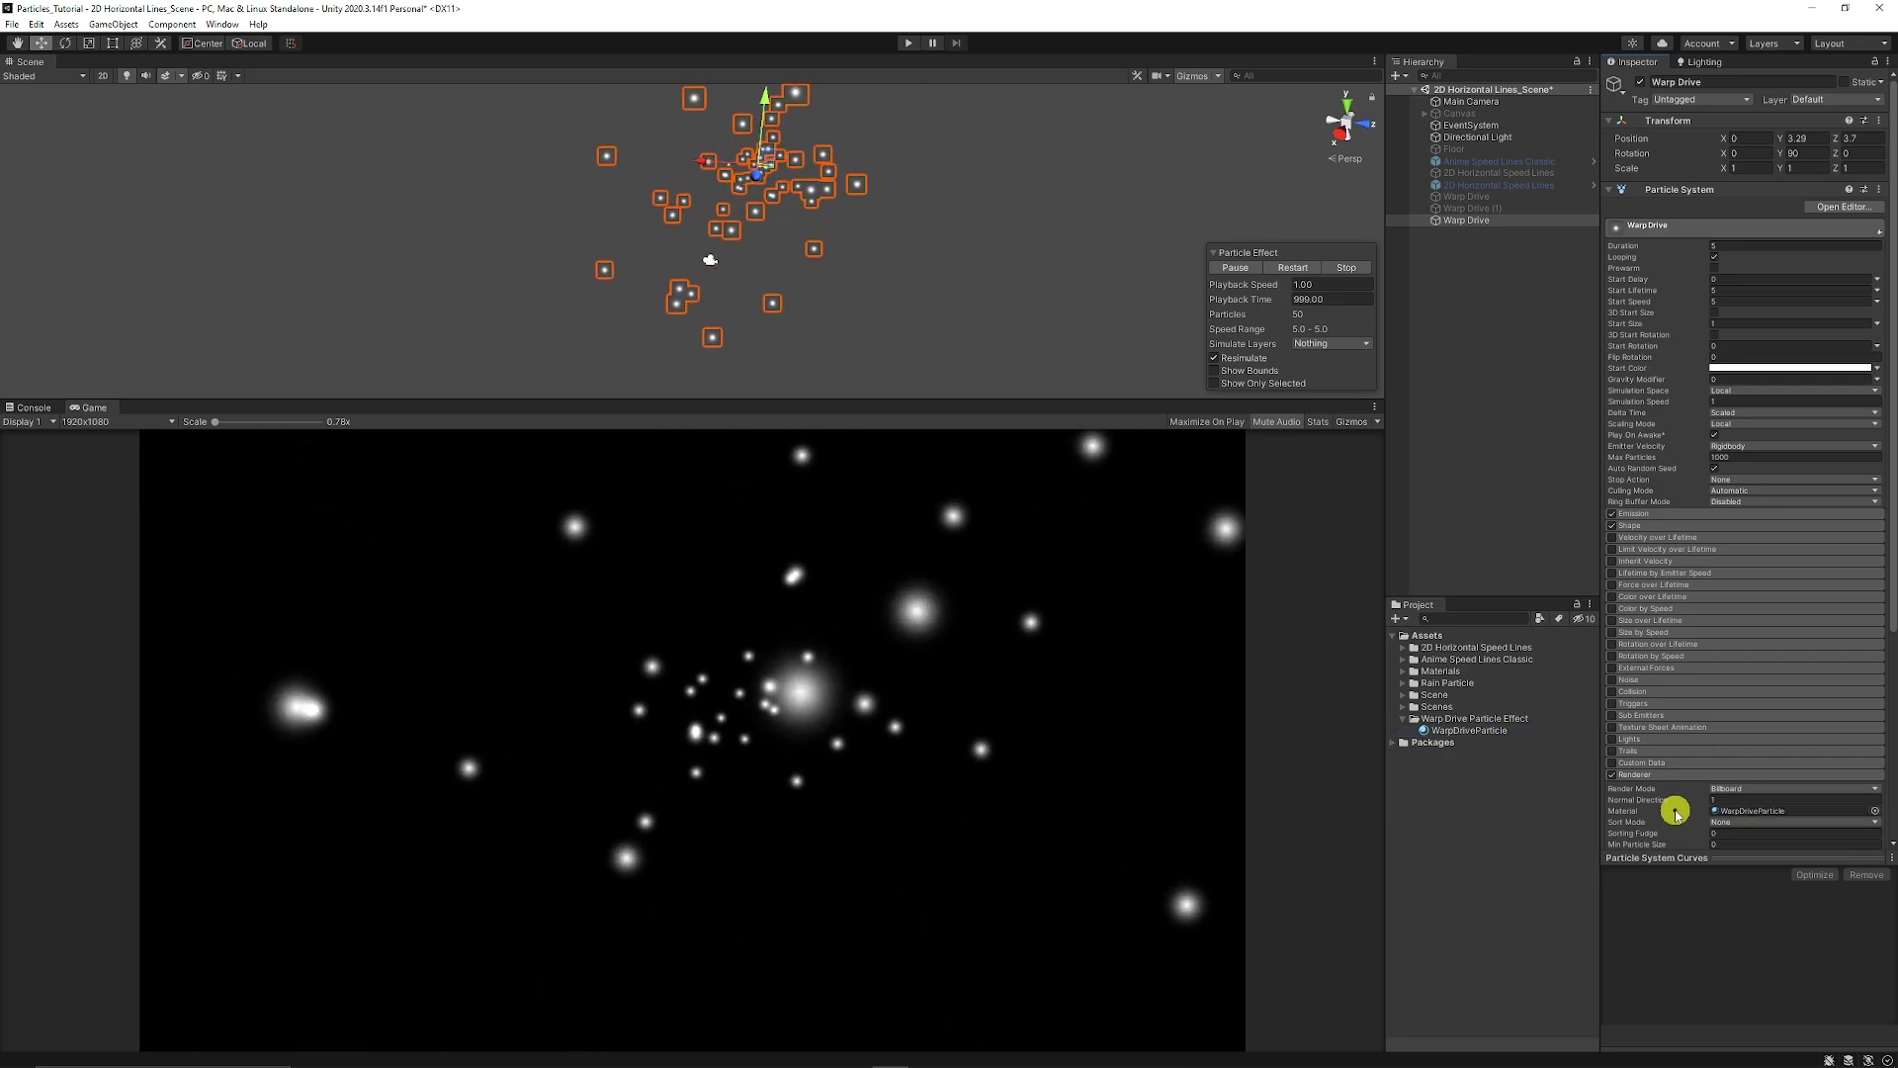
pyautogui.scroll(-5, 1676, 801)
pyautogui.click(1723, 521)
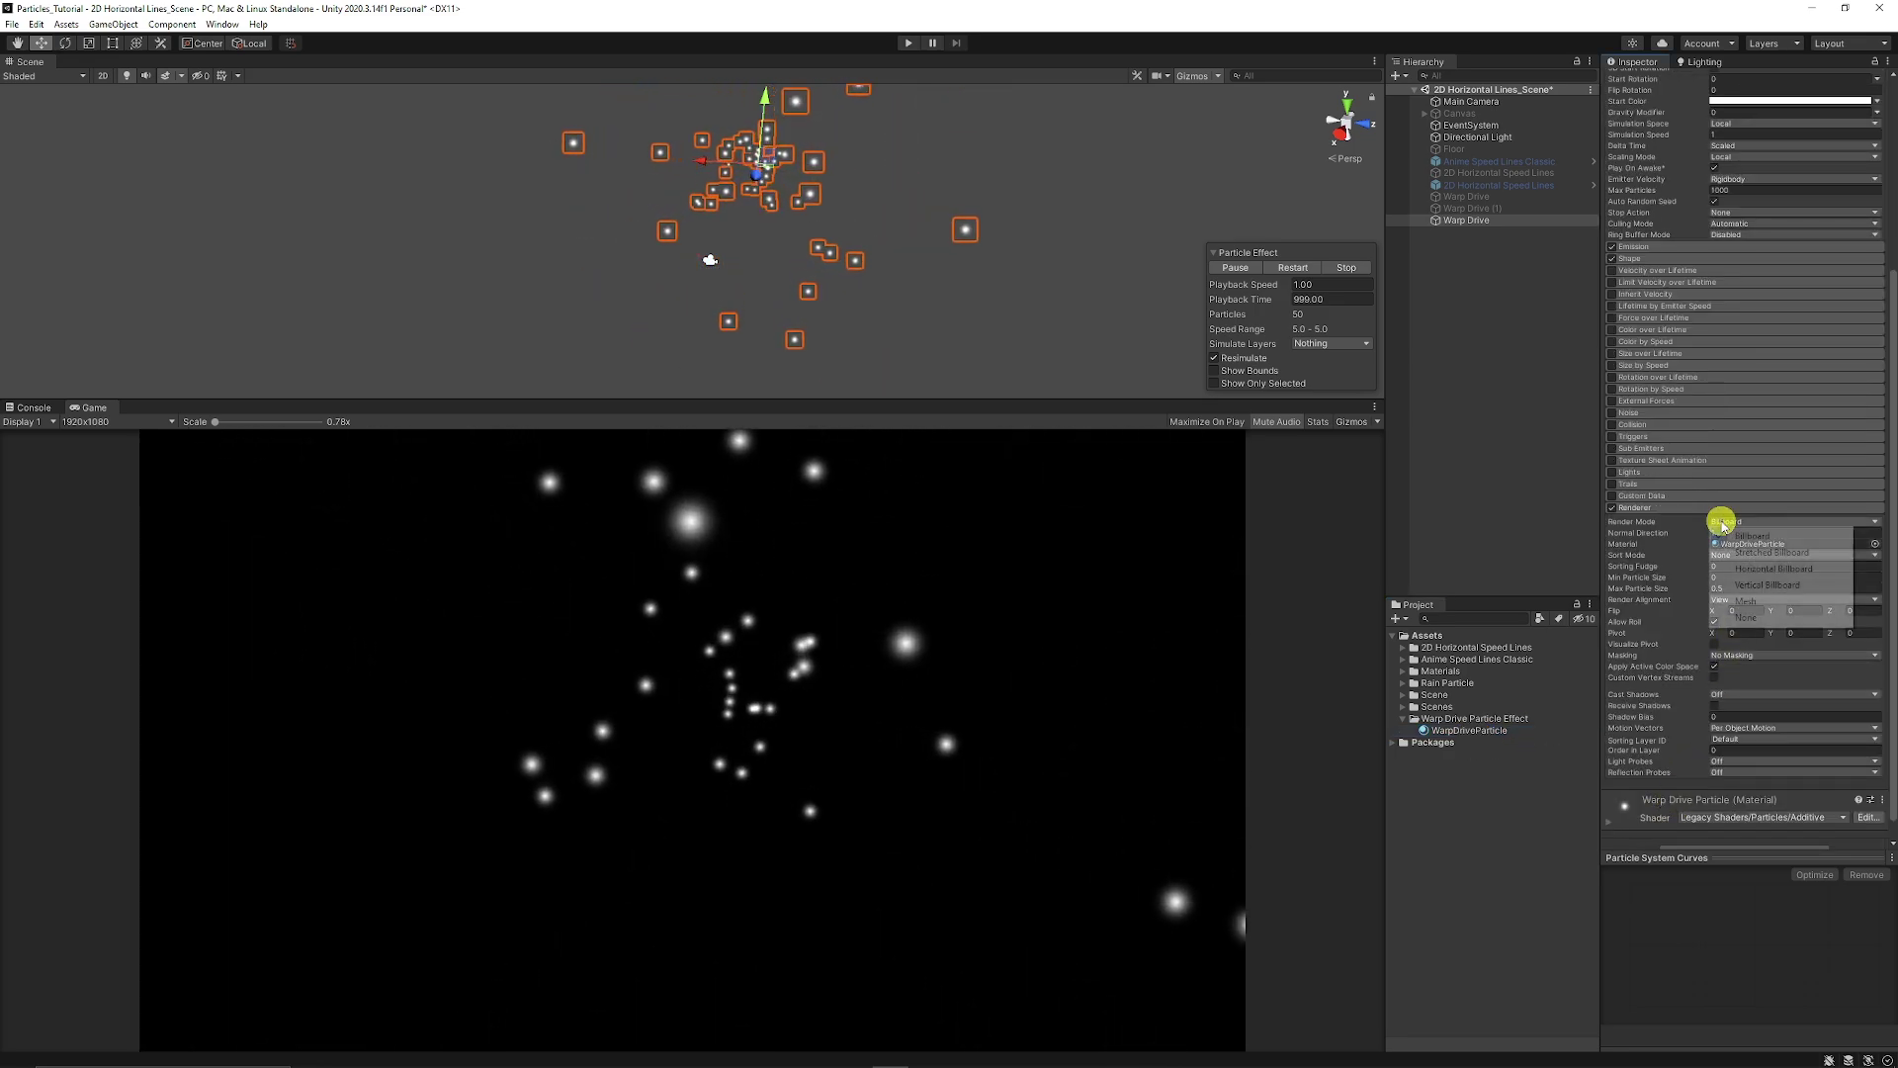
pyautogui.click(1772, 554)
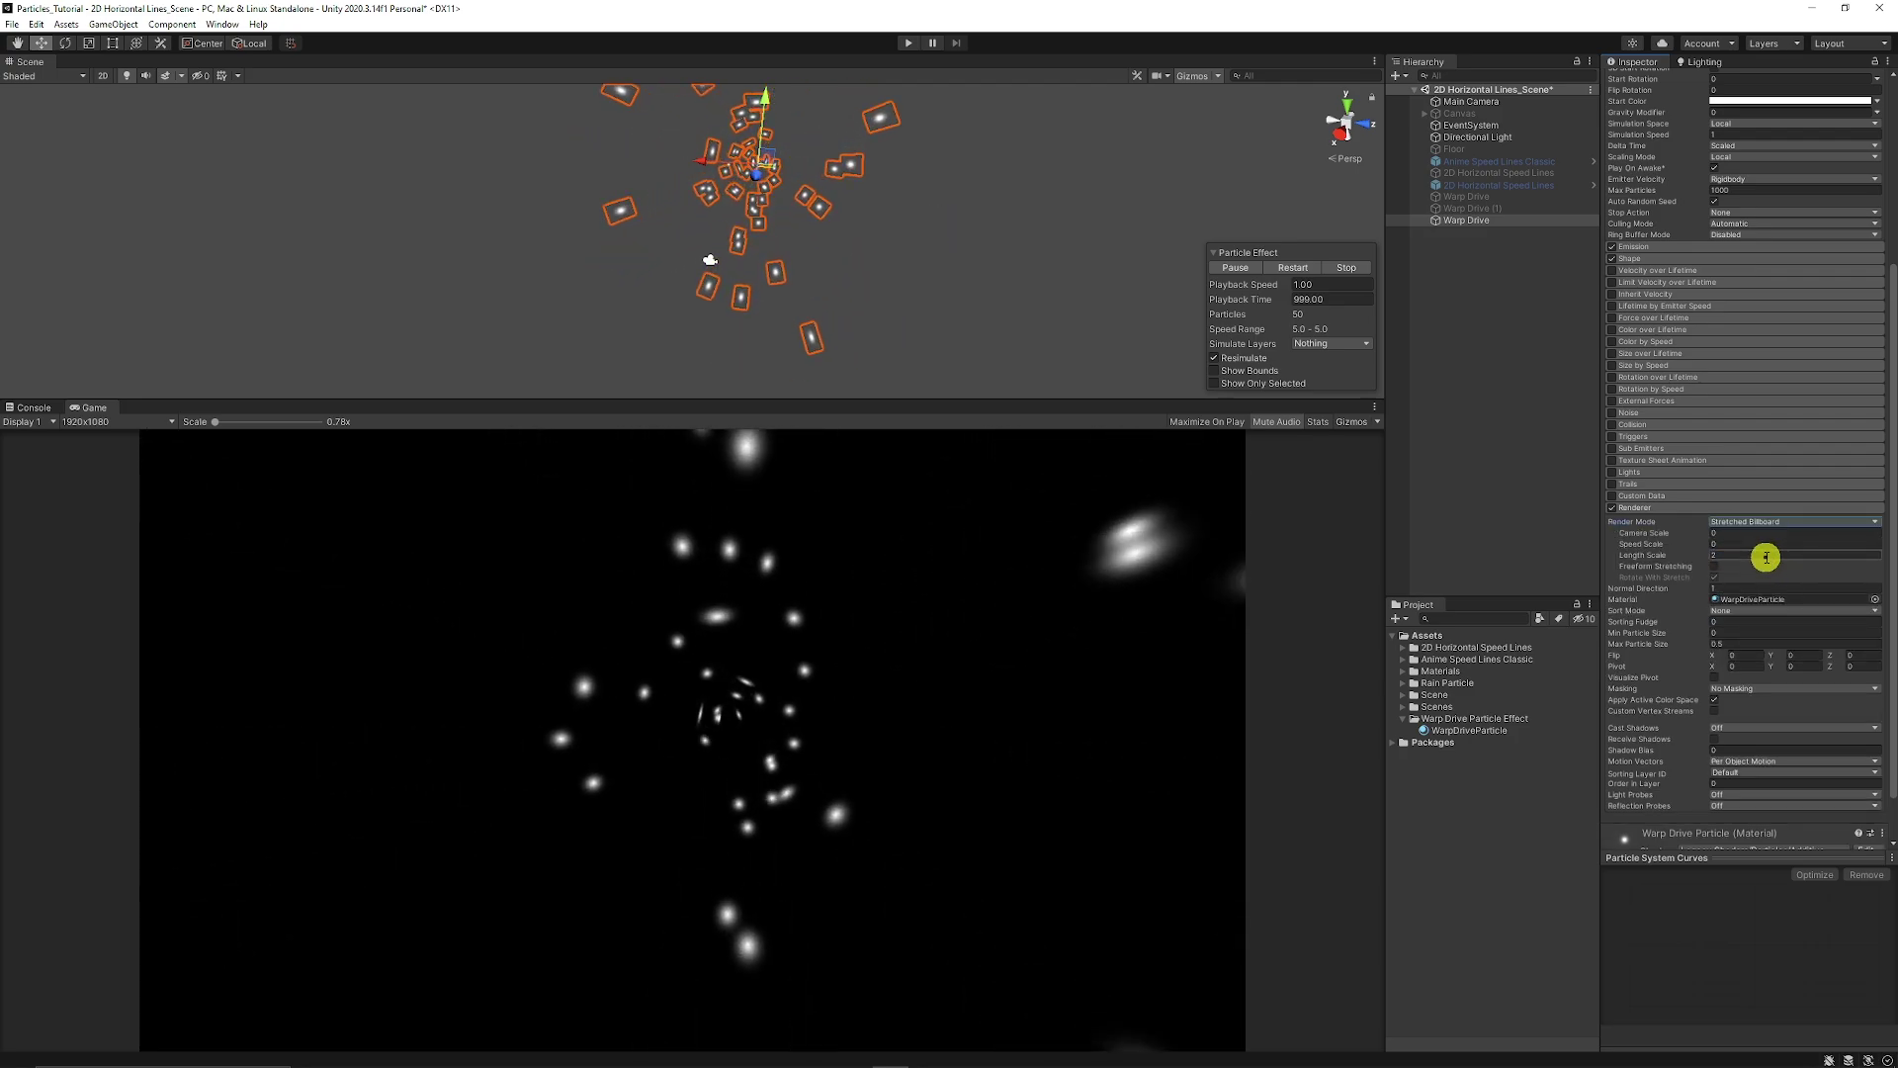
# Enable 3D Start Size (X 0.25, Y 7, Z 0.25) and expand Emission for rate 125.
pyautogui.scroll(5, 1755, 425)
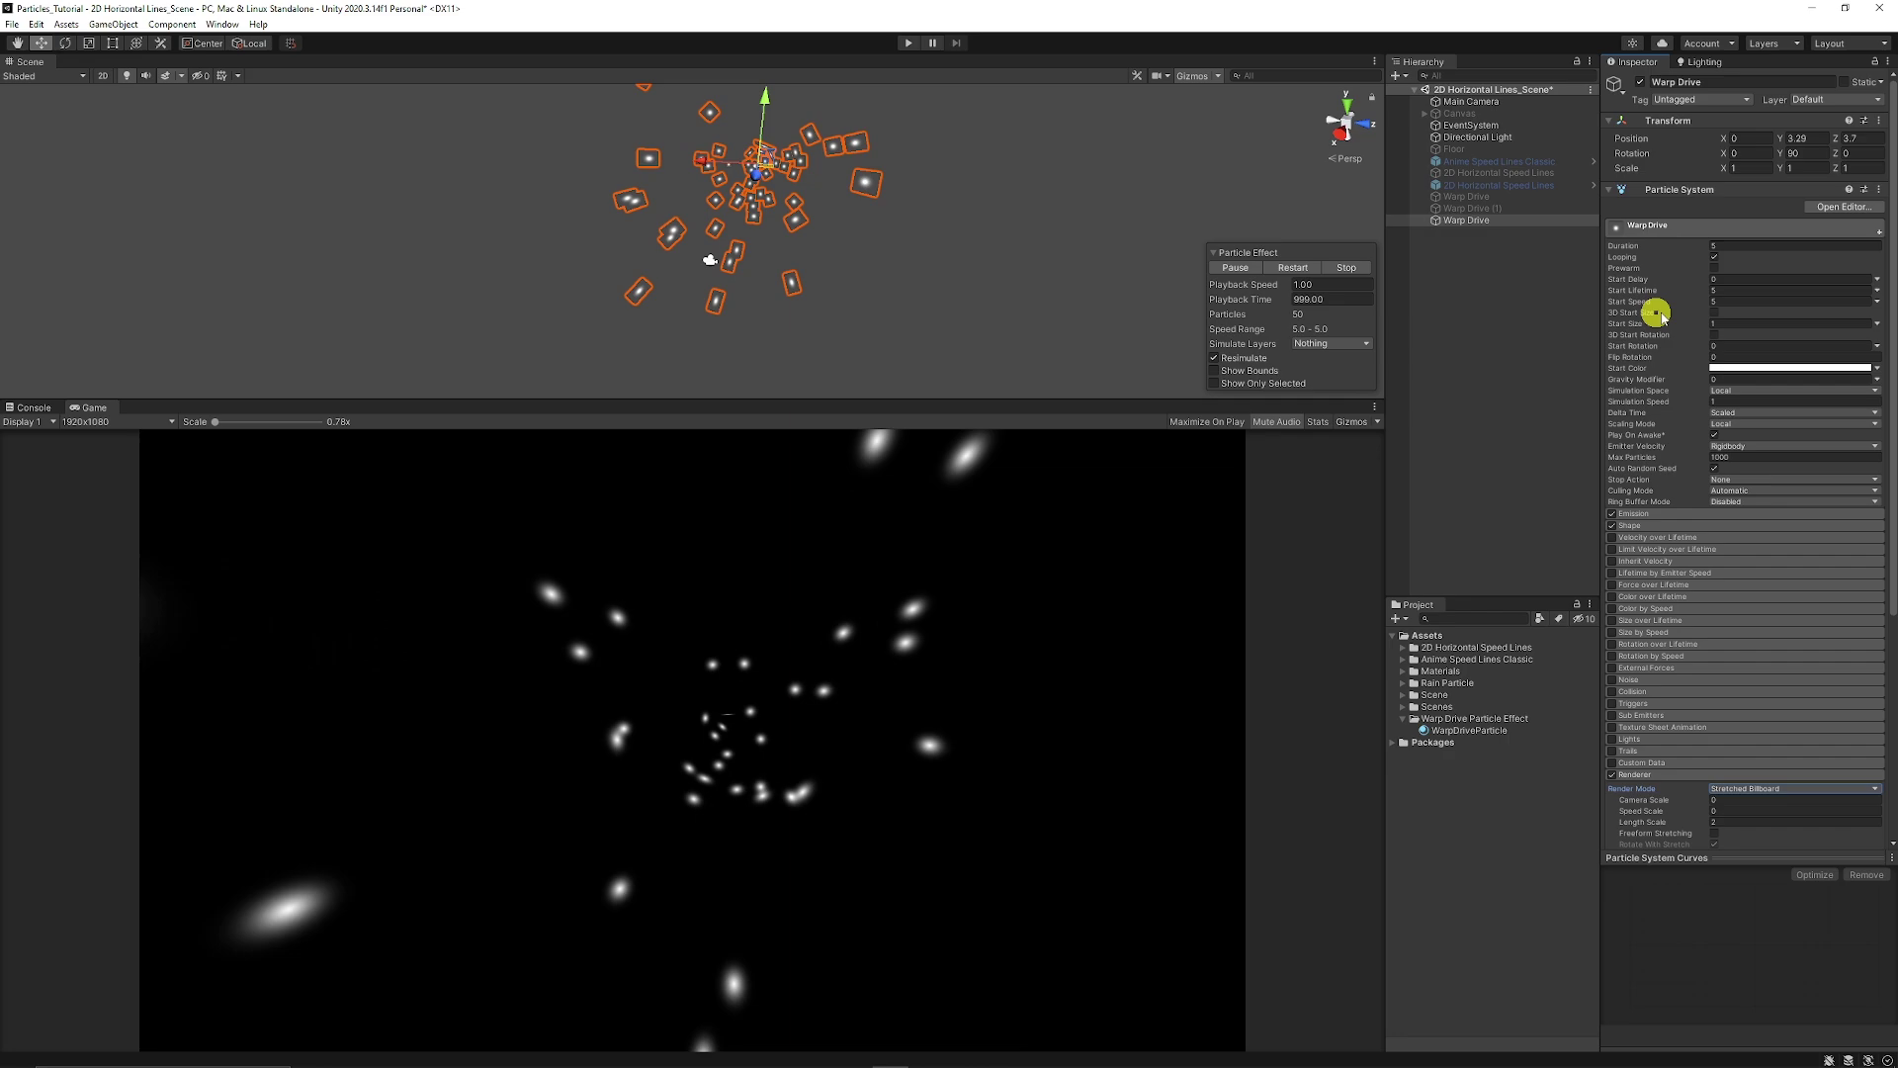
pyautogui.click(1715, 313)
pyautogui.click(1746, 324)
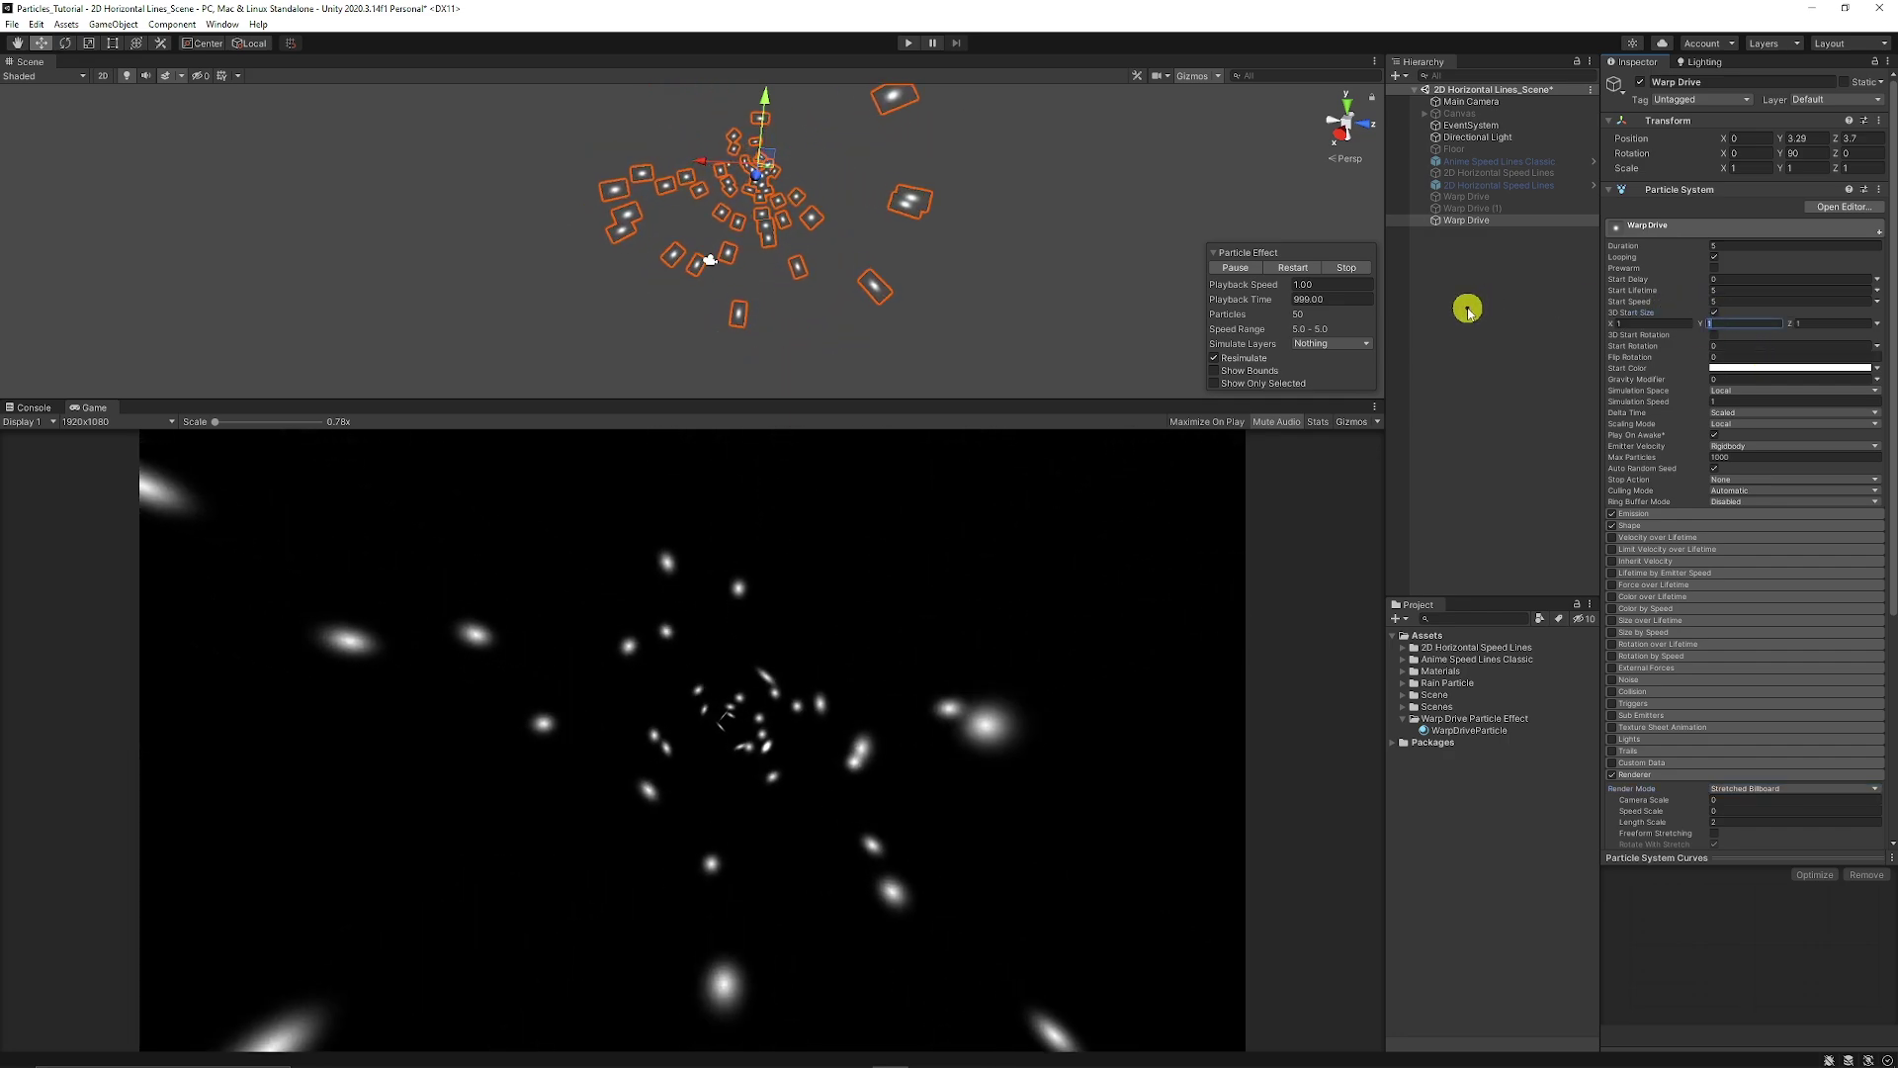
pyautogui.write('7')
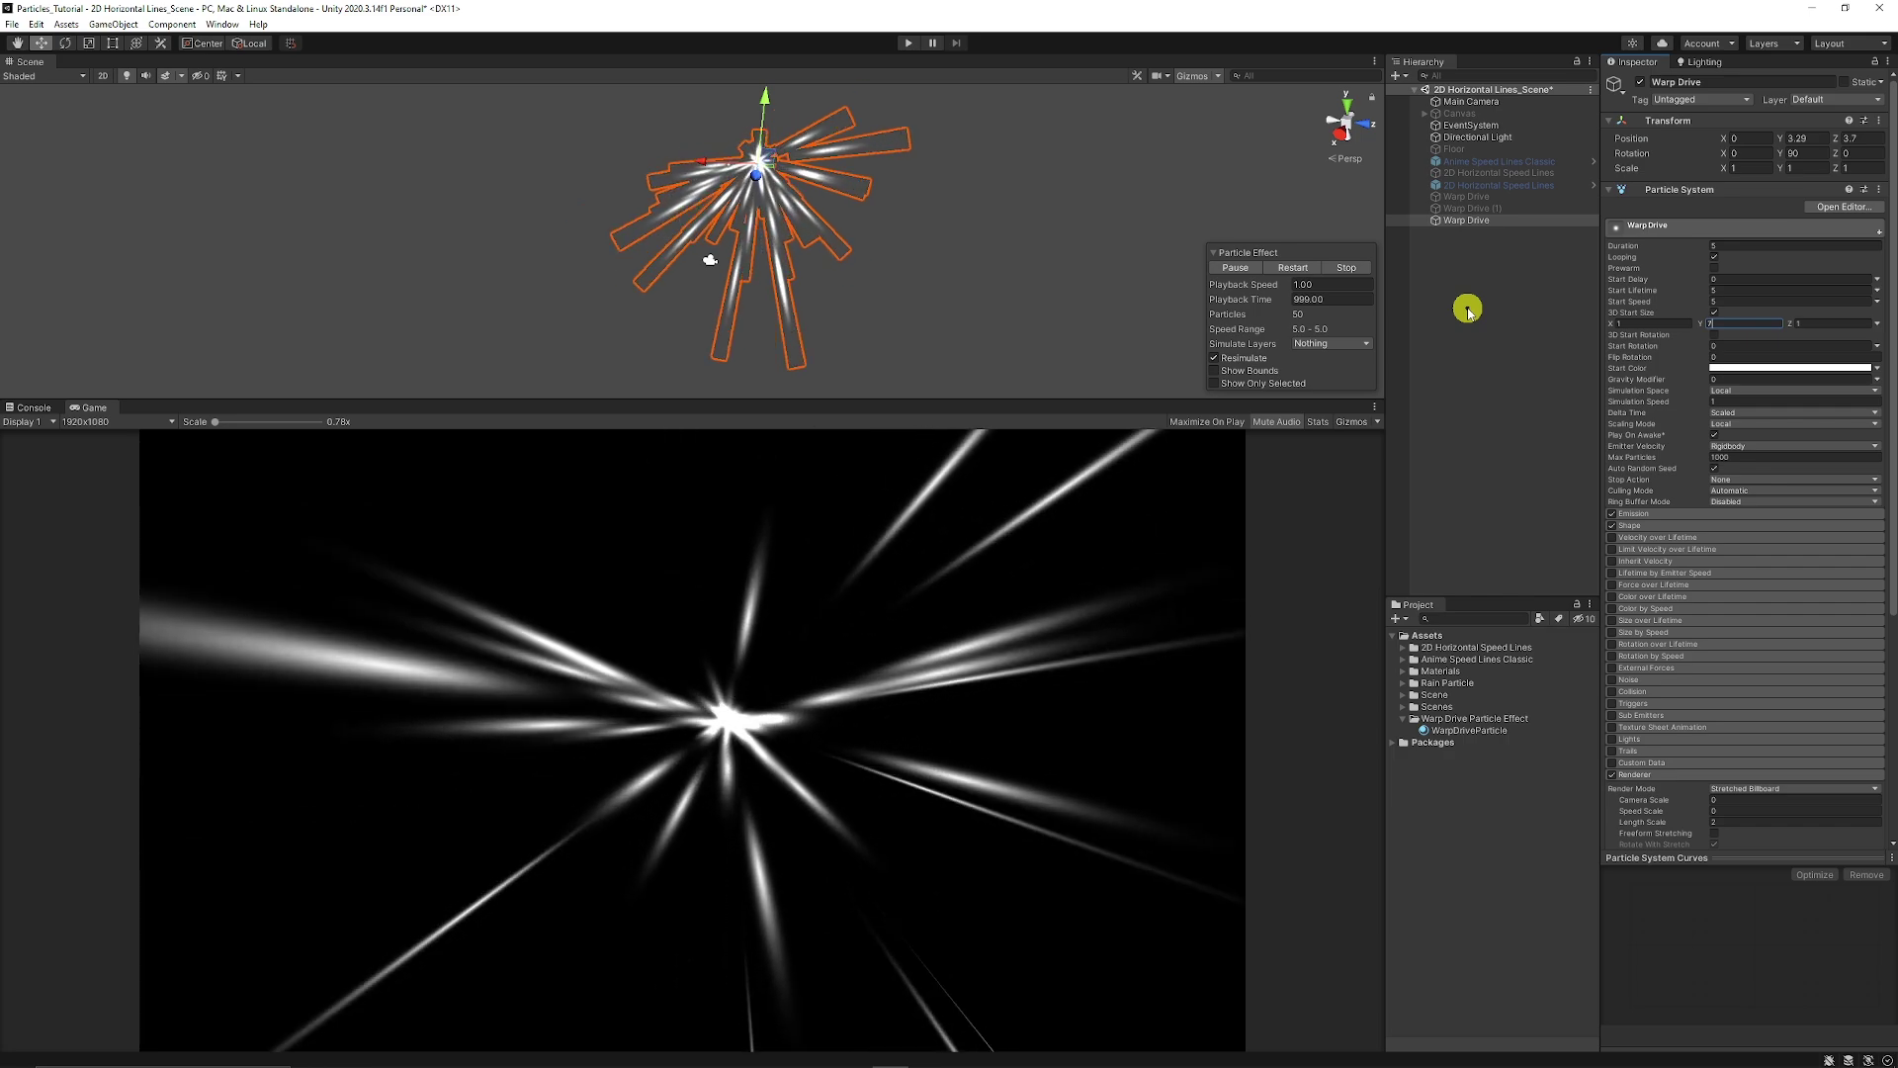
pyautogui.click(1649, 323)
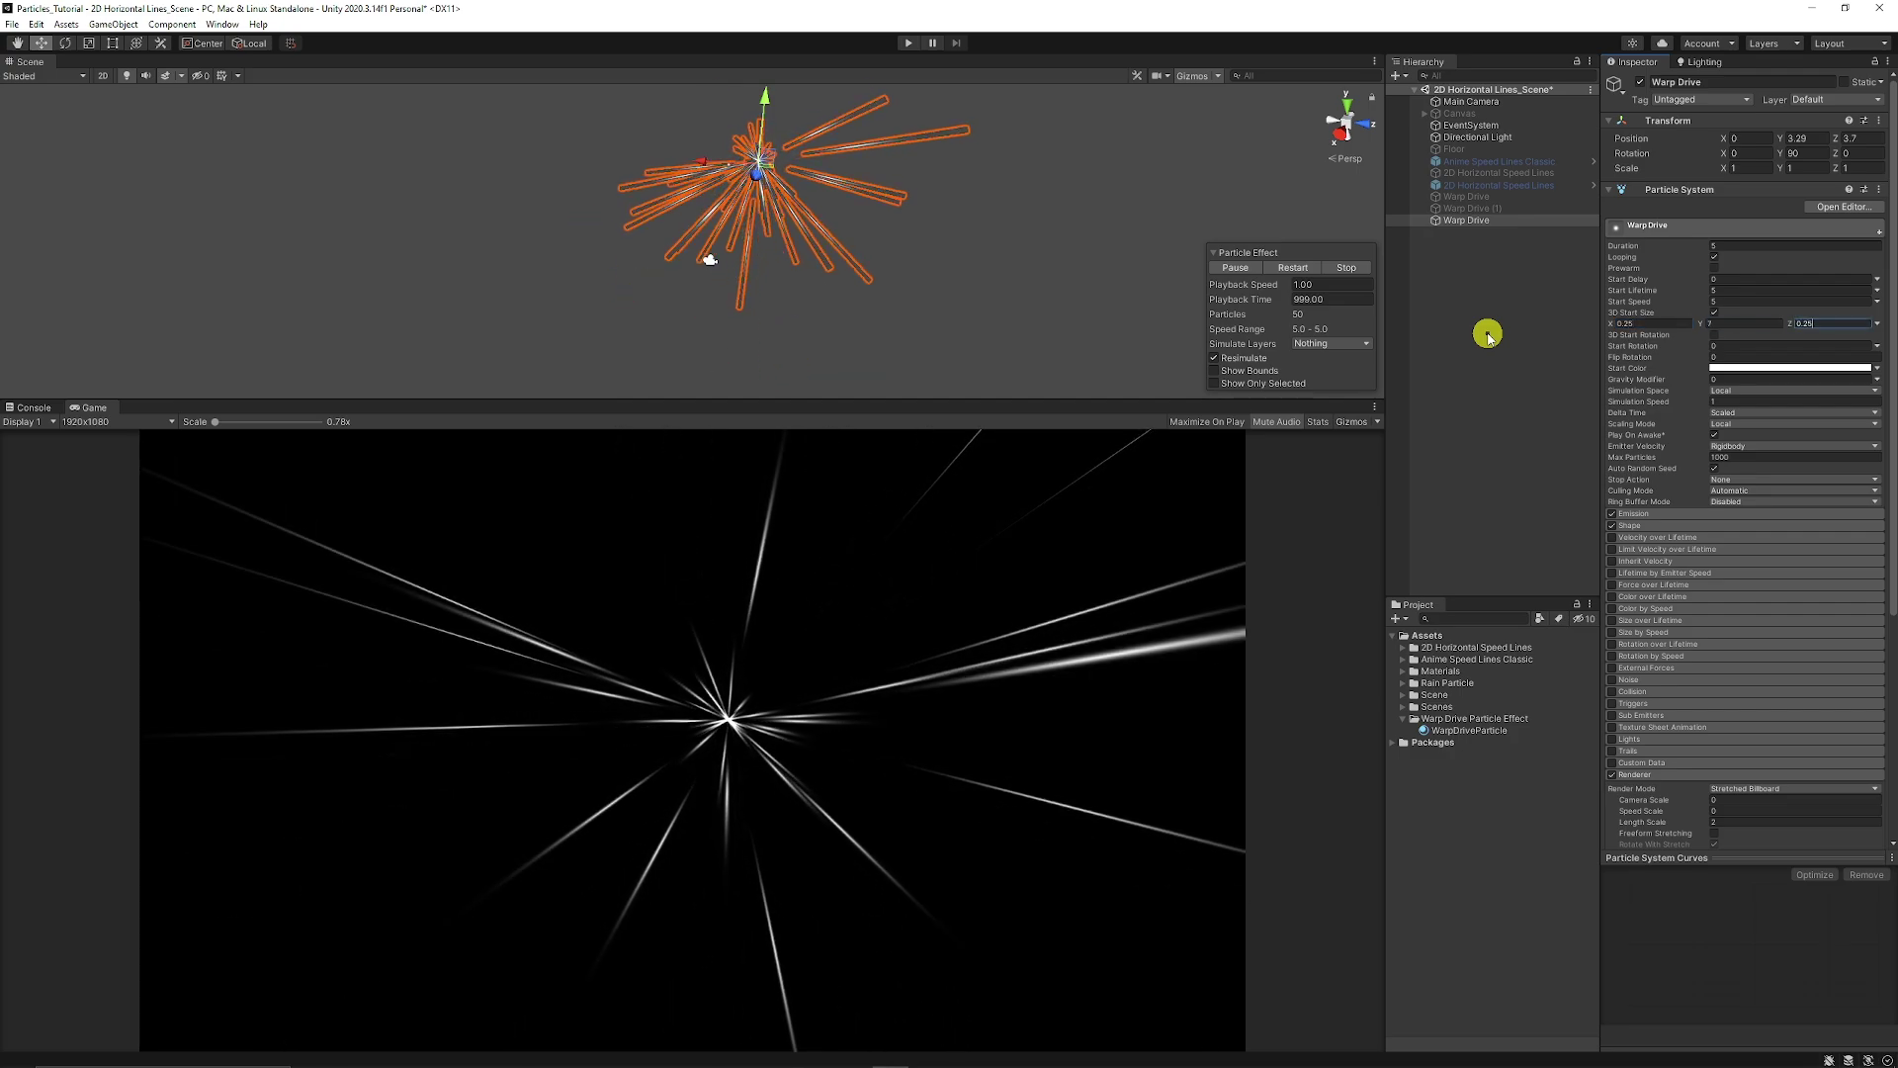
pyautogui.click(1653, 514)
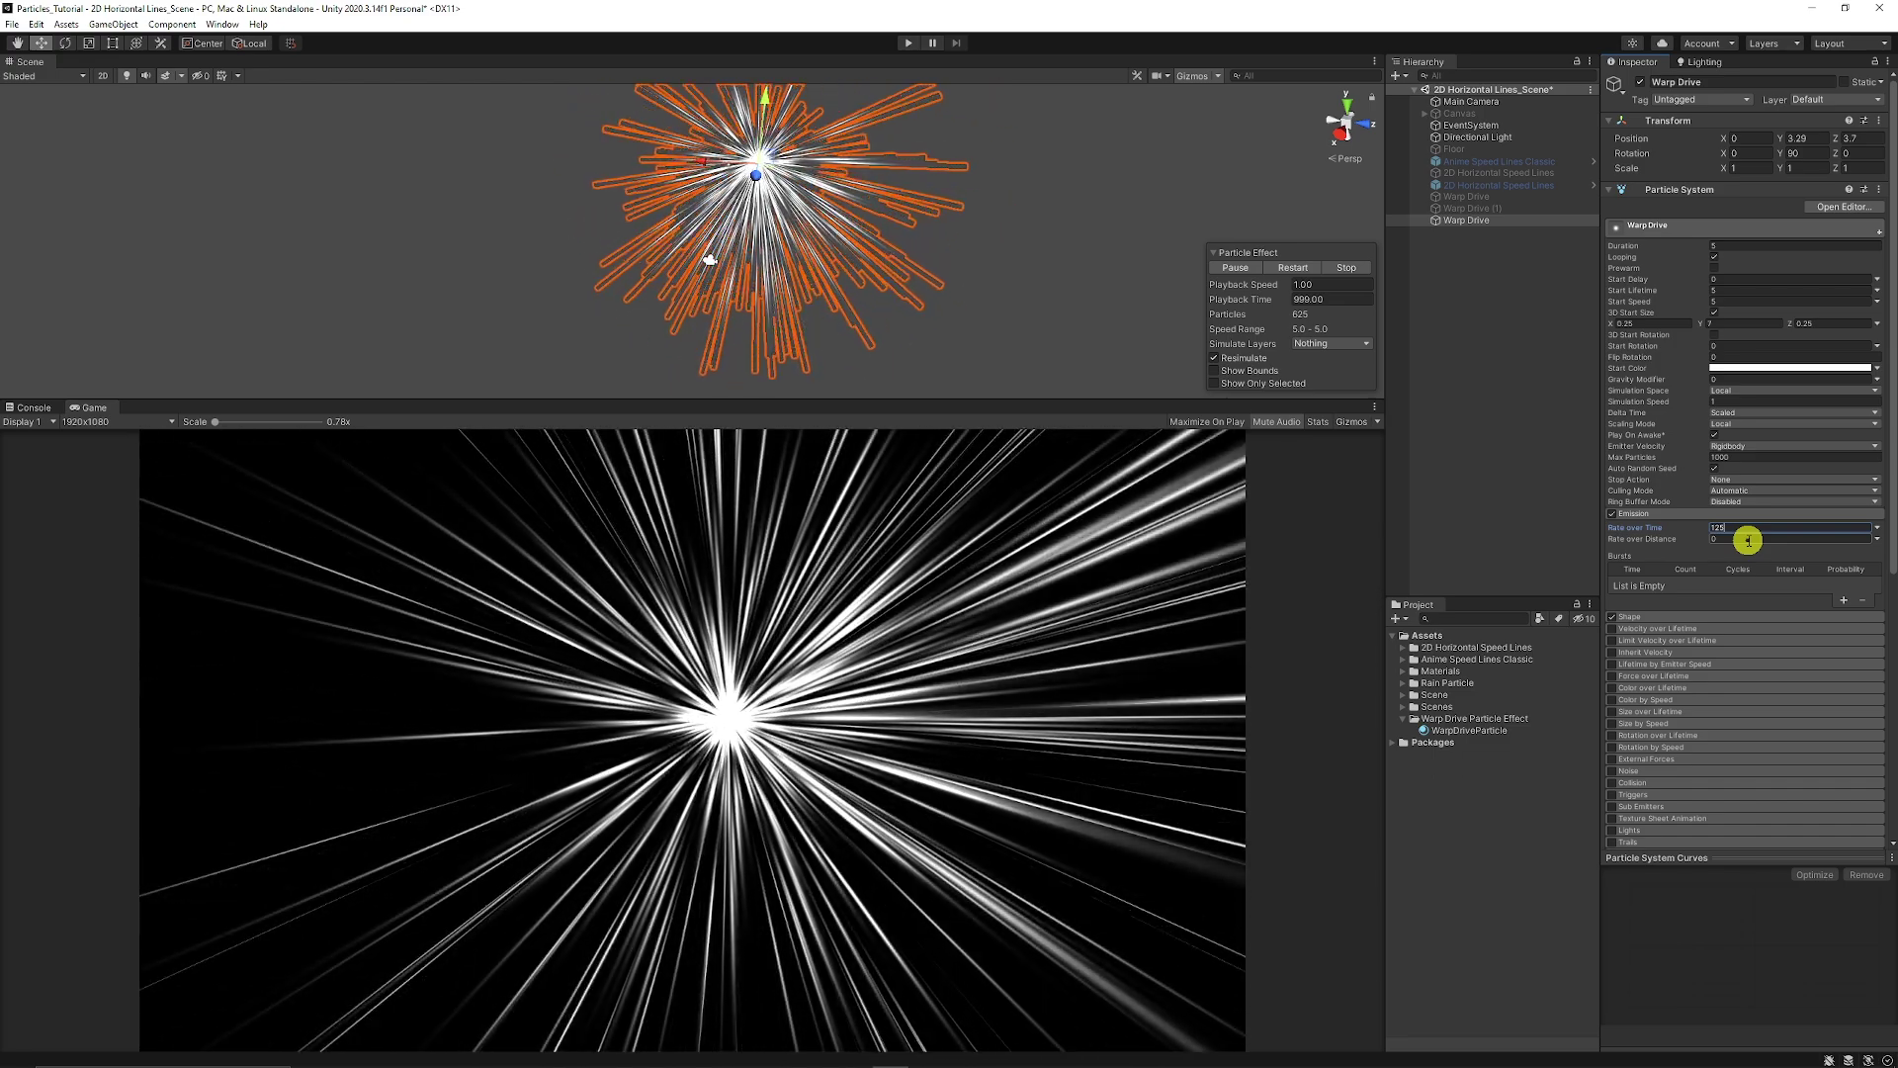
# Set Warp Drive's Shape cone to Angle 0 and Radius 5, and move the emitter toward the camera.
pyautogui.click(1684, 513)
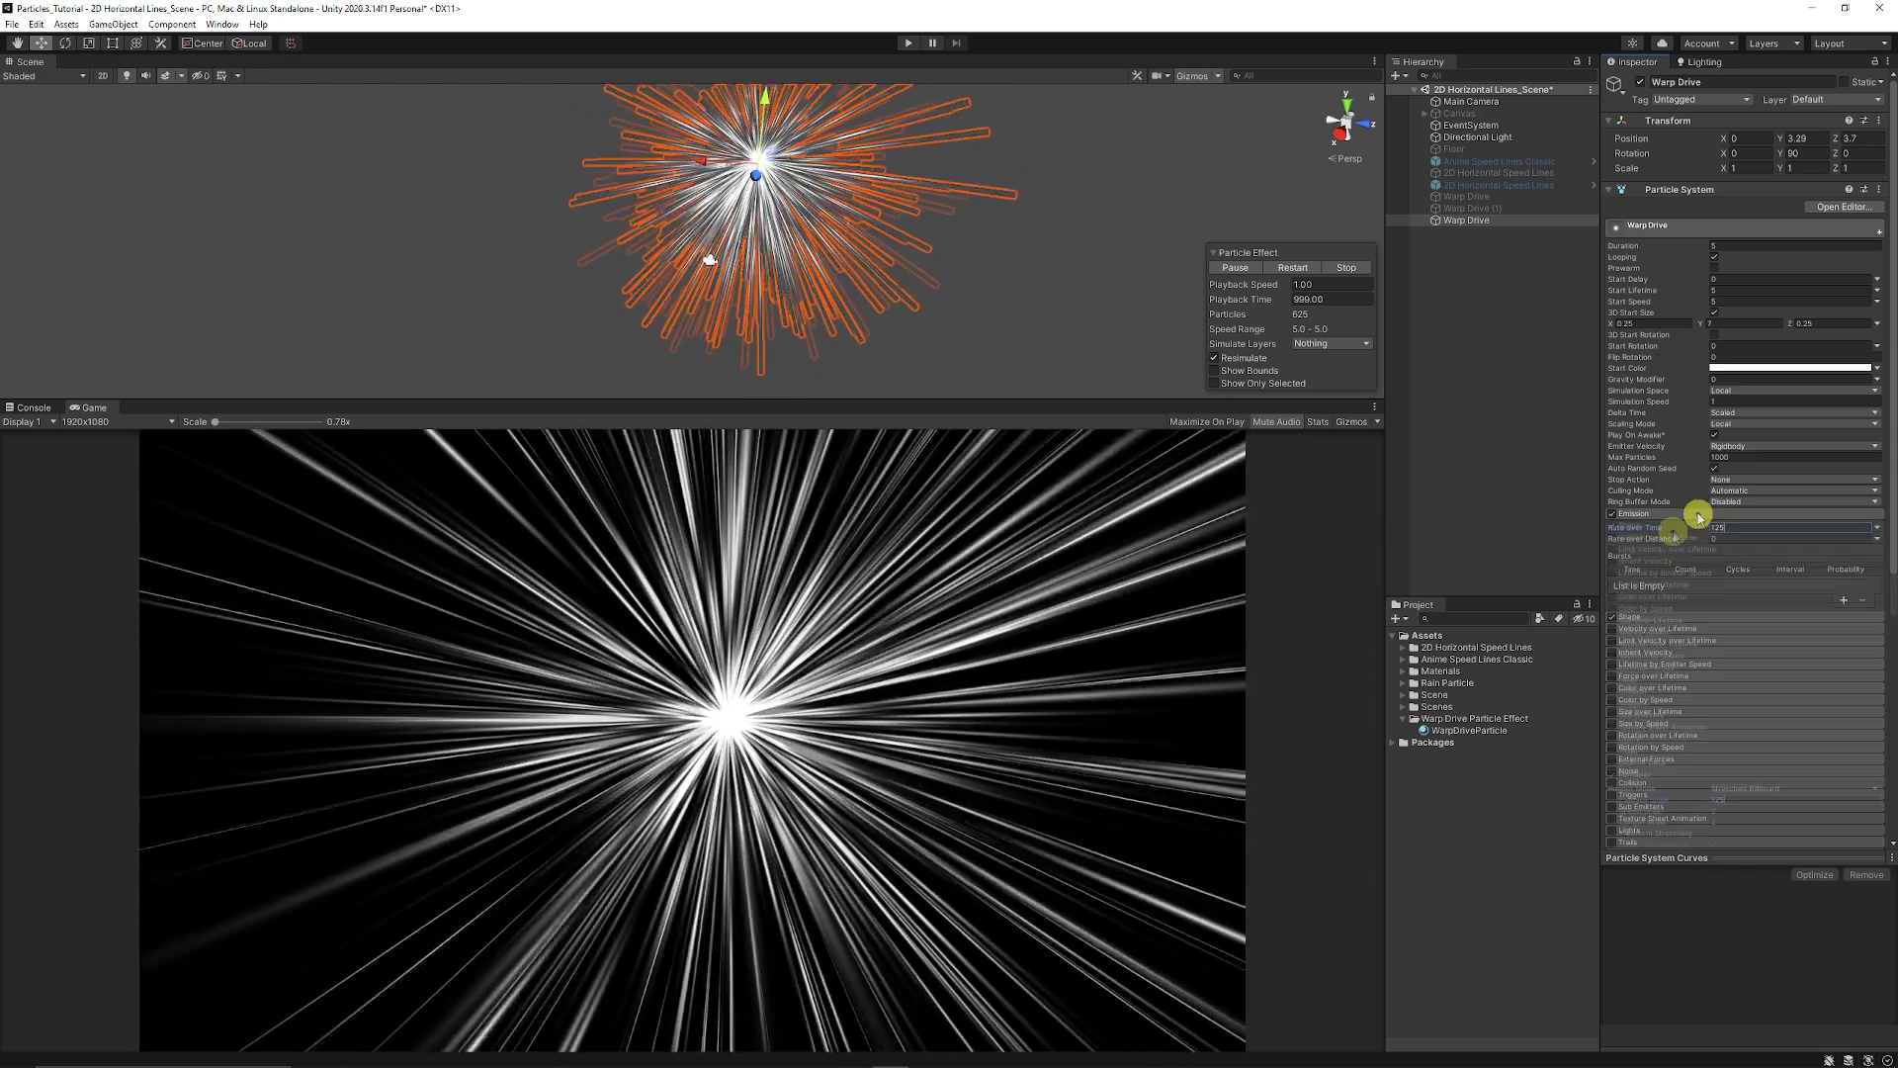
pyautogui.click(1657, 525)
pyautogui.click(1856, 551)
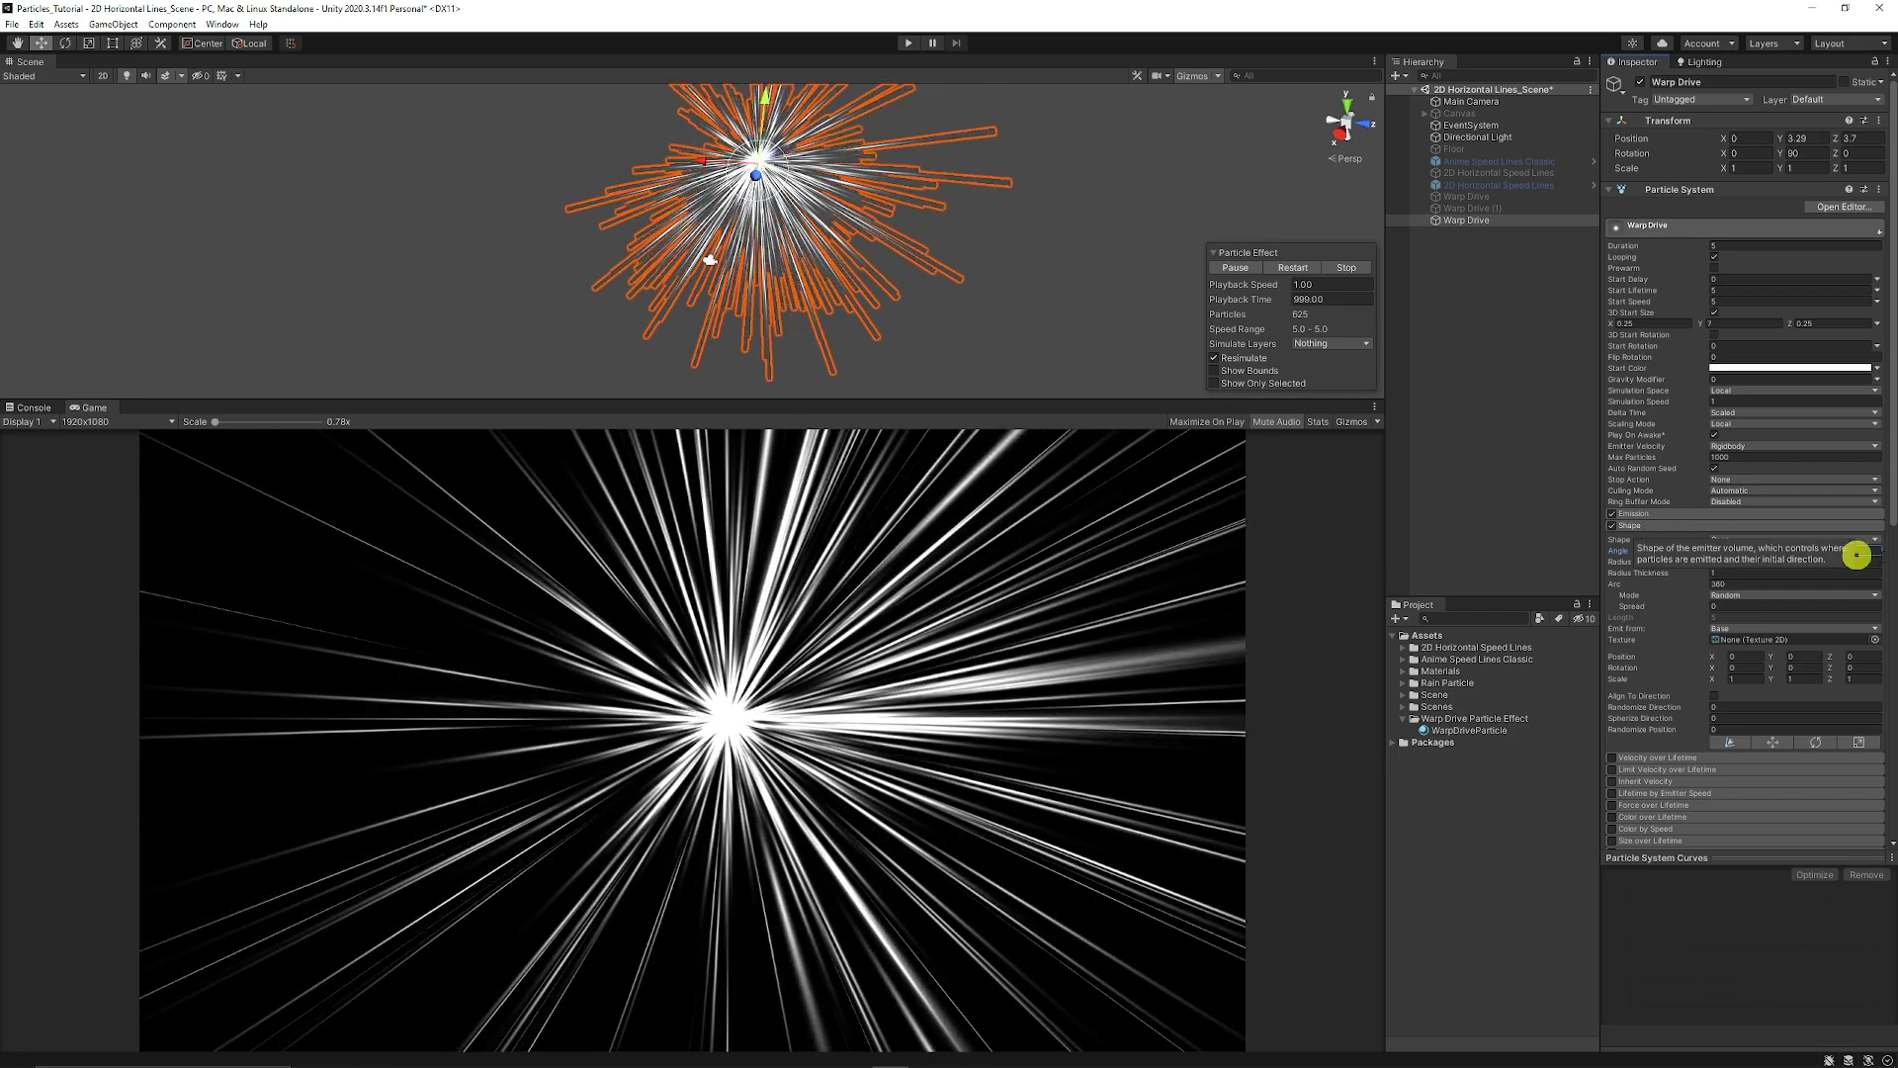
pyautogui.write('125')
pyautogui.press('Return')
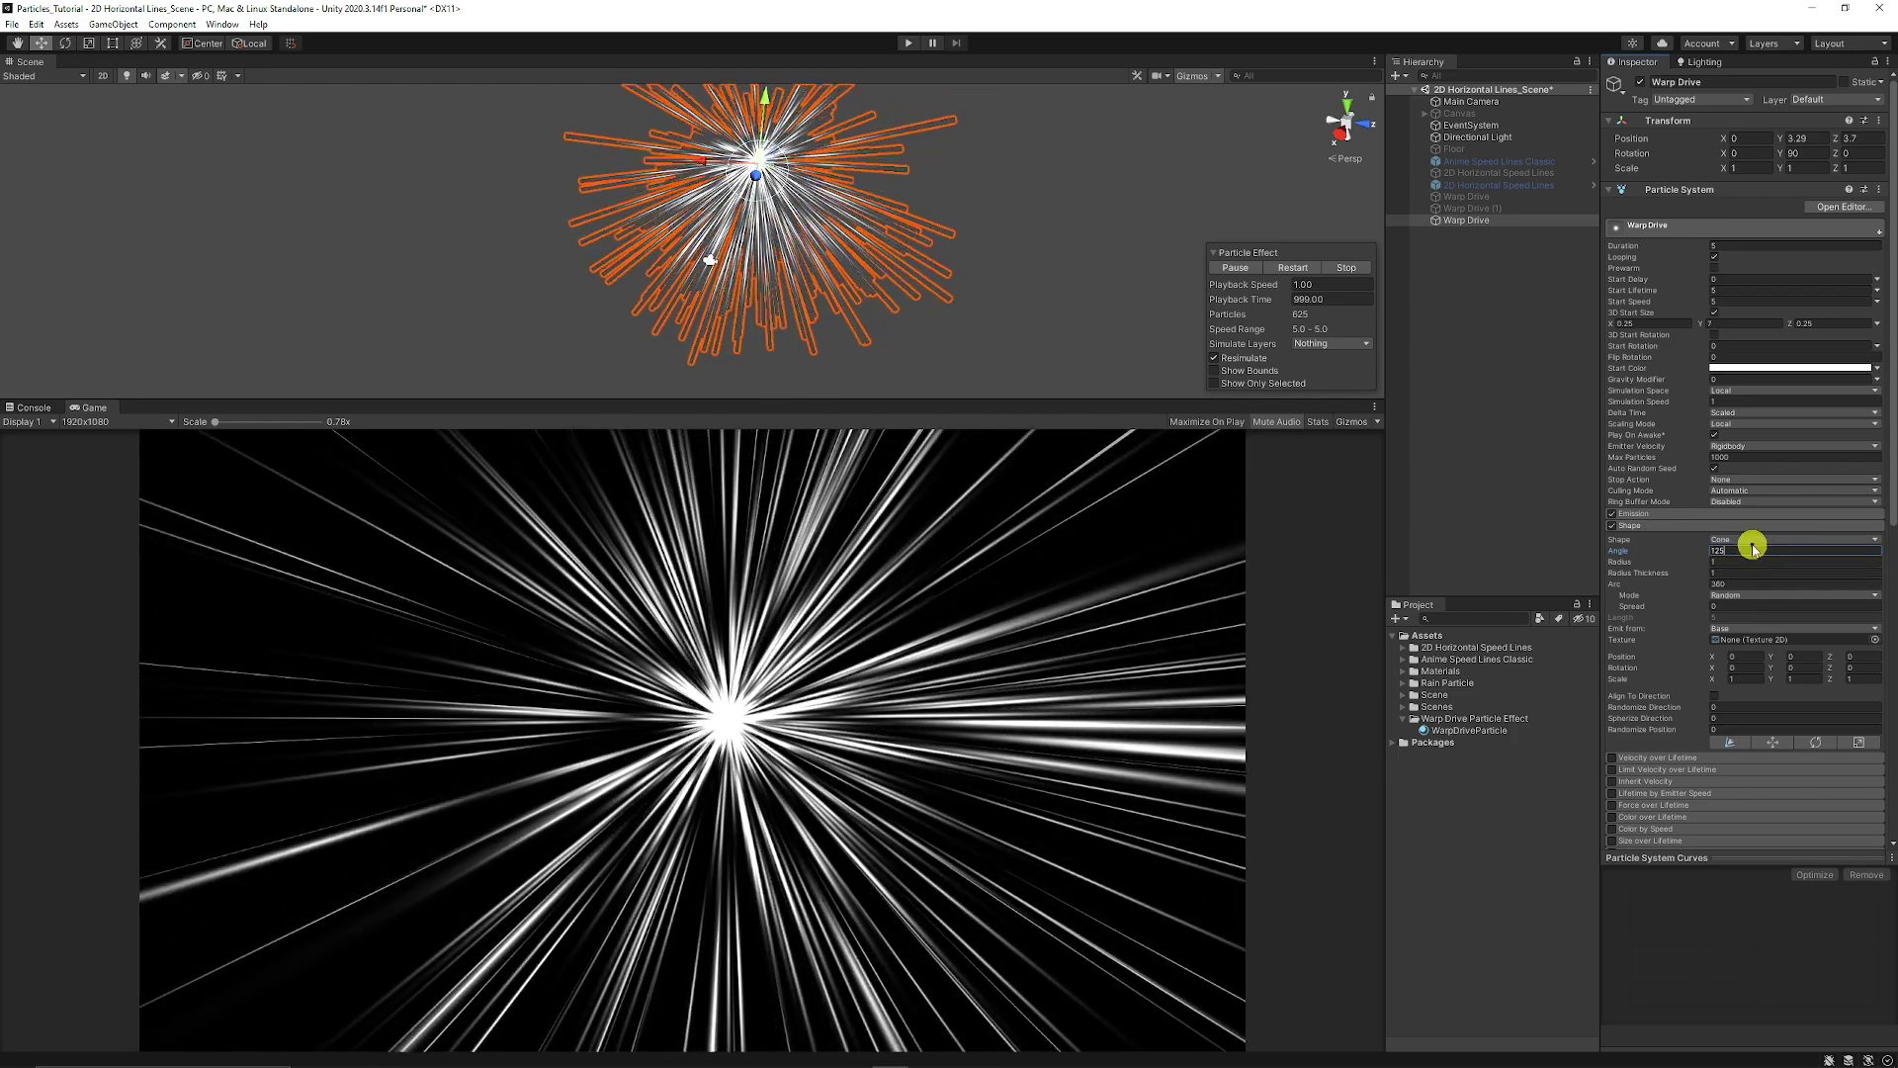
pyautogui.write('0')
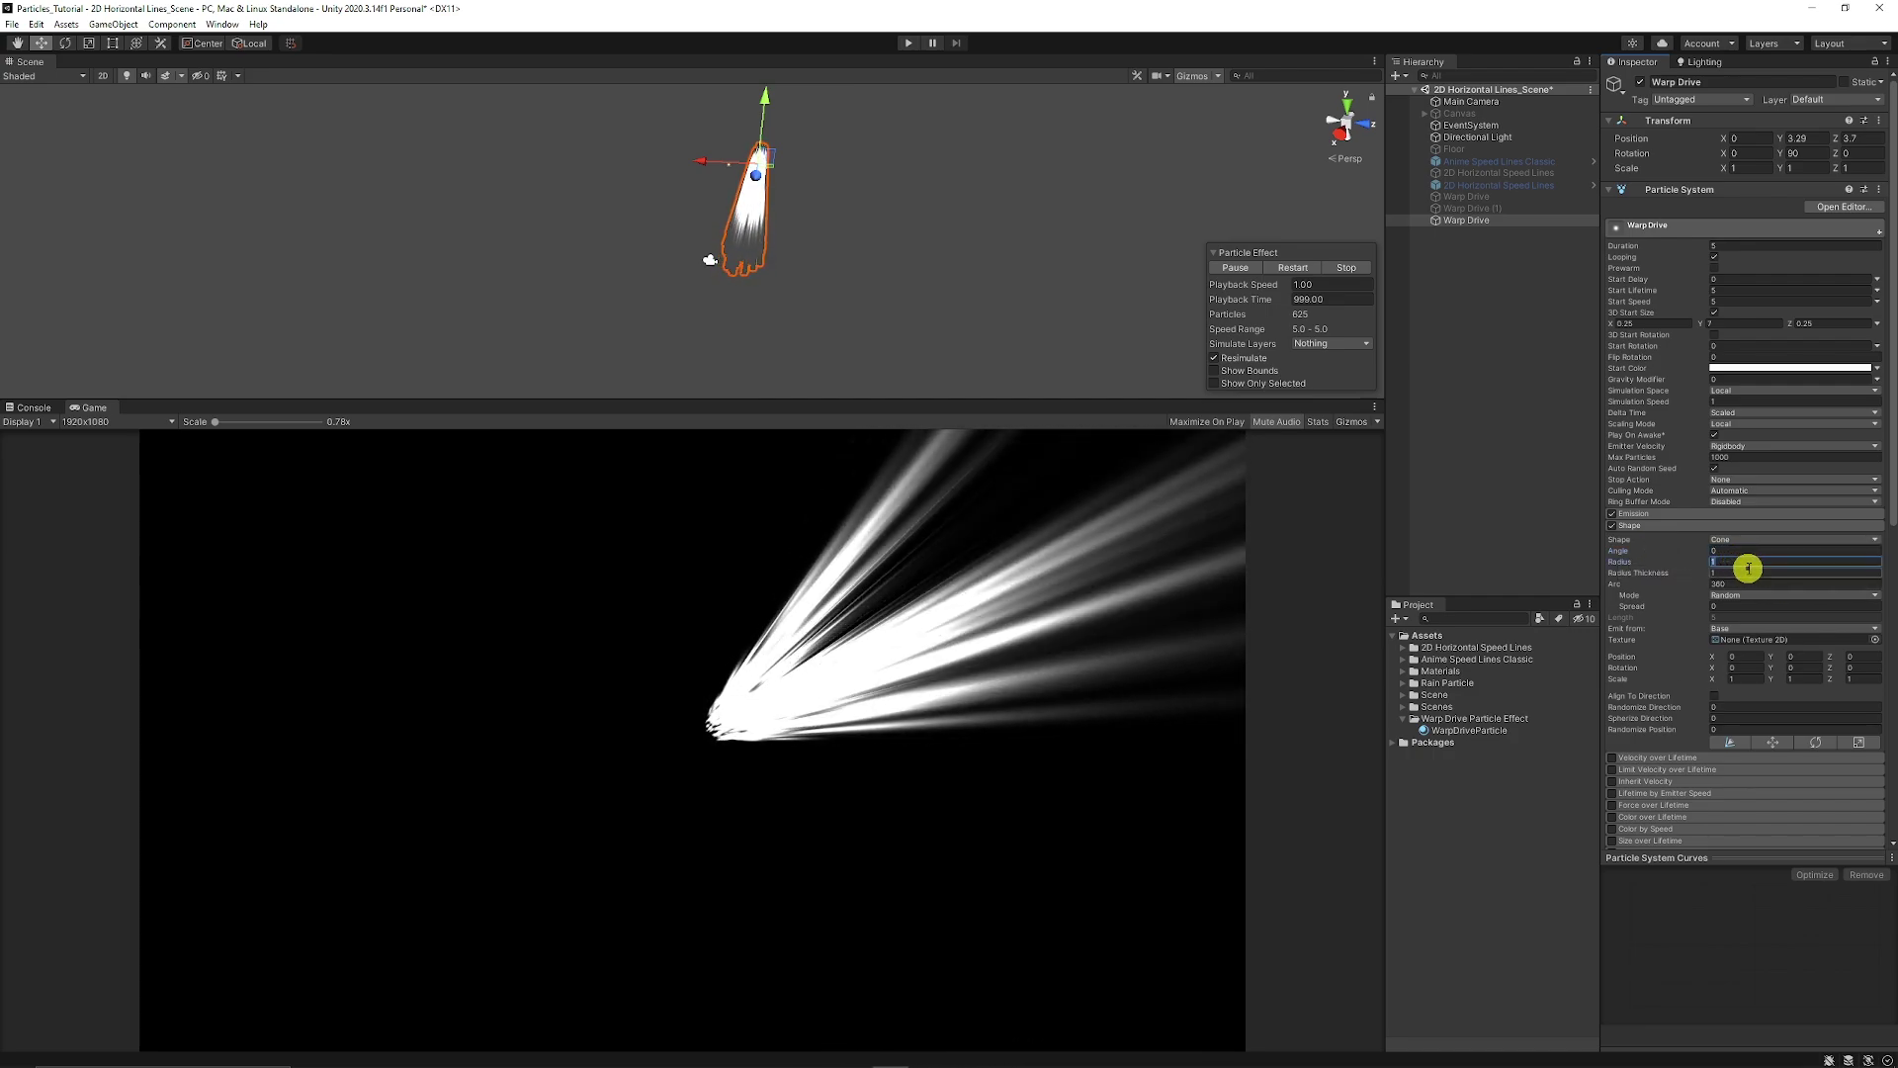
pyautogui.write('5')
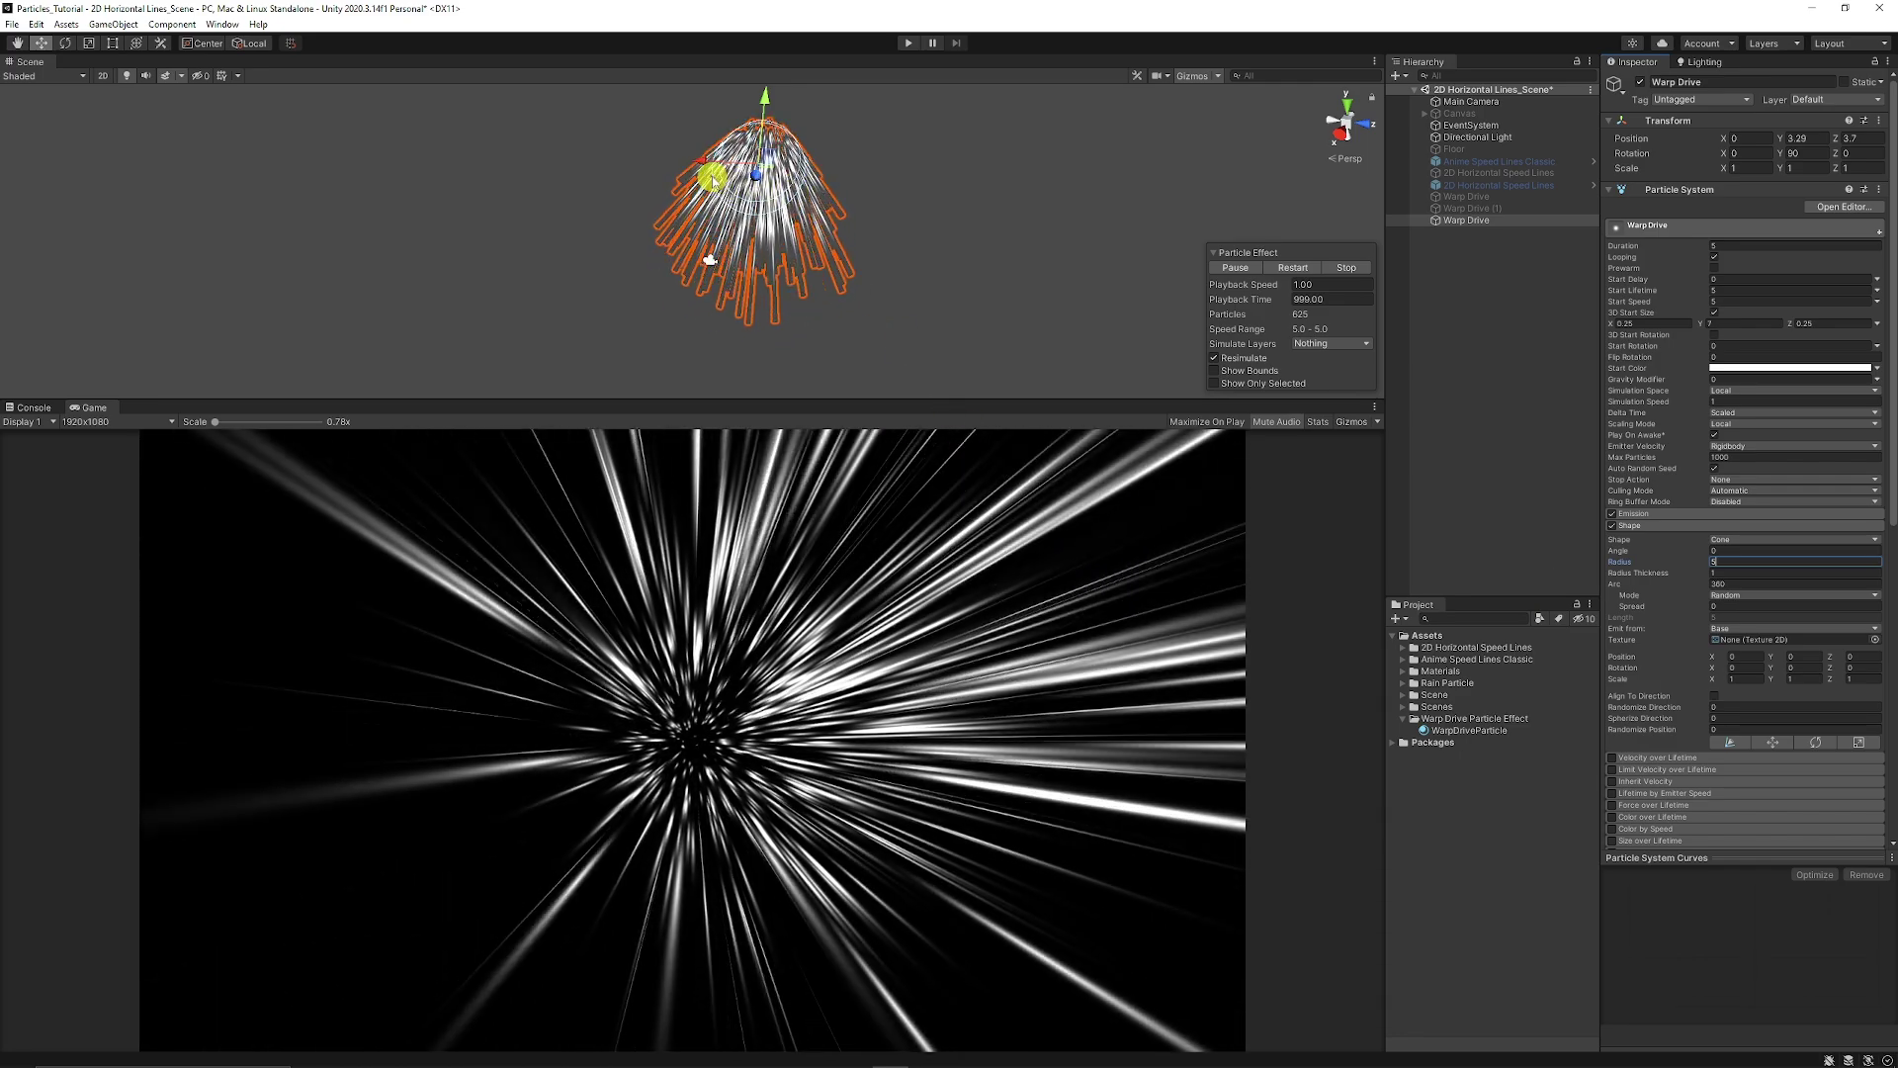
pyautogui.click(711, 166)
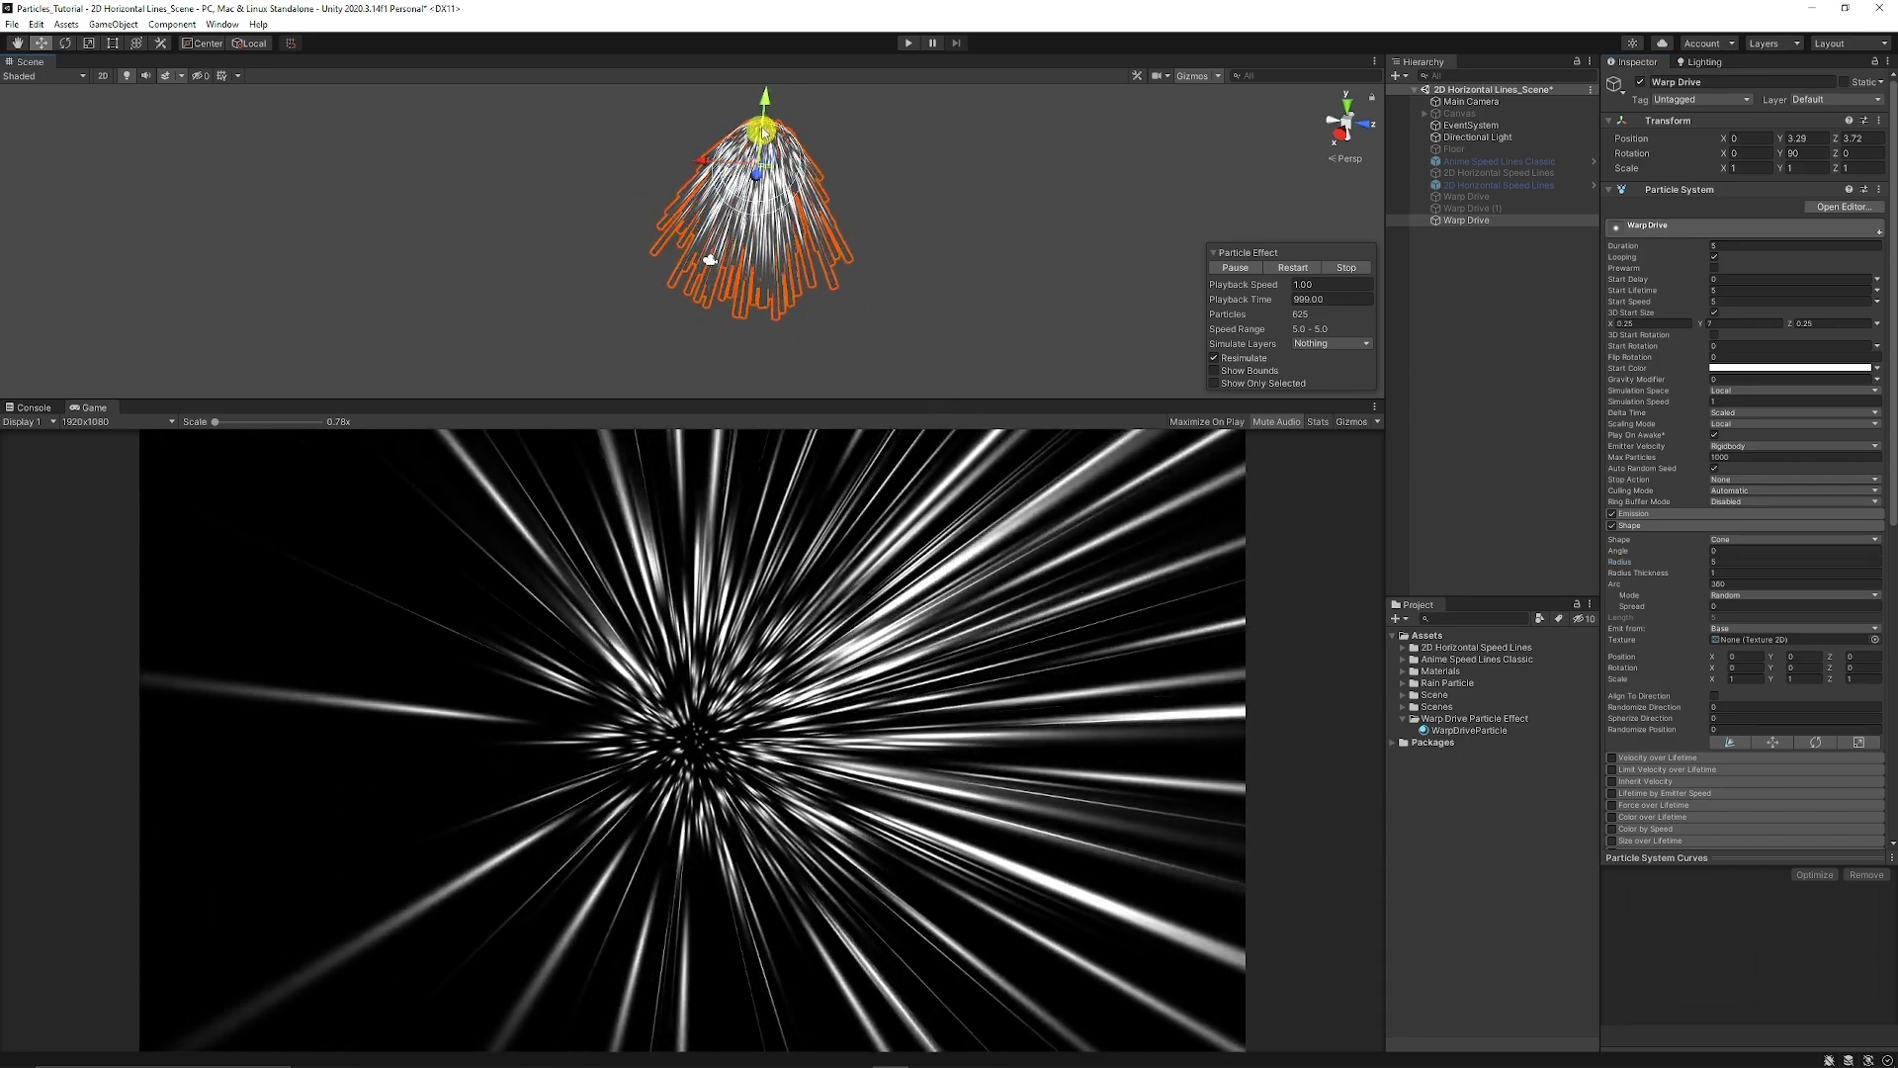
pyautogui.moveTo(712, 259); pyautogui.dragTo(792, 228)
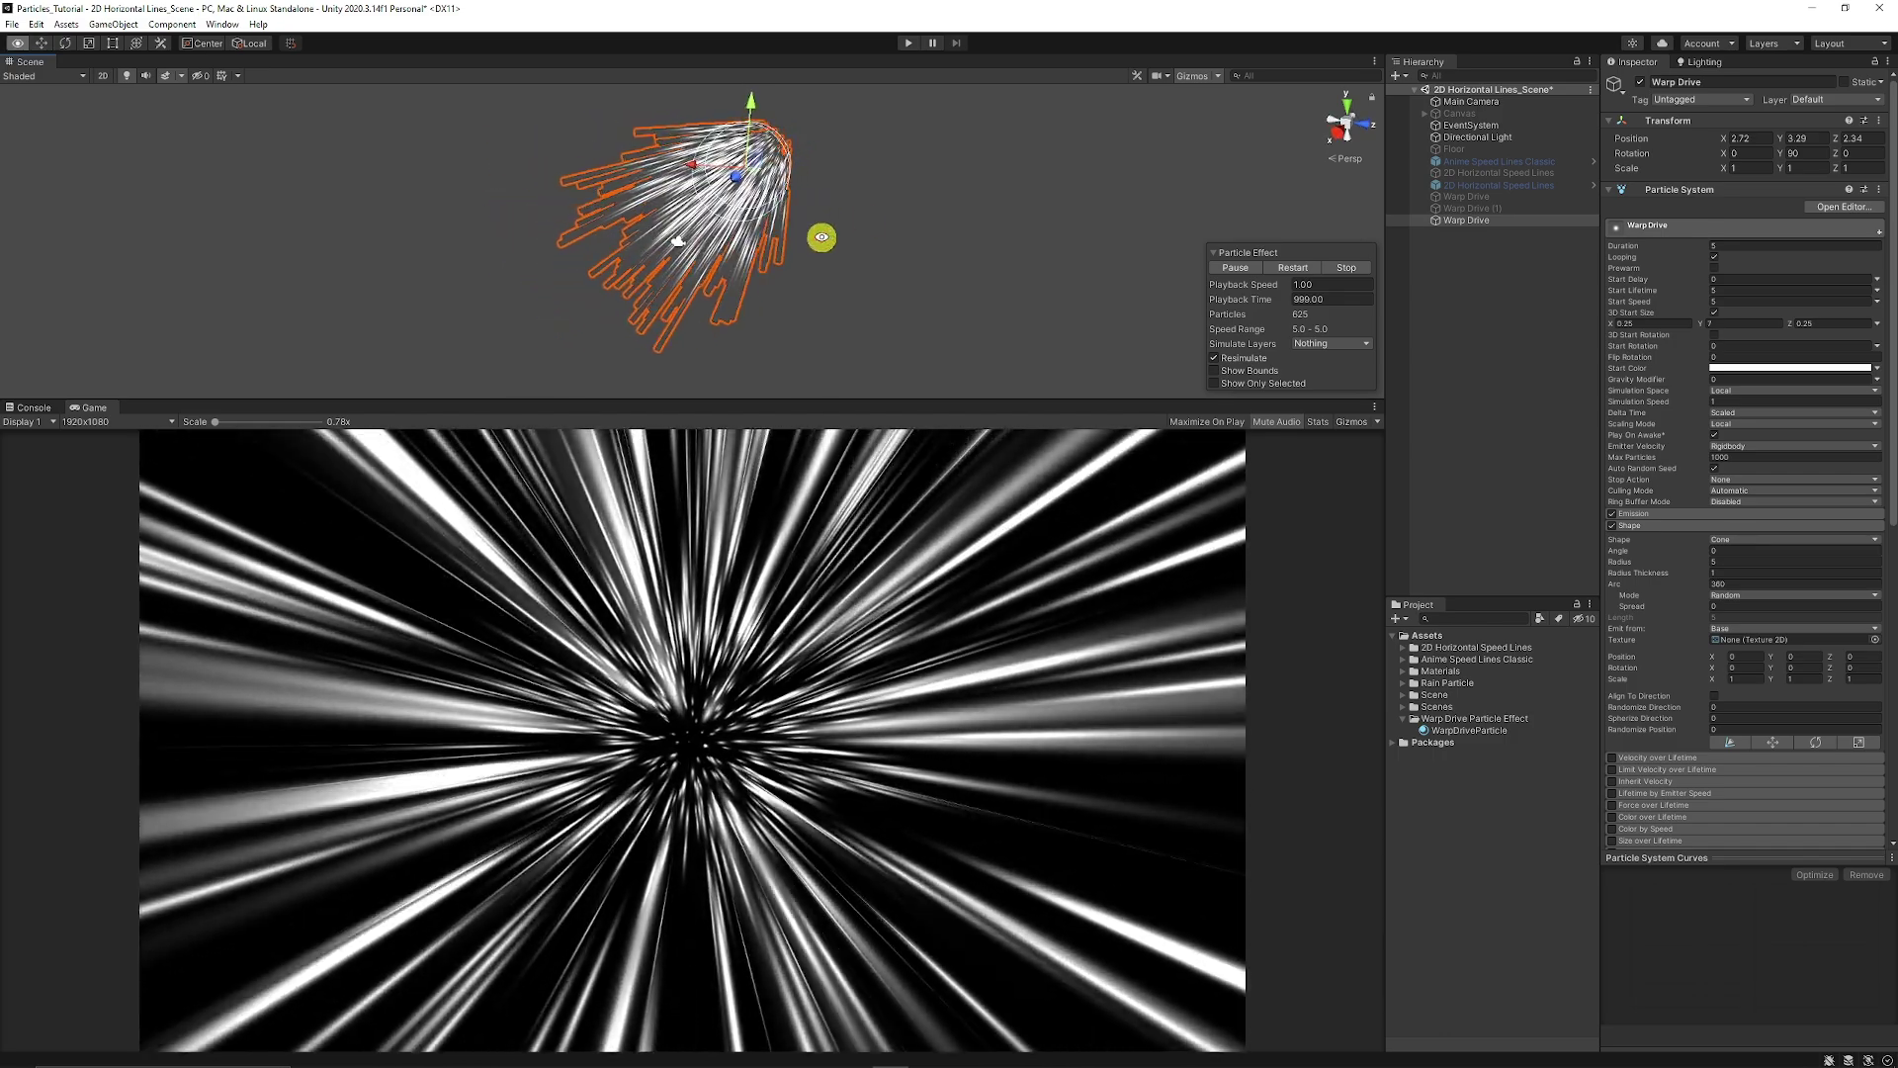
# Set Warp Drive's Start Speed to 35 and Start Lifetime to 1.5.
pyautogui.click(1739, 301)
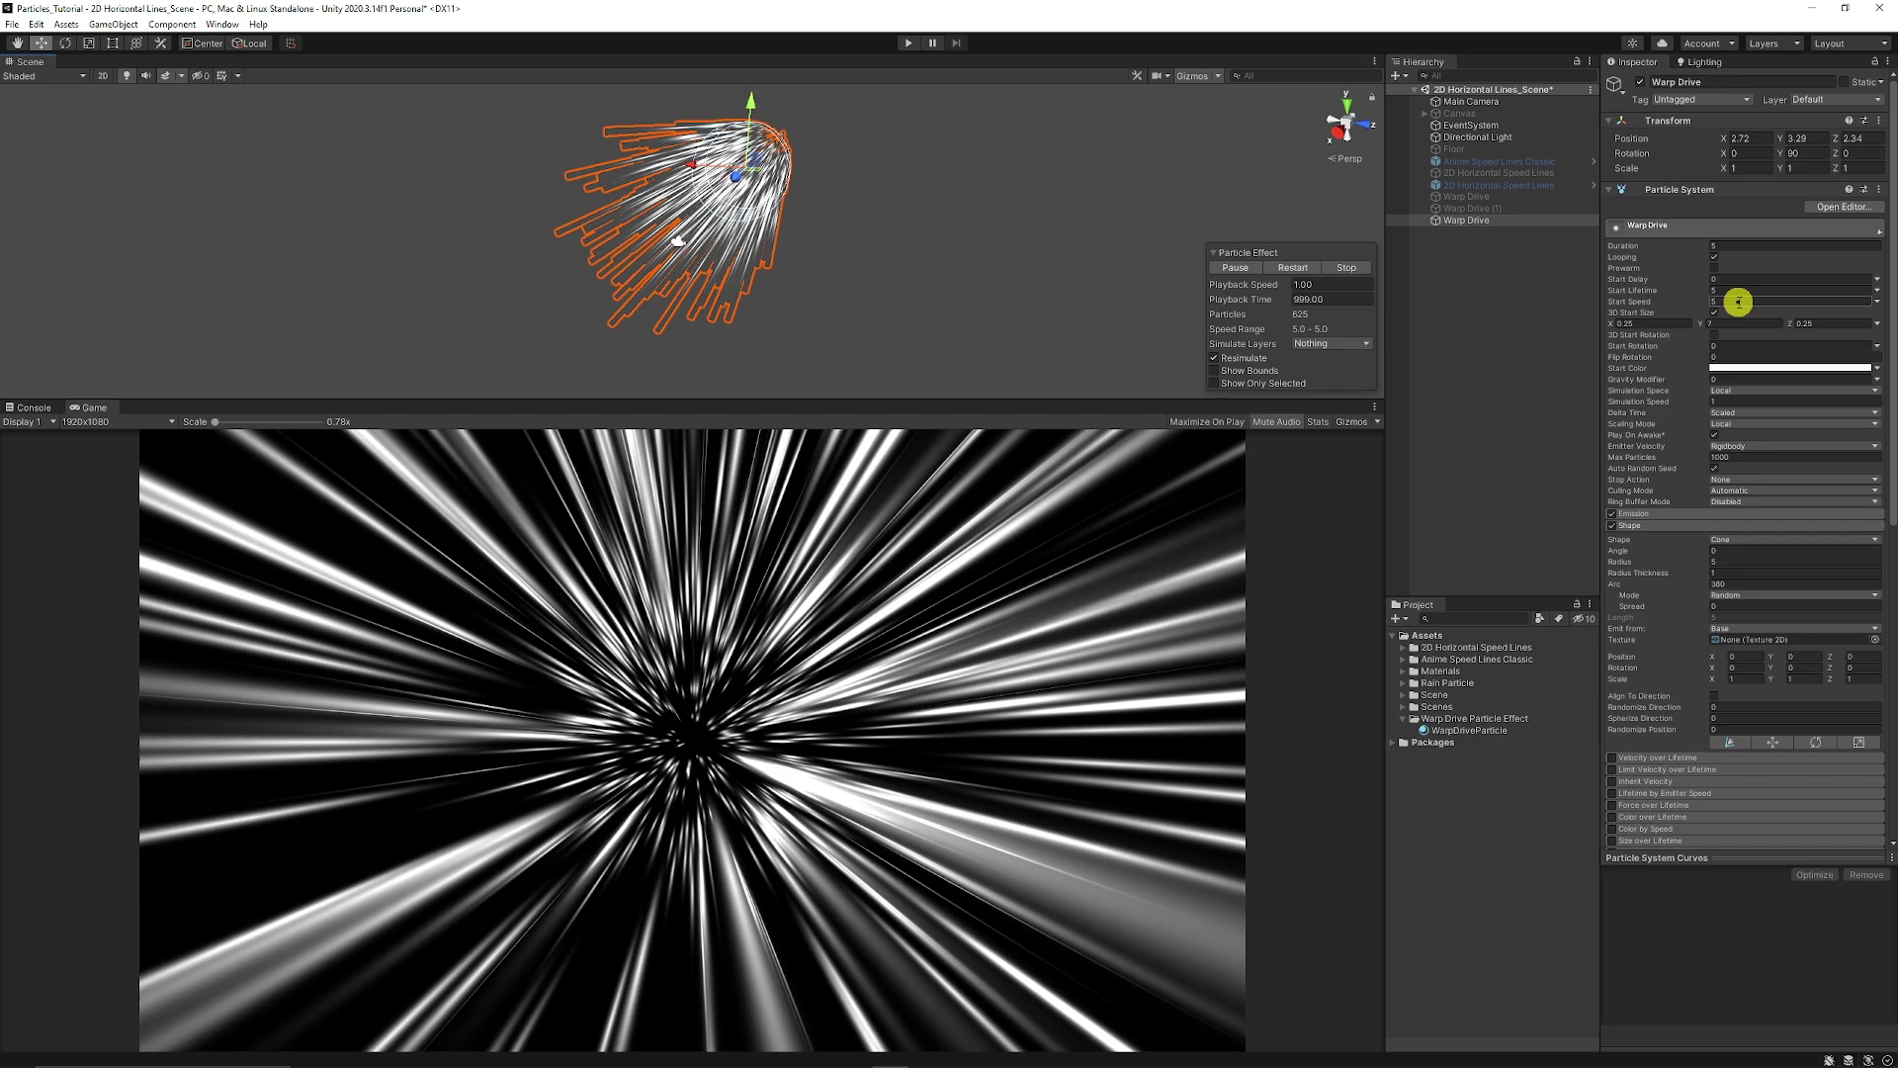
pyautogui.write('35')
pyautogui.press('Return')
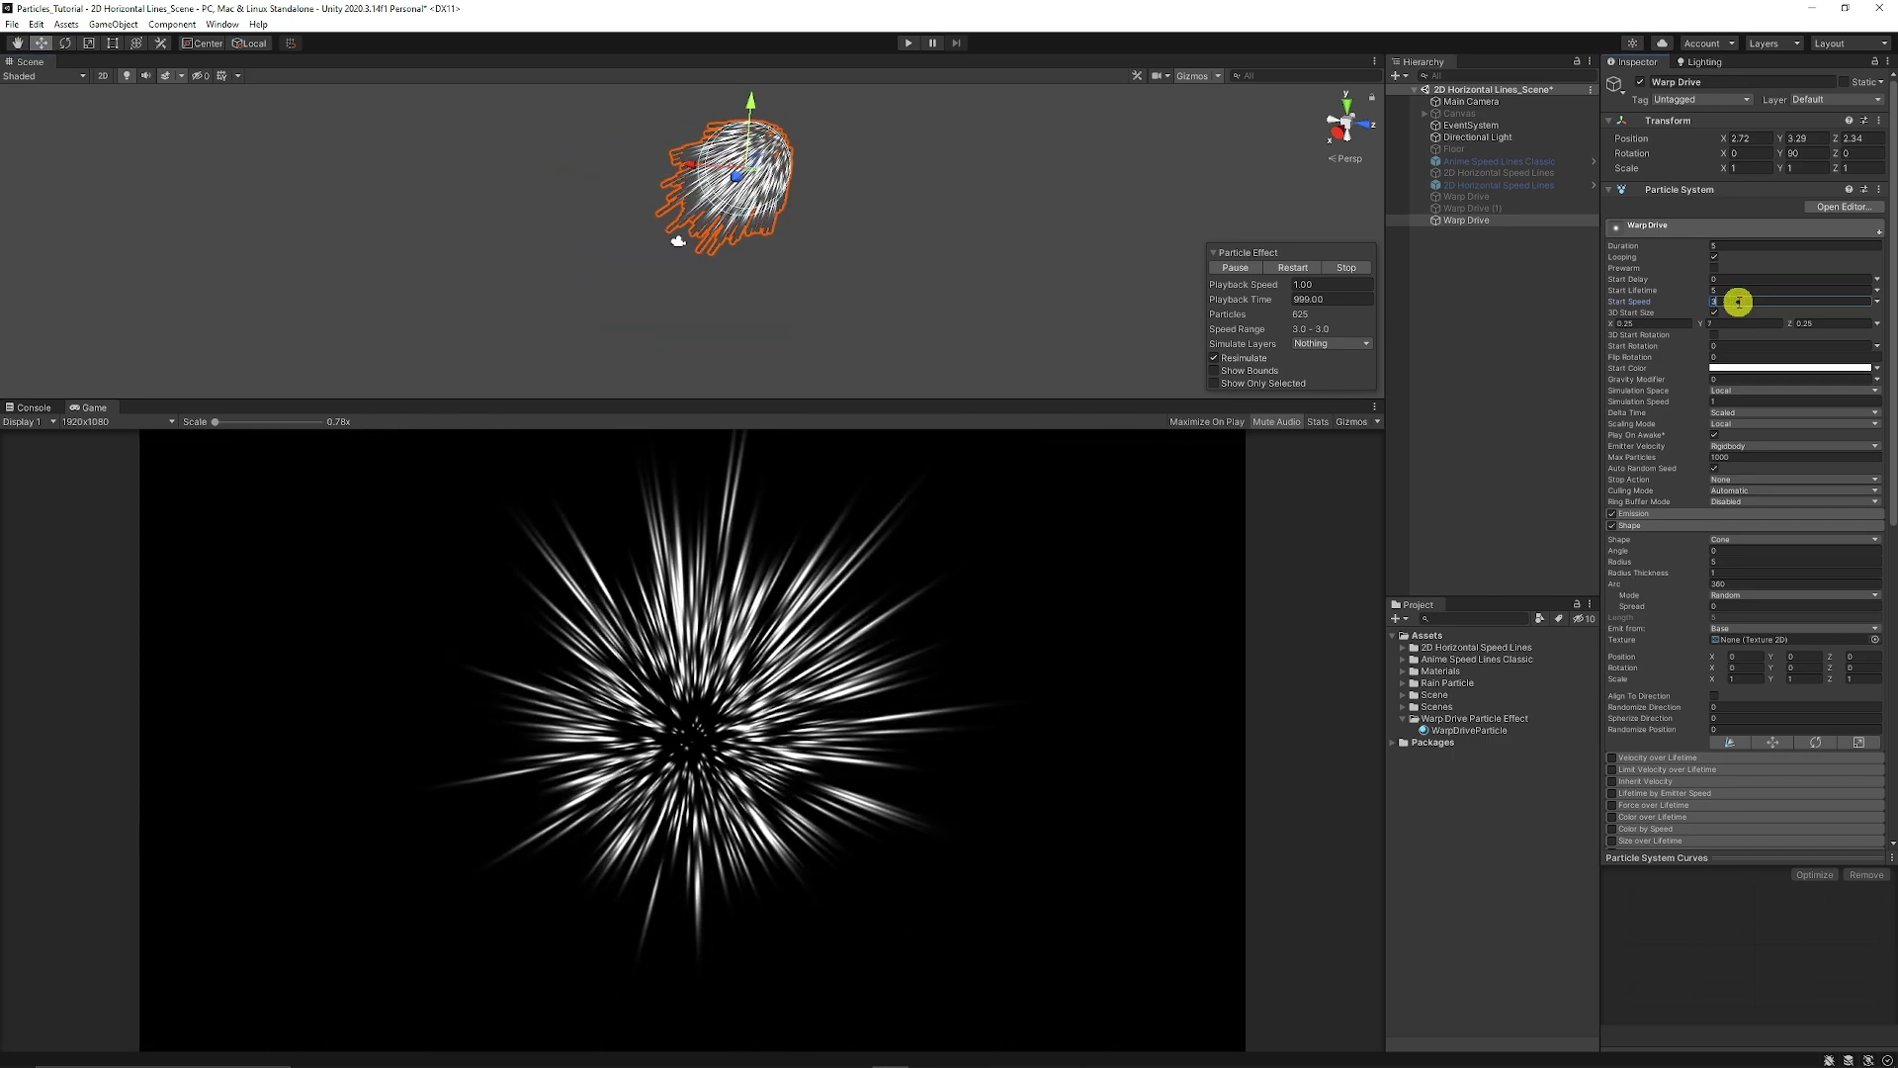
pyautogui.keyDown('alt'); pyautogui.moveTo(767, 207); pyautogui.dragTo(955, 220); pyautogui.keyUp('alt')
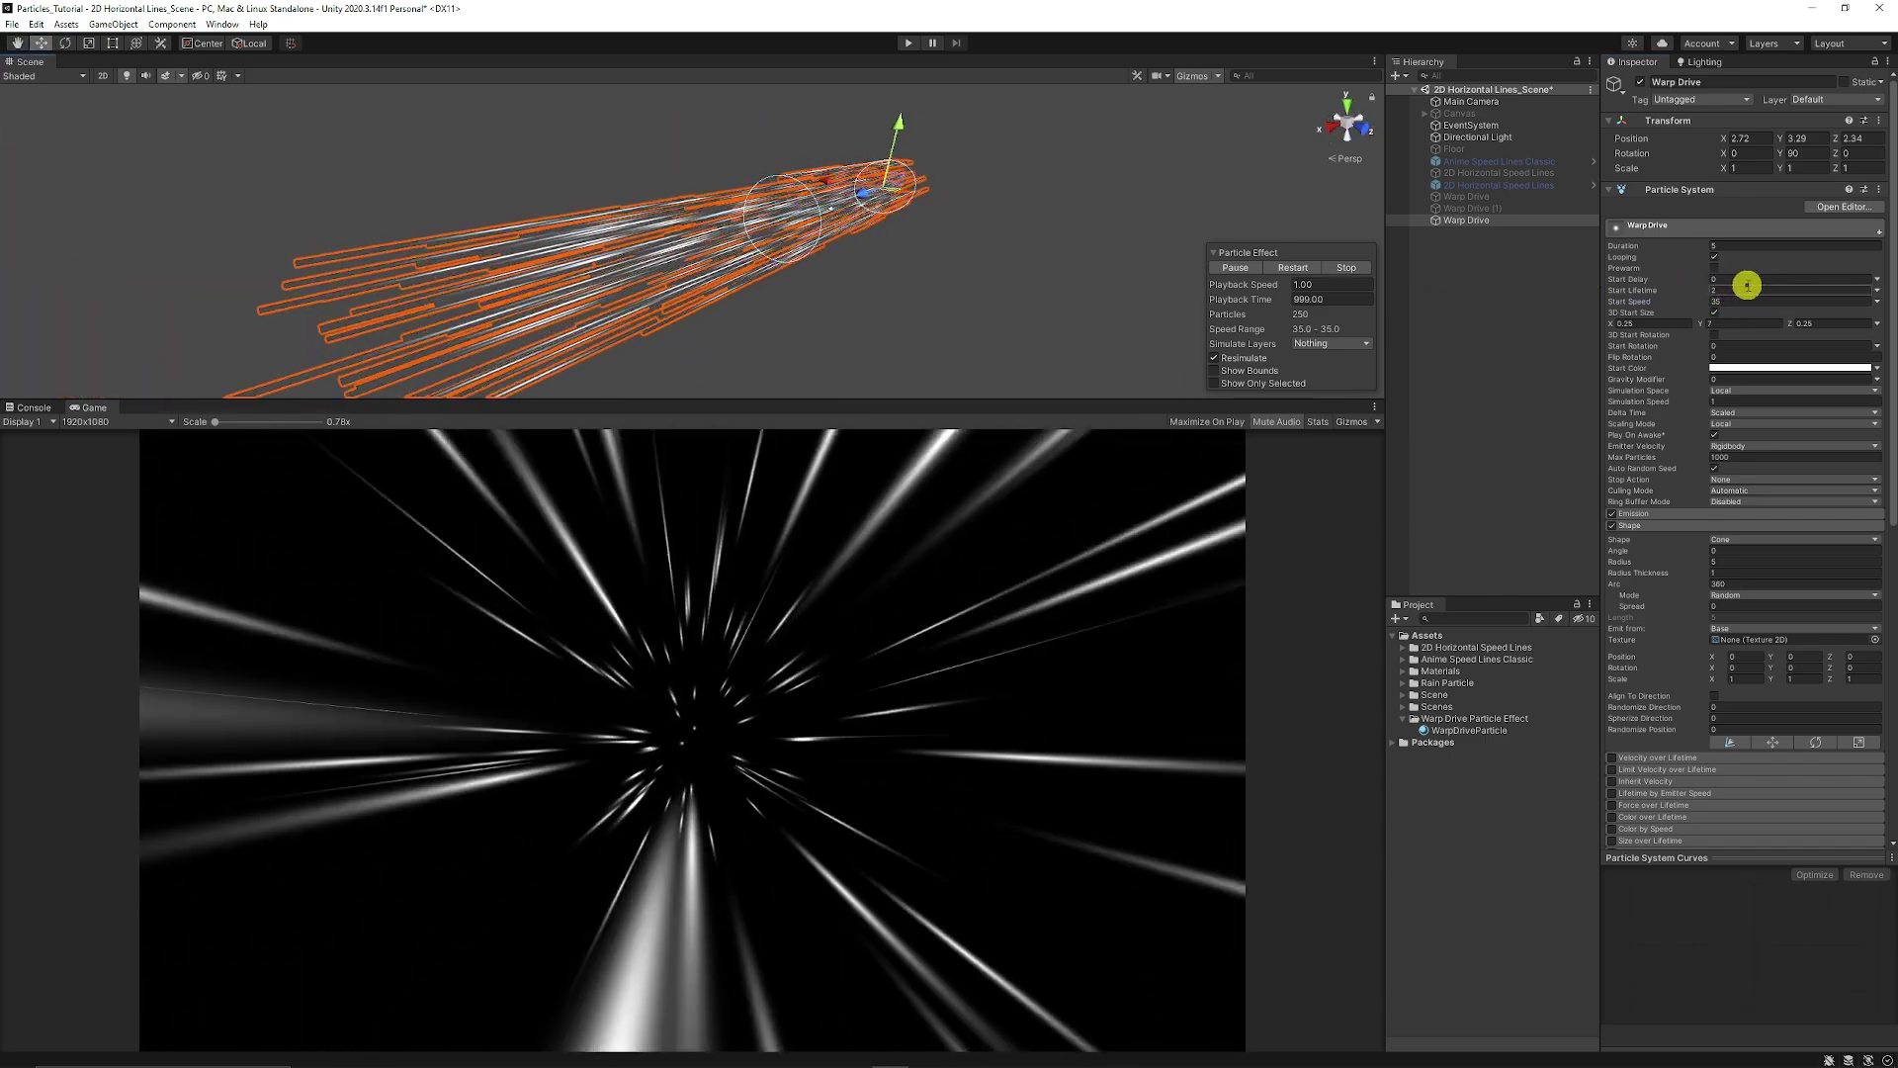
pyautogui.click(1745, 289)
pyautogui.write('1.5')
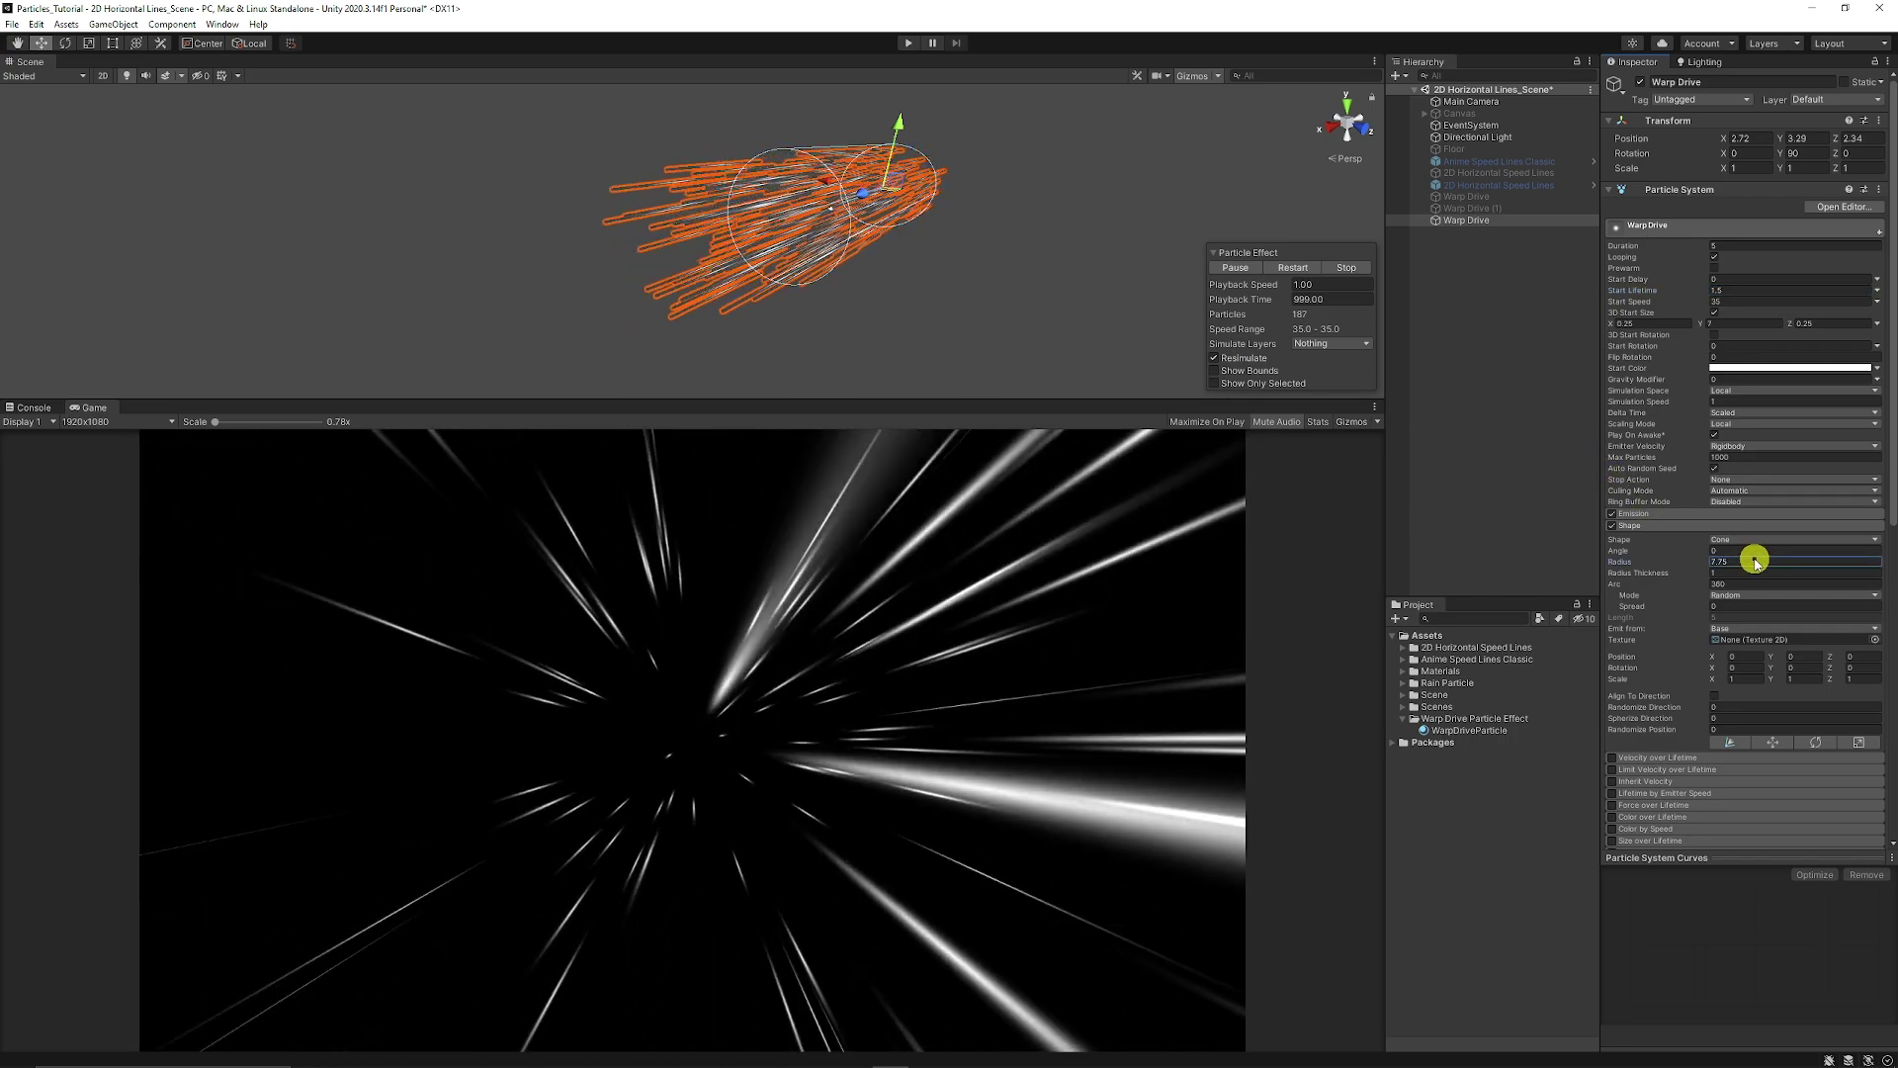
# Scrub the Shape radius down to tighten the cone, then collapse the Shape module.
pyautogui.click(1711, 575)
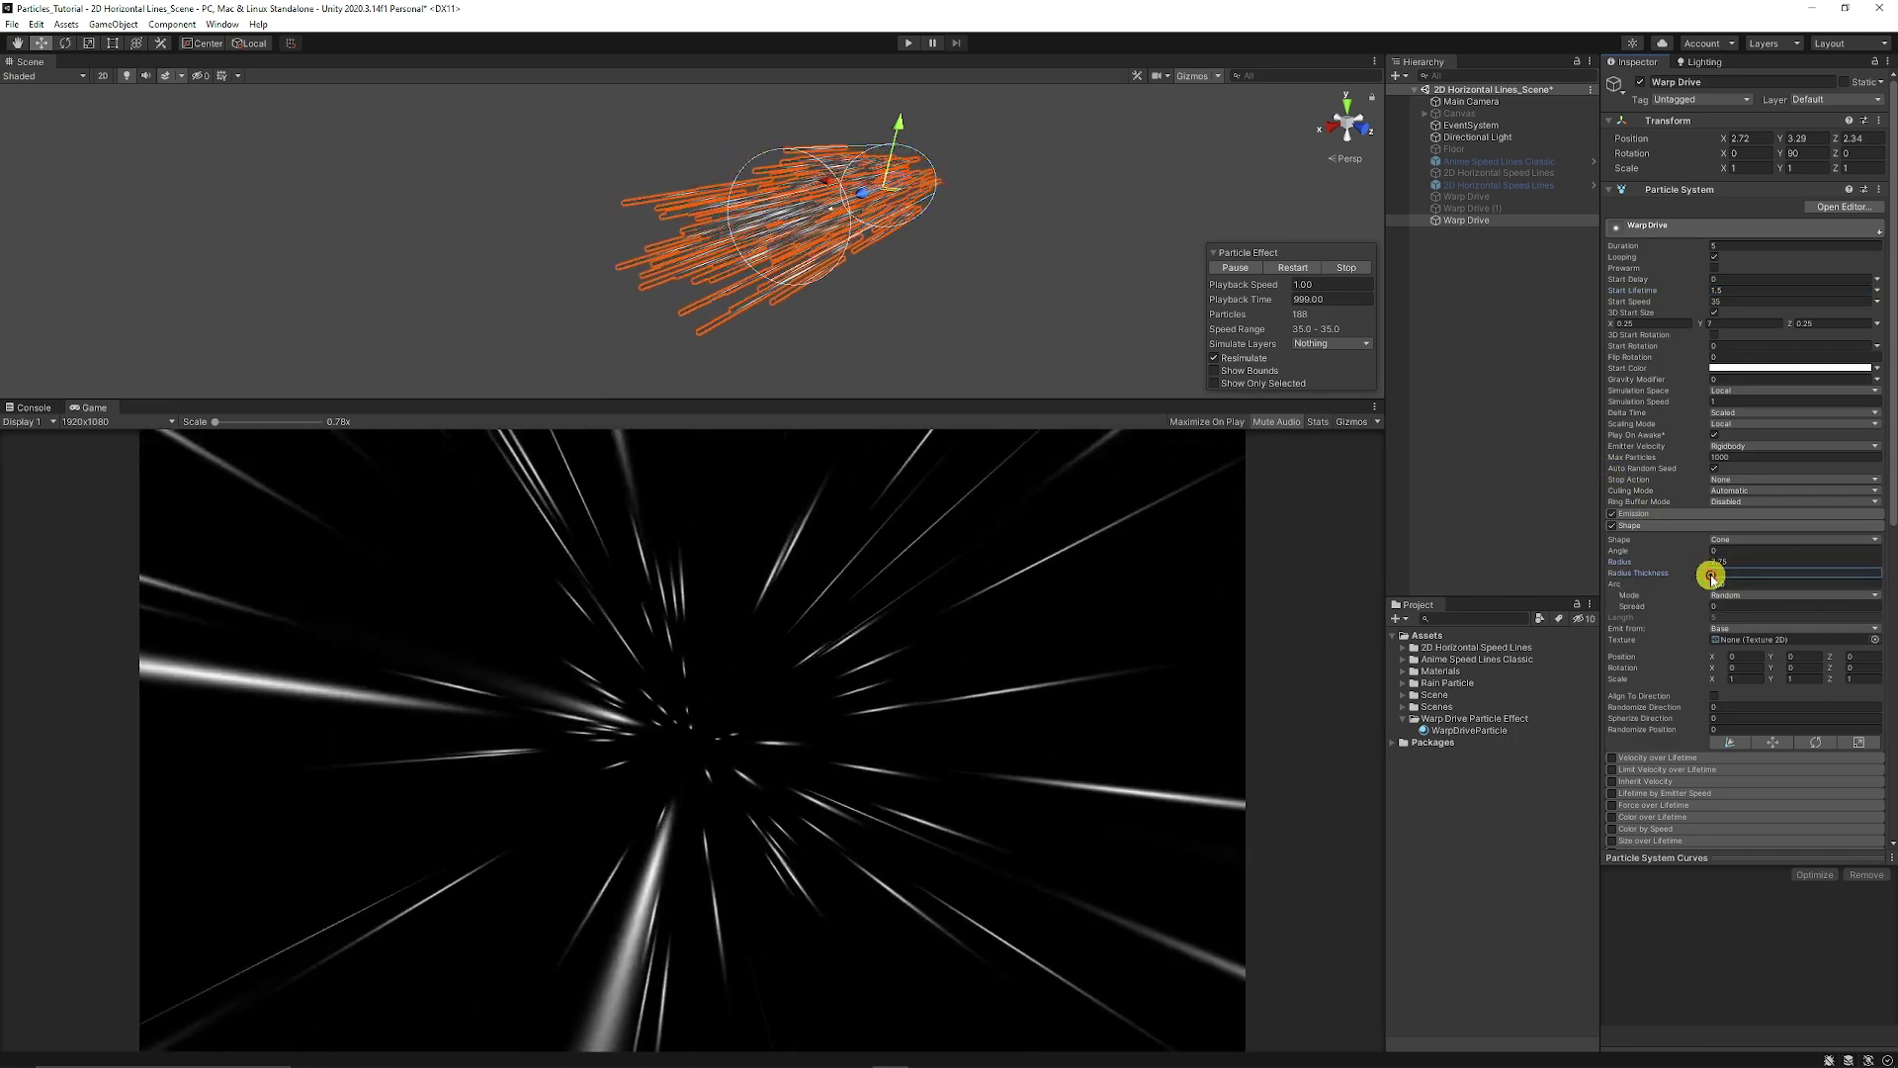
pyautogui.moveTo(1708, 560); pyautogui.dragTo(1703, 555)
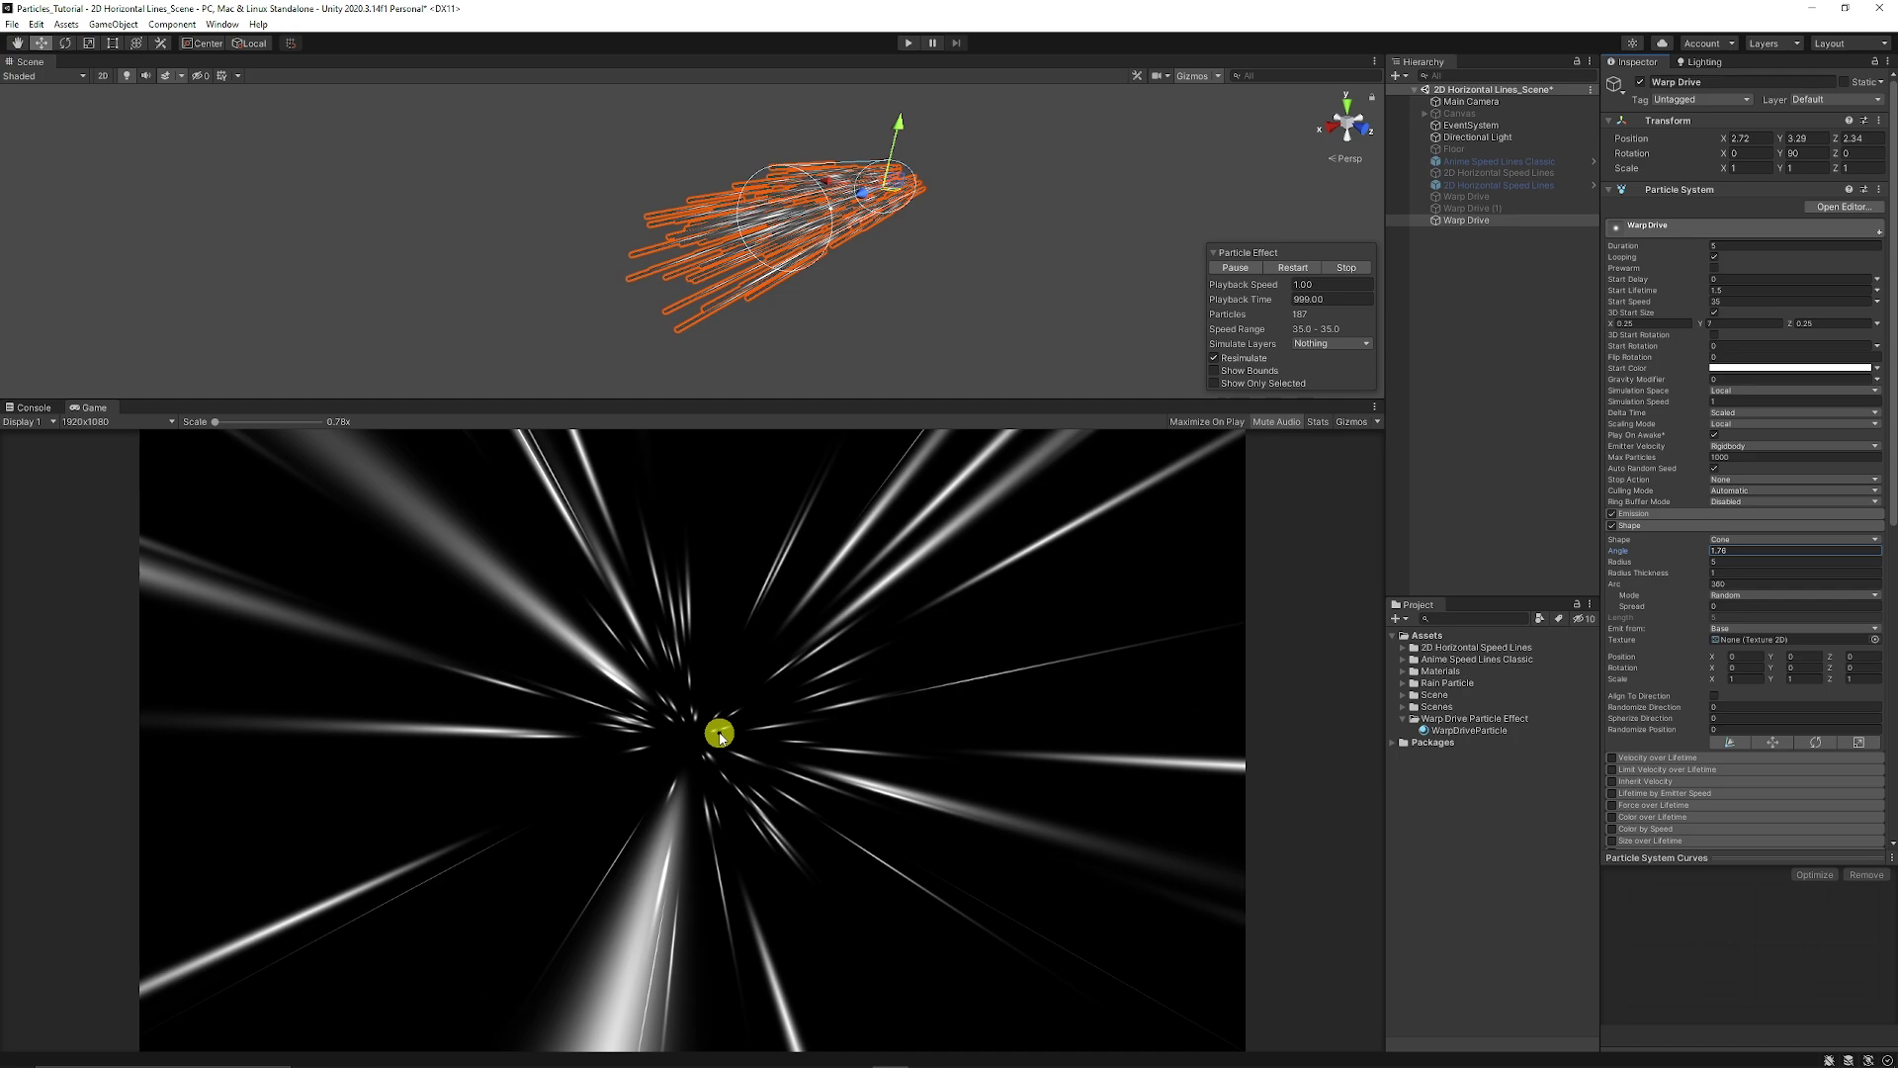
pyautogui.click(1648, 525)
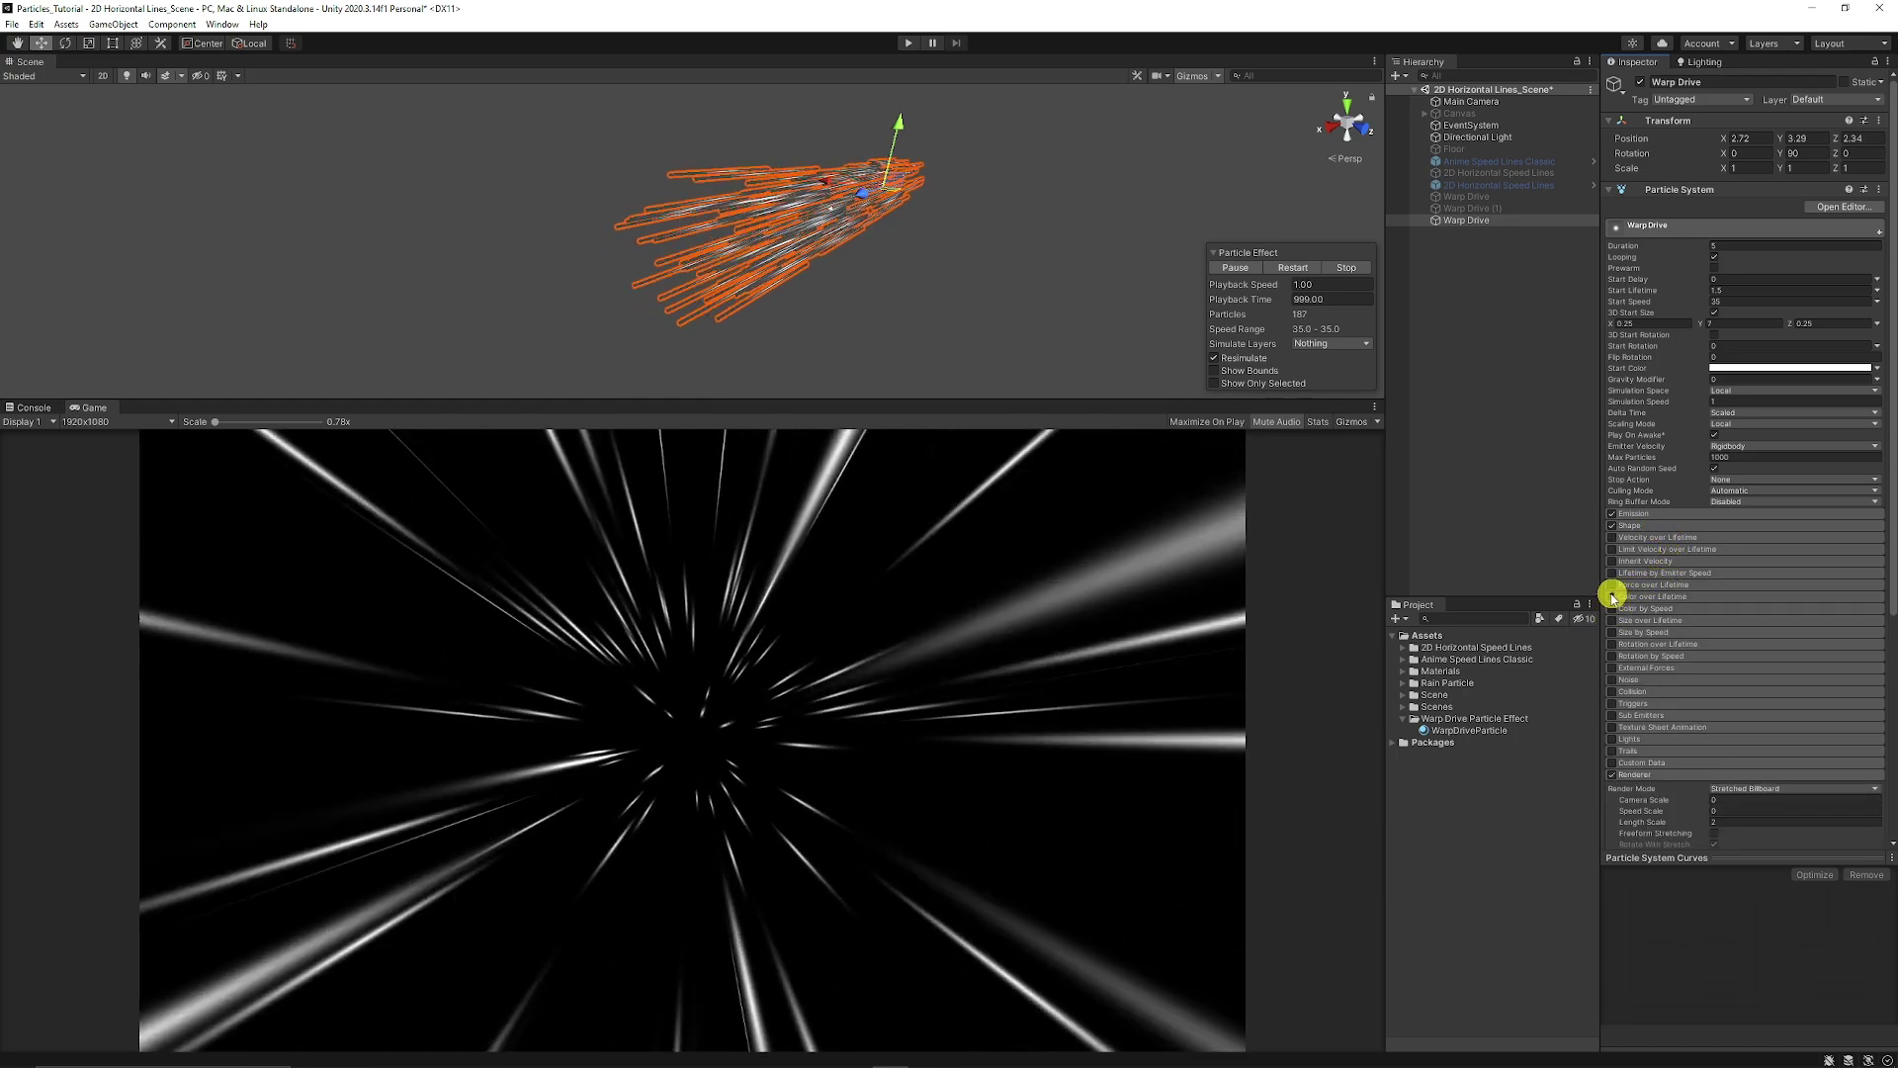
# Enable Color over Lifetime with both gradient alpha keys set to 0 so streaks fade.
pyautogui.click(1644, 596)
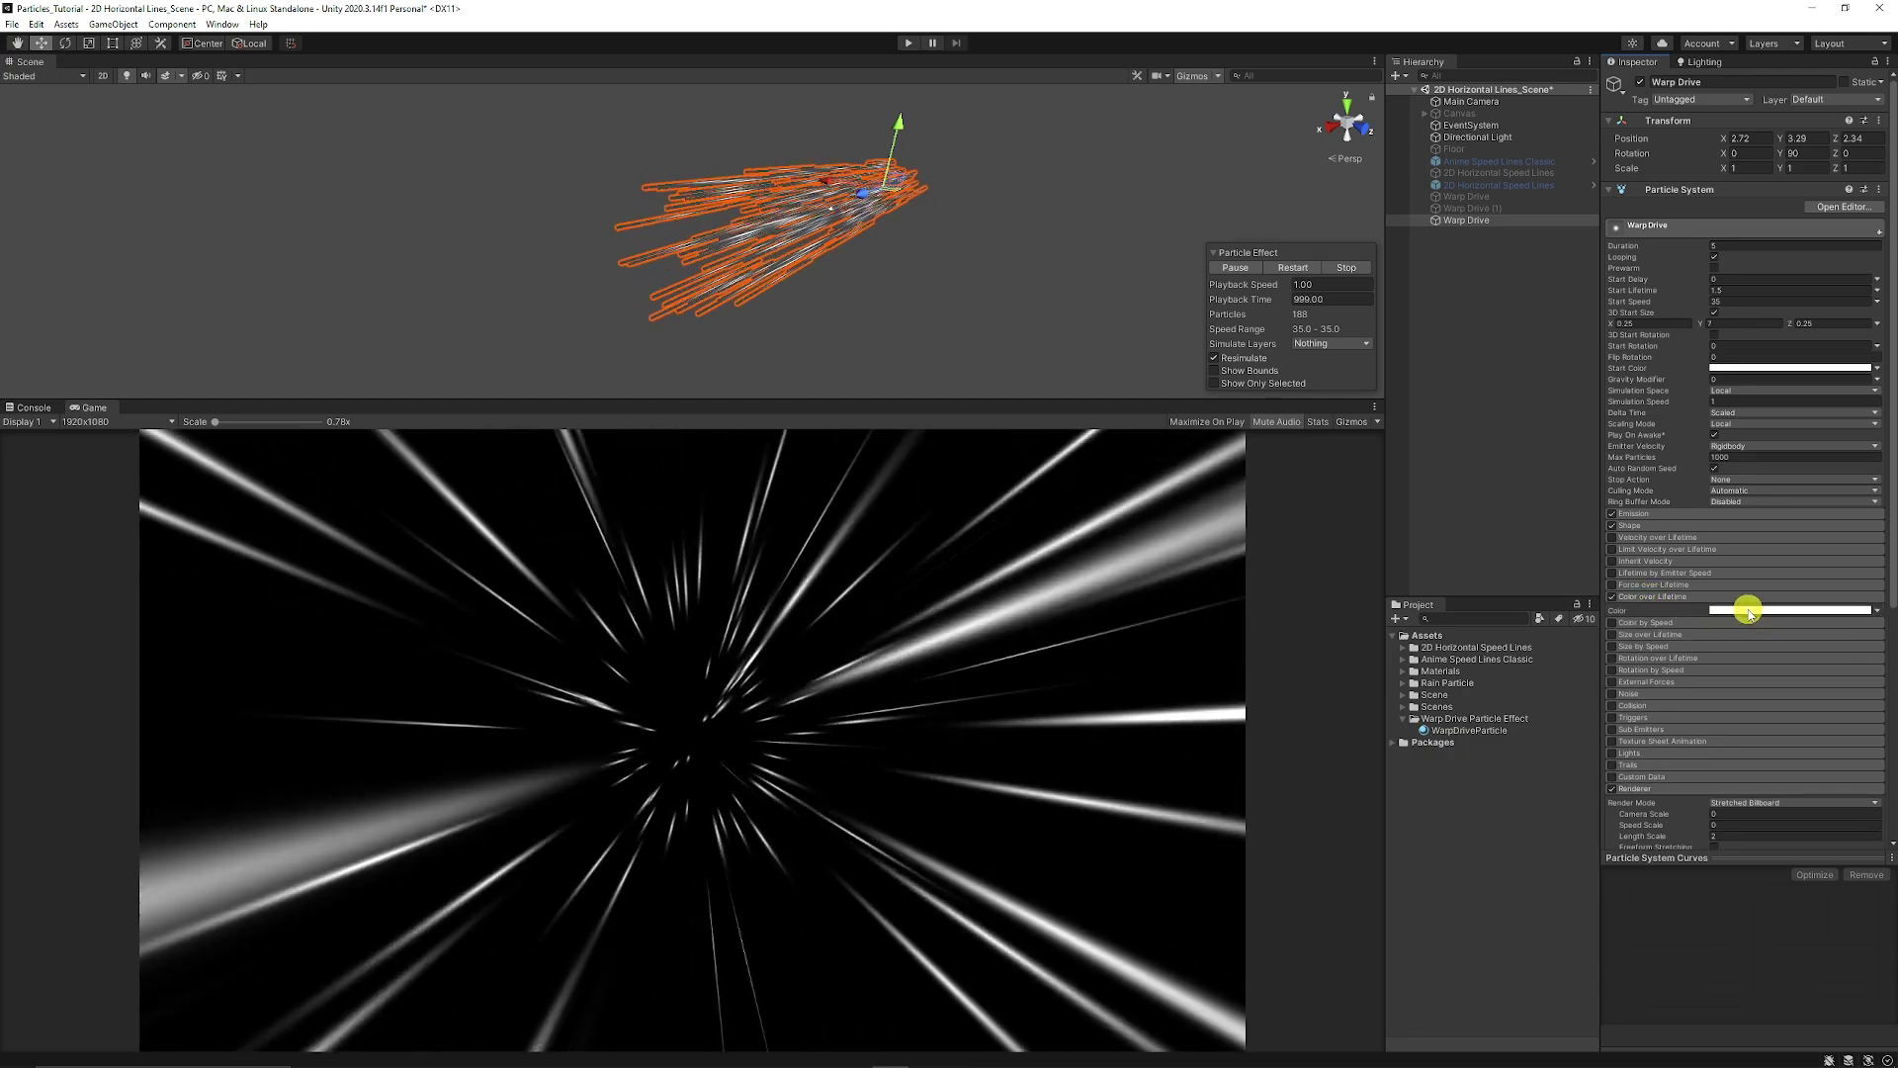
pyautogui.click(1746, 610)
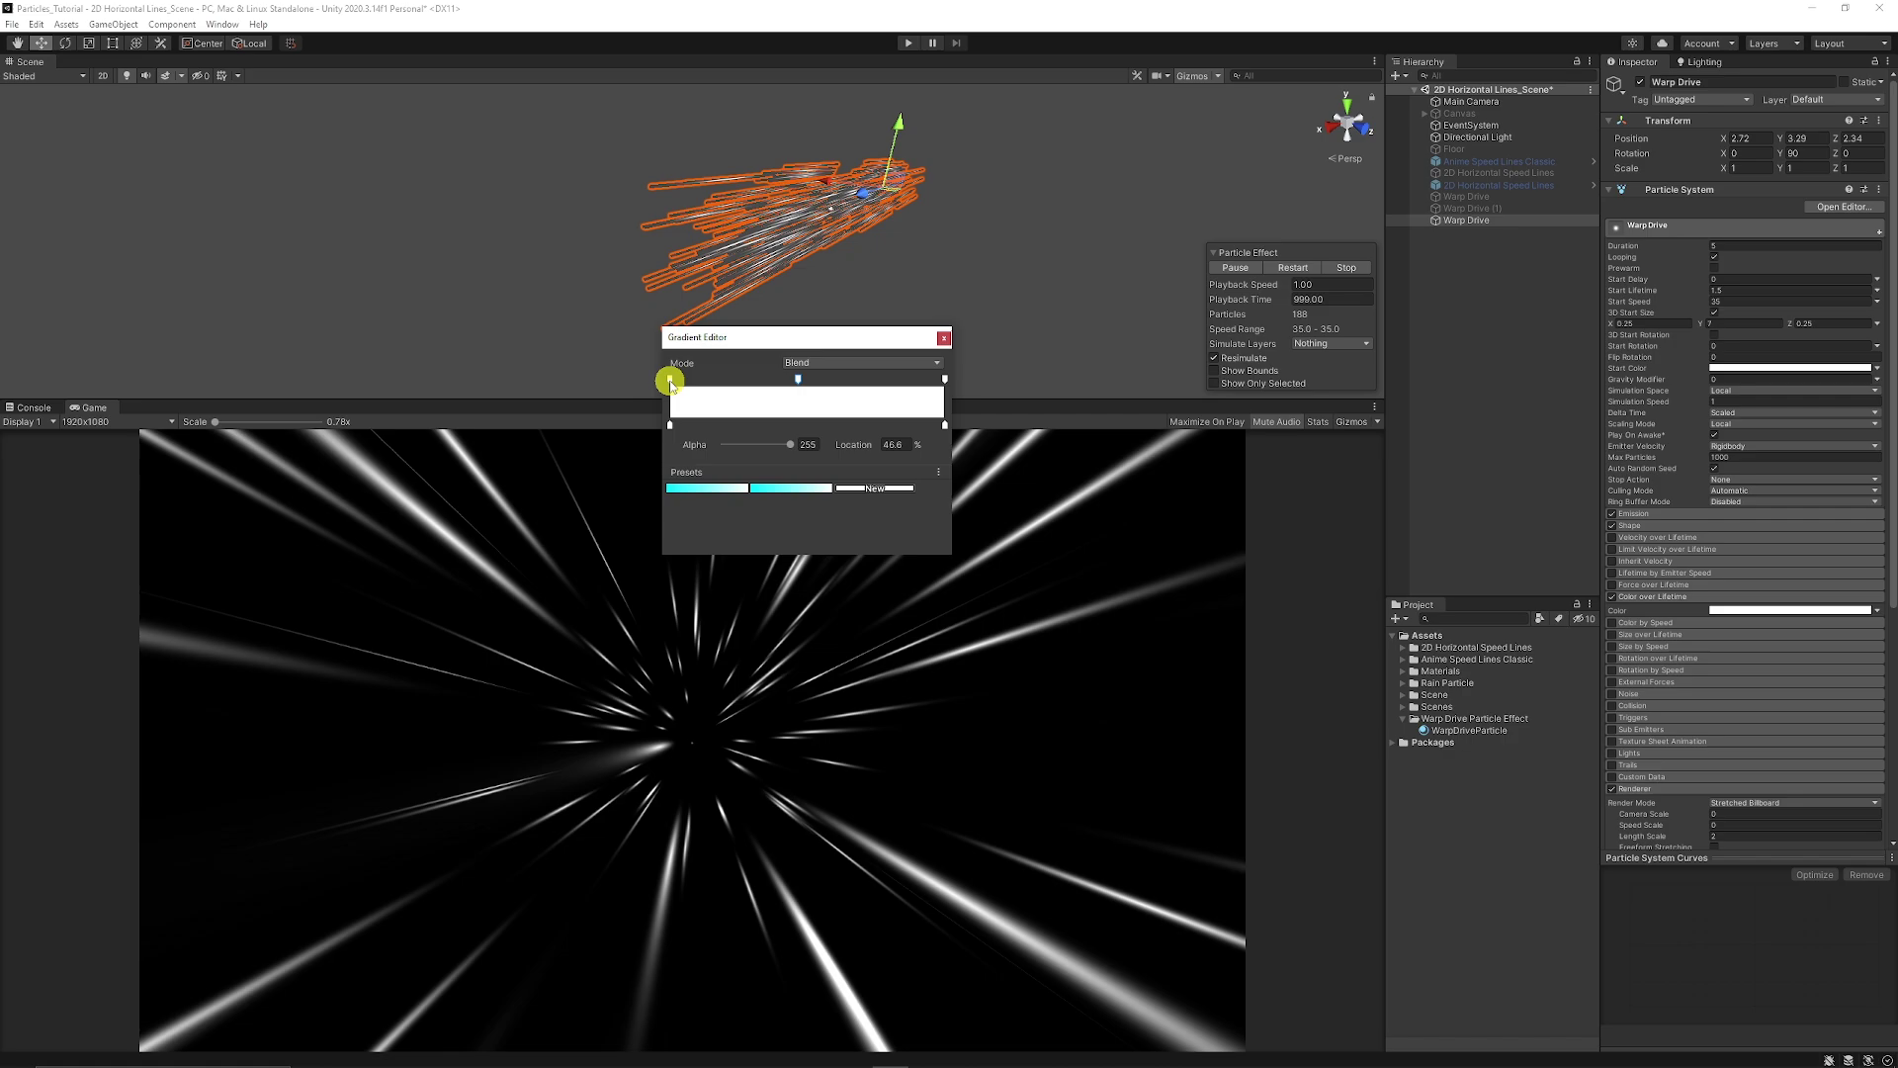
pyautogui.click(670, 382)
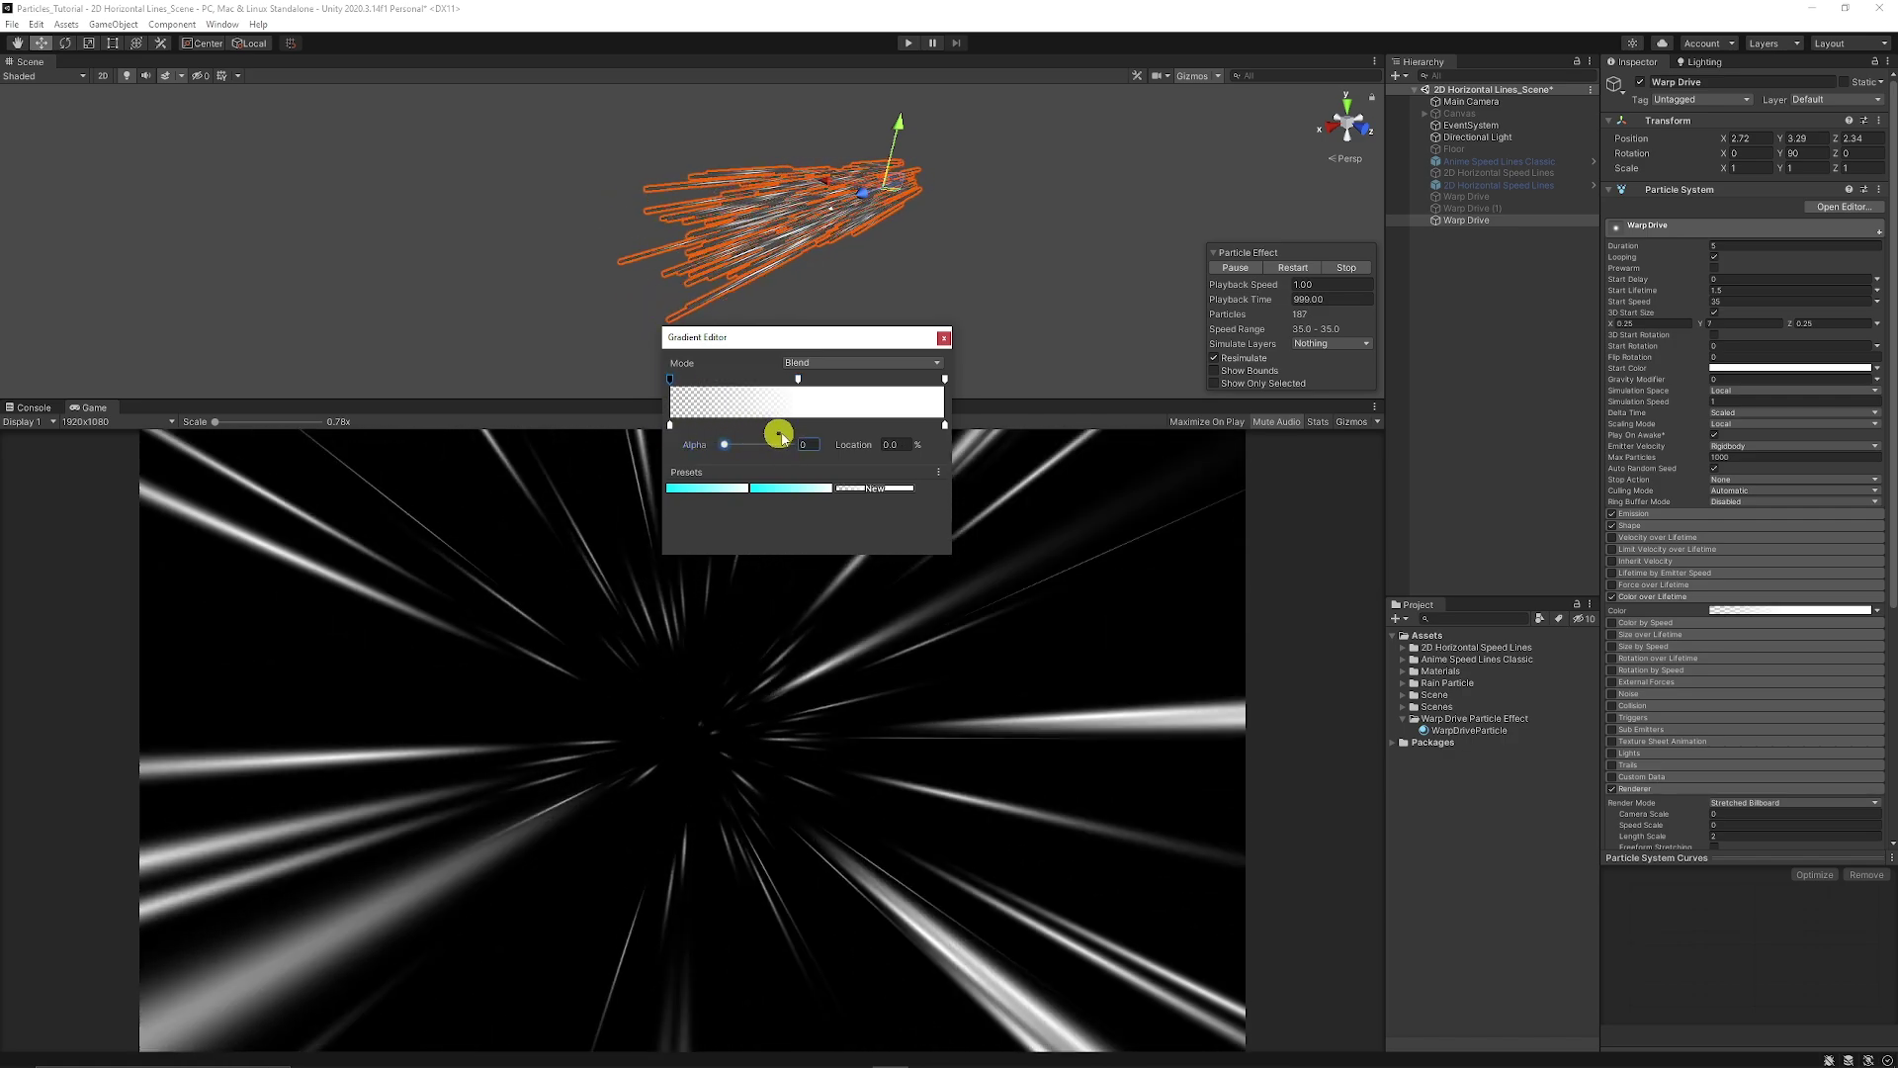
pyautogui.moveTo(819, 435); pyautogui.dragTo(682, 458)
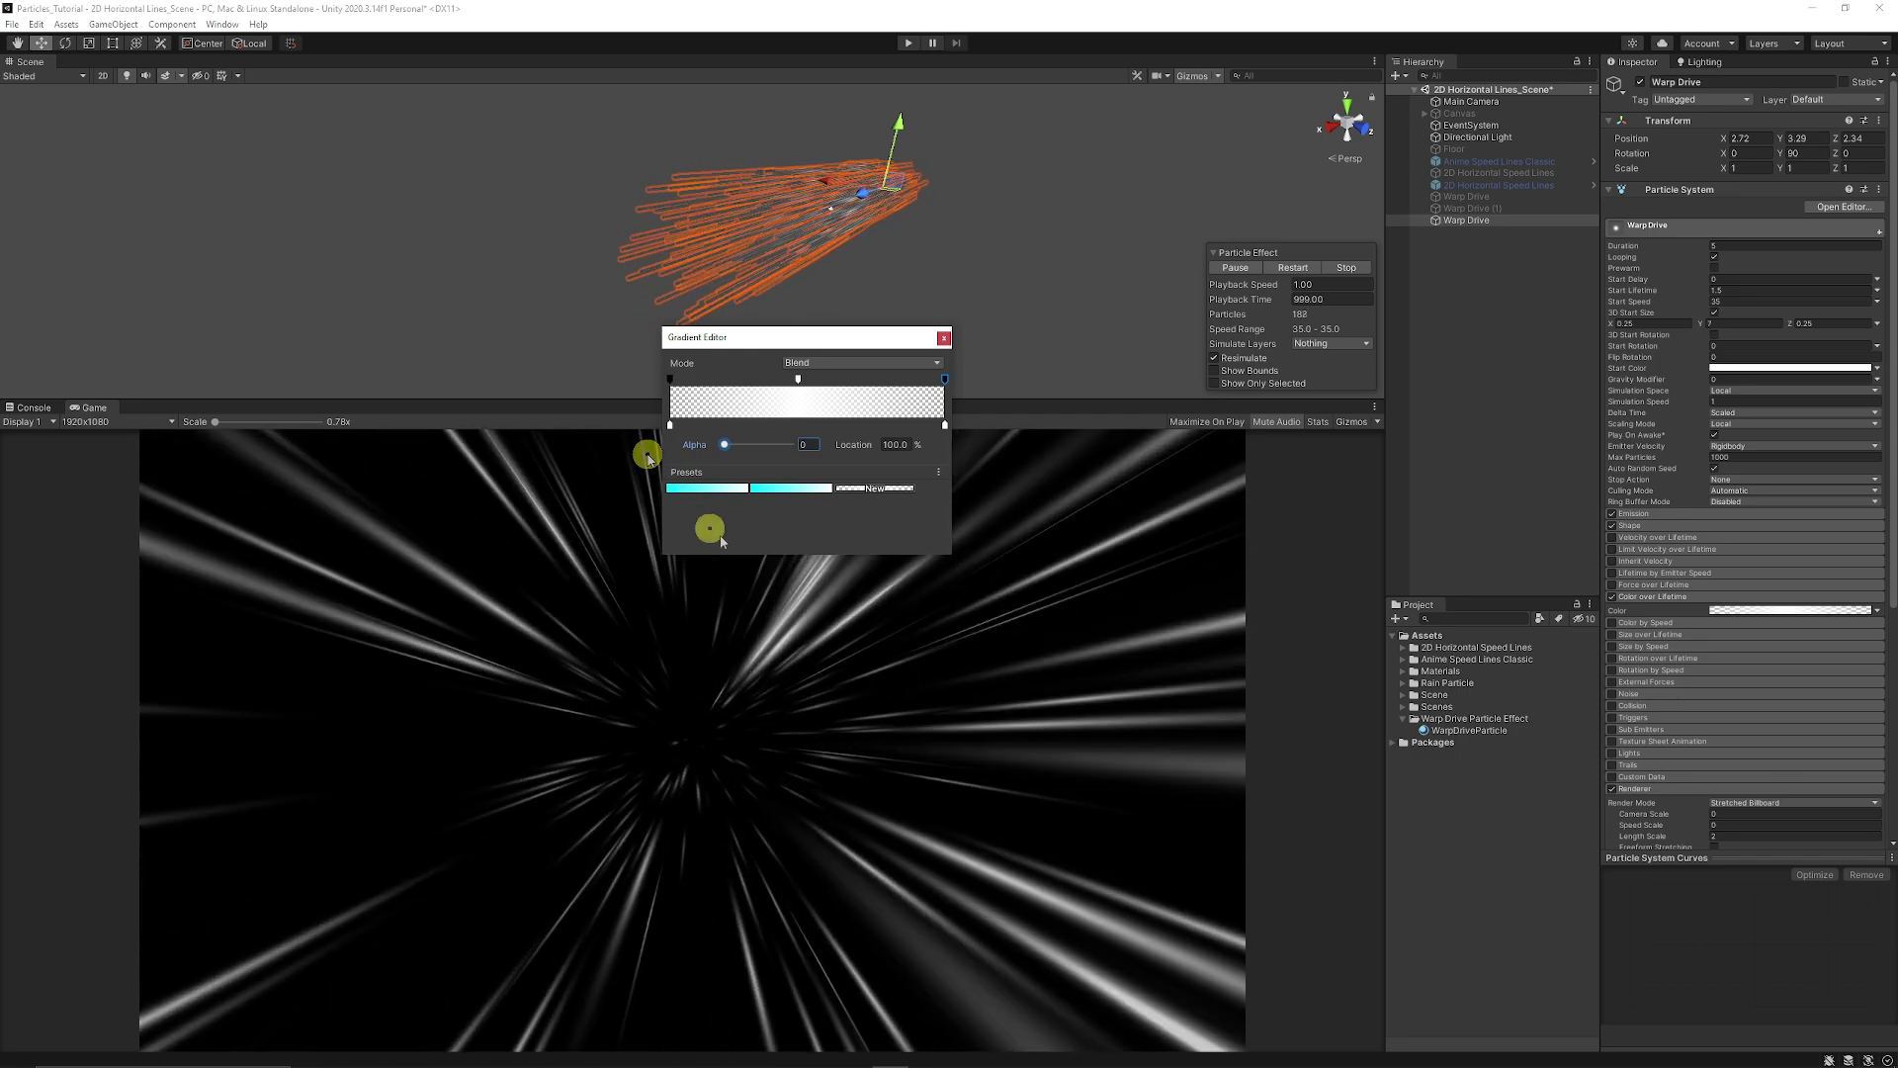
pyautogui.click(942, 339)
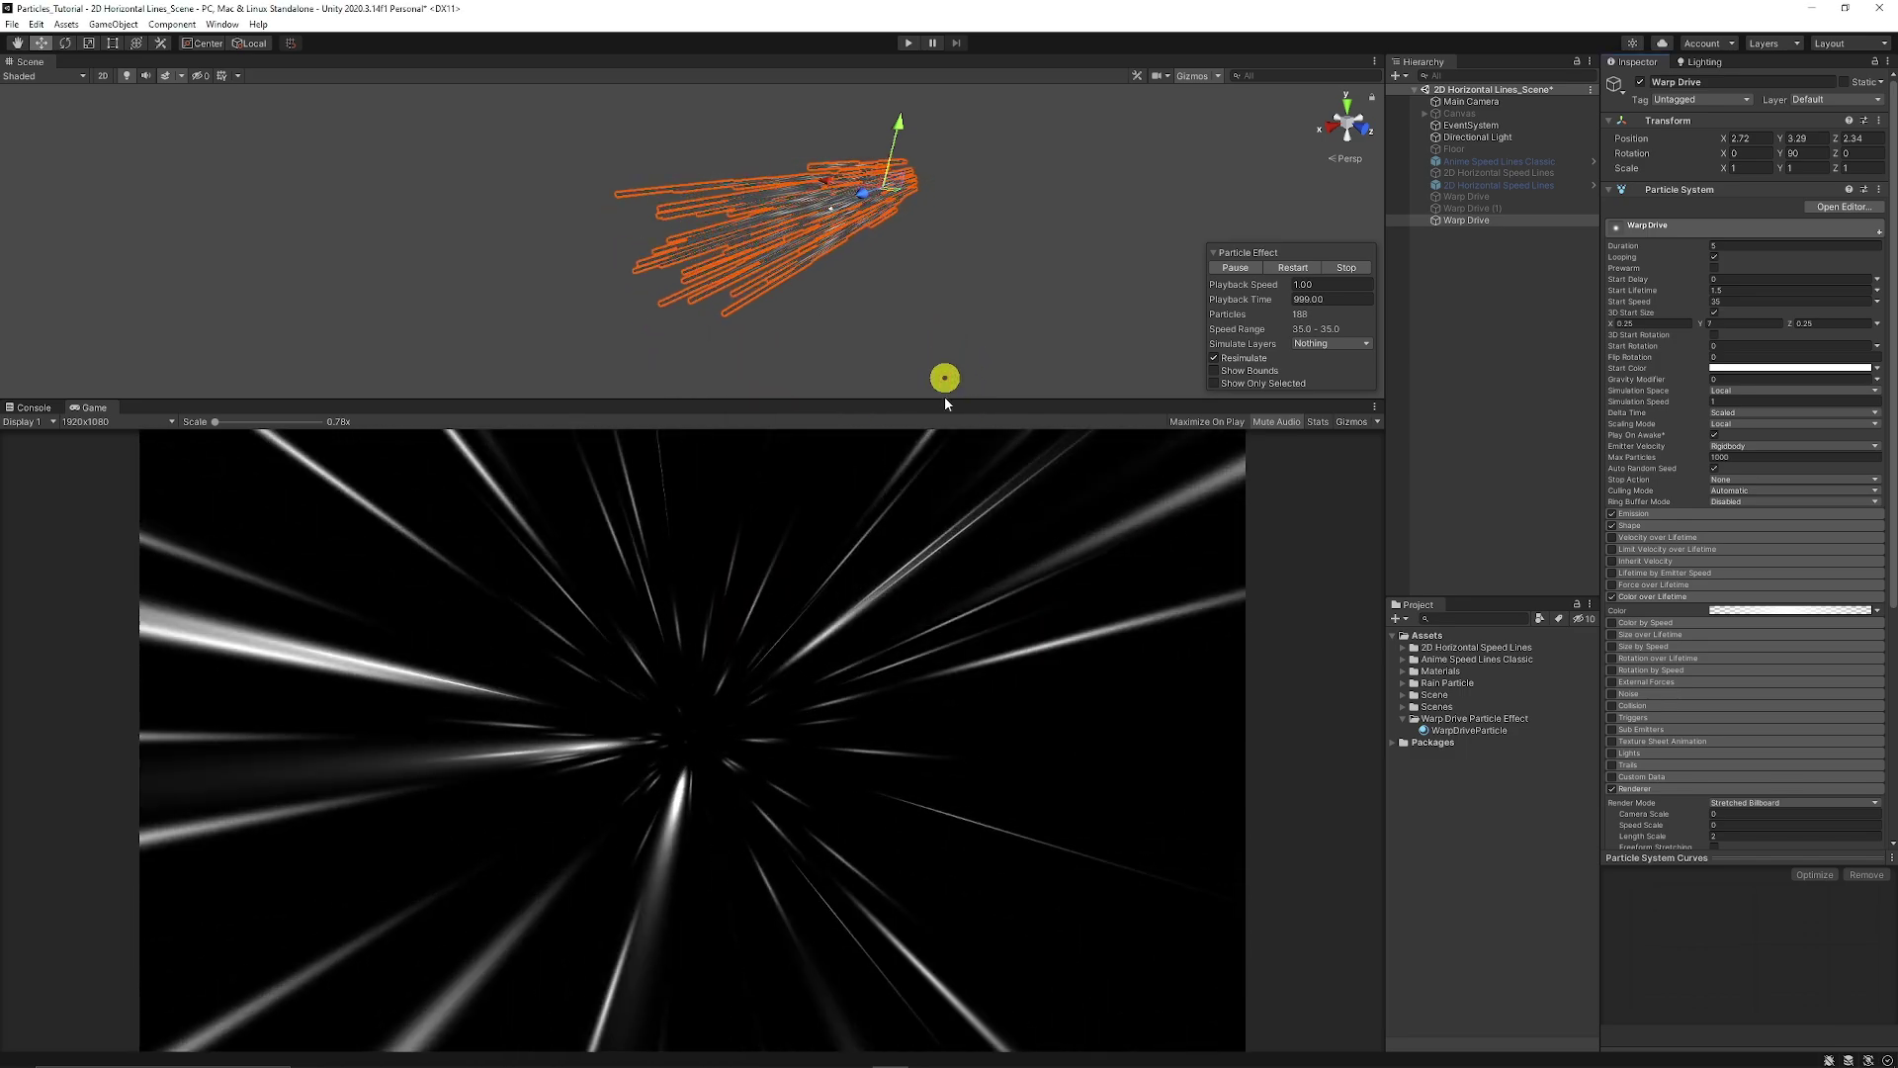
# Set Start Color to Random Between Two Colors, orange and yellow.
pyautogui.click(1729, 367)
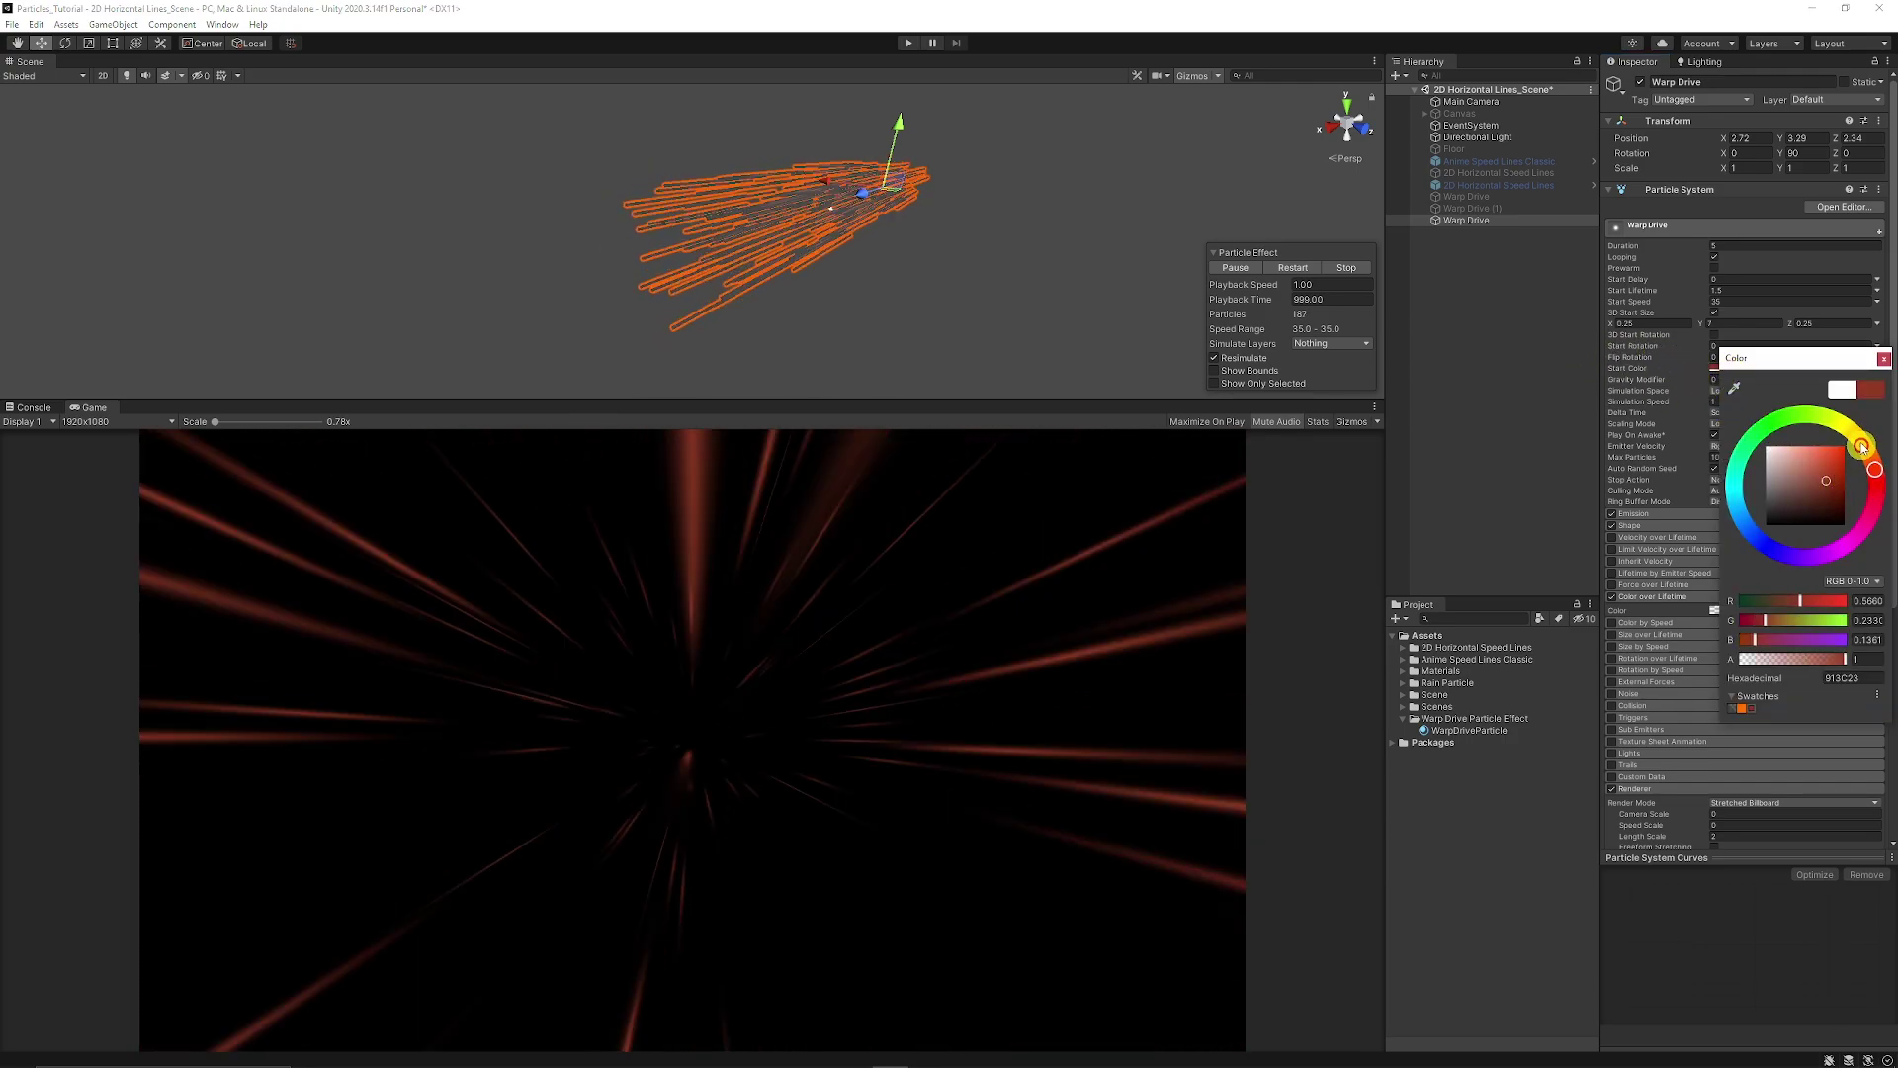
pyautogui.moveTo(1874, 451); pyautogui.dragTo(1883, 431)
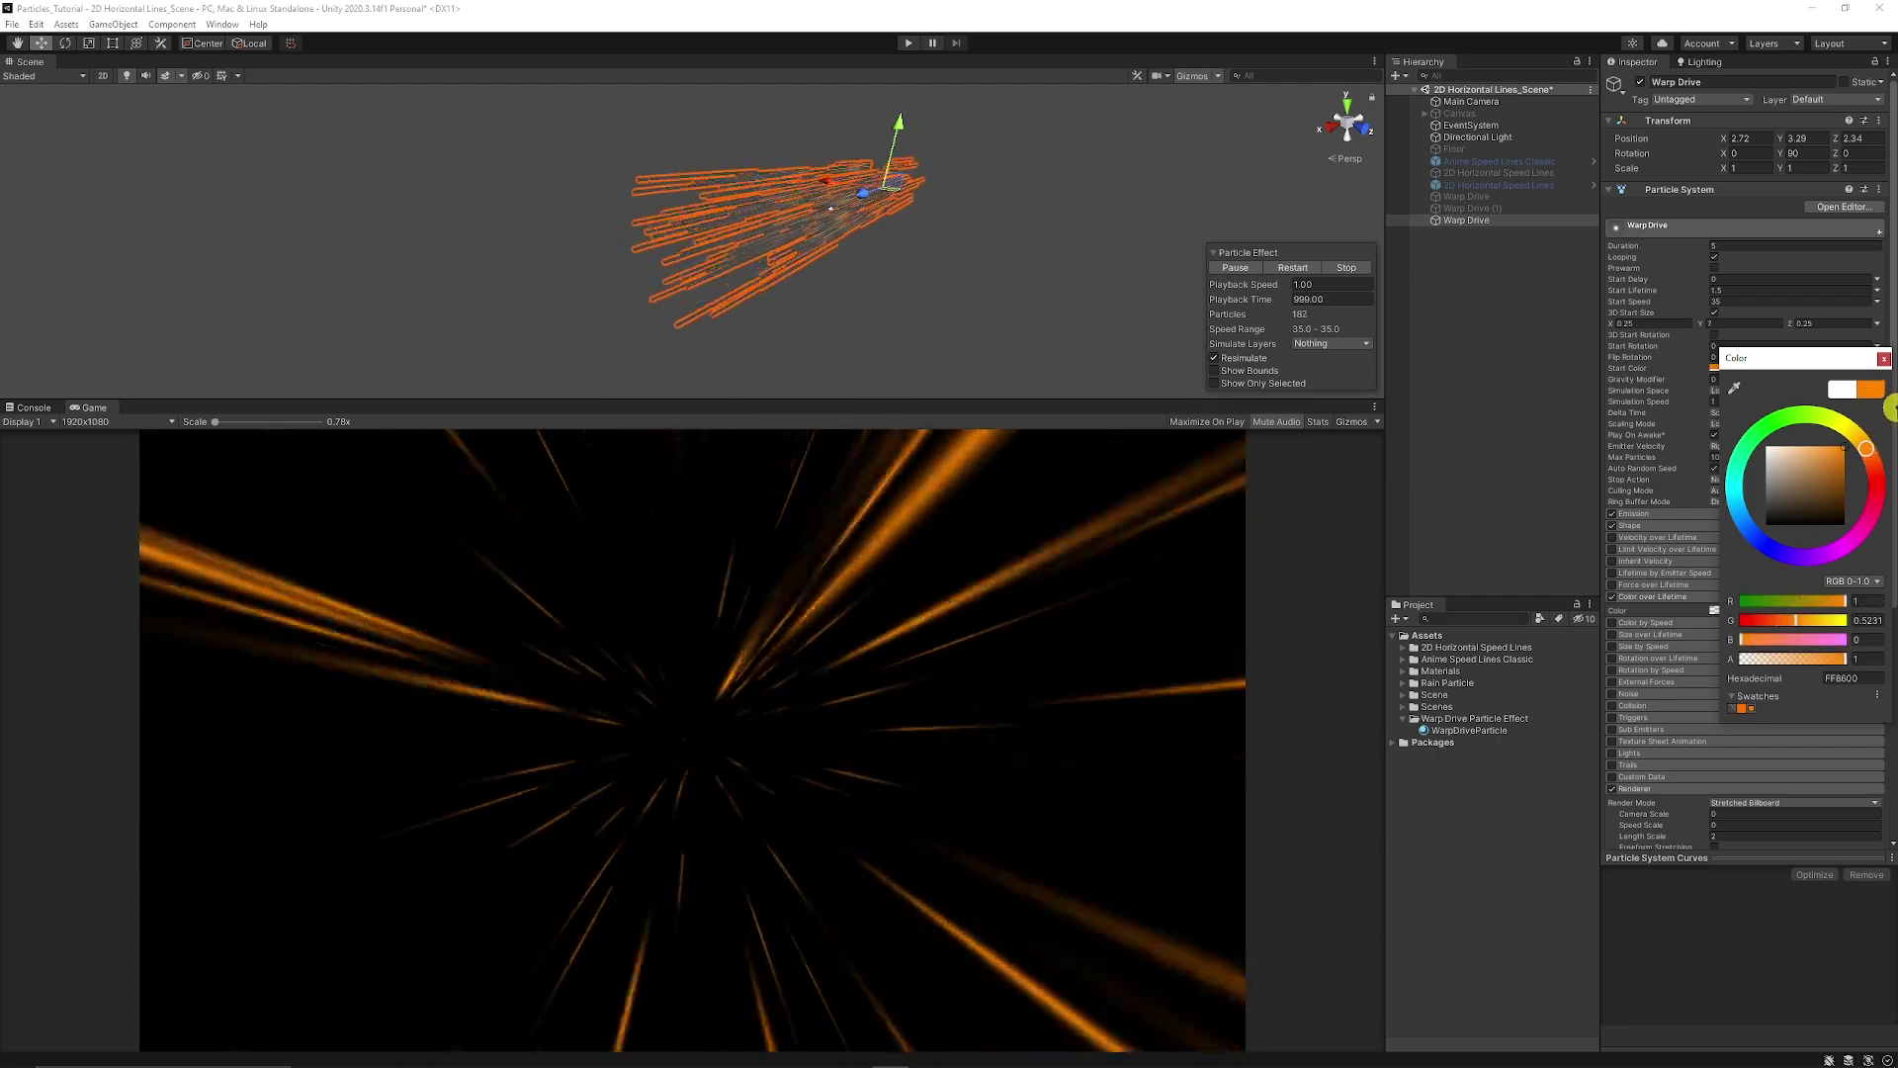
pyautogui.click(1657, 323)
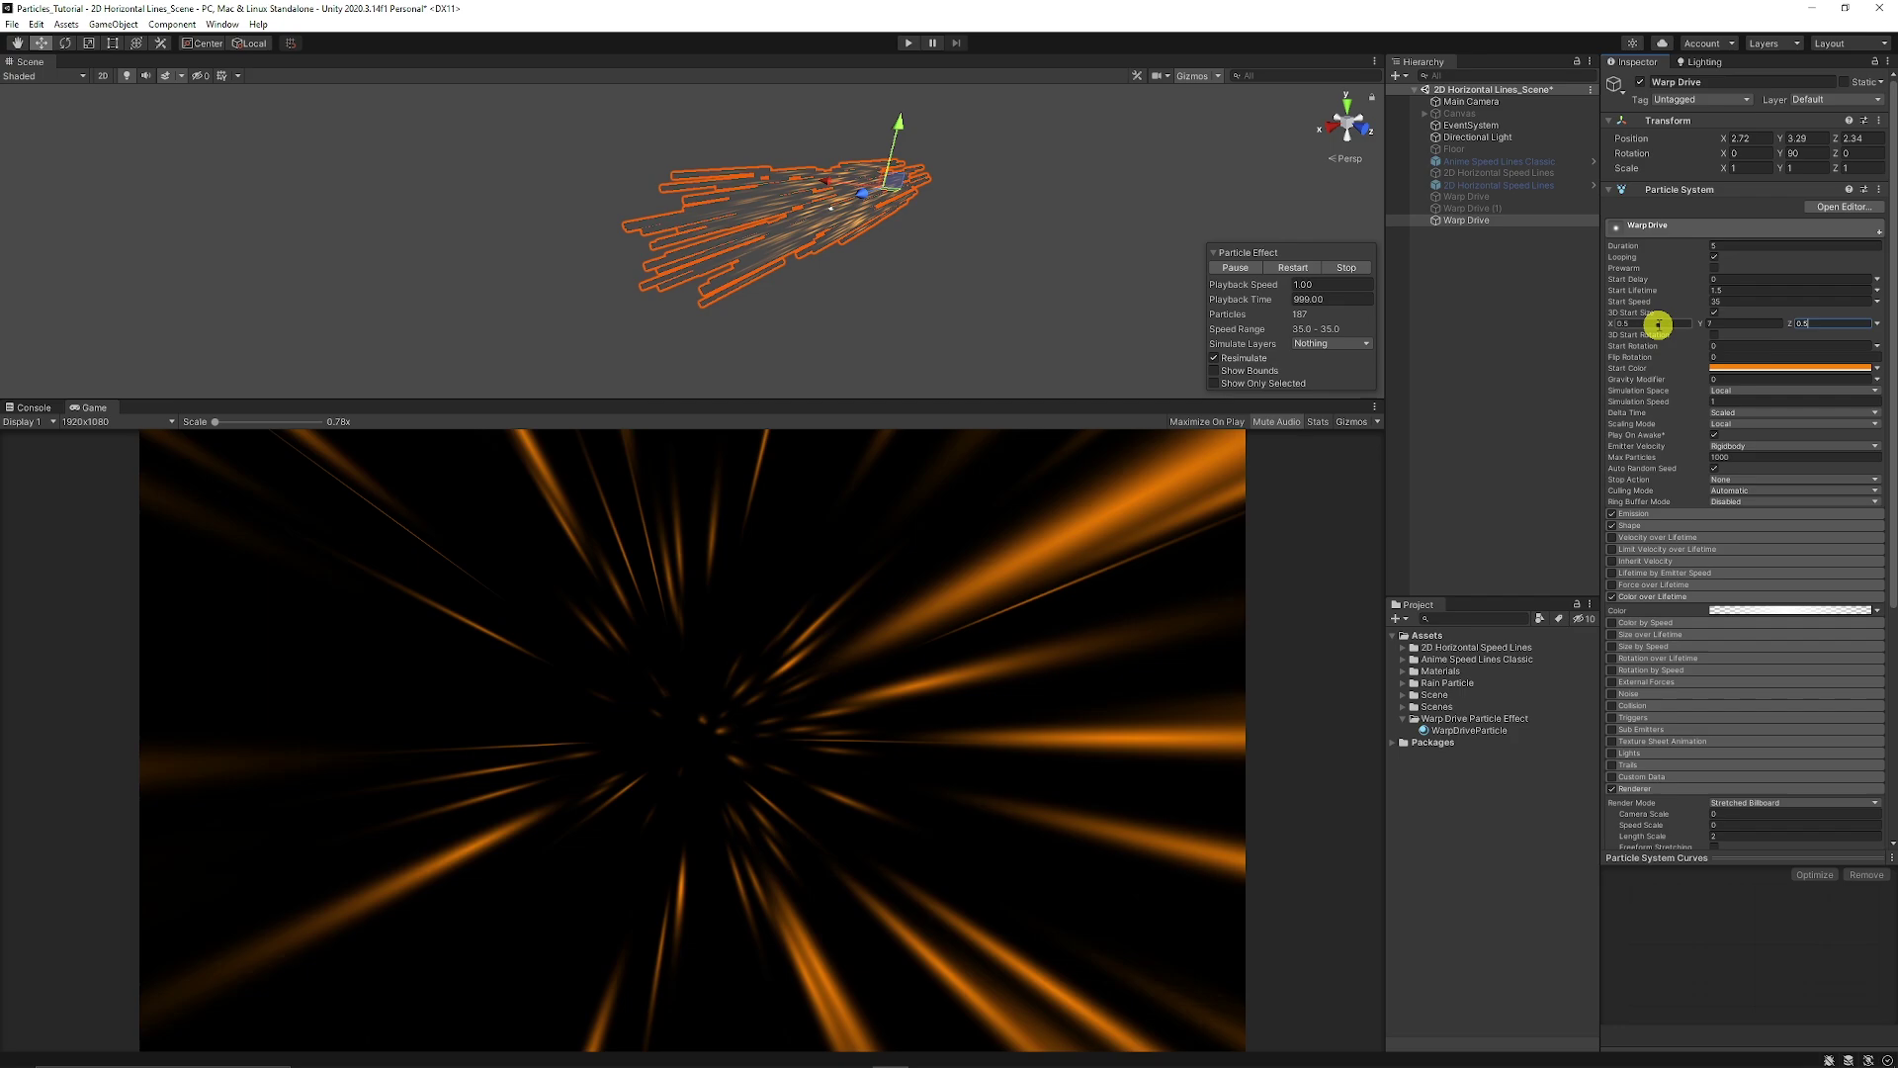
pyautogui.click(1875, 367)
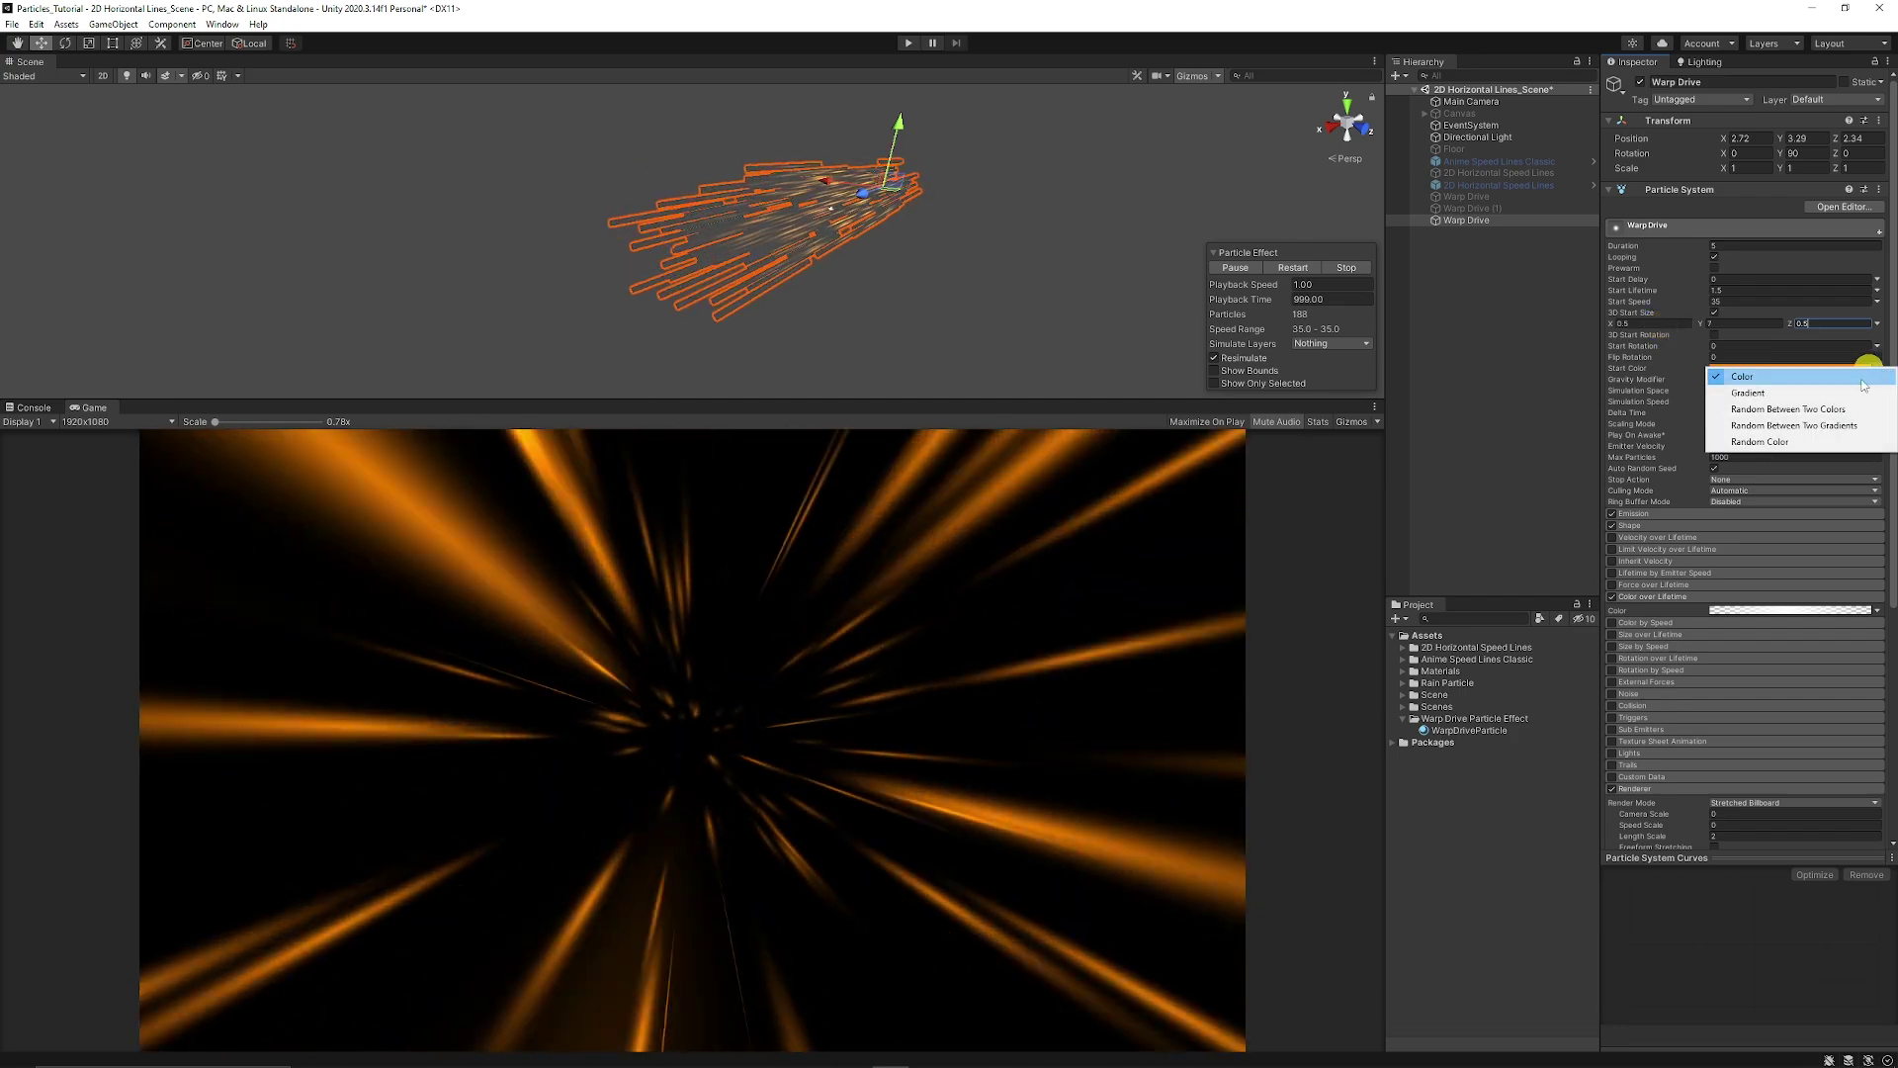
pyautogui.click(1799, 409)
pyautogui.click(1772, 381)
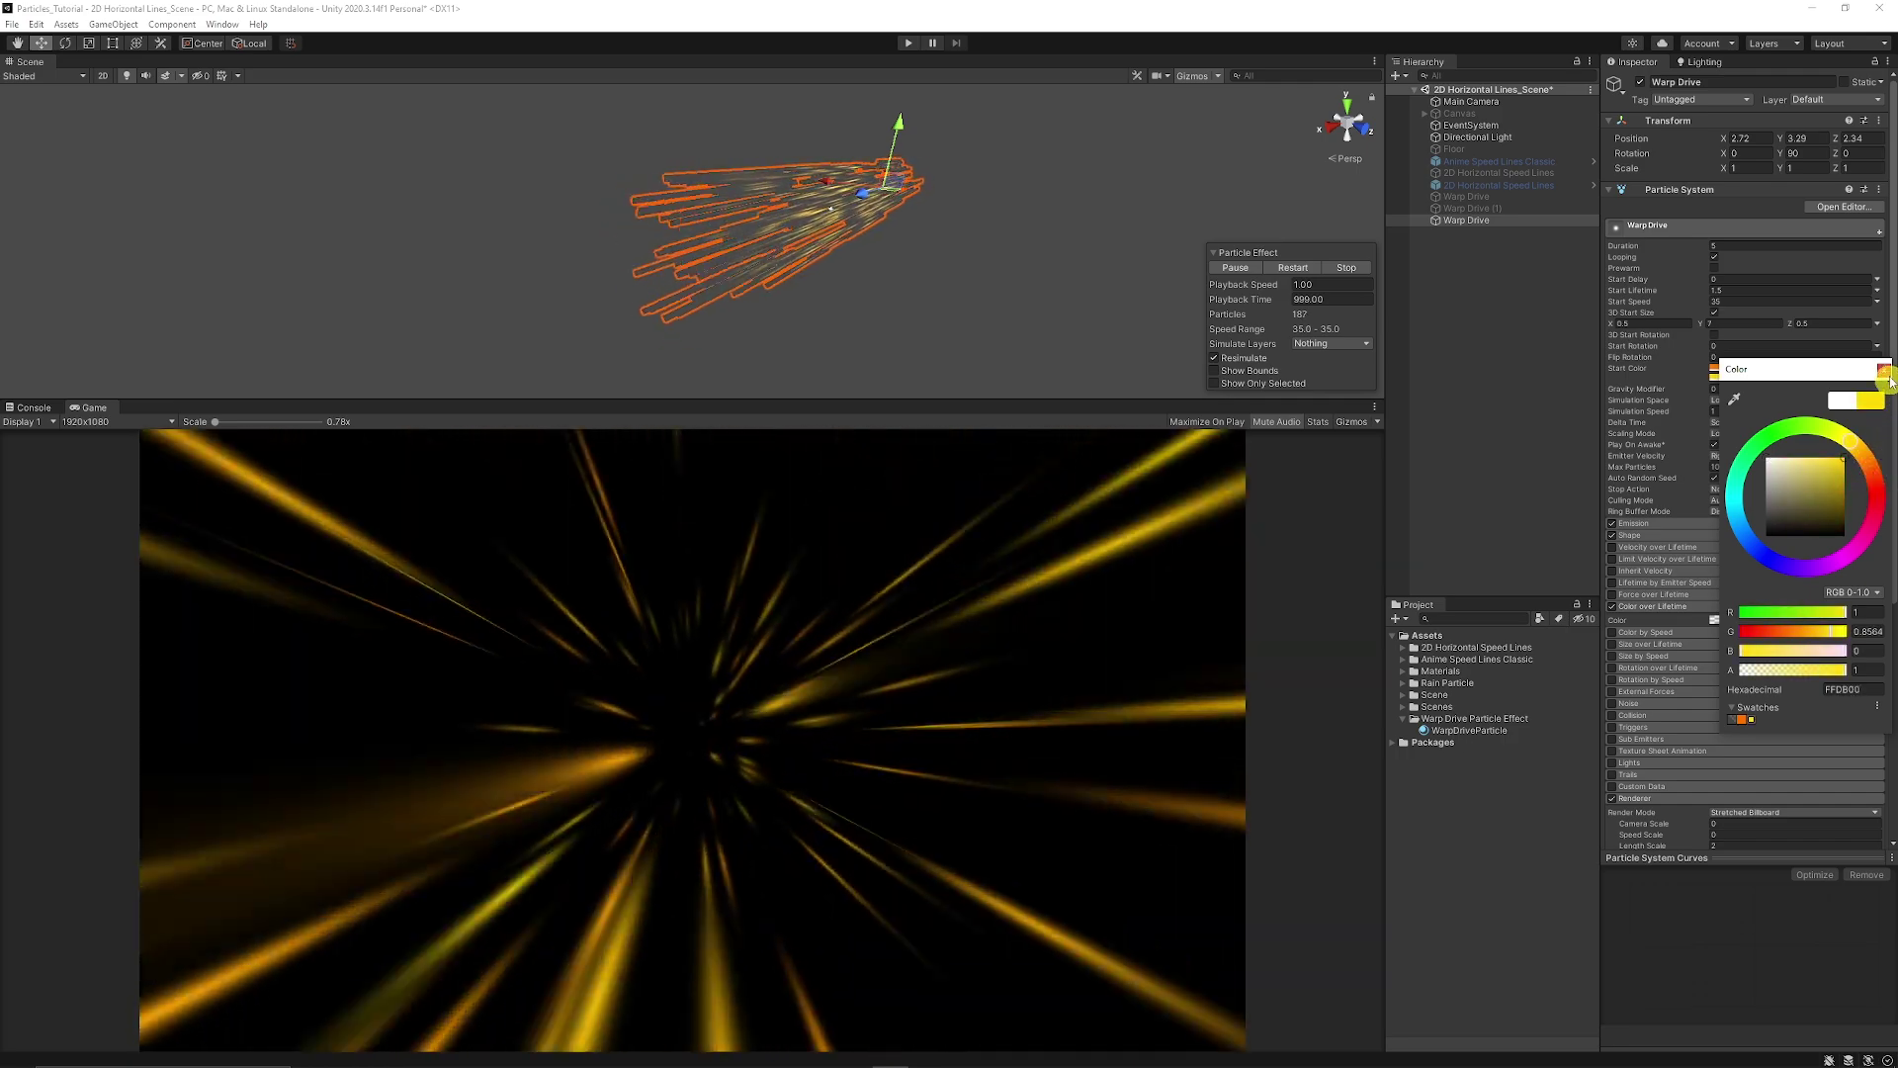
pyautogui.click(1888, 377)
pyautogui.click(1494, 284)
pyautogui.click(1466, 221)
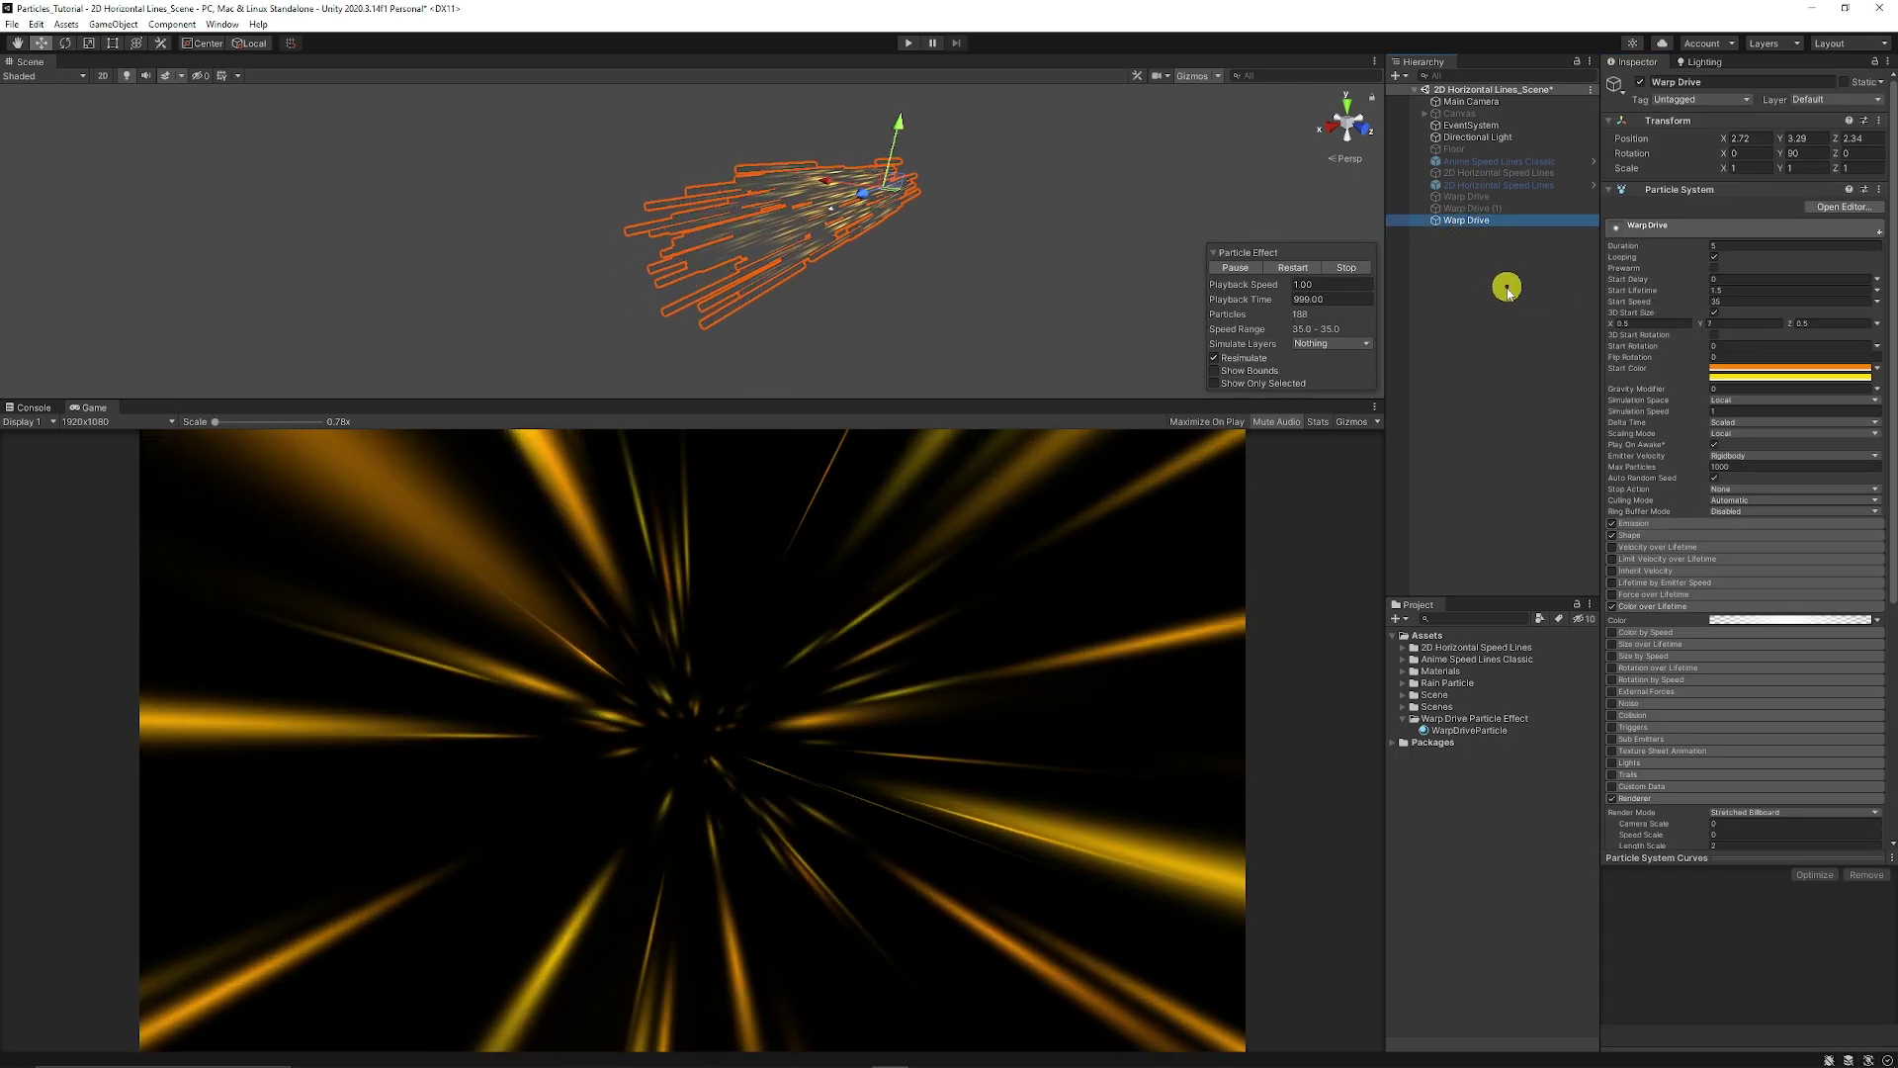
# Duplicate Warp Drive, give the copy a single blue 0078FF Start Color, and select both emitters.
pyautogui.hotkey('ctrl', 'd')
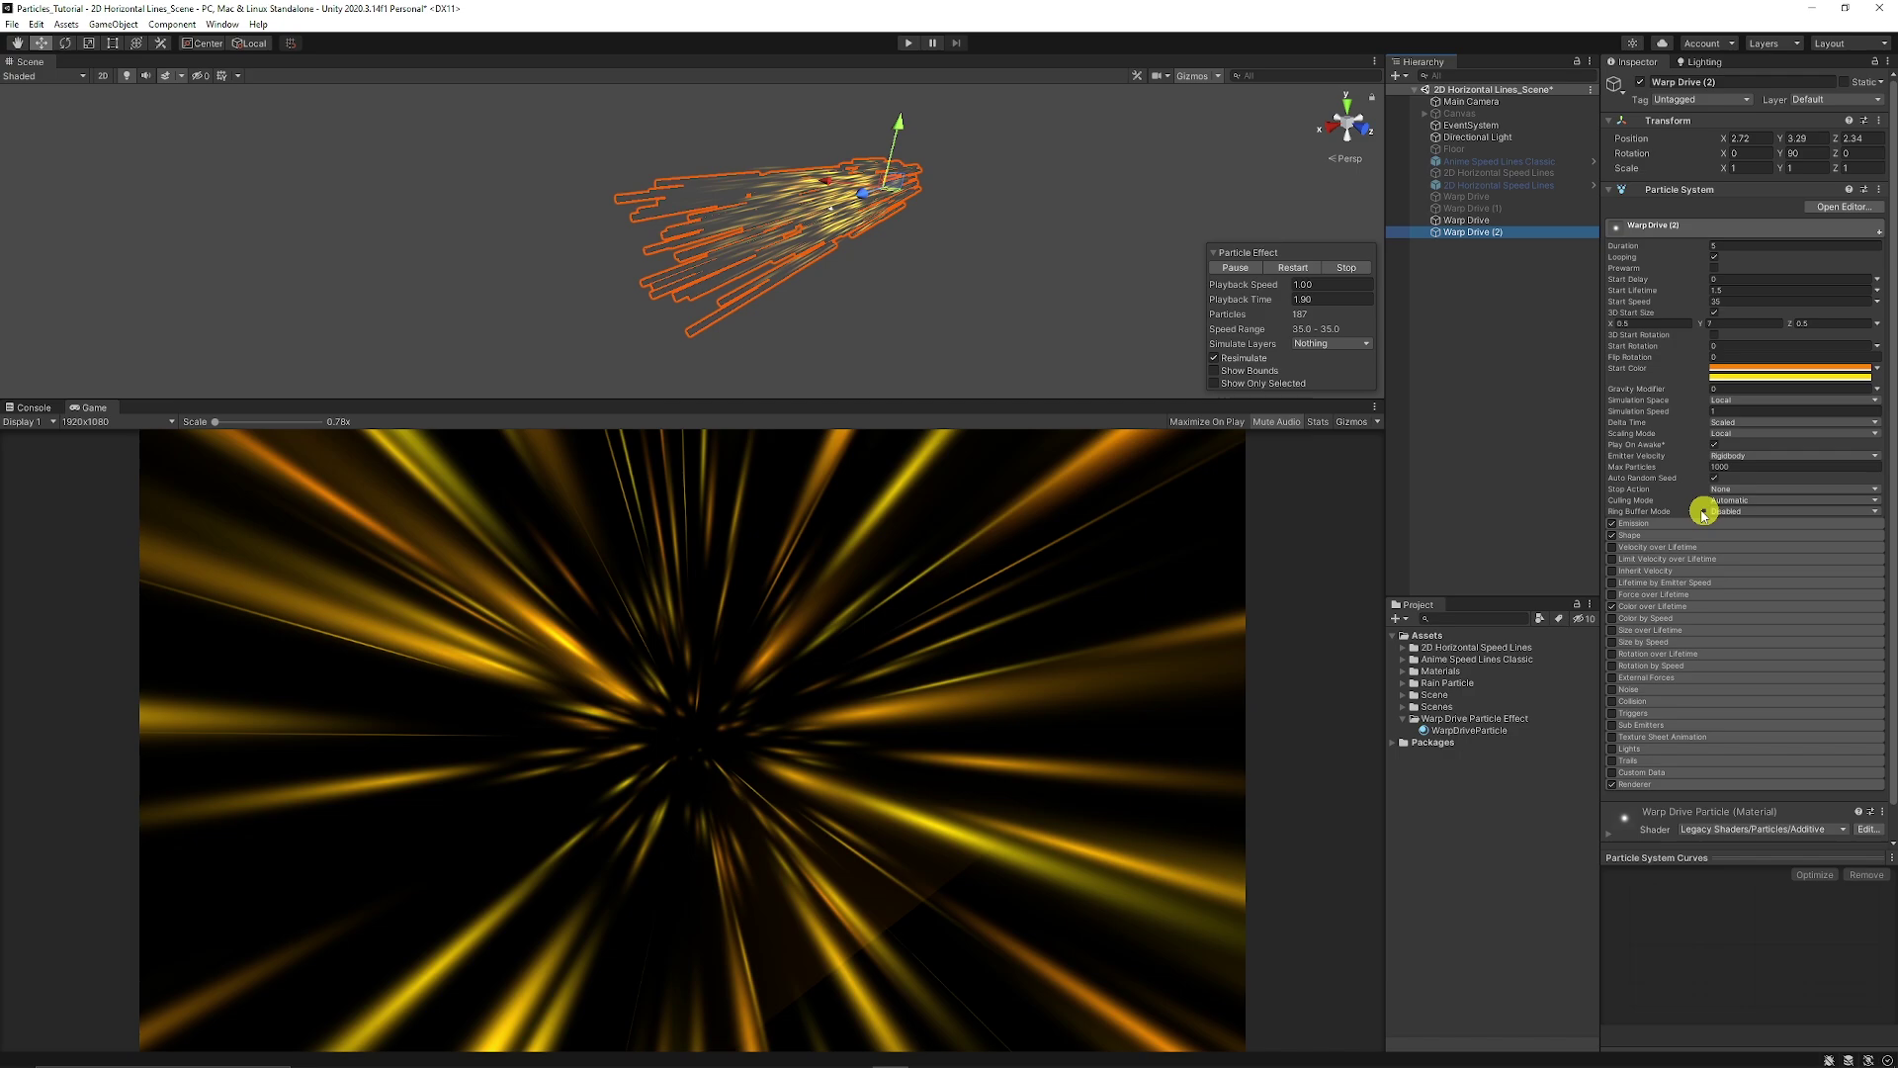
pyautogui.click(1645, 524)
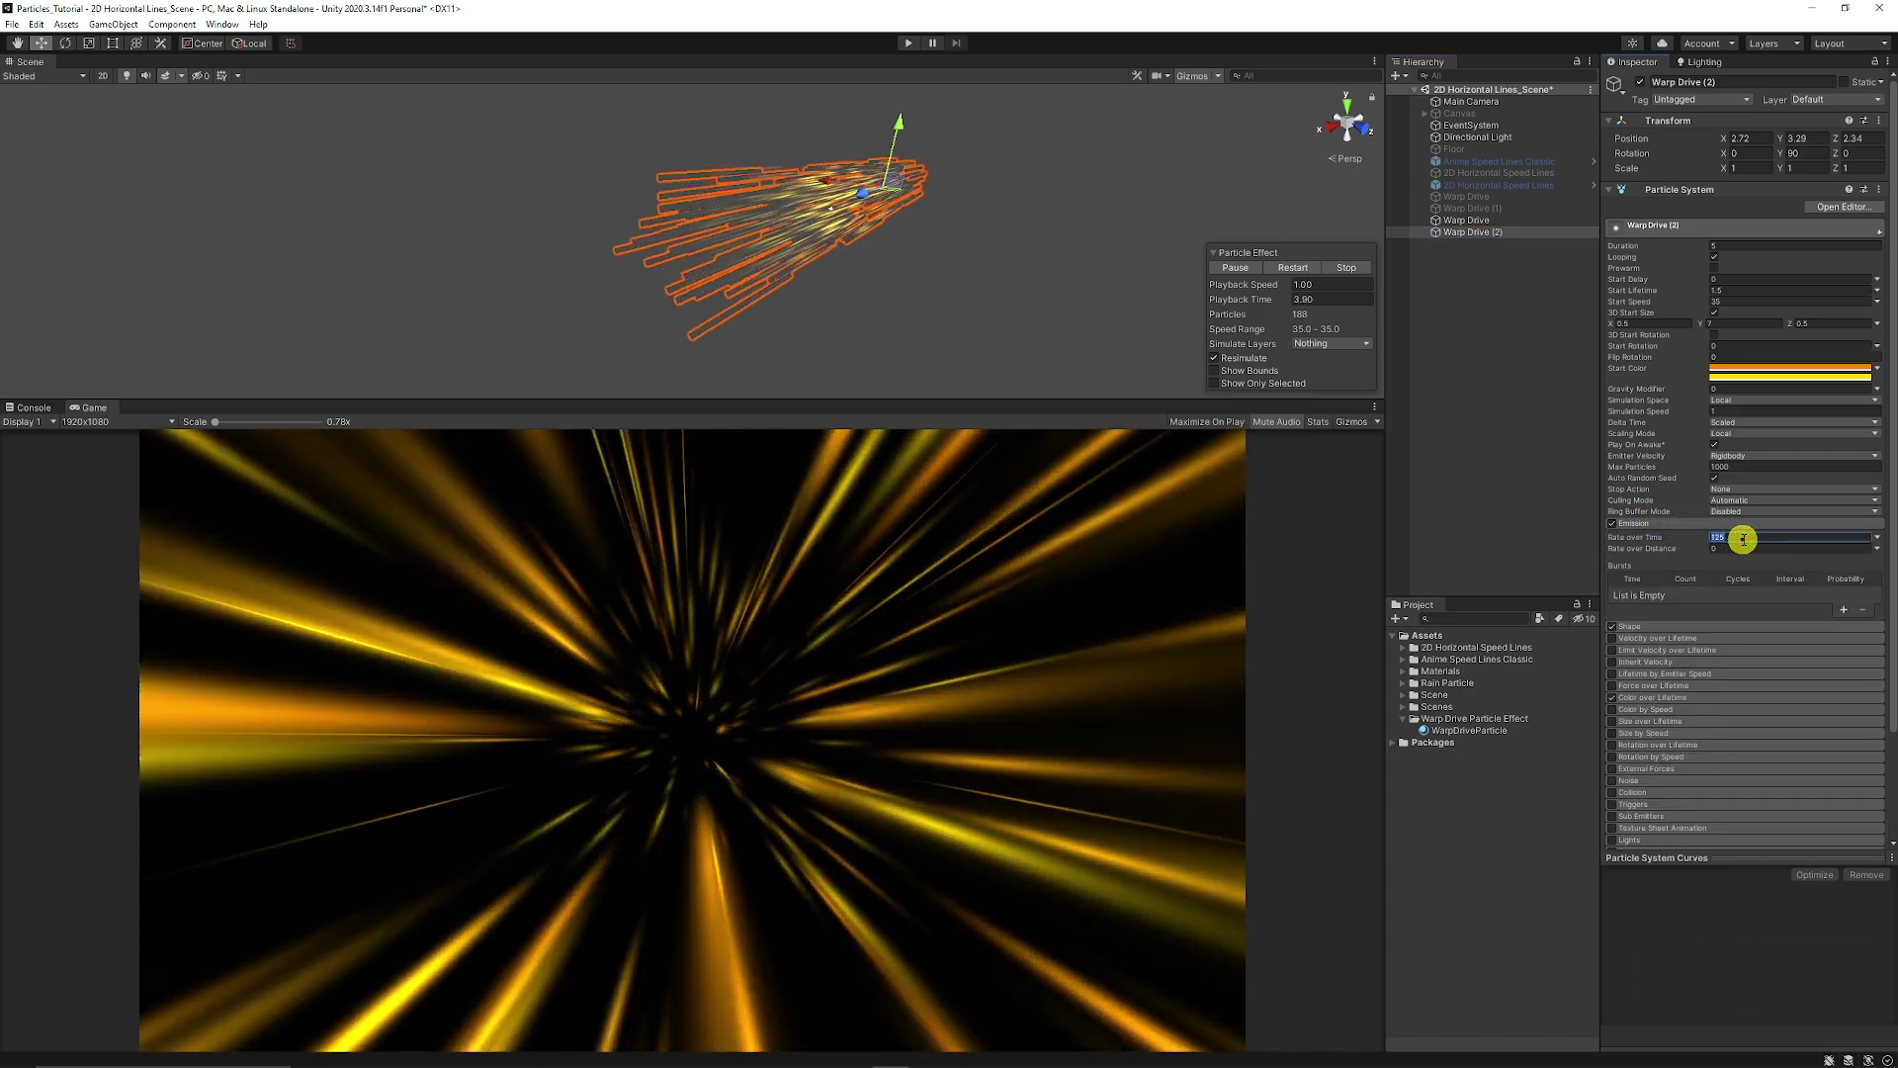
pyautogui.click(1731, 373)
pyautogui.click(1877, 376)
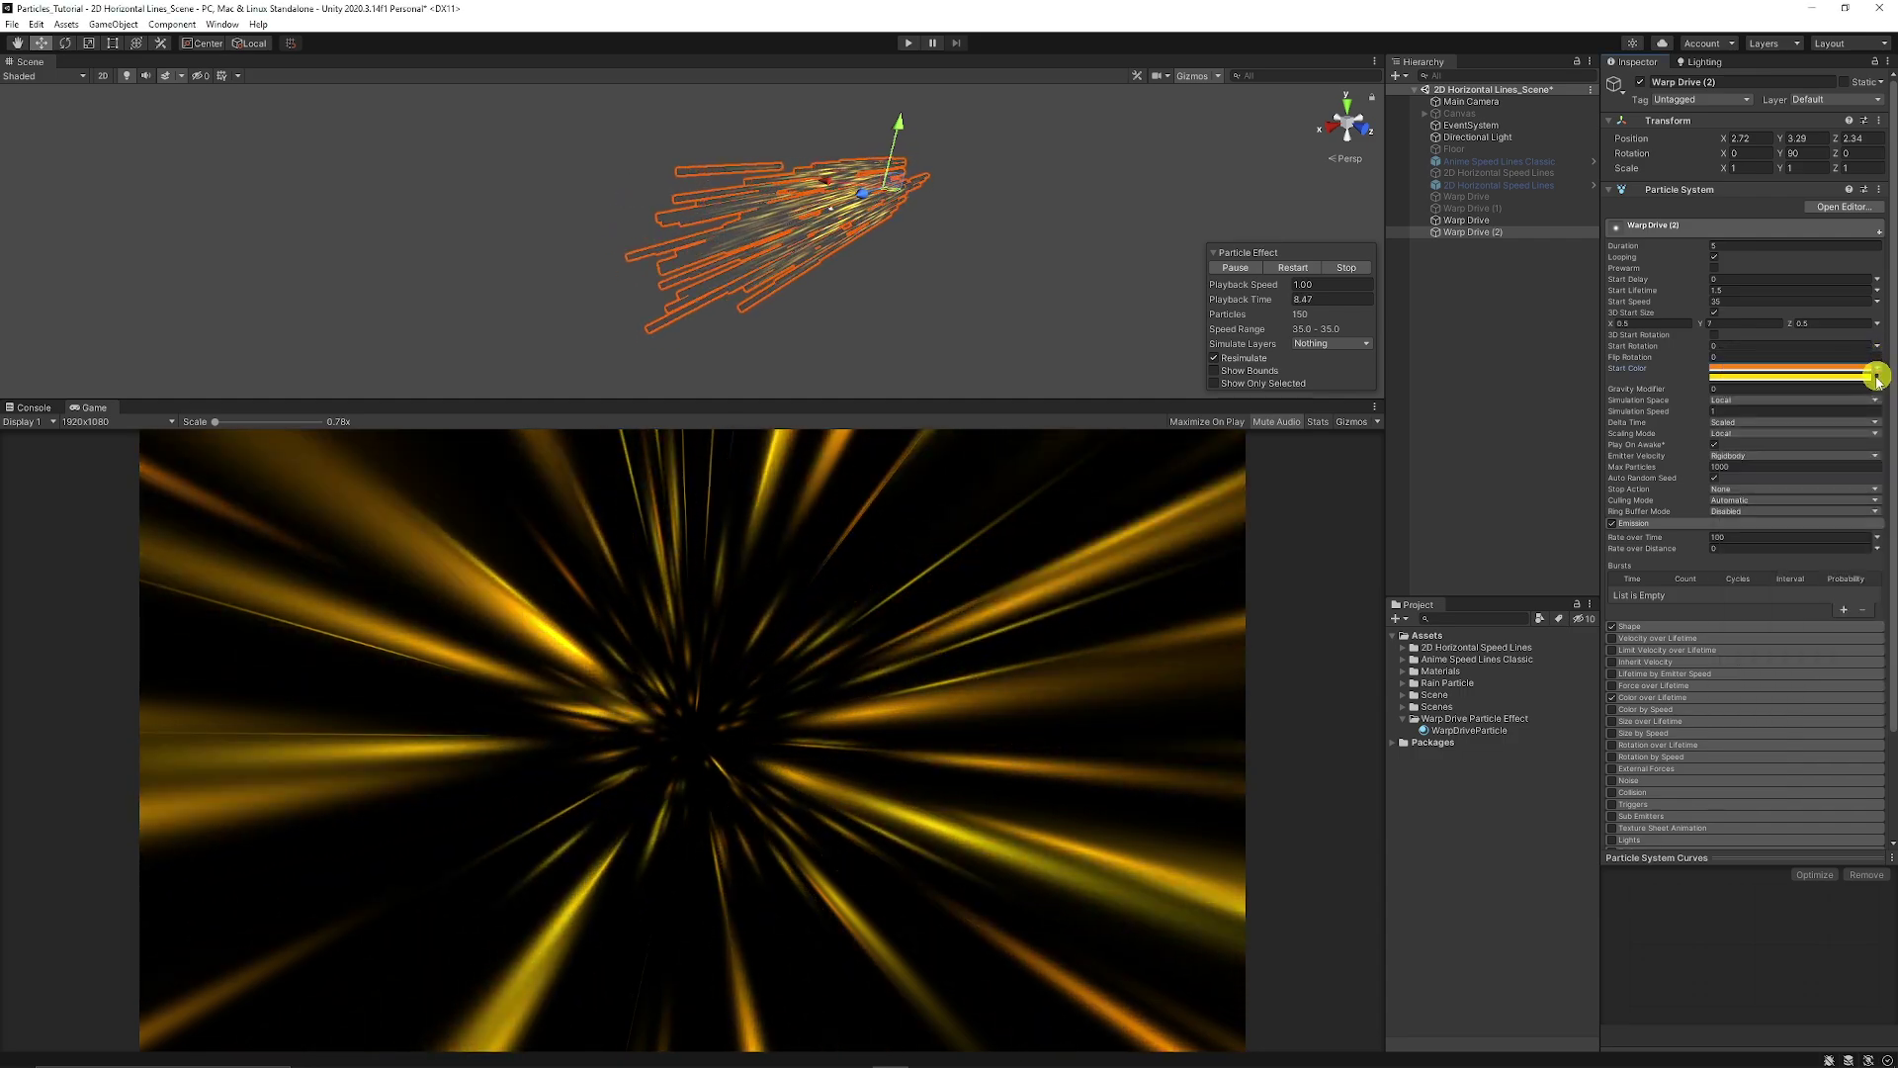
pyautogui.click(1879, 374)
pyautogui.click(1824, 384)
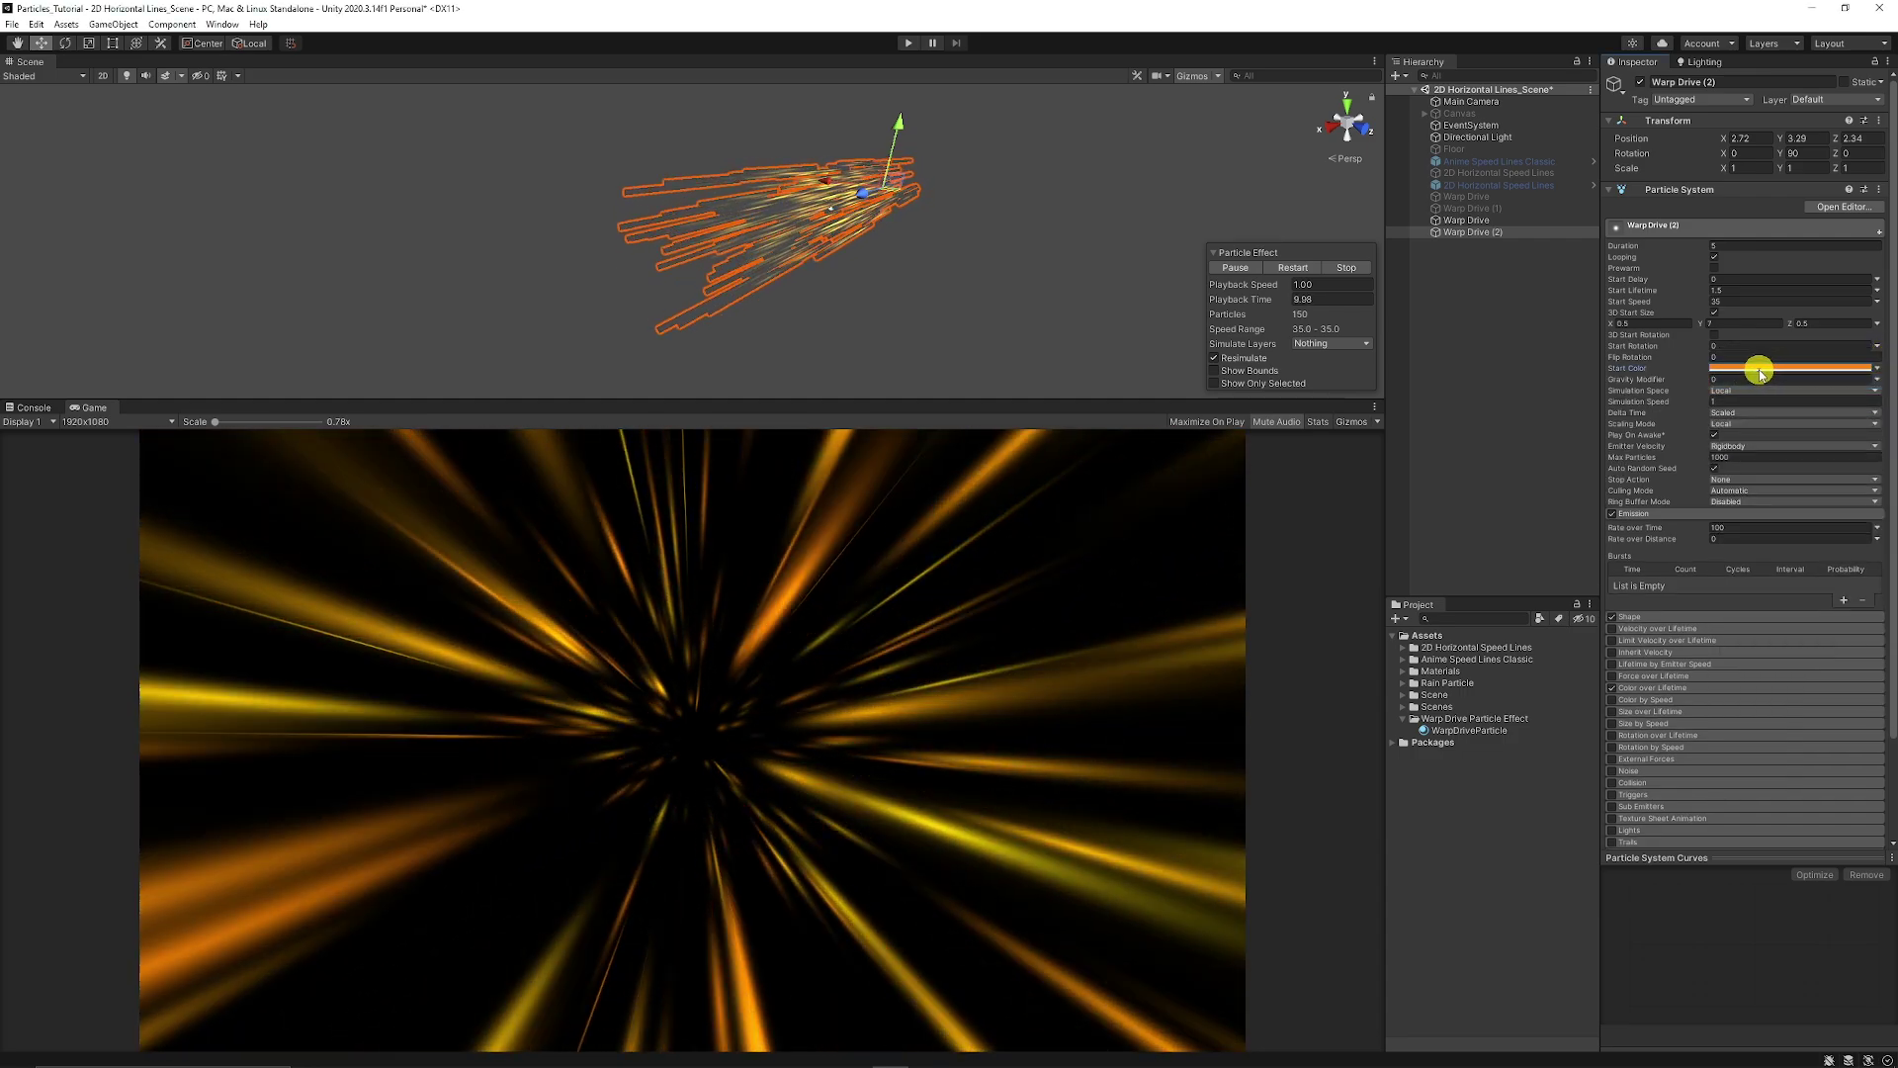
pyautogui.click(1759, 369)
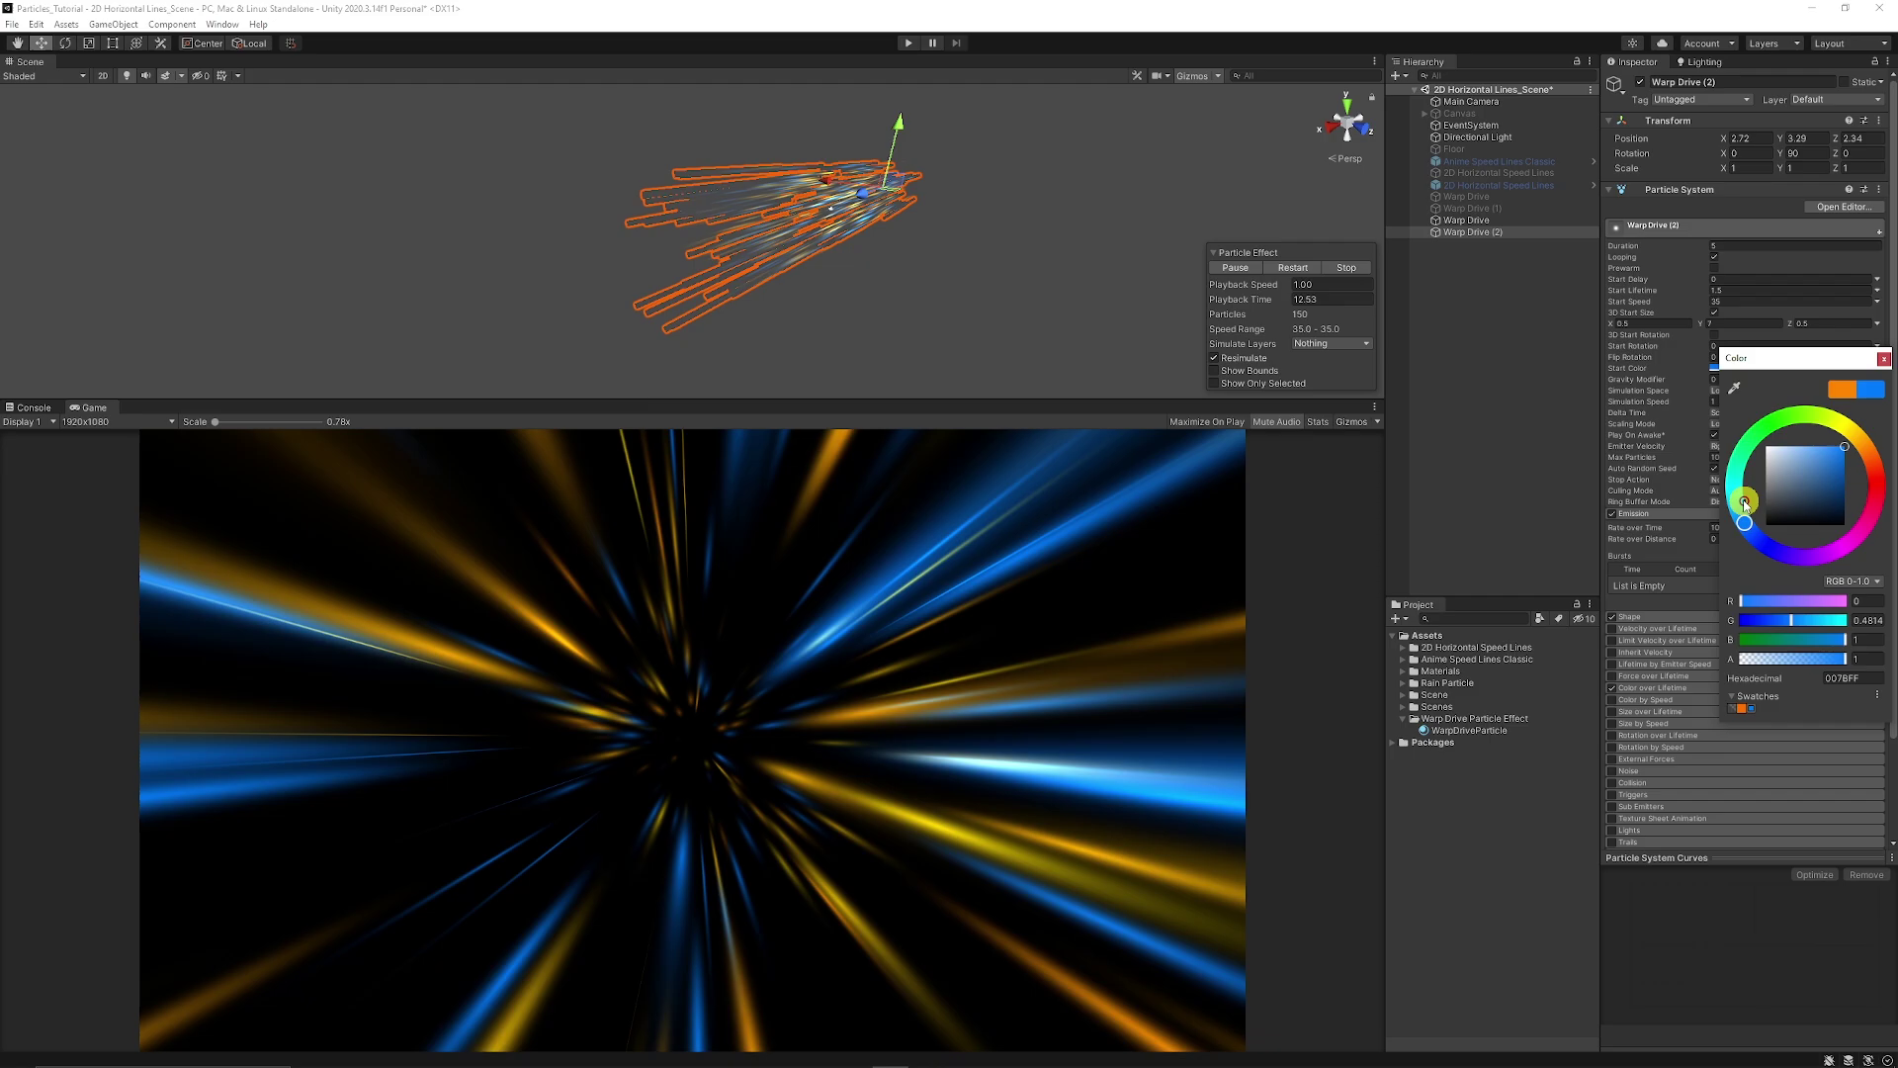
pyautogui.keyDown('ctrl'); pyautogui.click(1483, 219); pyautogui.keyUp('ctrl')
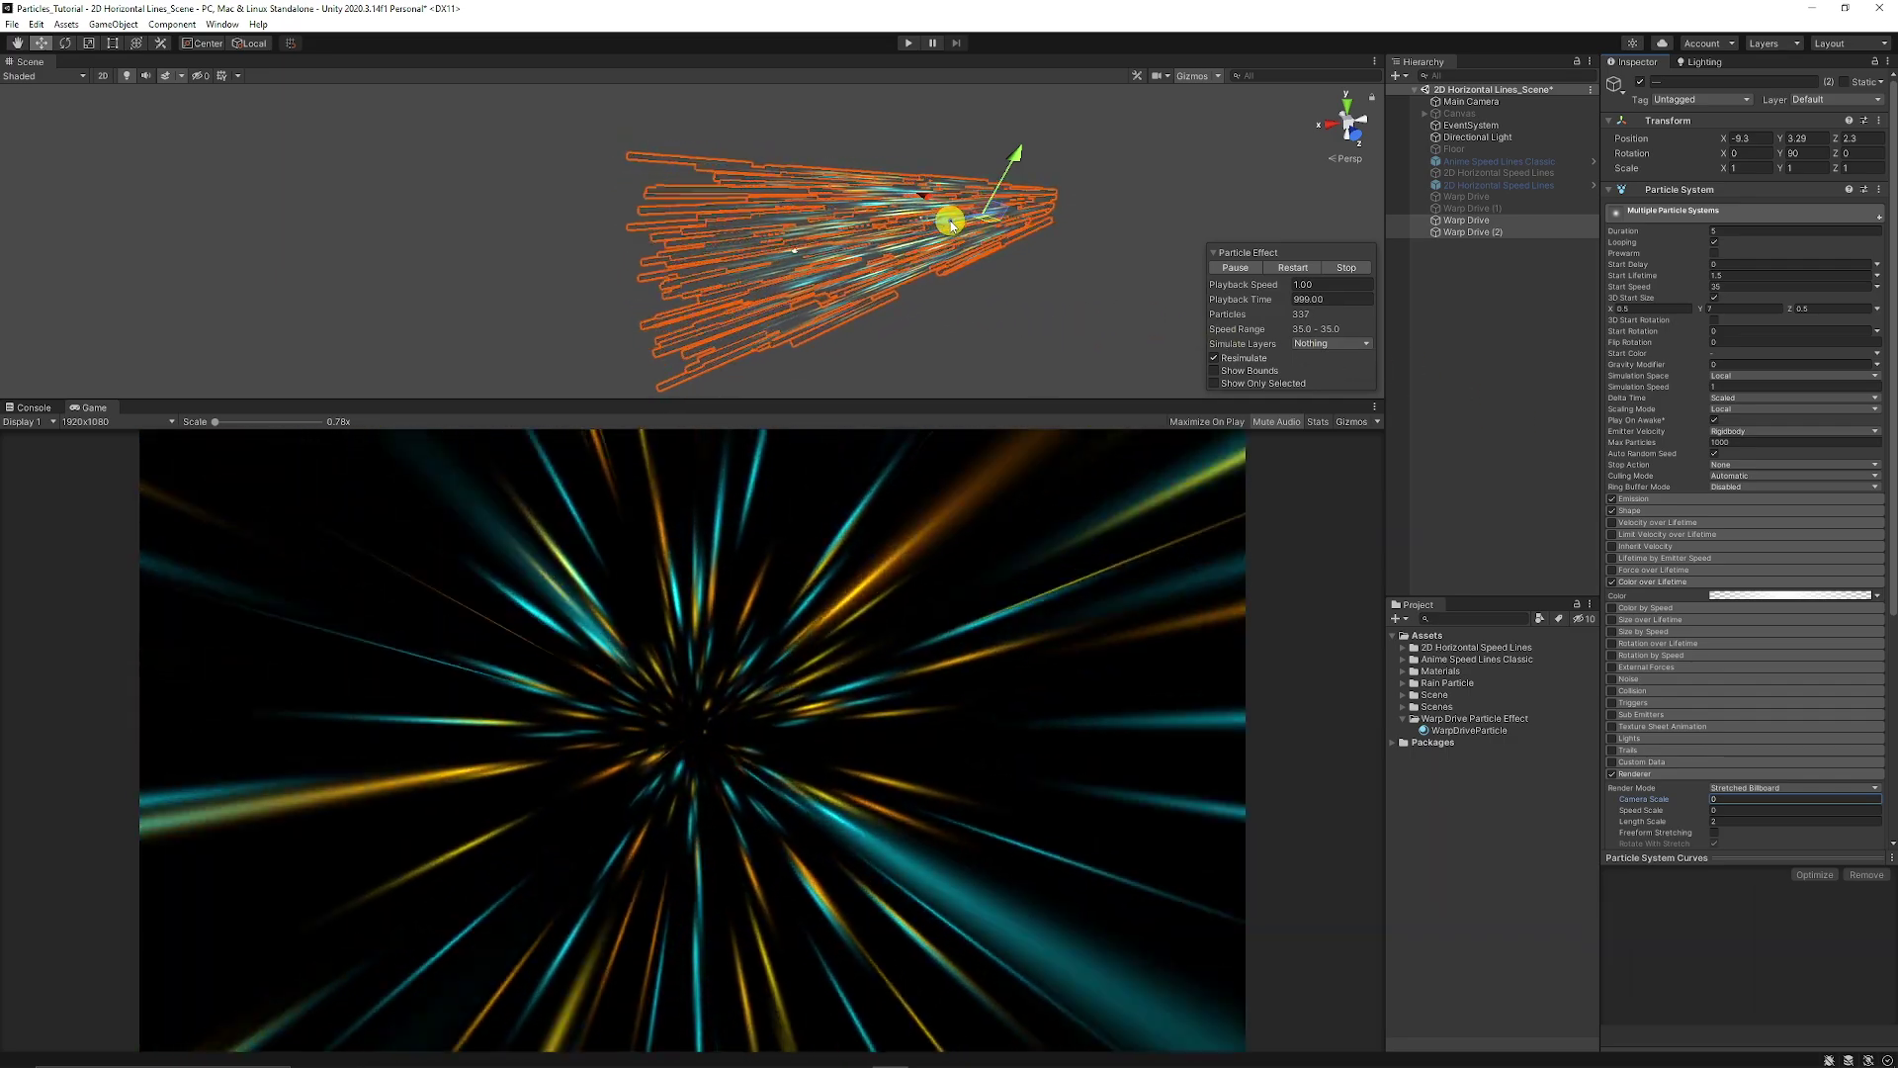
# Slide both emitters left along X so the mixed streaks burst toward the camera.
pyautogui.moveTo(949, 211); pyautogui.dragTo(1009, 228)
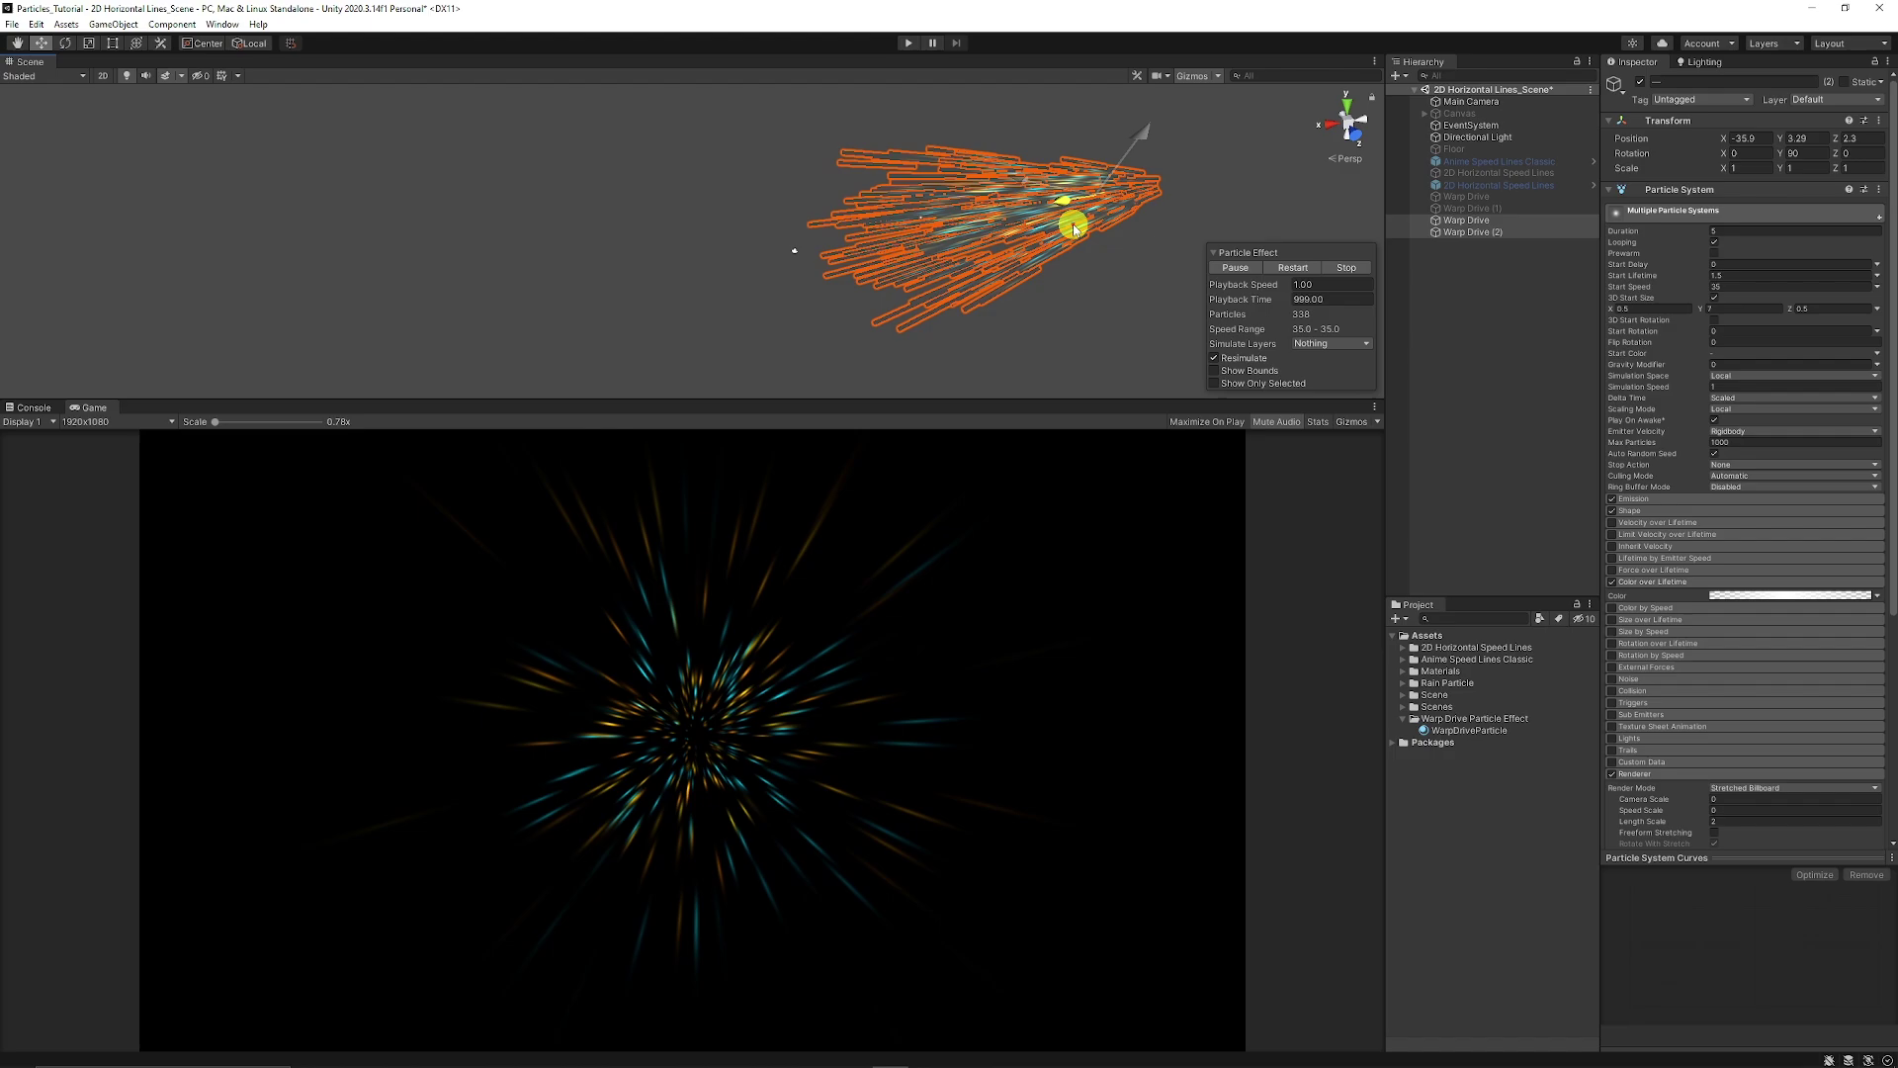
pyautogui.moveTo(1075, 228); pyautogui.dragTo(1009, 216)
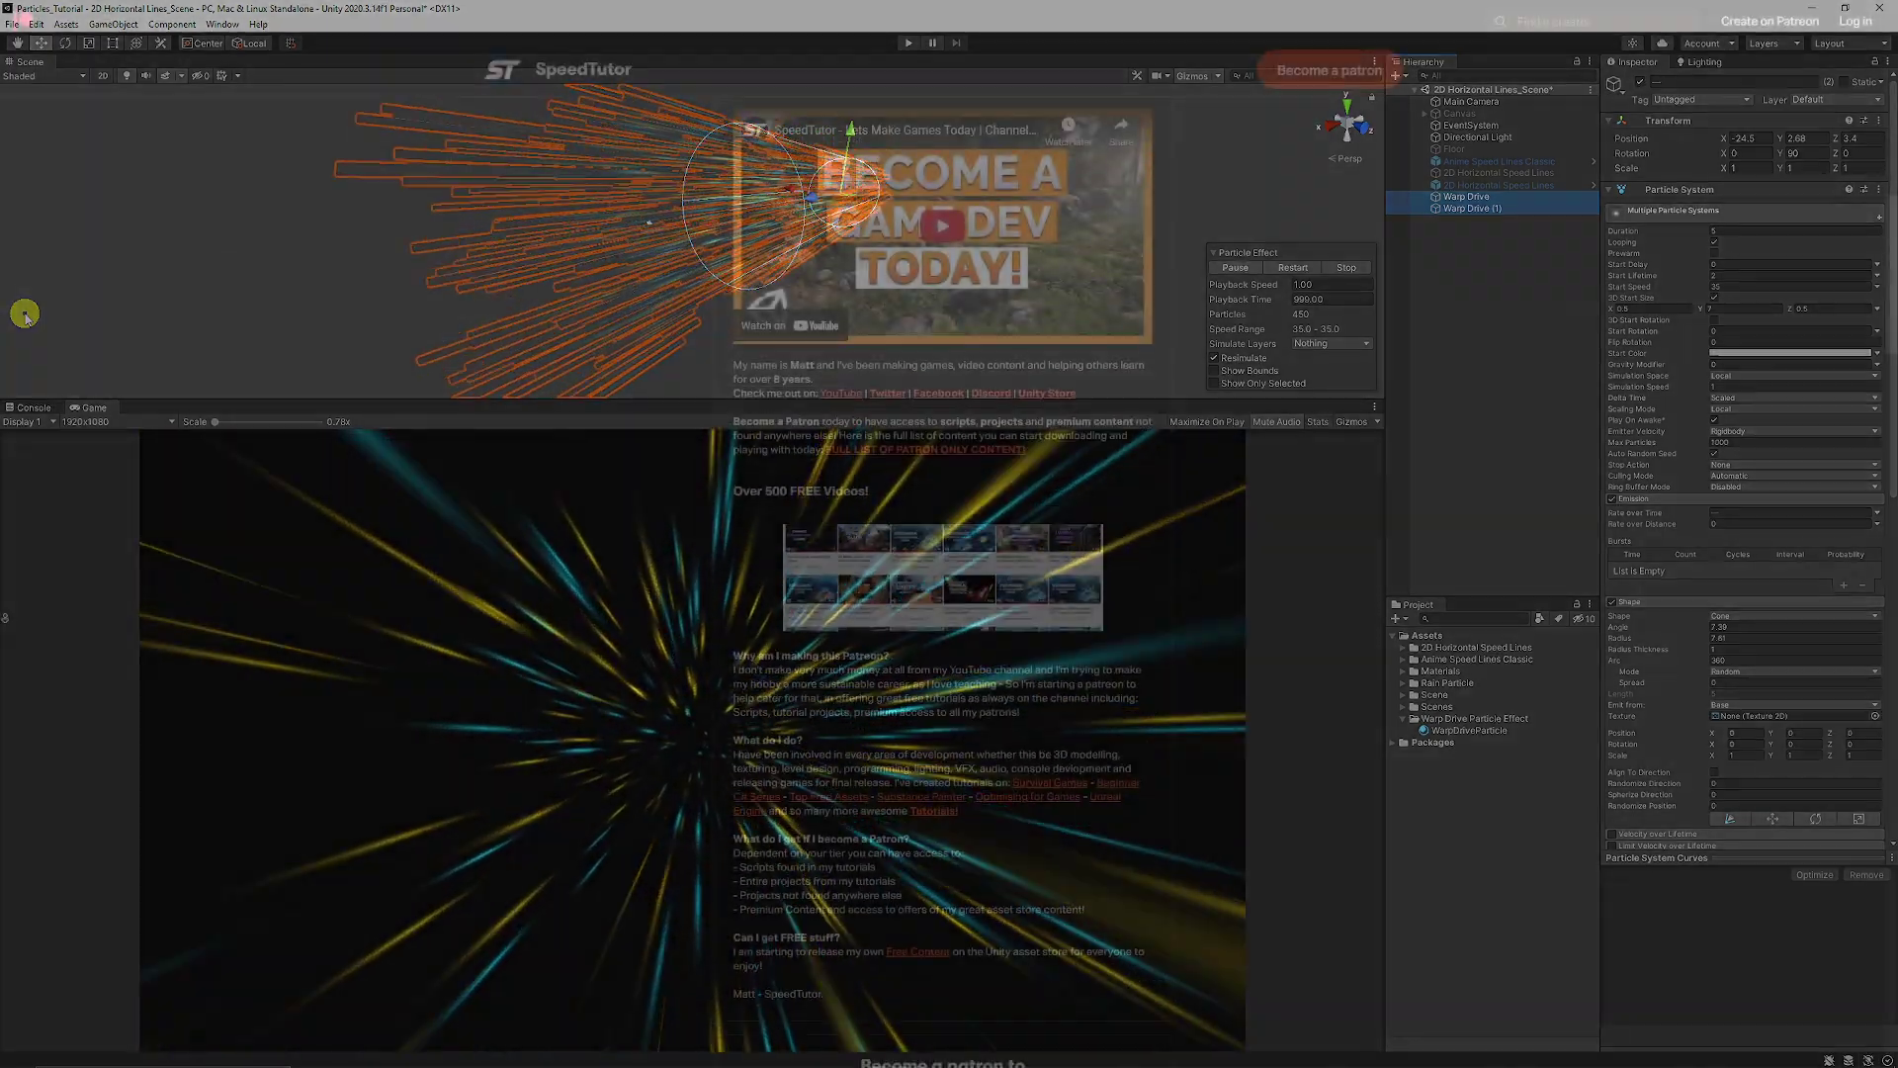
# Scroll down SpeedTutor's Patreon page to the recent locked project posts.
pyautogui.scroll(-5, 5, 618)
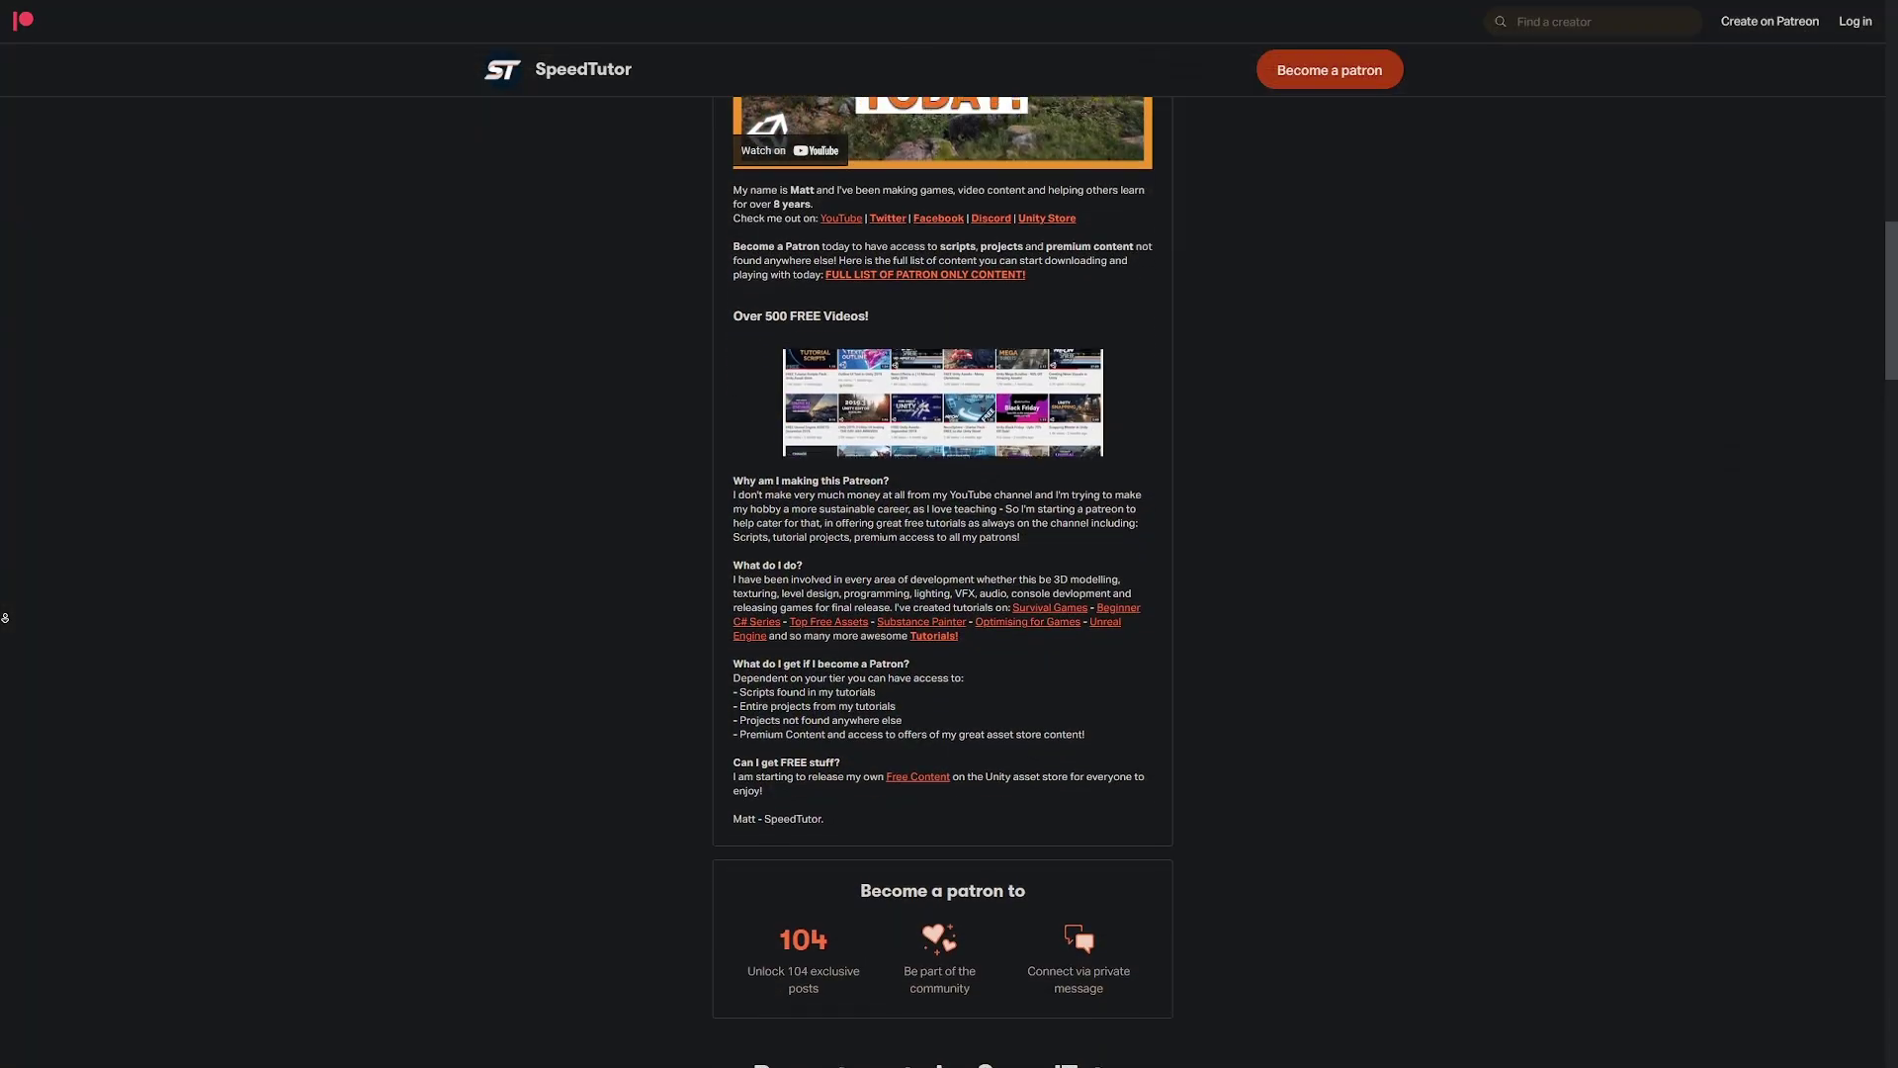
pyautogui.scroll(-2, 5, 618)
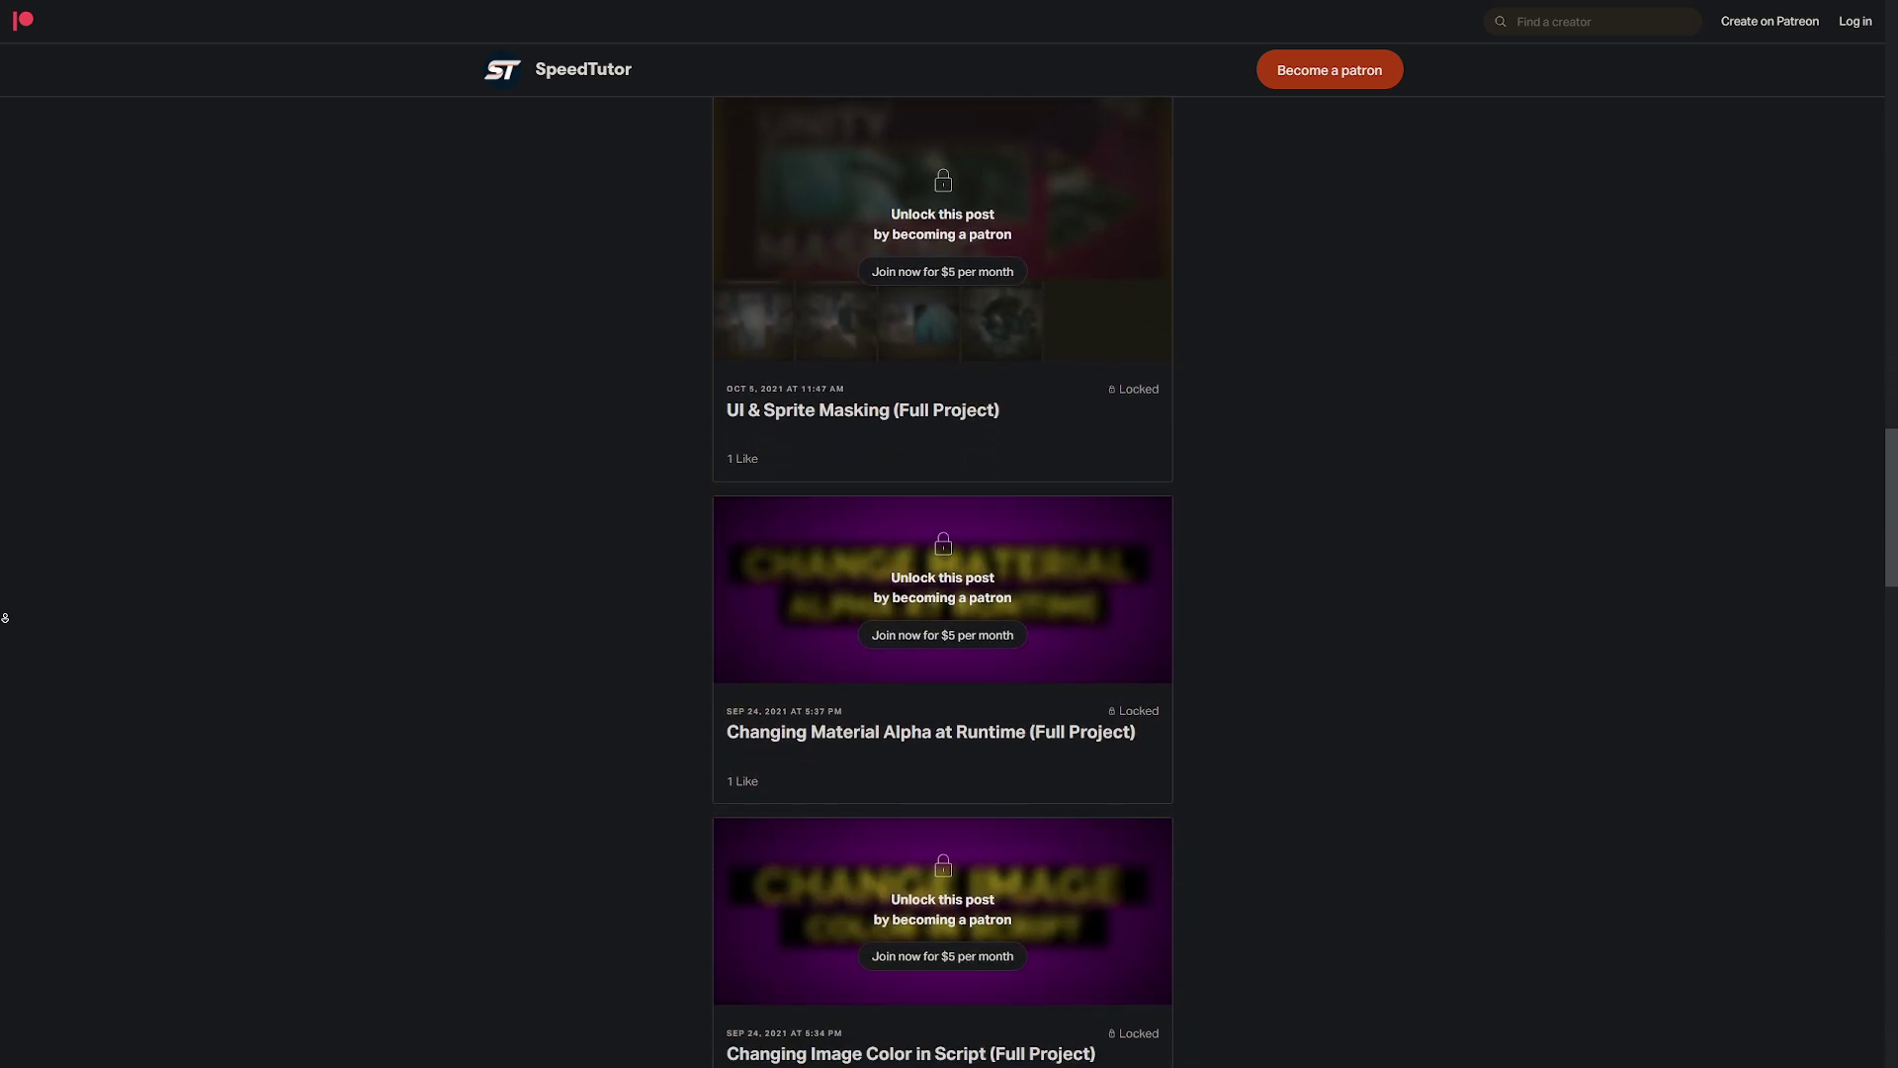
pyautogui.scroll(-6, 5, 618)
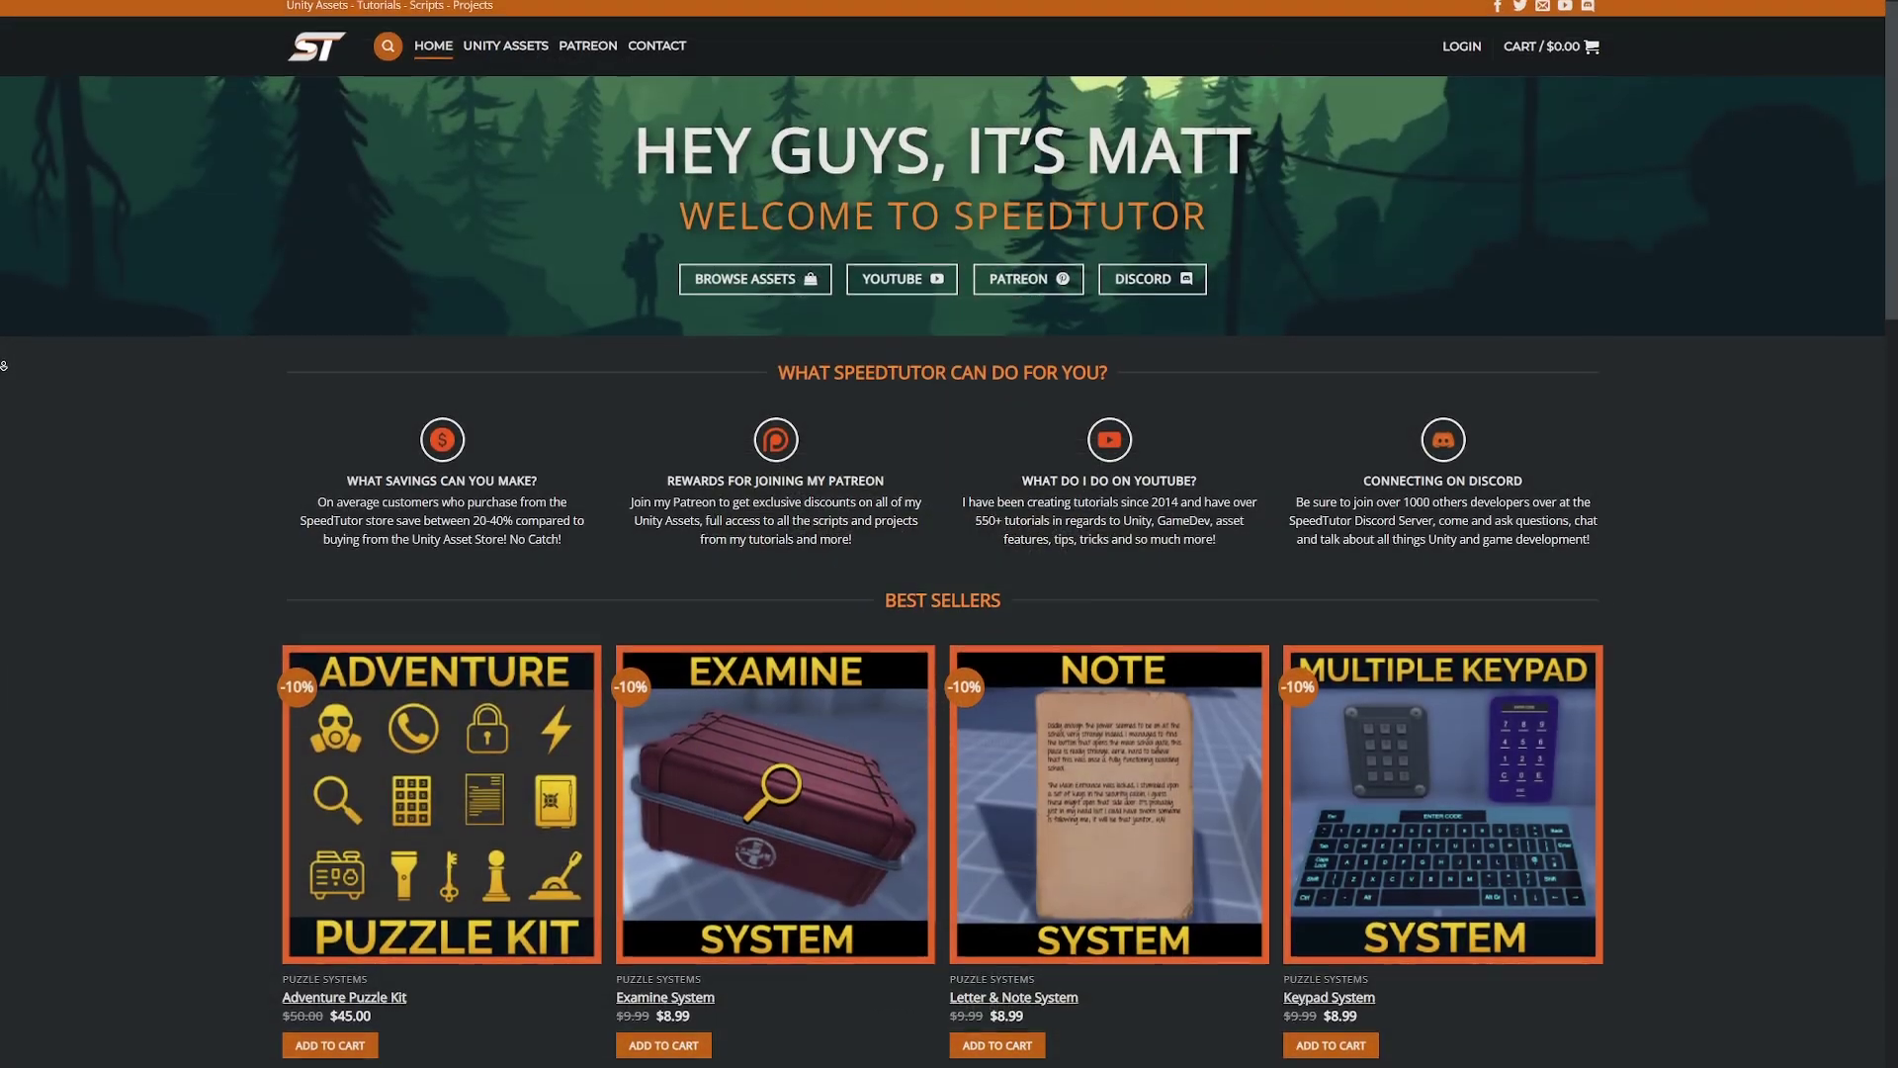
# Scroll the SpeedTutor home page down to Best Sellers and Unity Assets - Puzzle Systems.
pyautogui.scroll(-2, 3, 370)
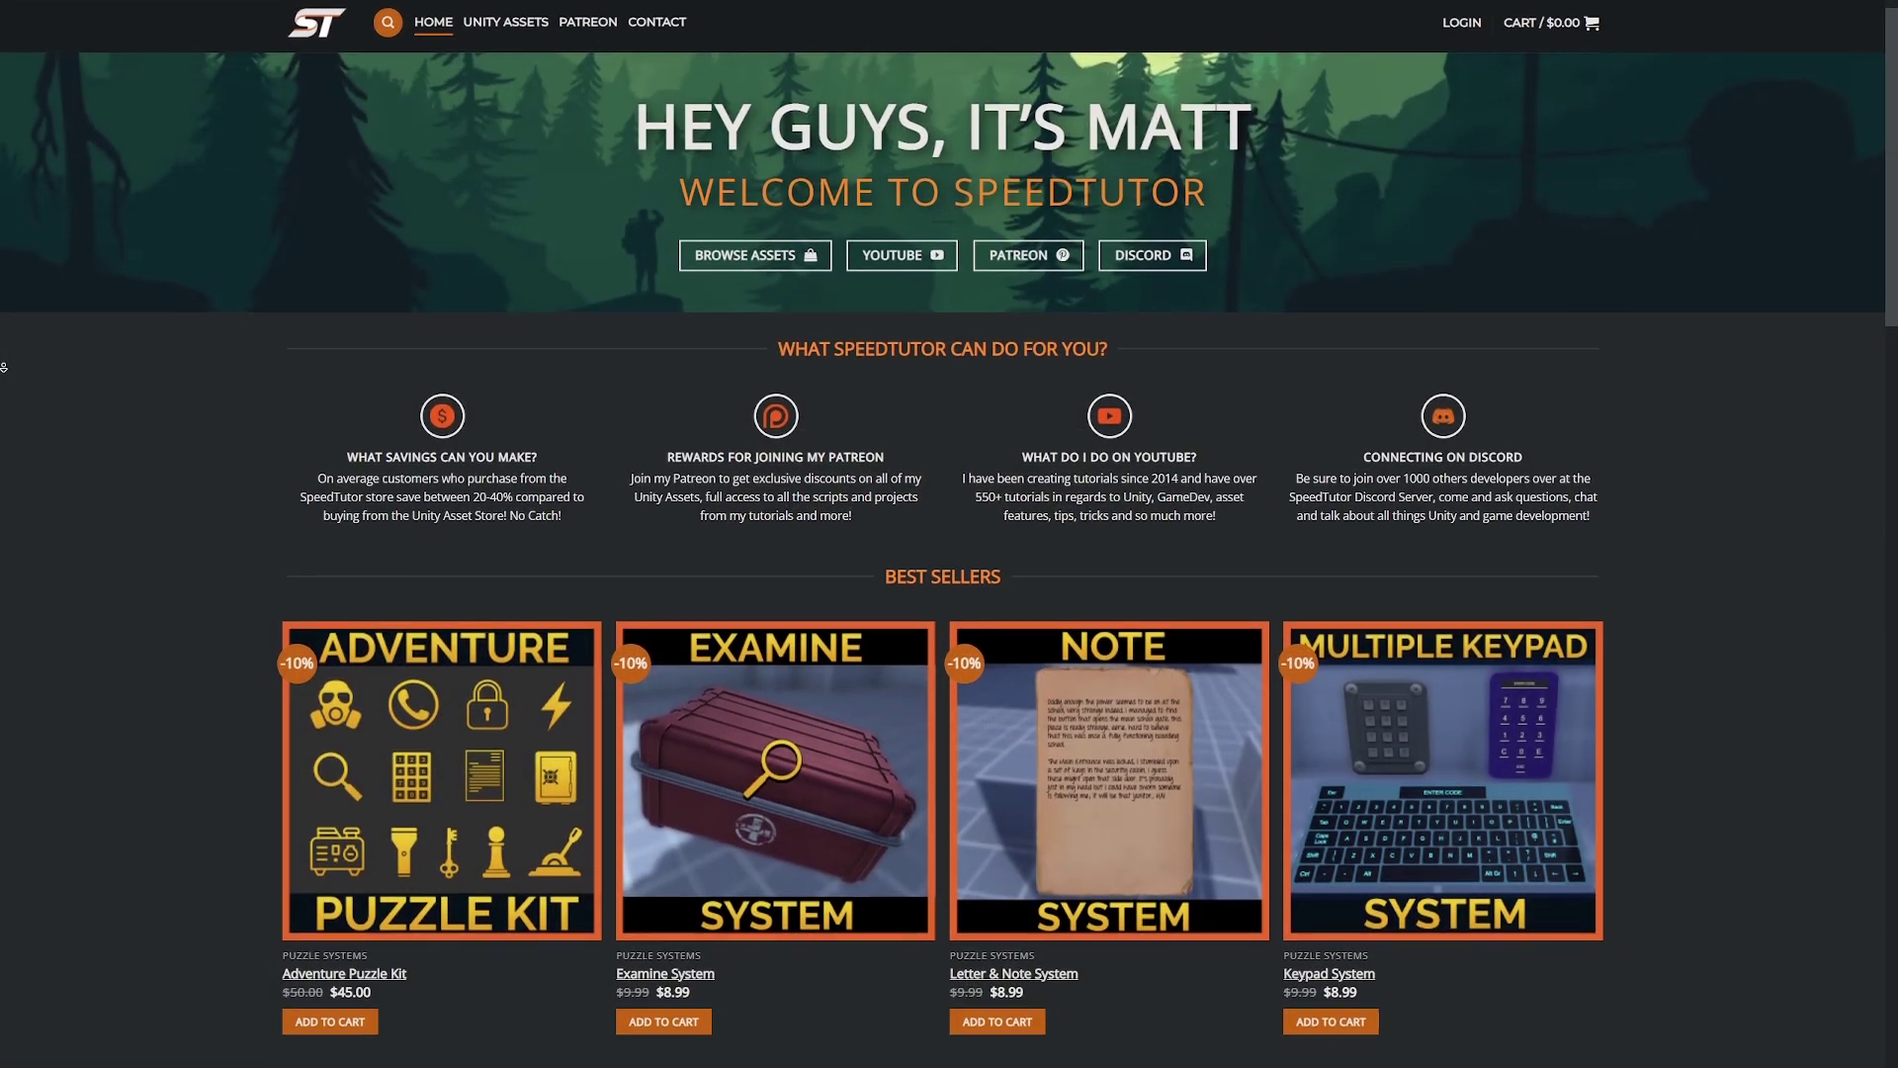
pyautogui.scroll(-3, 3, 369)
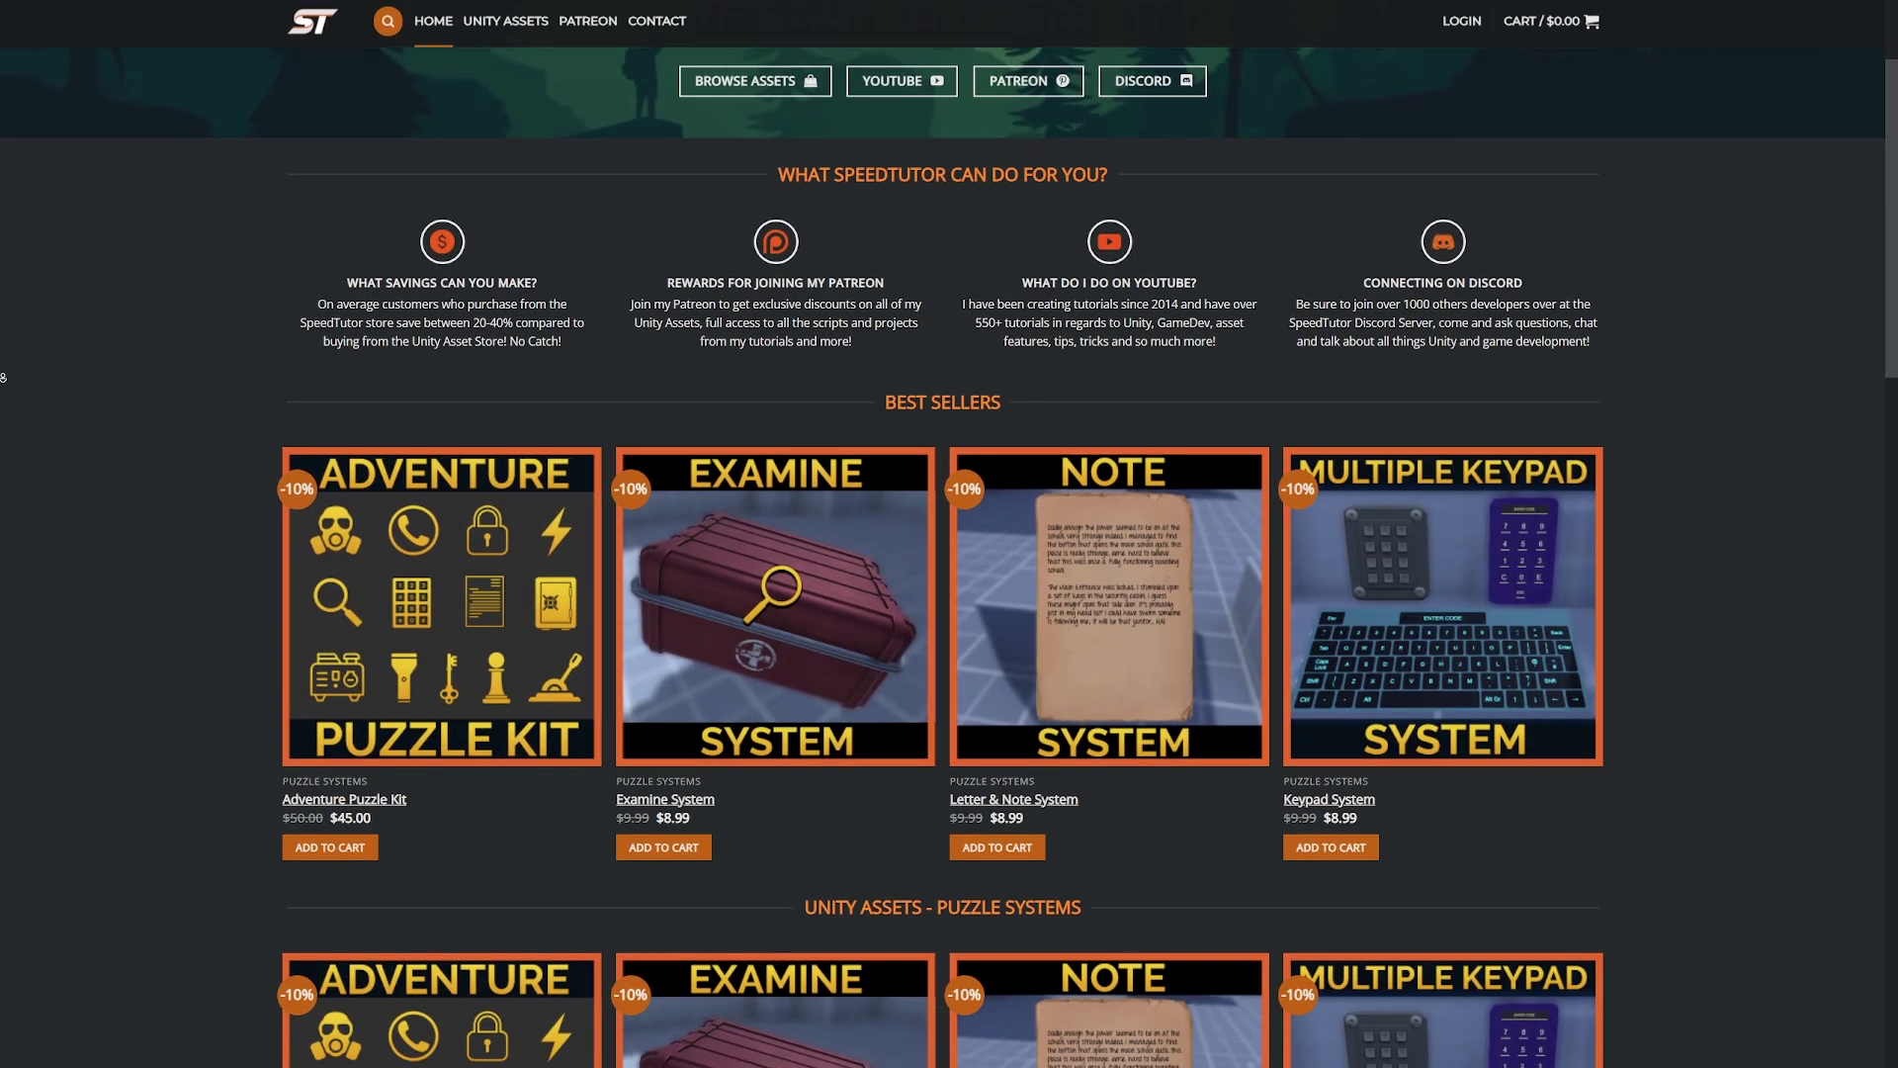
pyautogui.scroll(-3, 3, 379)
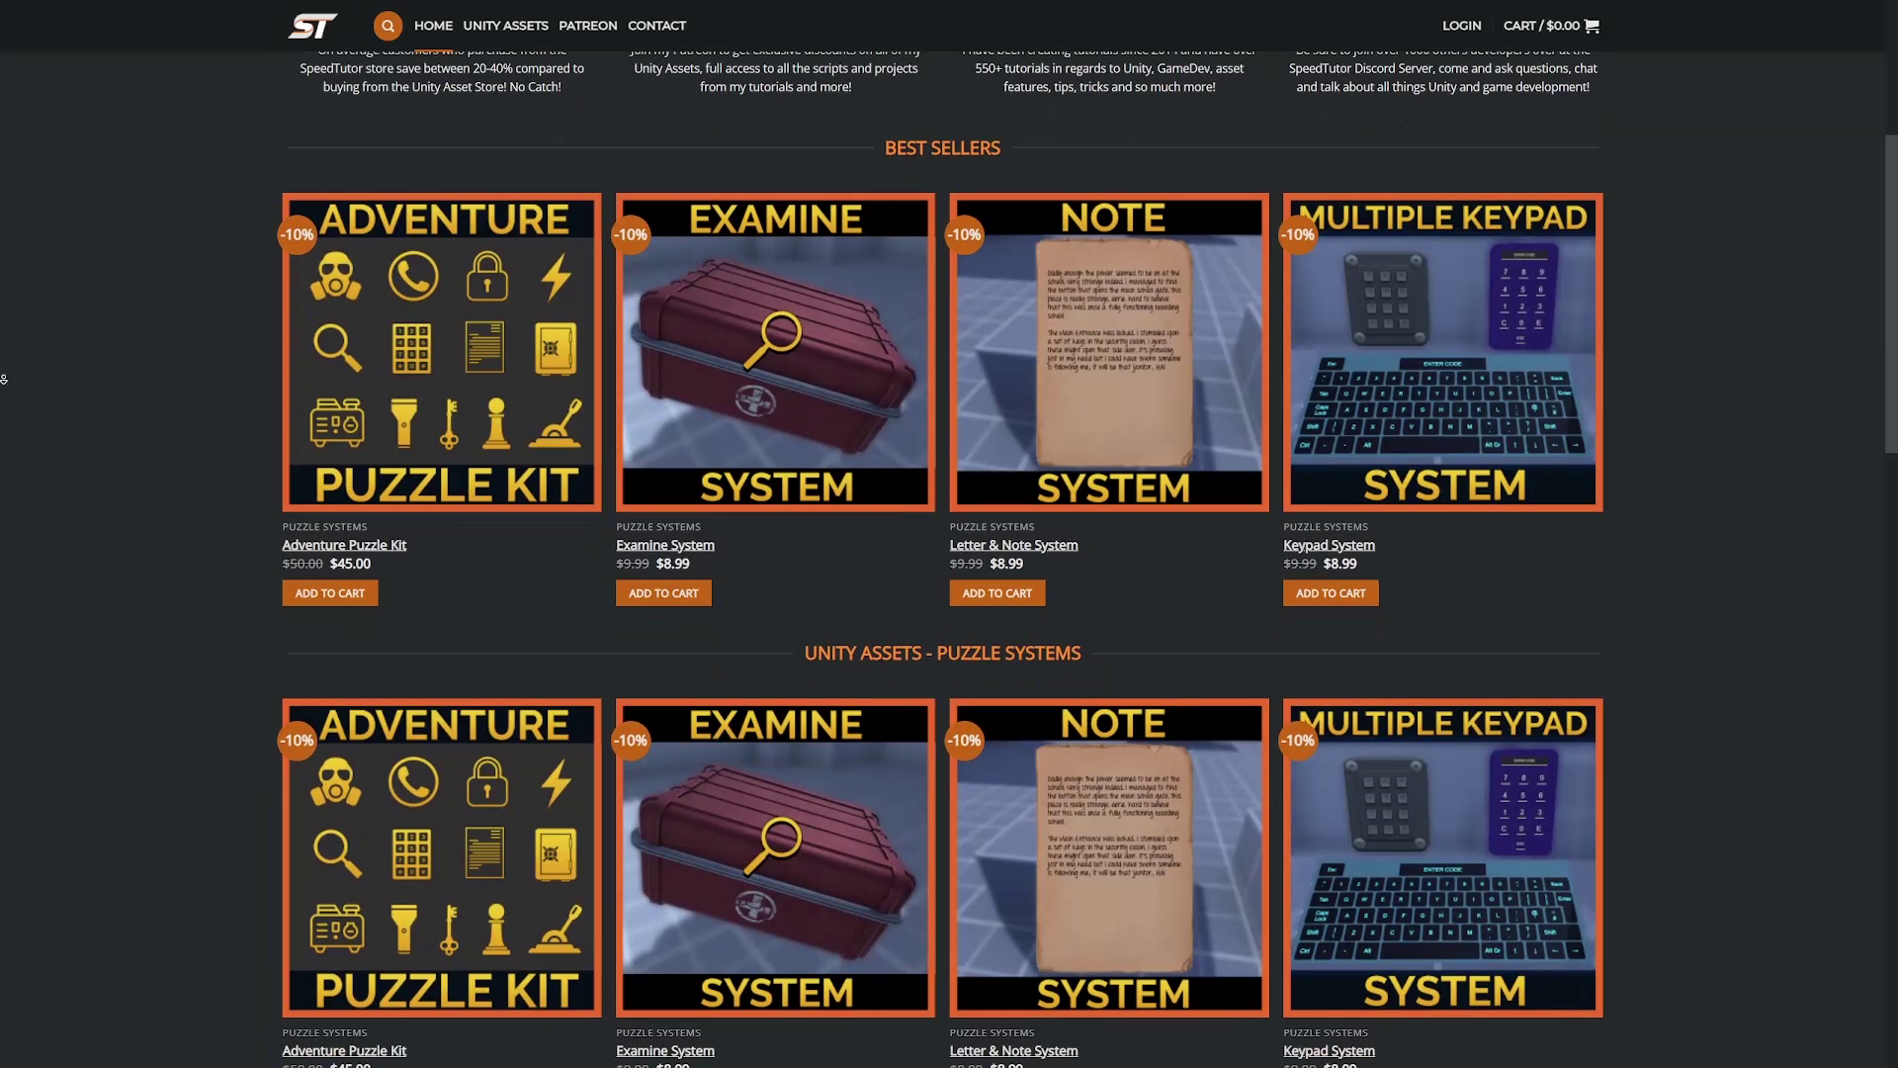